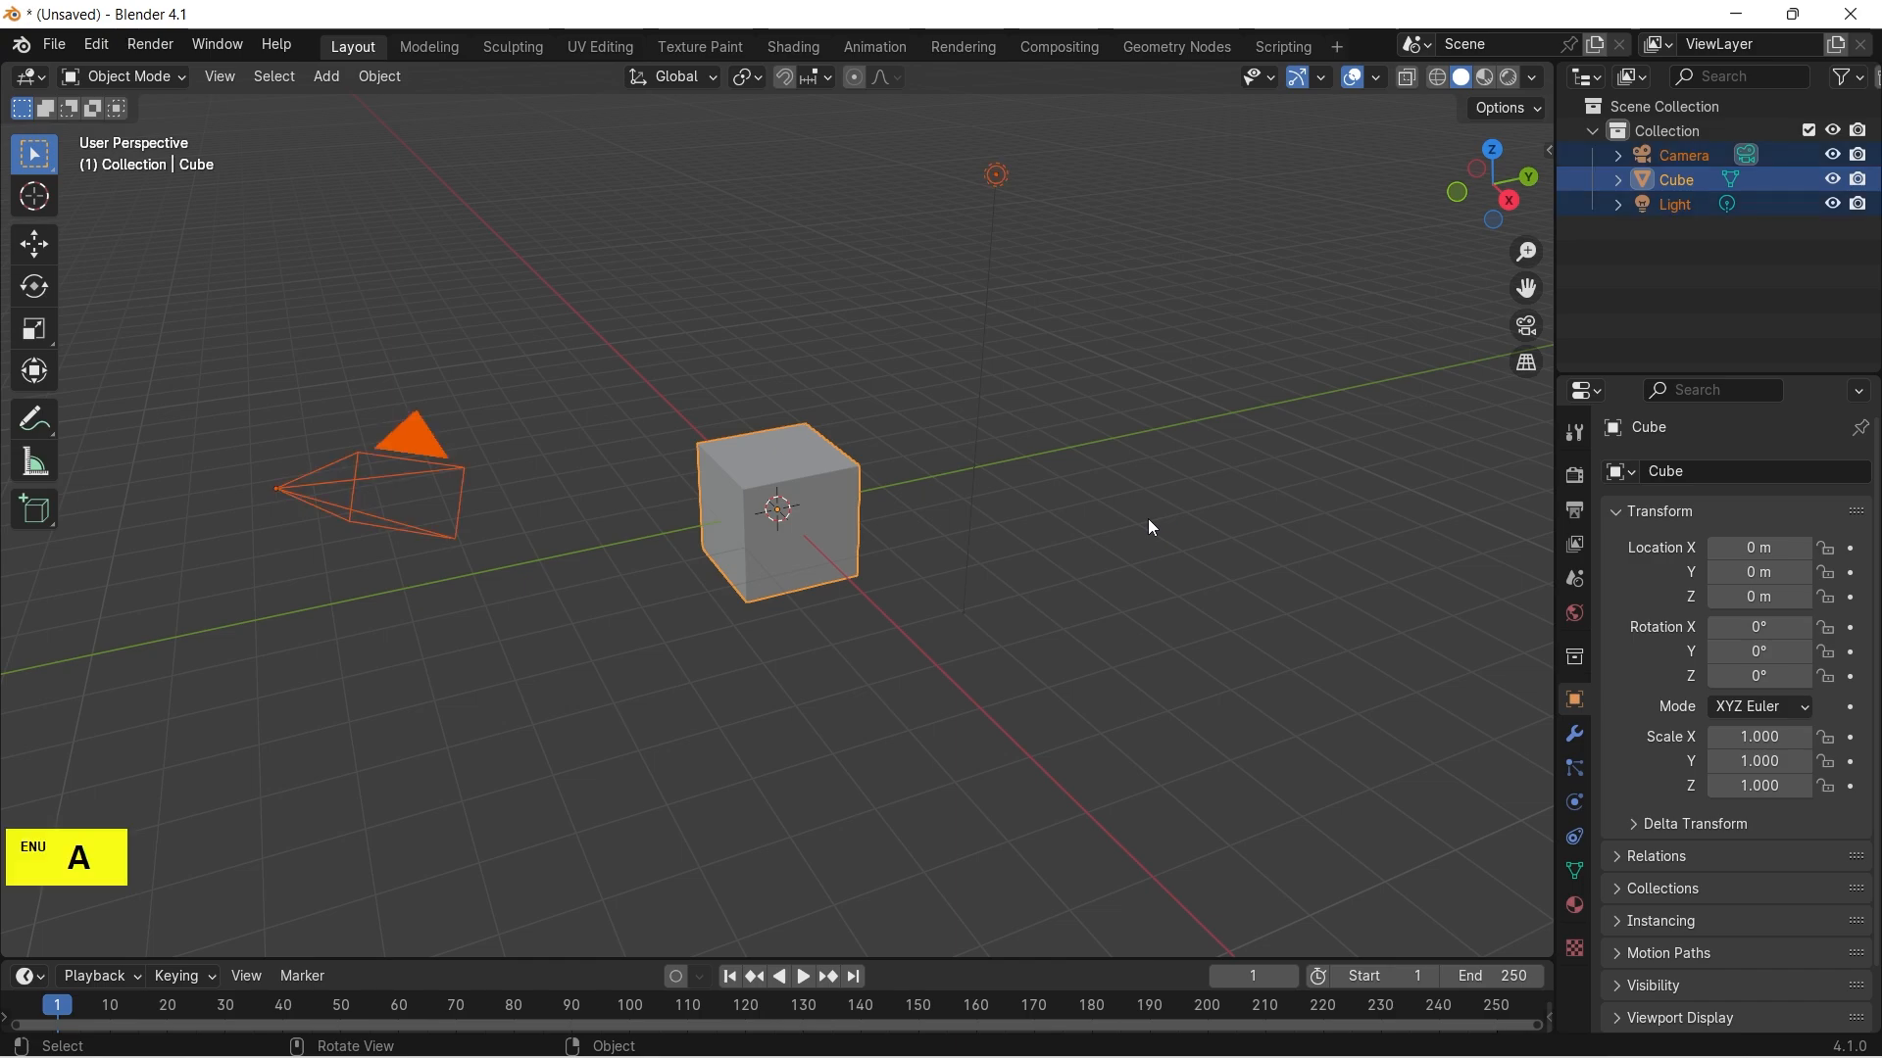
Delete all the default objects from the scene and add a UV sphere mesh.
{"action": "key", "text": "Delete"}
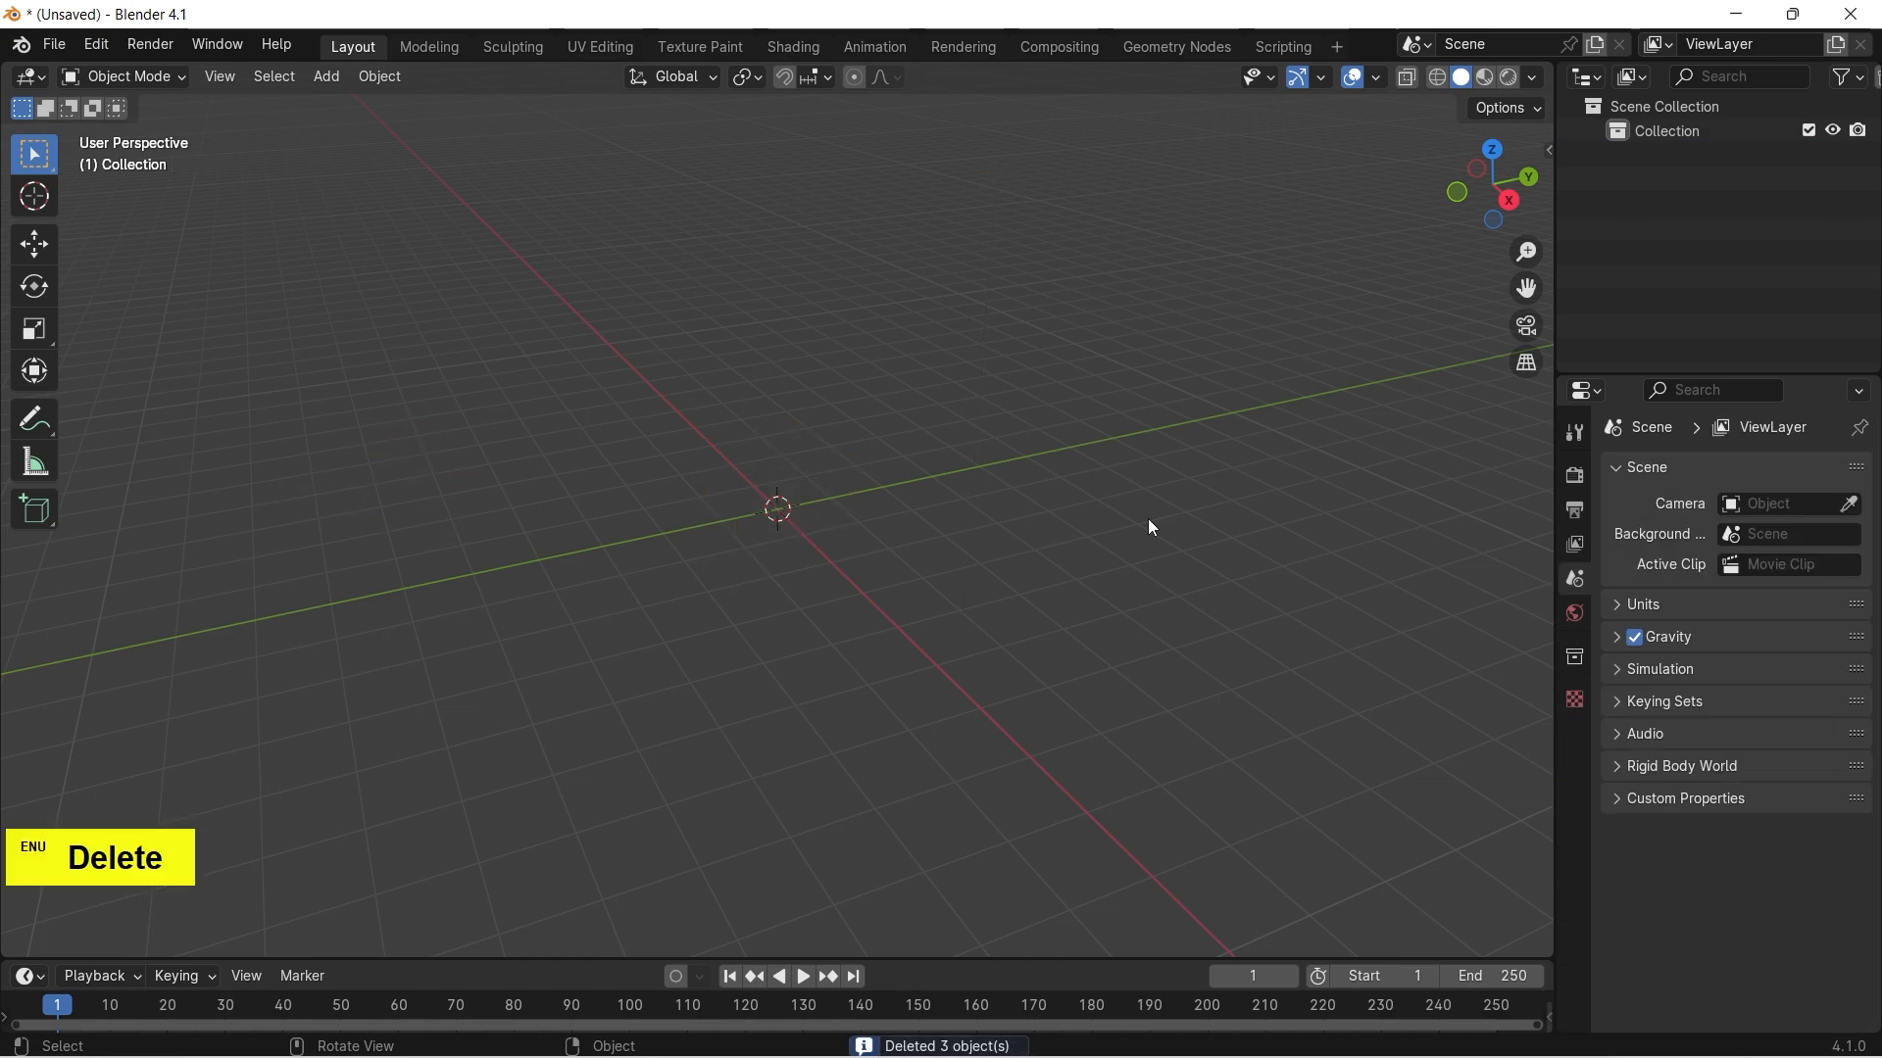
{"action": "left_click", "coordinate": [327, 77]}
{"action": "mouse_move", "coordinate": [411, 104]}
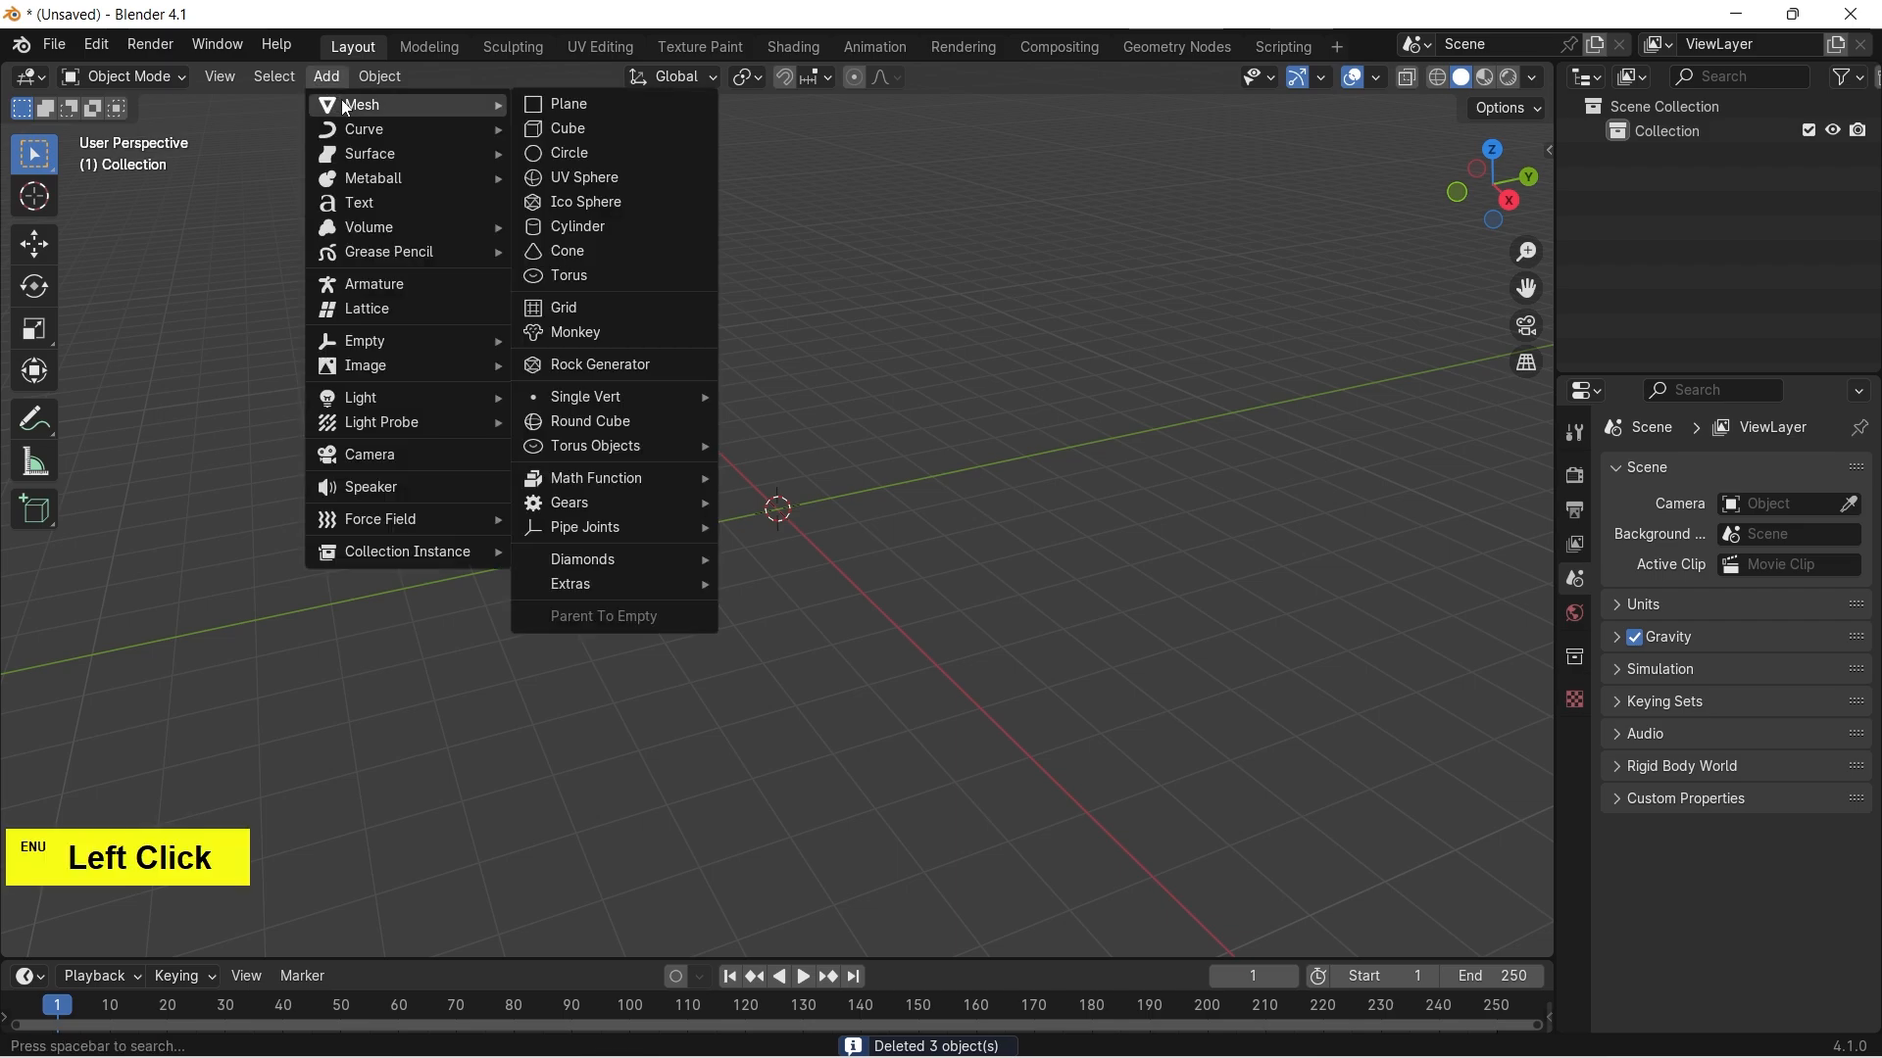
{"action": "left_click", "coordinate": [591, 180]}
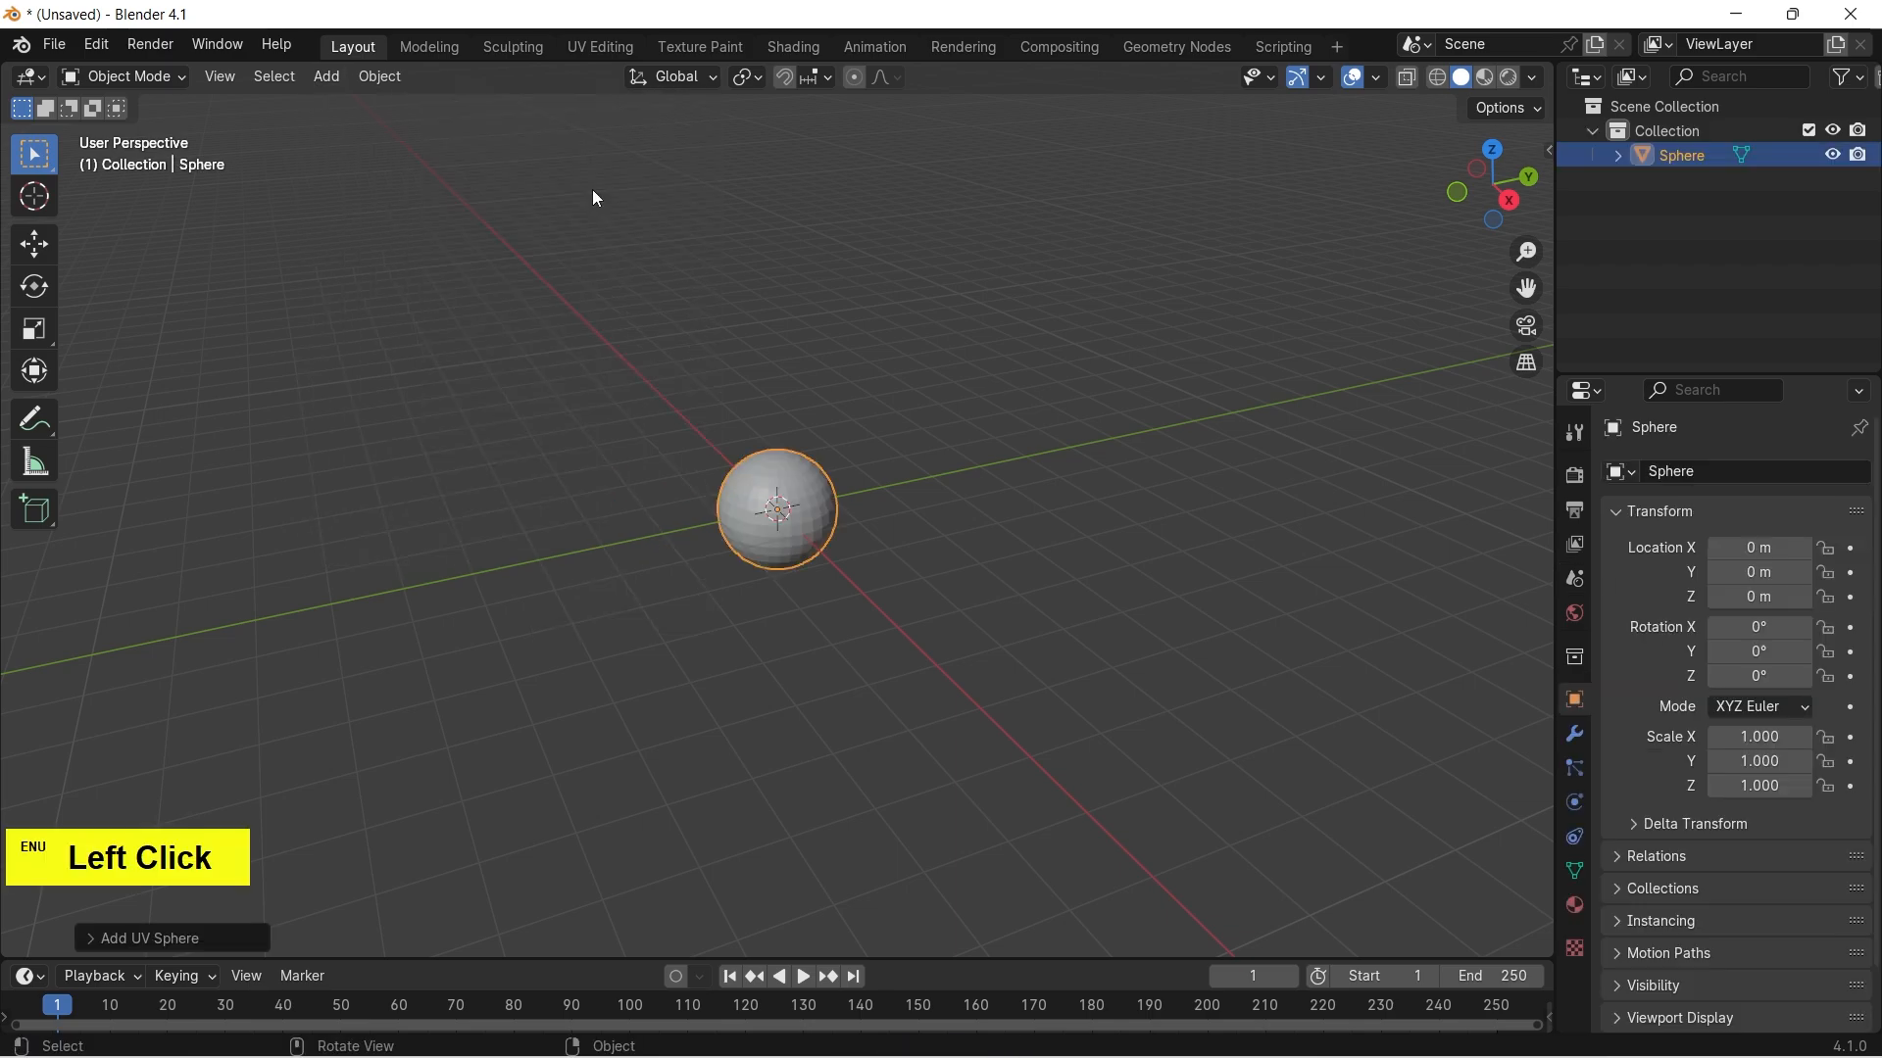
Put the sphere in Edit Mode, clear its selection and switch to face selection.
{"action": "key", "text": "Tab"}
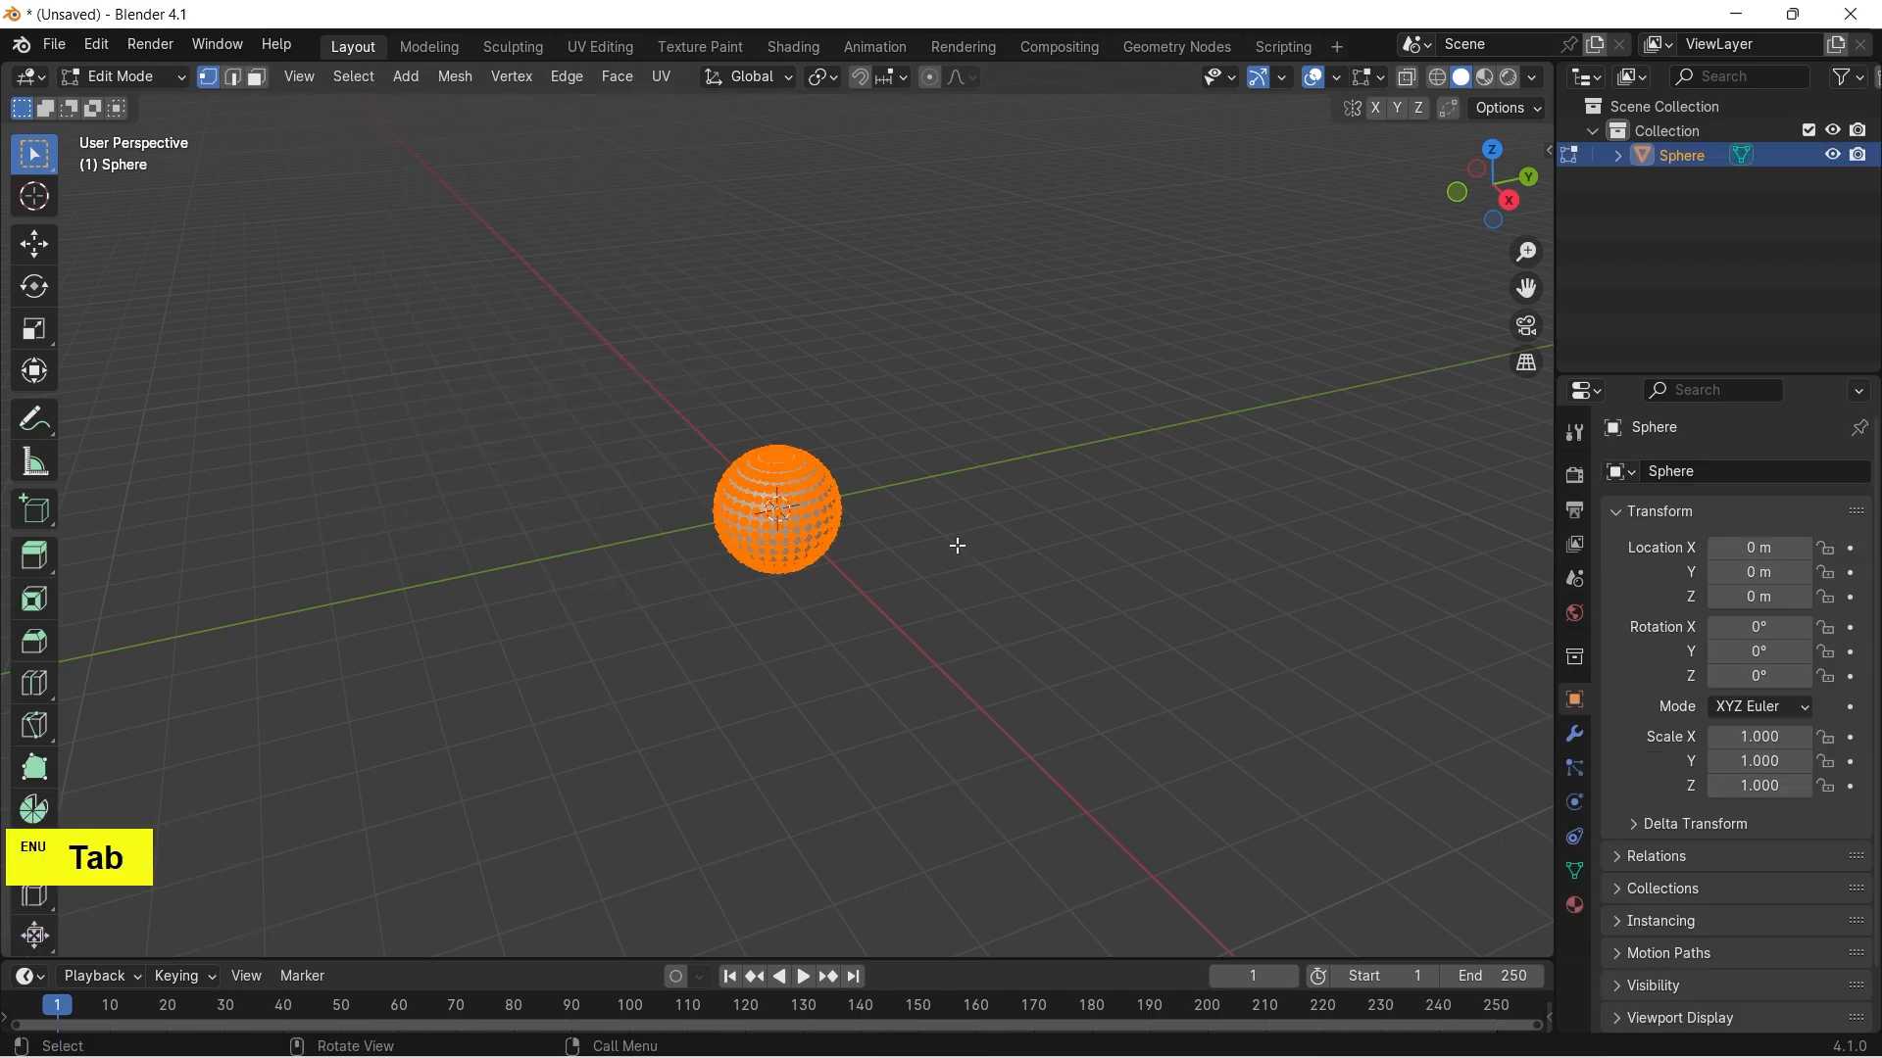
{"action": "scroll", "coordinate": [958, 546], "scroll_direction": "up", "scroll_amount": 7}
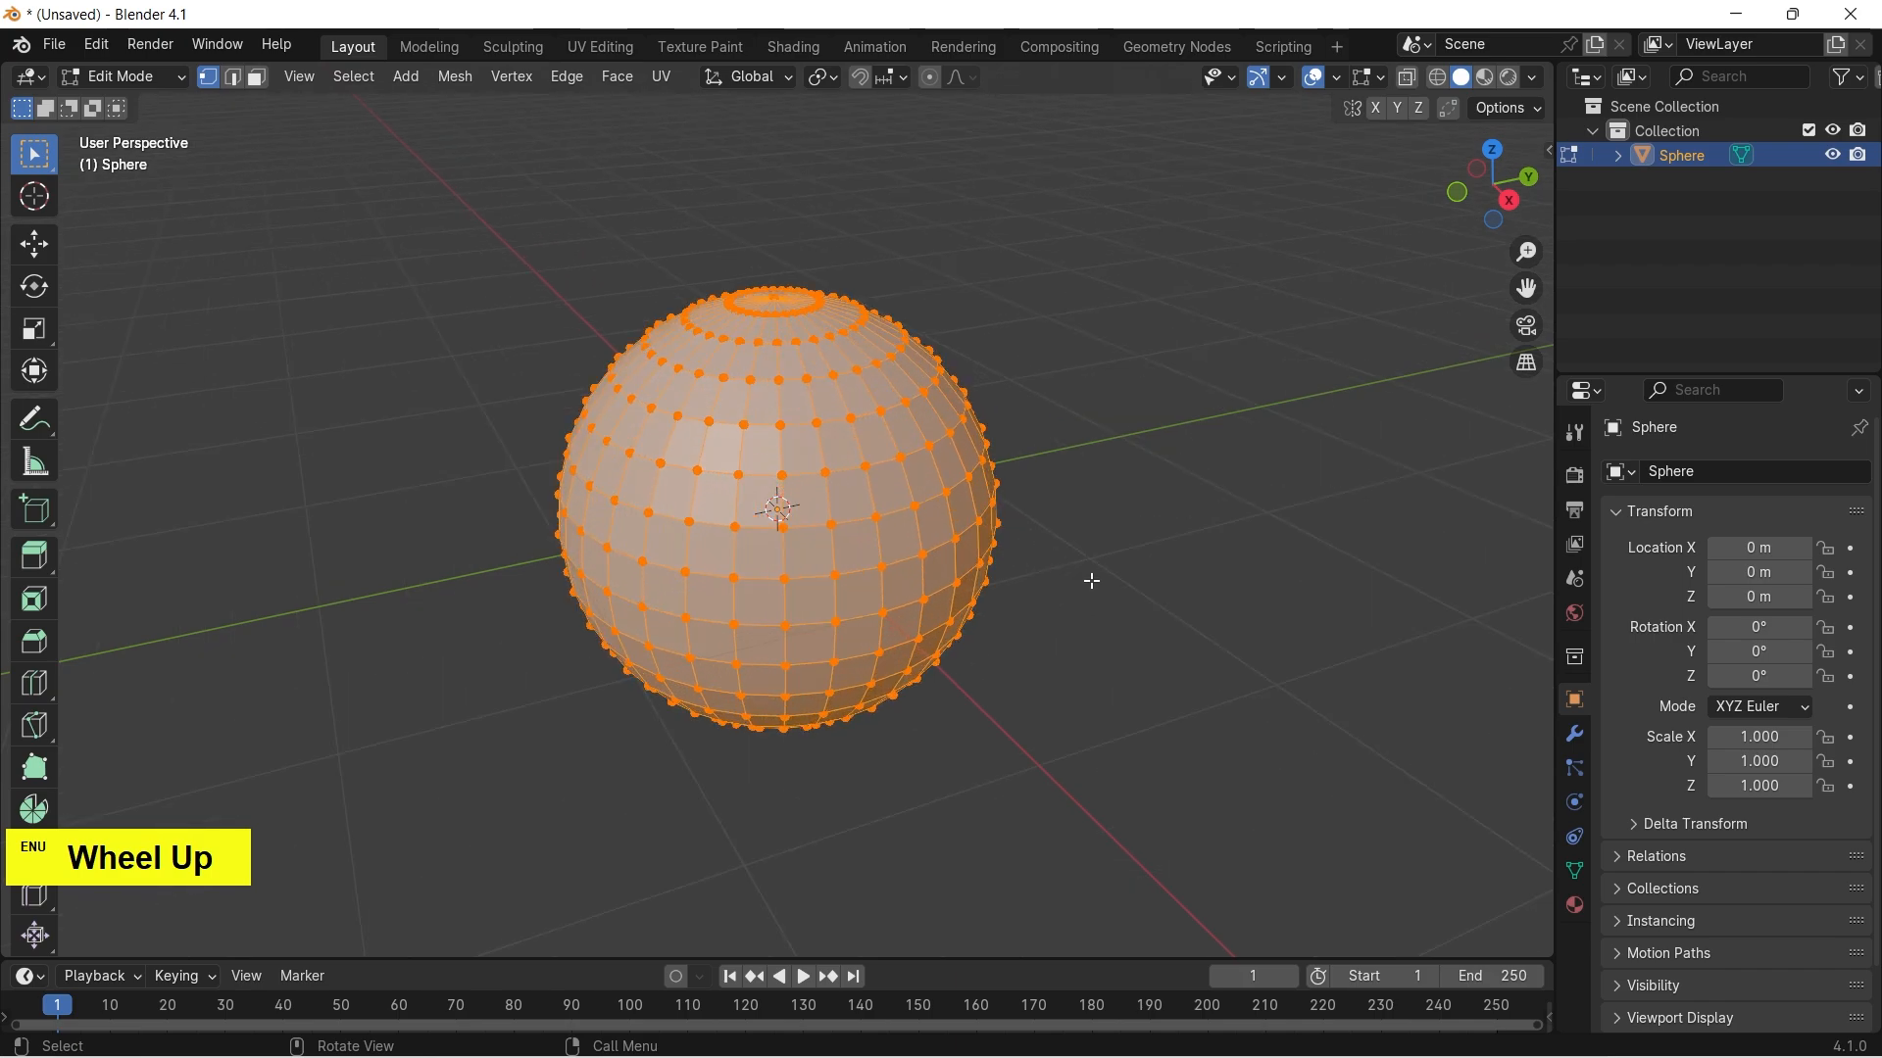
{"action": "left_click", "coordinate": [1222, 483]}
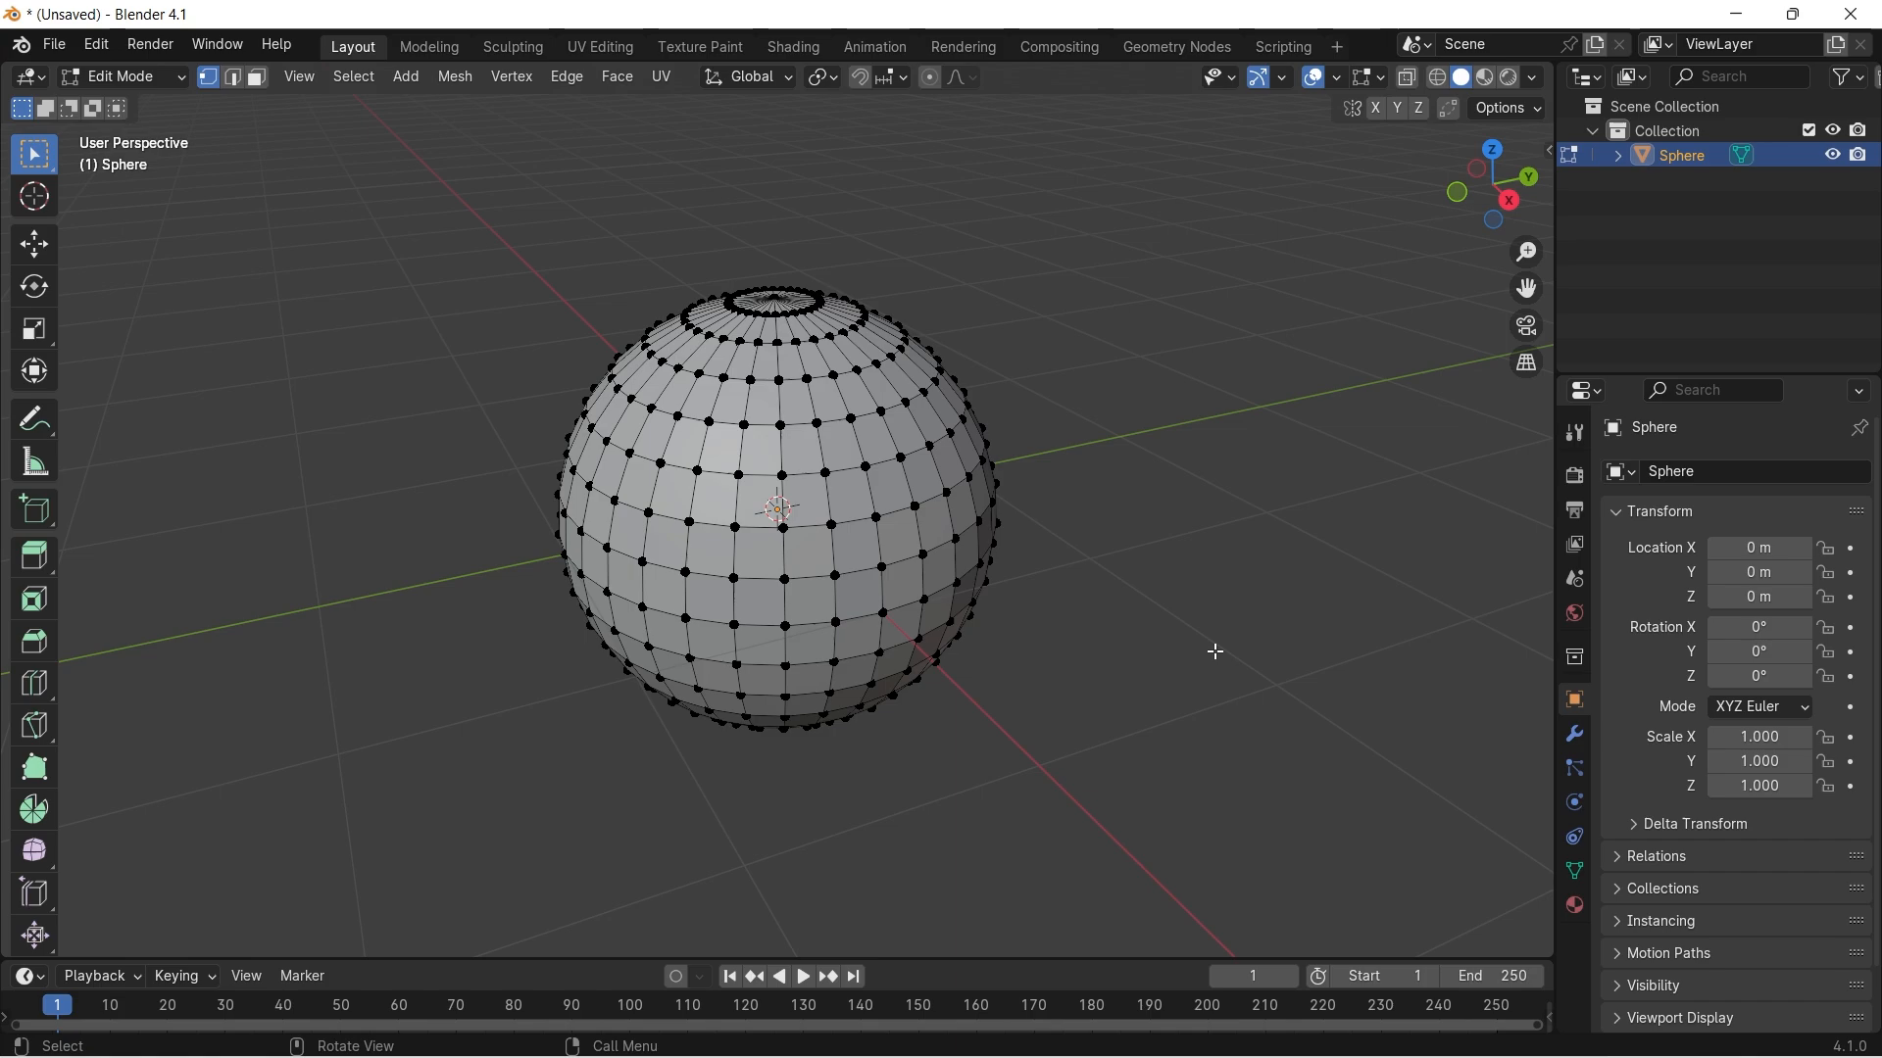
{"action": "key", "text": "3"}
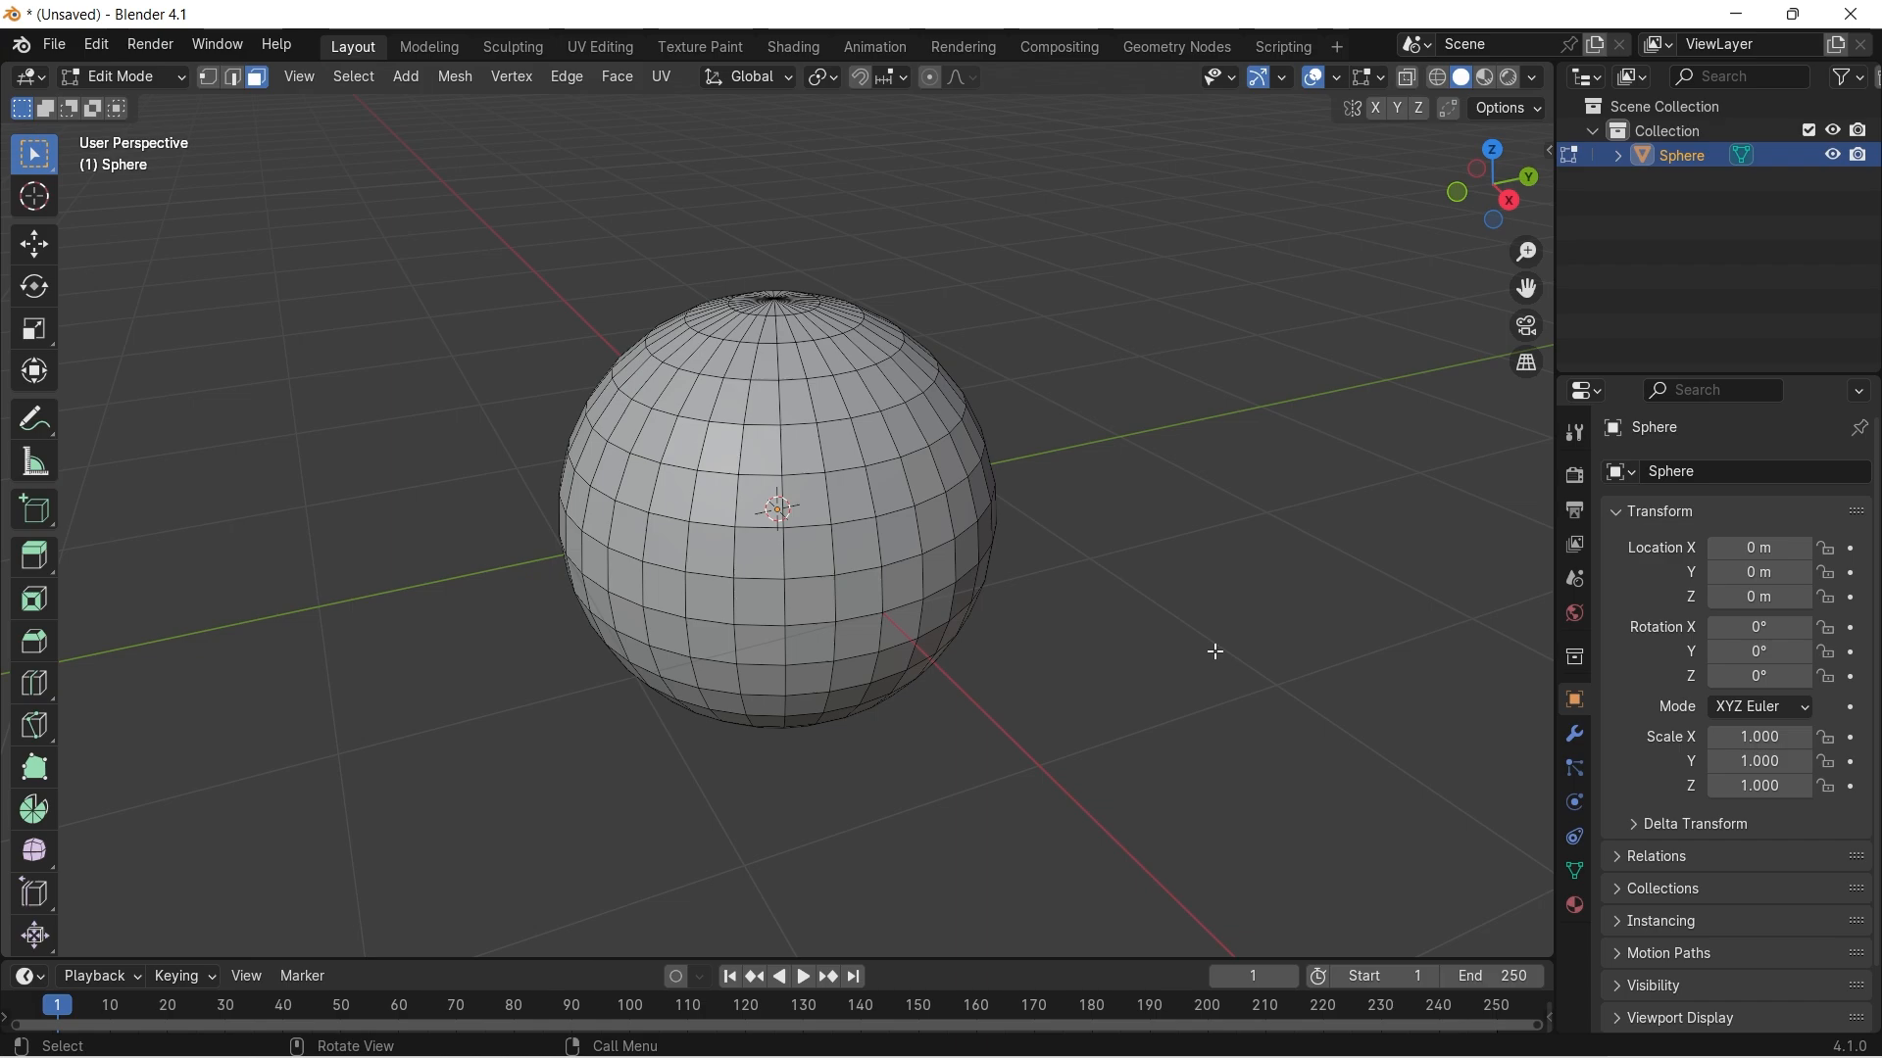
{"action": "scroll", "coordinate": [730, 546], "scroll_direction": "up", "scroll_amount": 3}
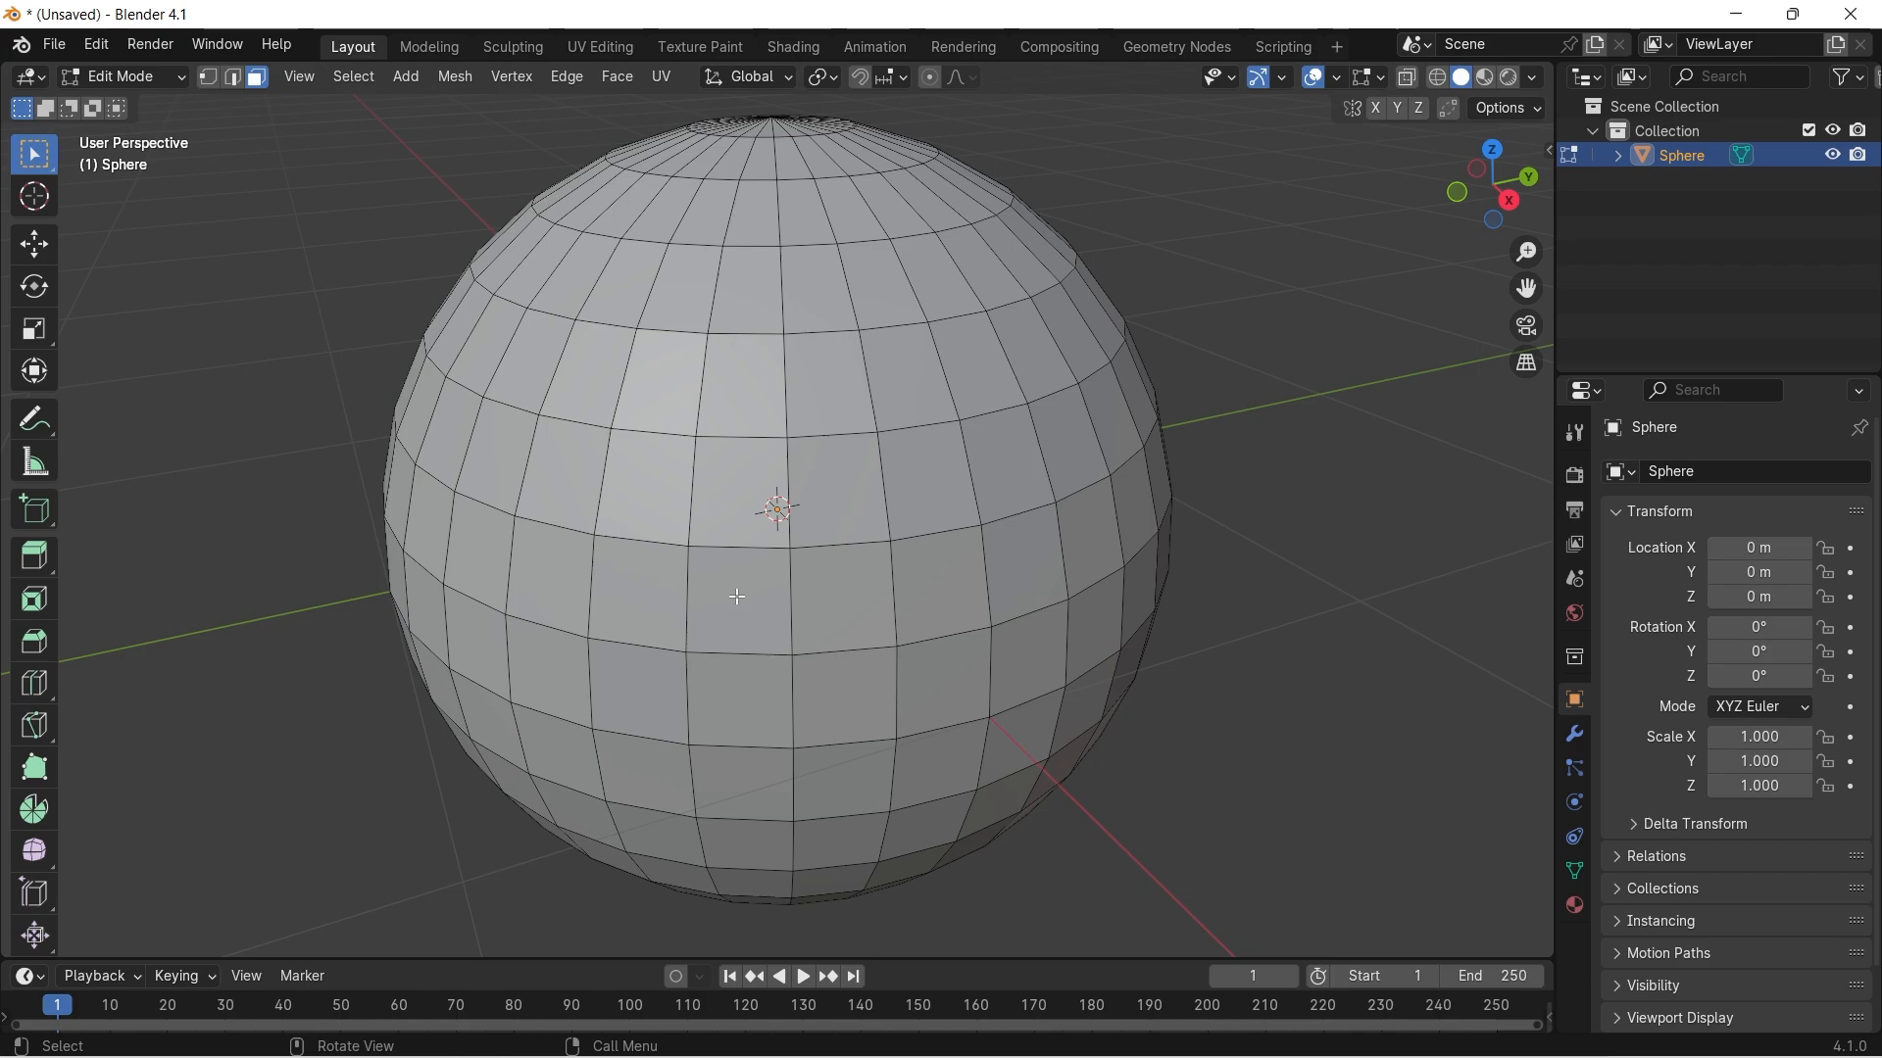
Select six alternate faces one by one along the row just above the sphere's equator, then clear the selection.
{"action": "left_click", "coordinate": [644, 597]}
{"action": "left_click", "coordinate": [829, 595], "text": "shift"}
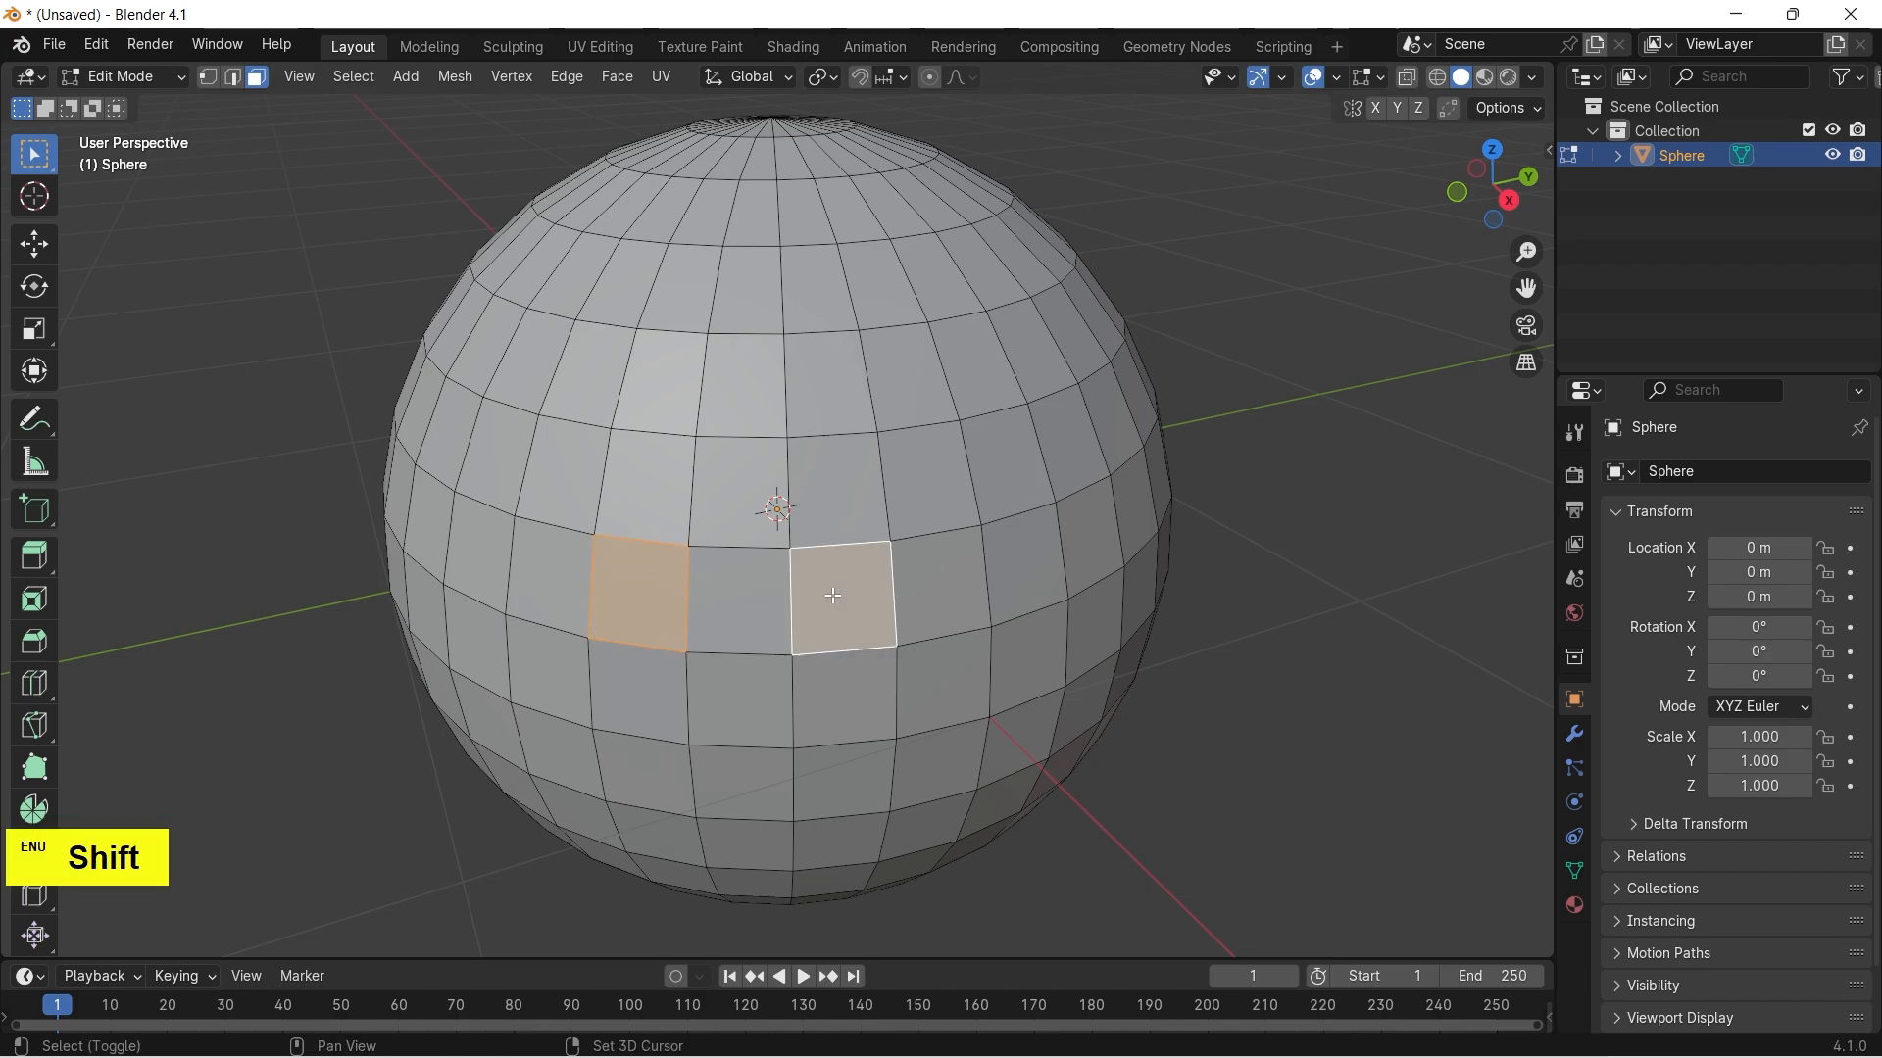
{"action": "left_click", "coordinate": [1009, 579], "text": "shift"}
{"action": "left_click", "coordinate": [1144, 522], "text": "shift"}
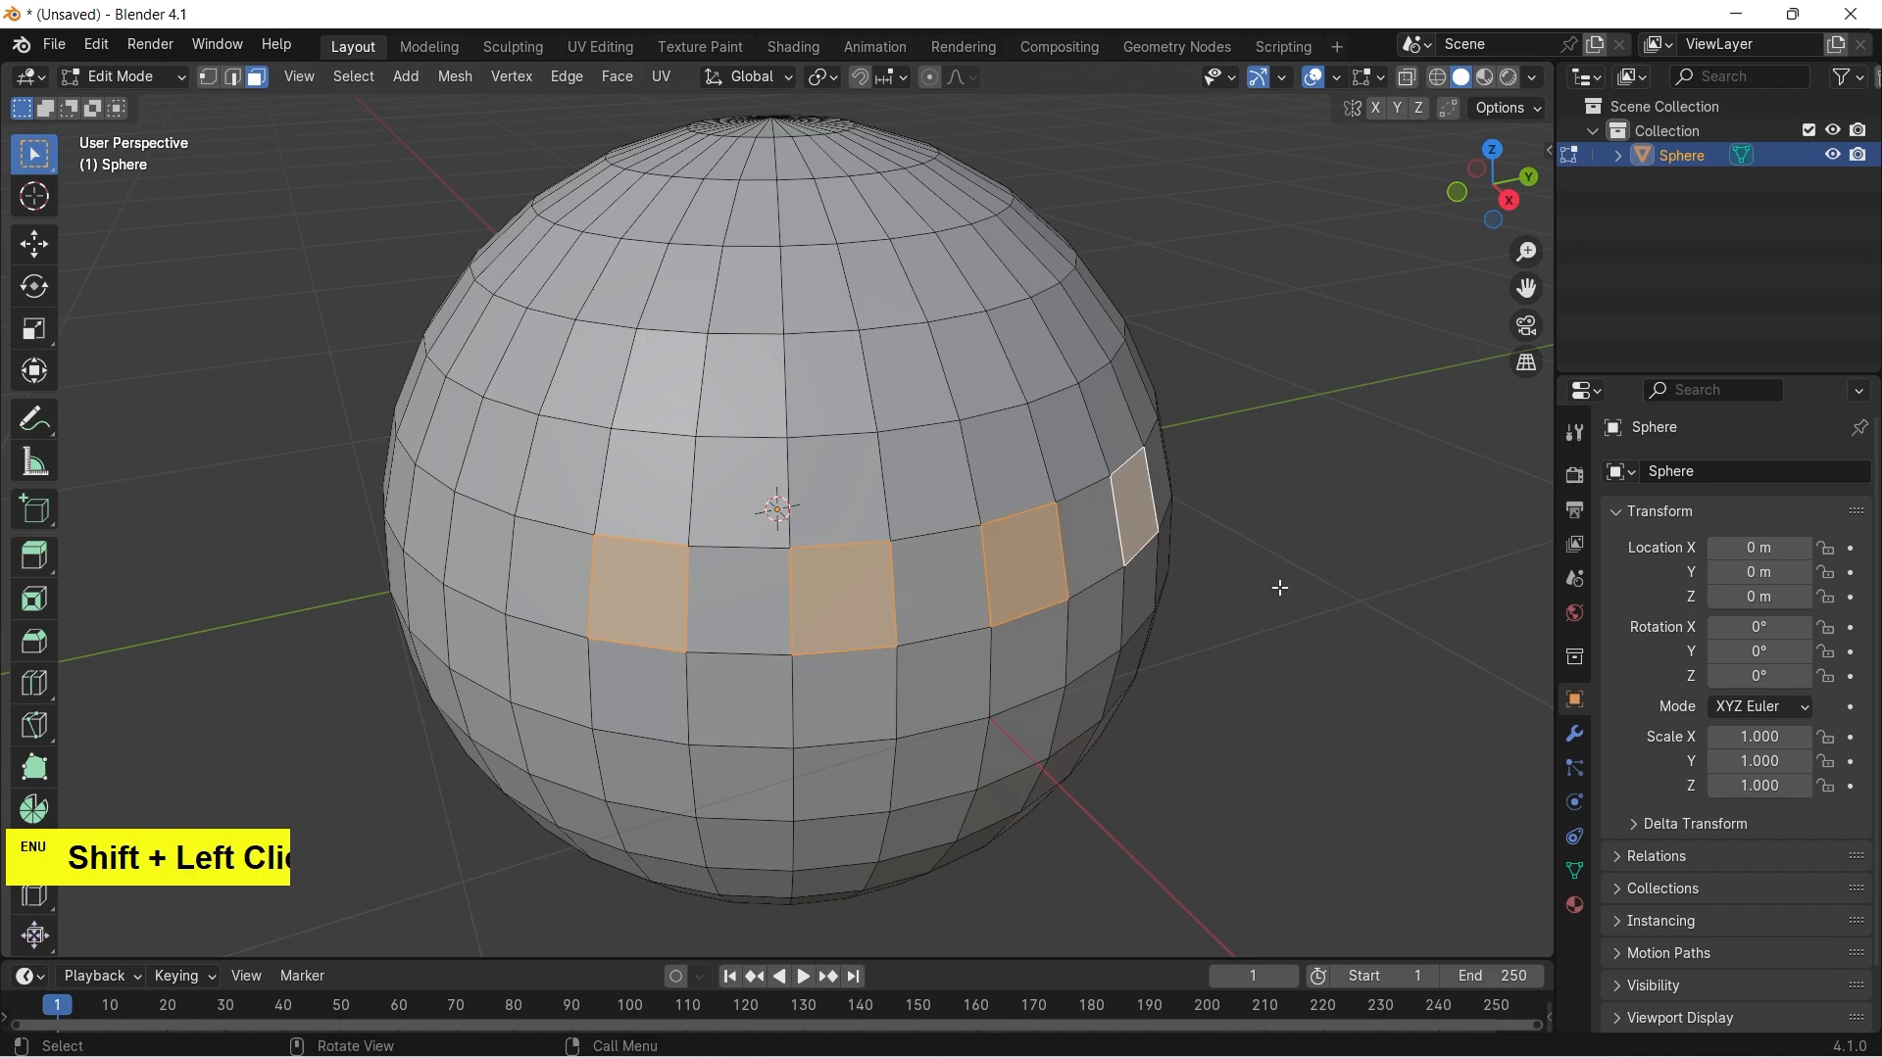
{"action": "left_click_drag", "start_coordinate": [1283, 604], "coordinate": [1050, 627], "text": "alt"}
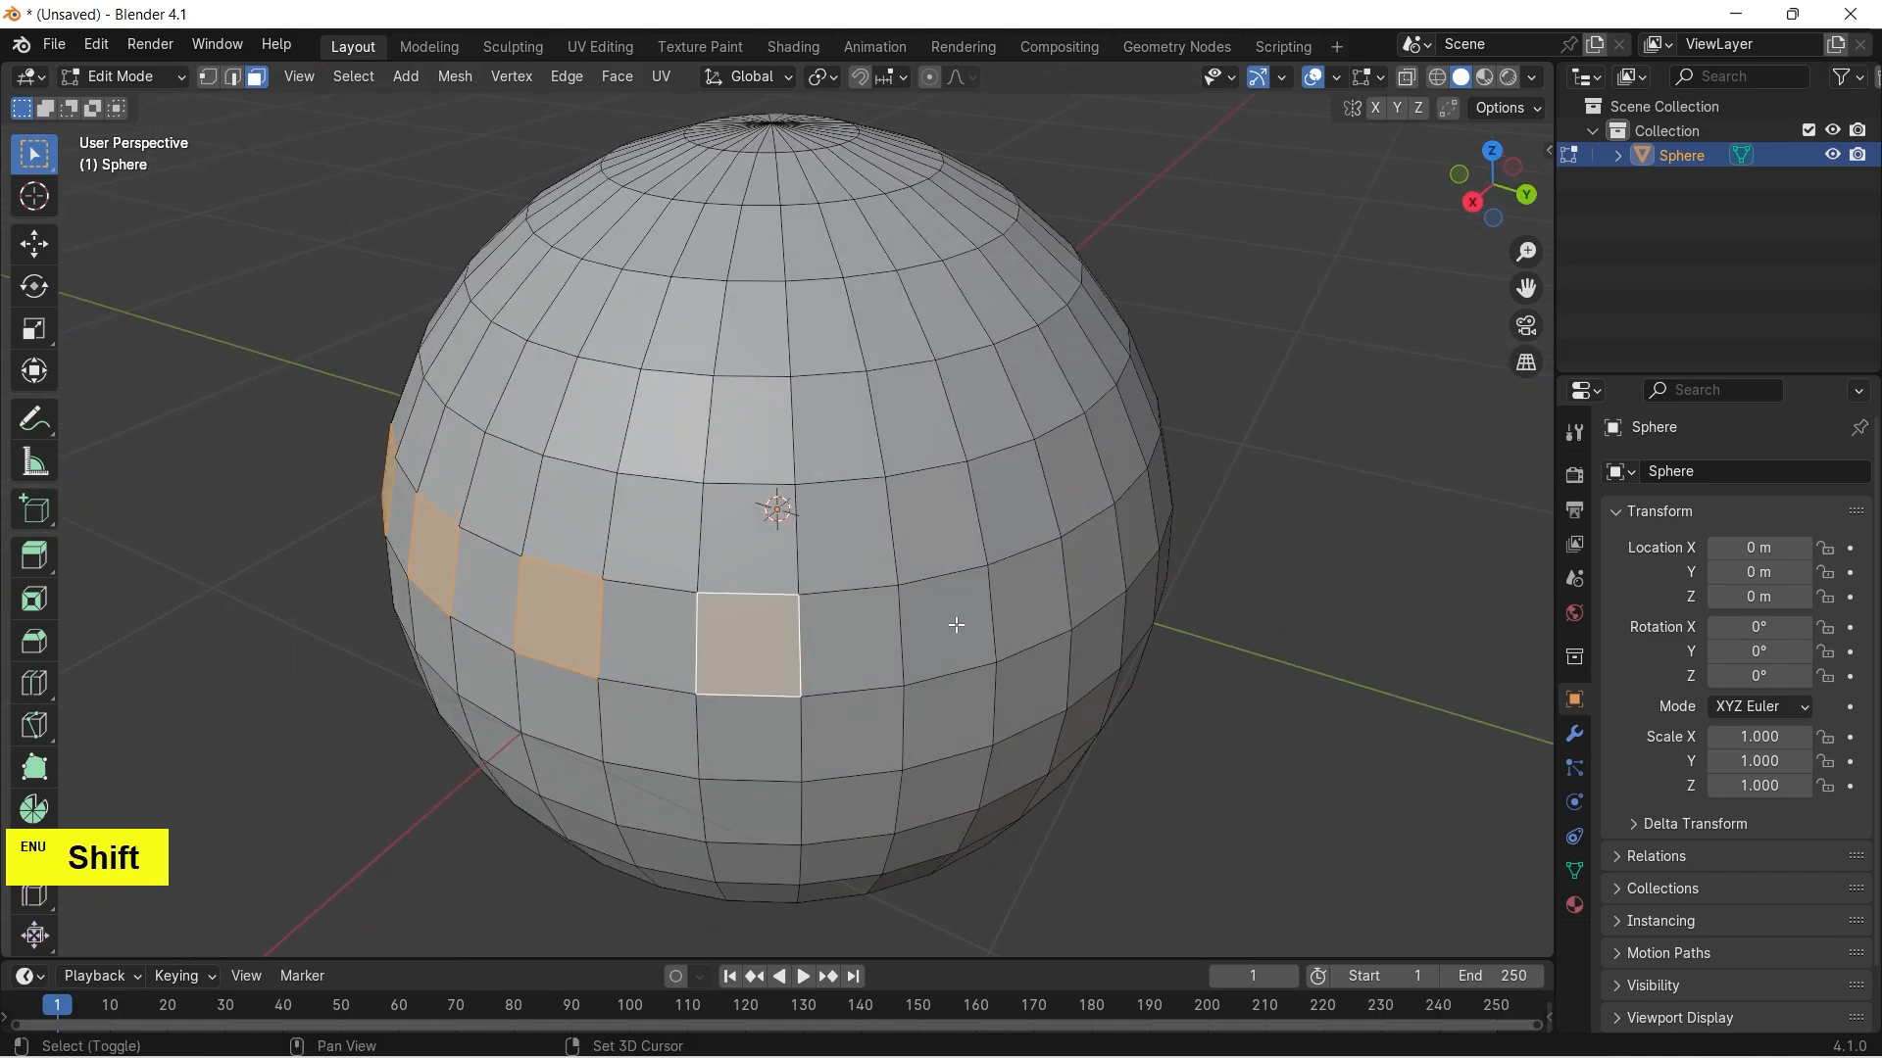
{"action": "left_click", "coordinate": [954, 626], "text": "shift"}
{"action": "left_click", "coordinate": [1090, 593], "text": "shift"}
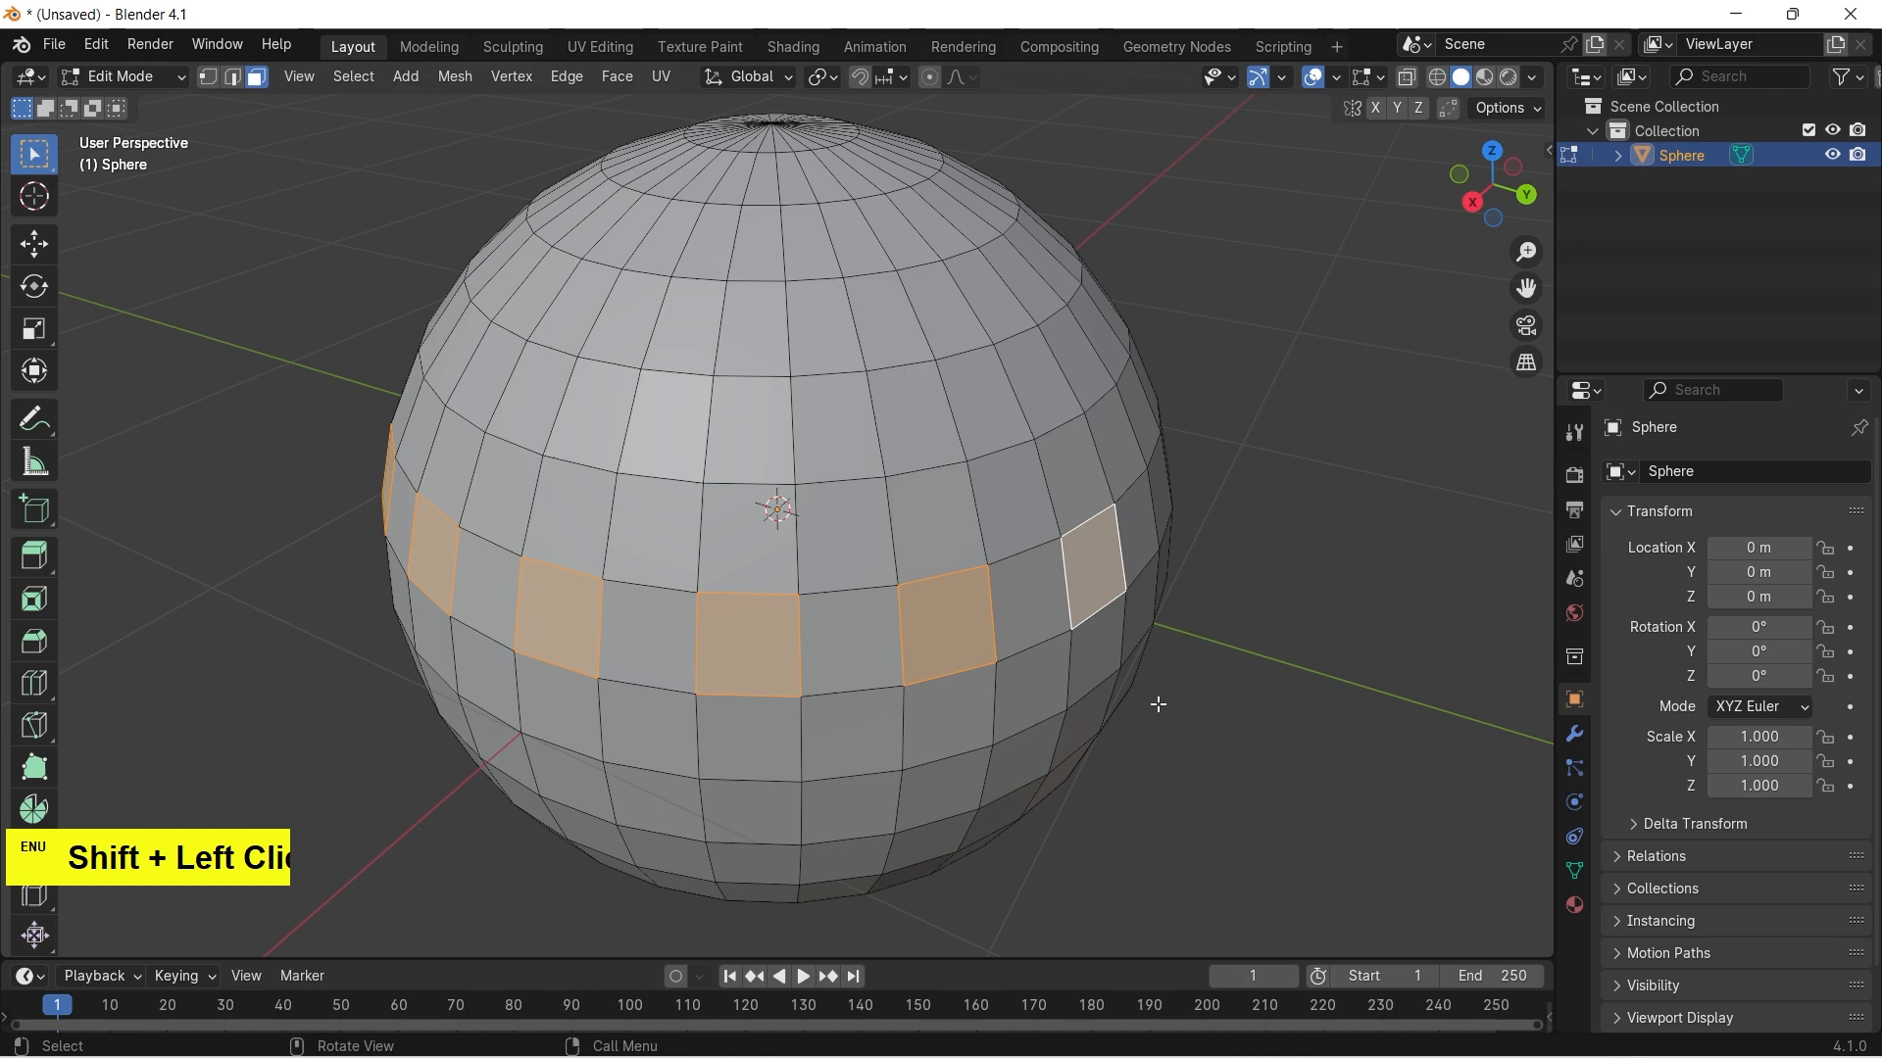
{"action": "left_click_drag", "start_coordinate": [422, 771], "coordinate": [634, 737], "text": "alt"}
{"action": "scroll", "coordinate": [634, 737], "scroll_direction": "down", "scroll_amount": 1}
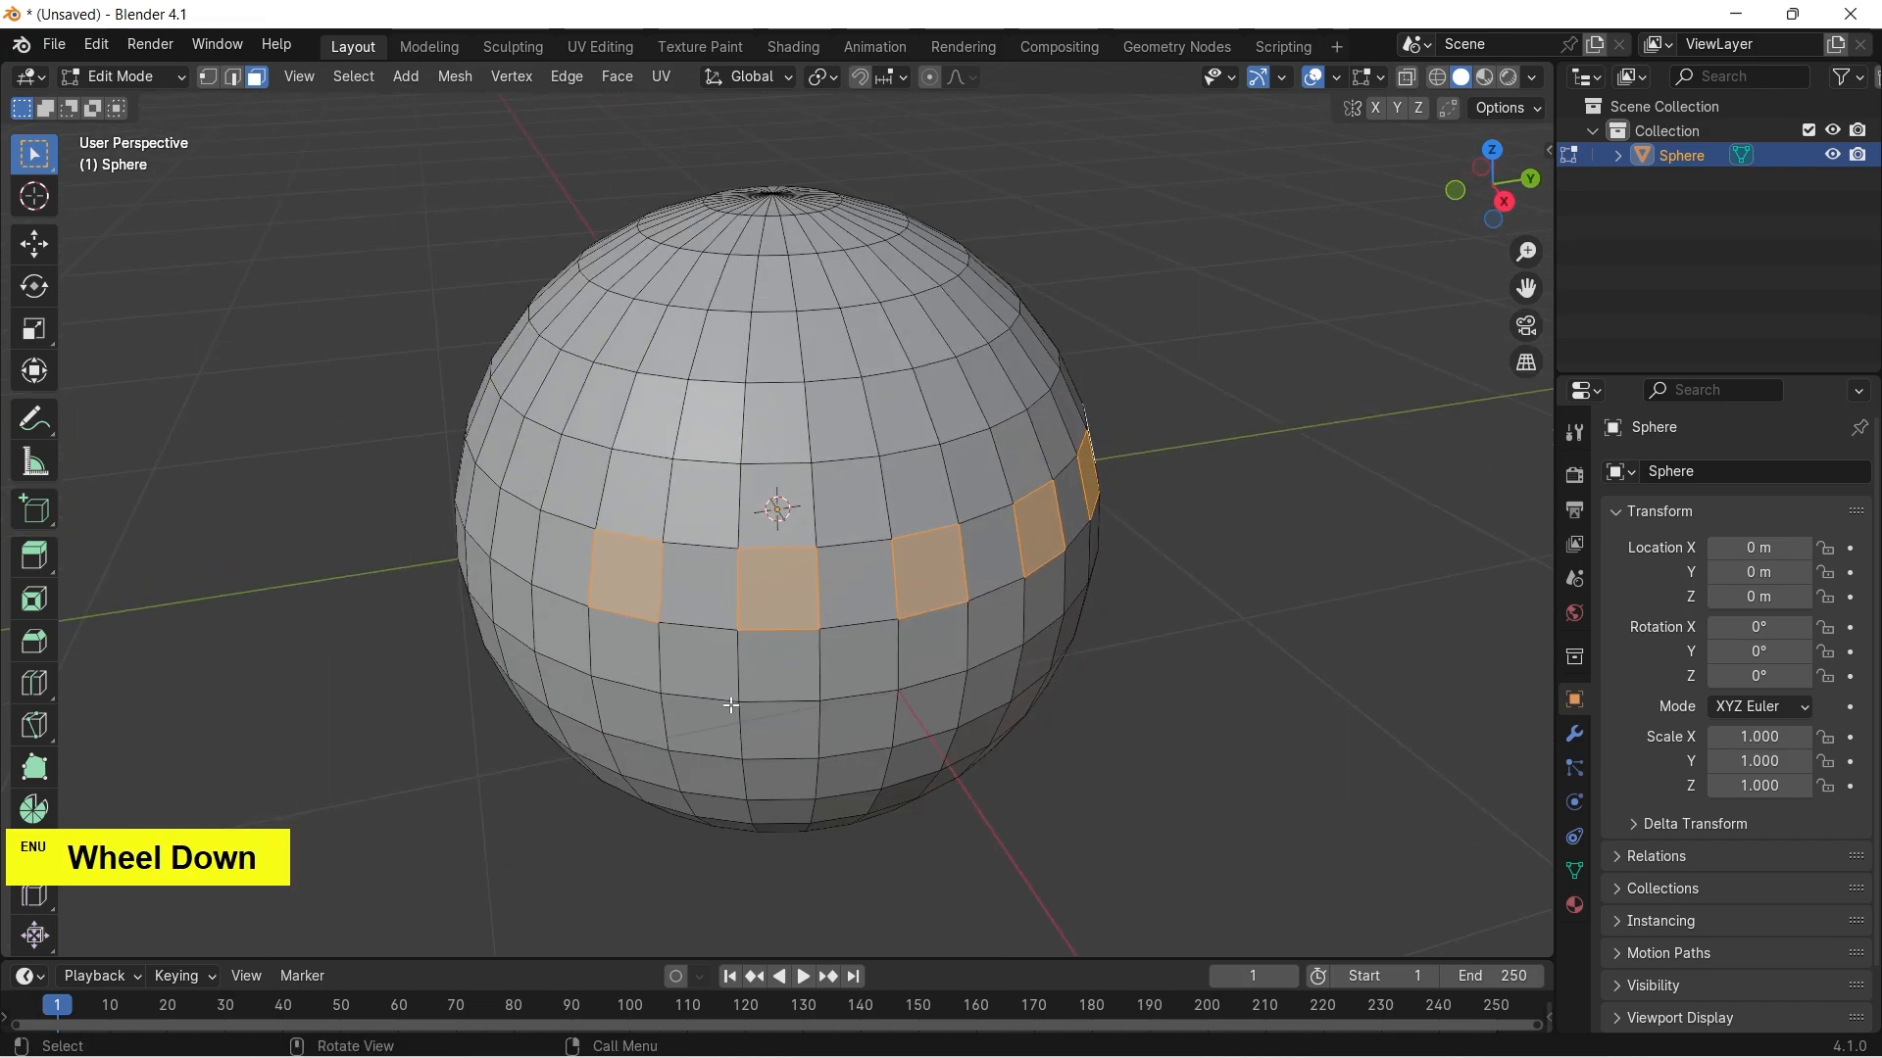
{"action": "left_click", "coordinate": [1291, 396]}
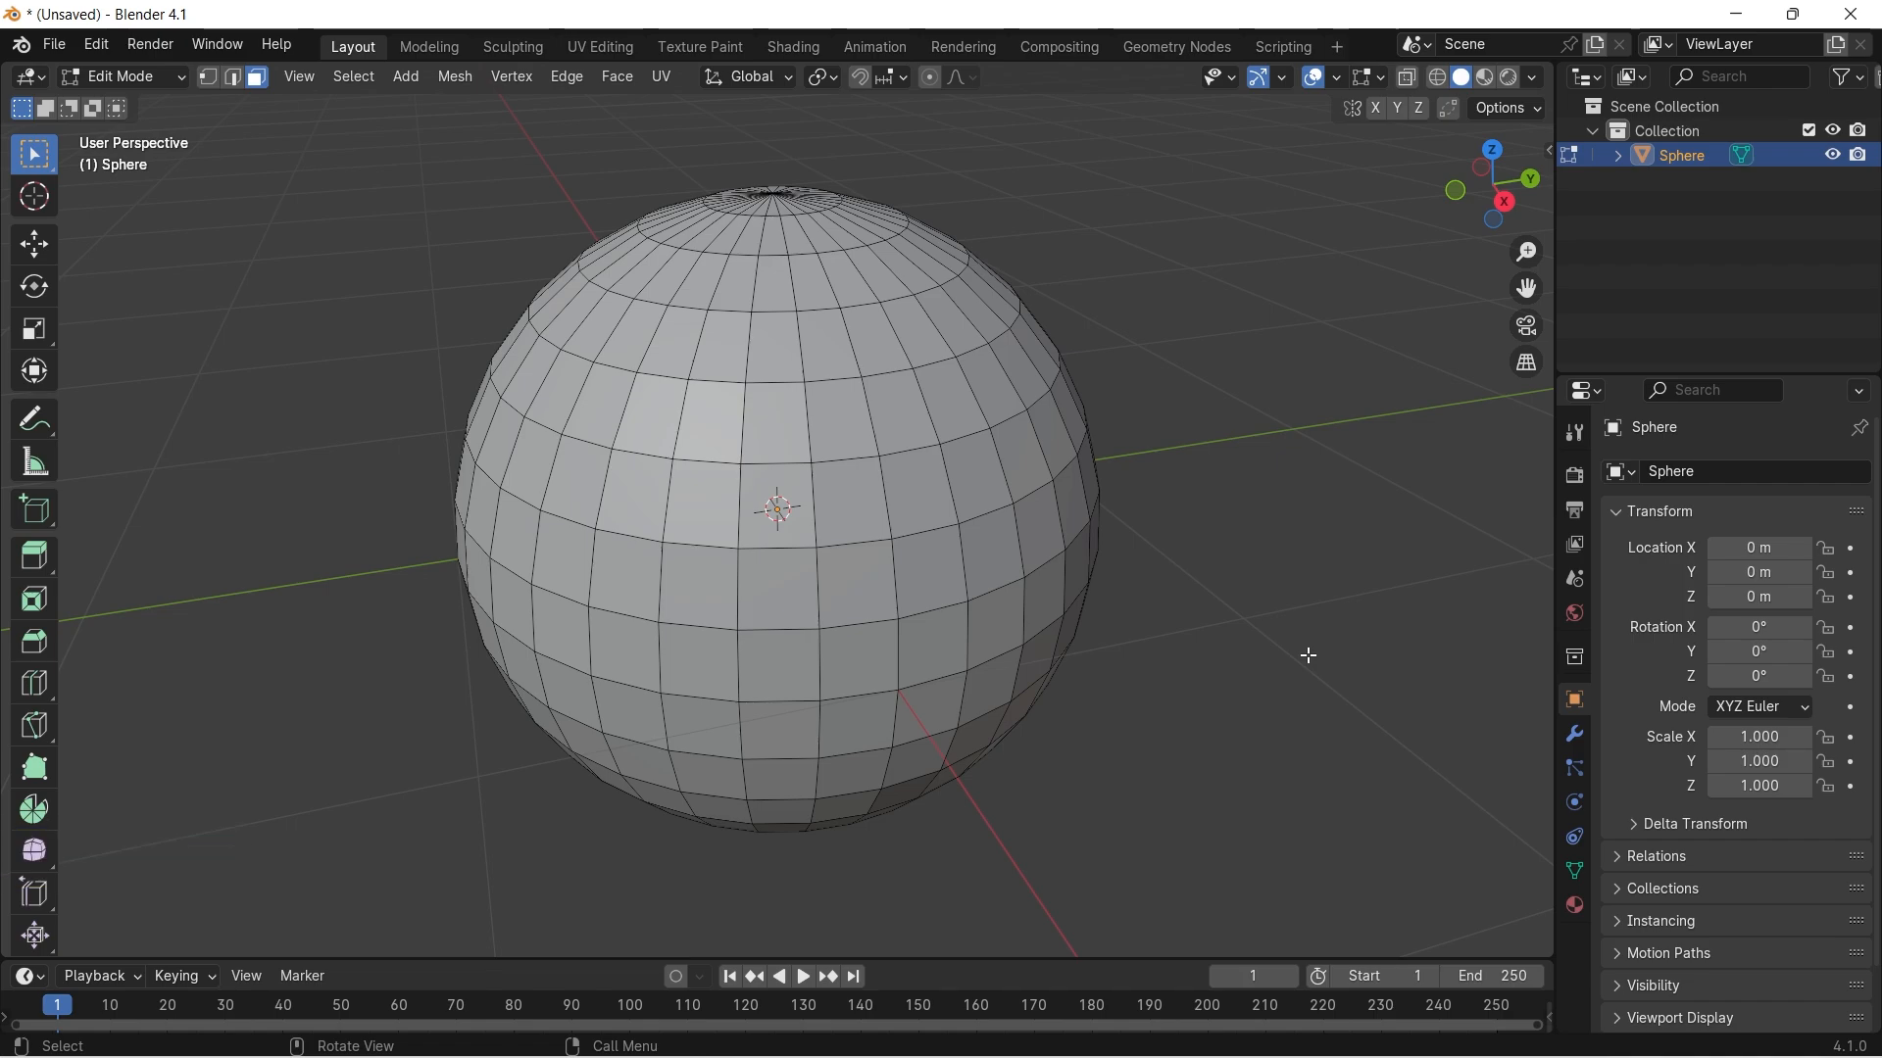
From the front view, select the entire face loop just above the sphere's equator.
{"action": "key", "text": "KP_1"}
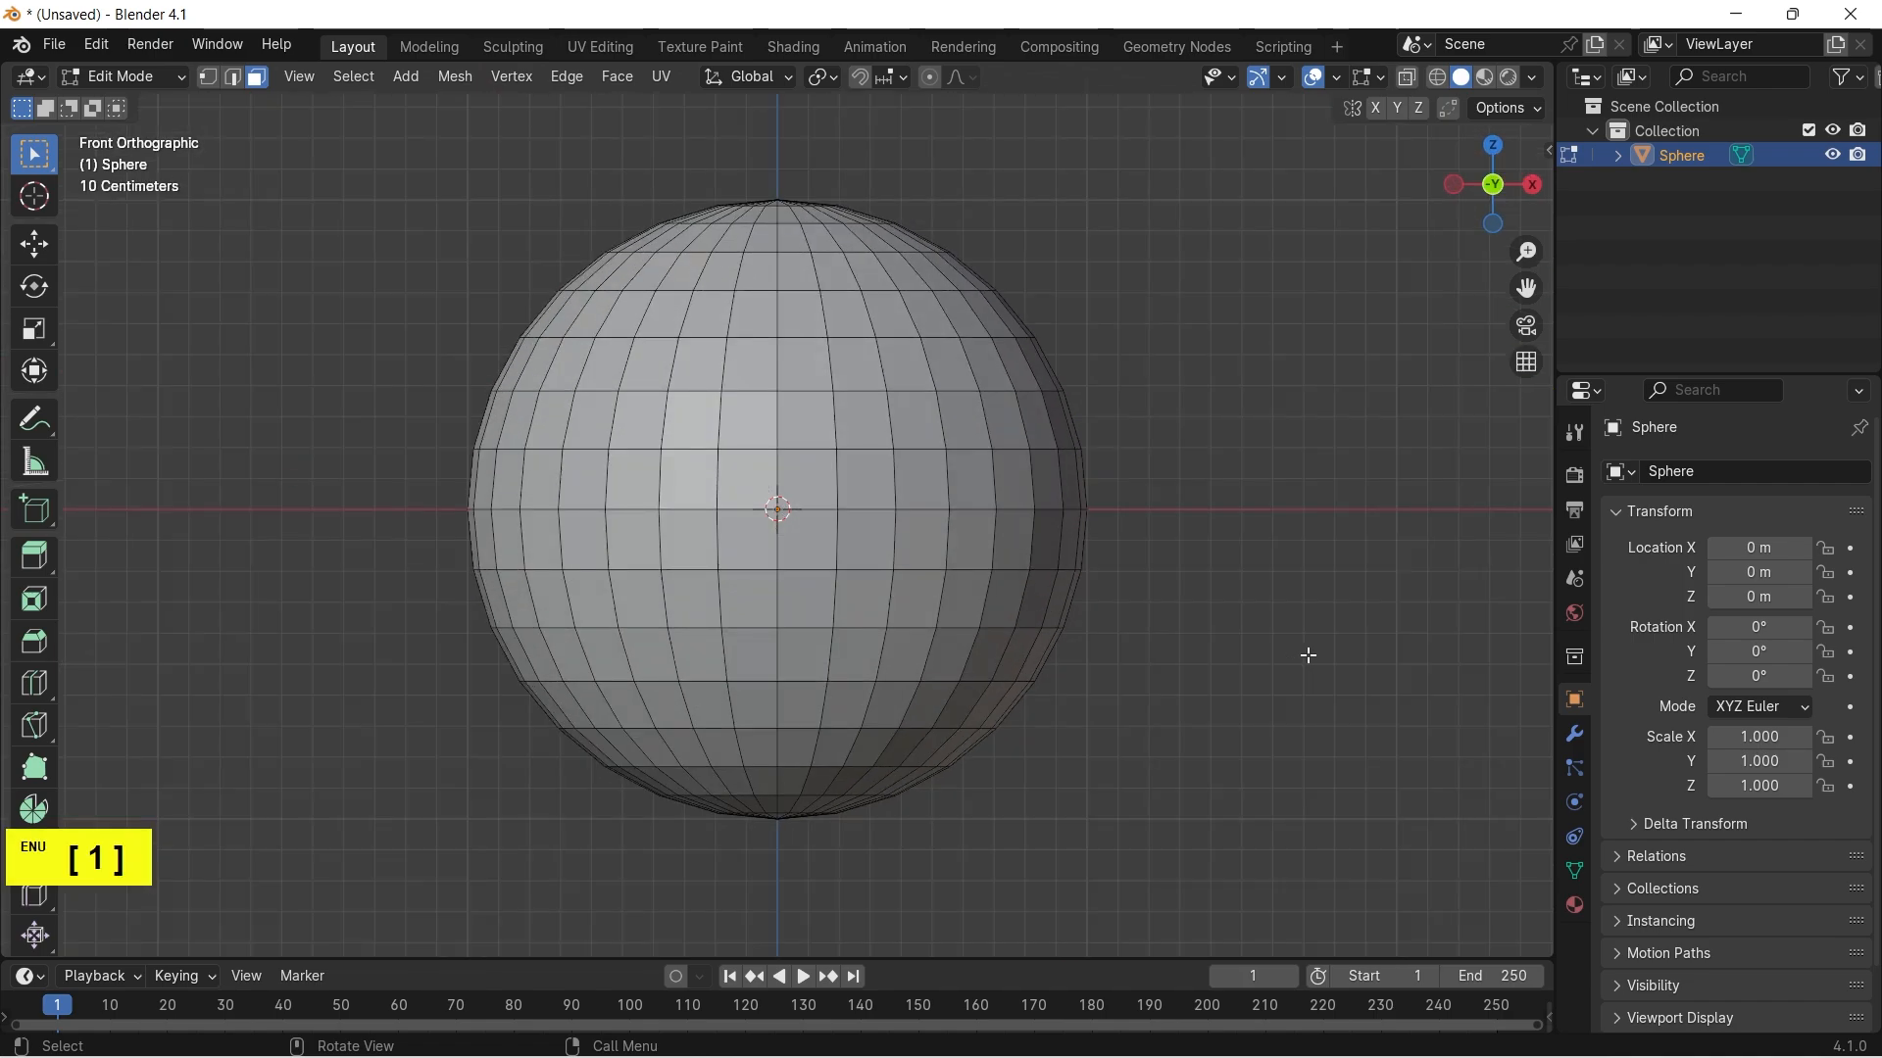
{"action": "scroll", "coordinate": [799, 460], "scroll_direction": "up", "scroll_amount": 3}
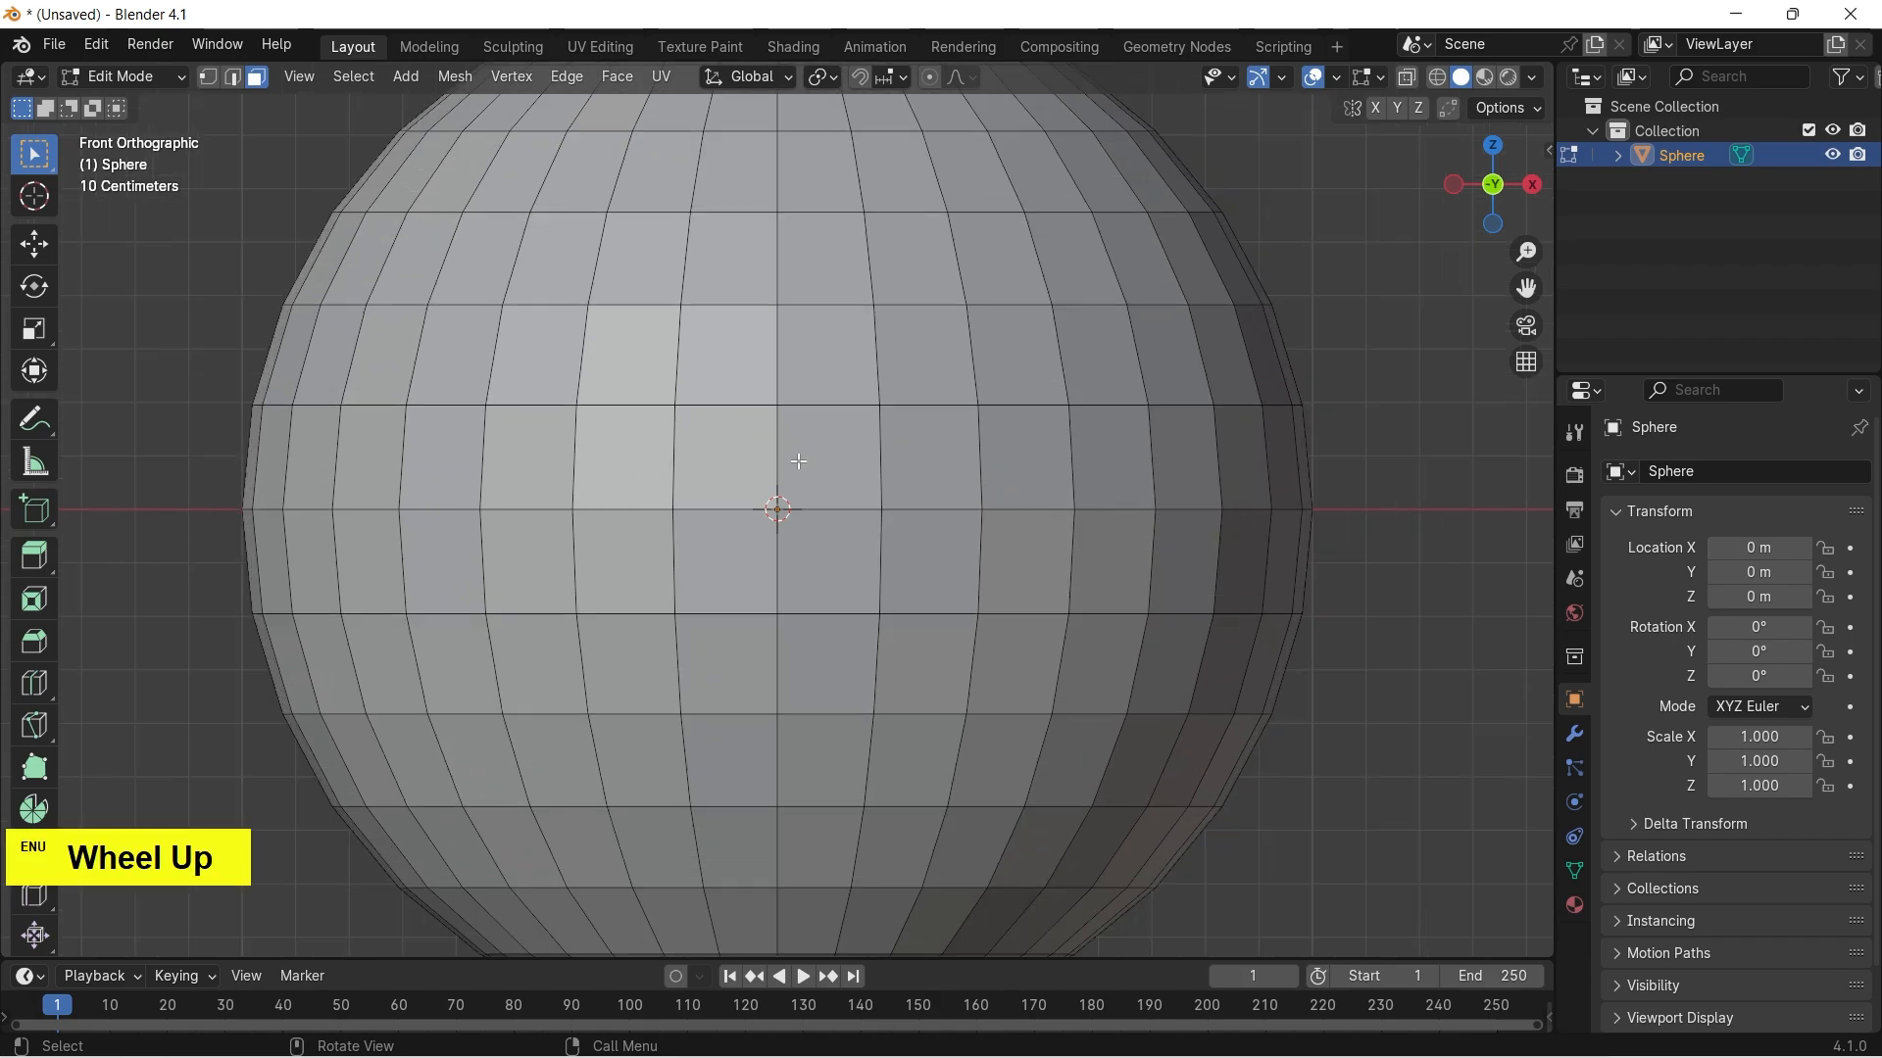
{"action": "scroll", "coordinate": [799, 461], "scroll_direction": "up", "scroll_amount": 1}
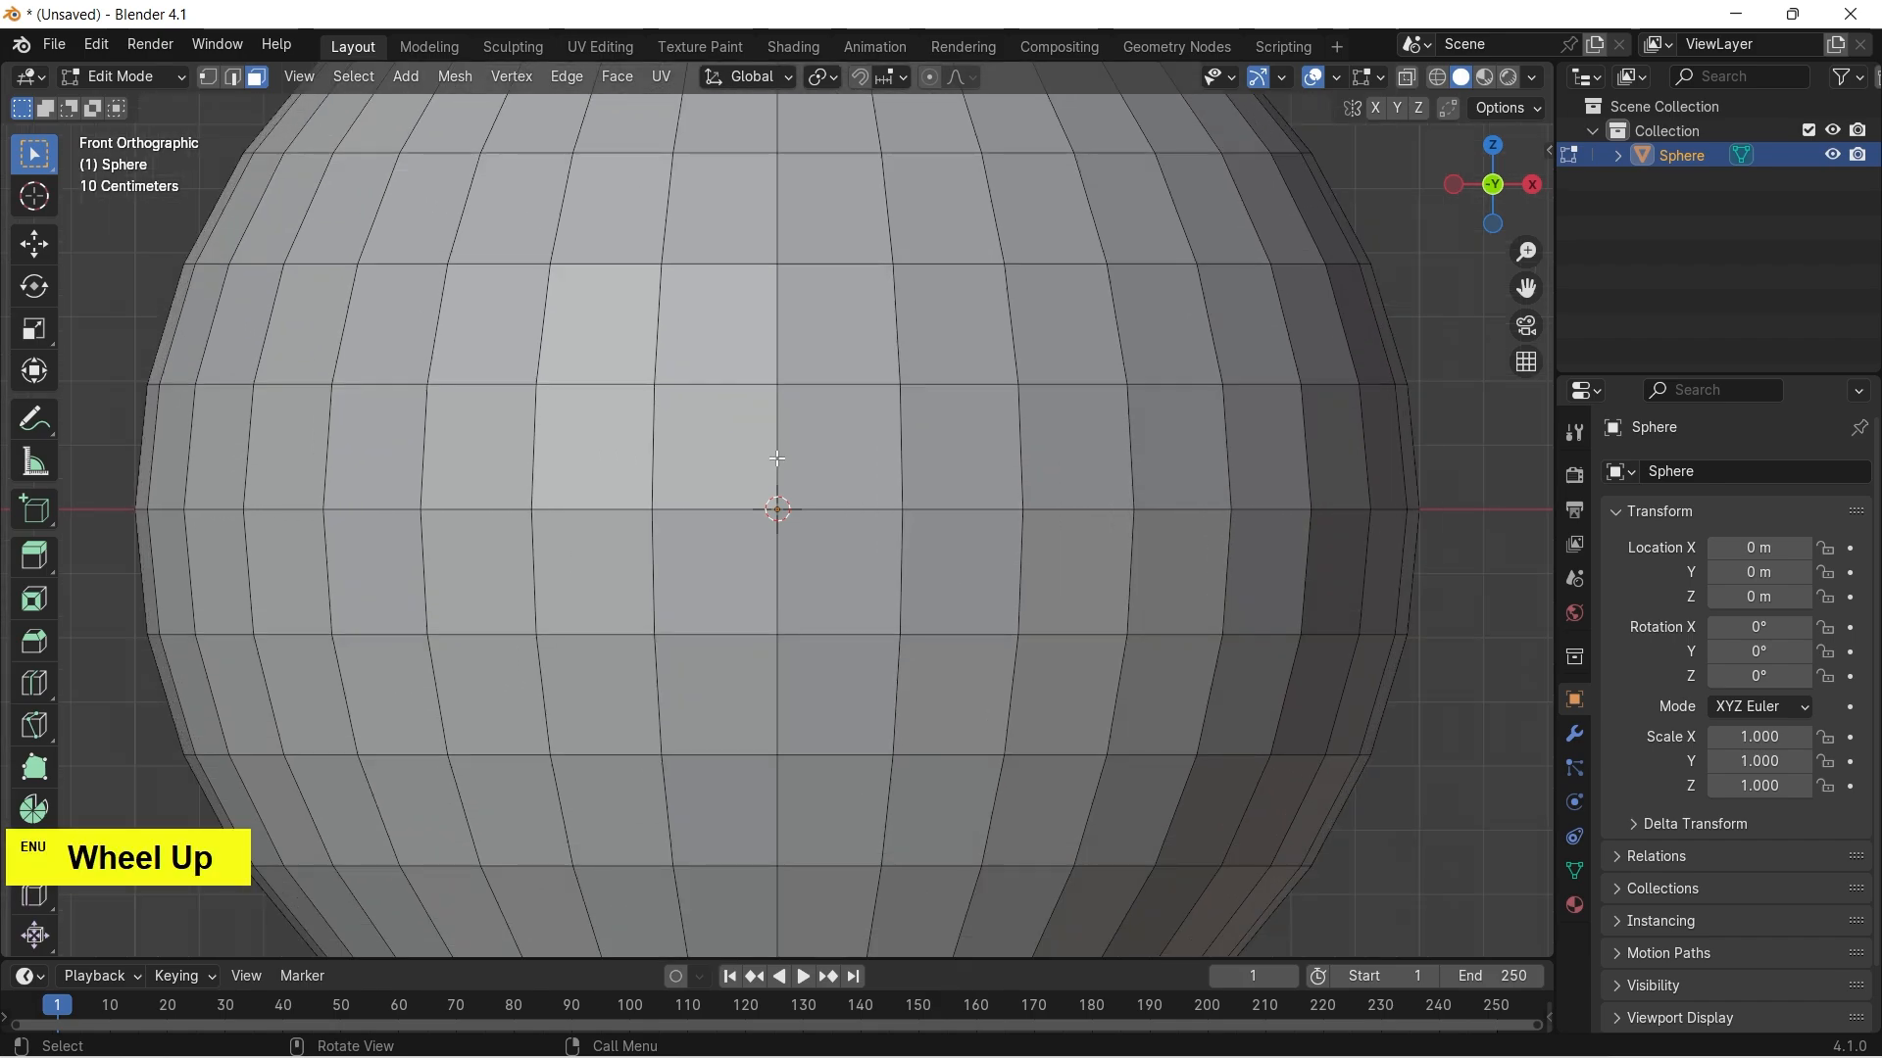
{"action": "double_click", "coordinate": [777, 465]}
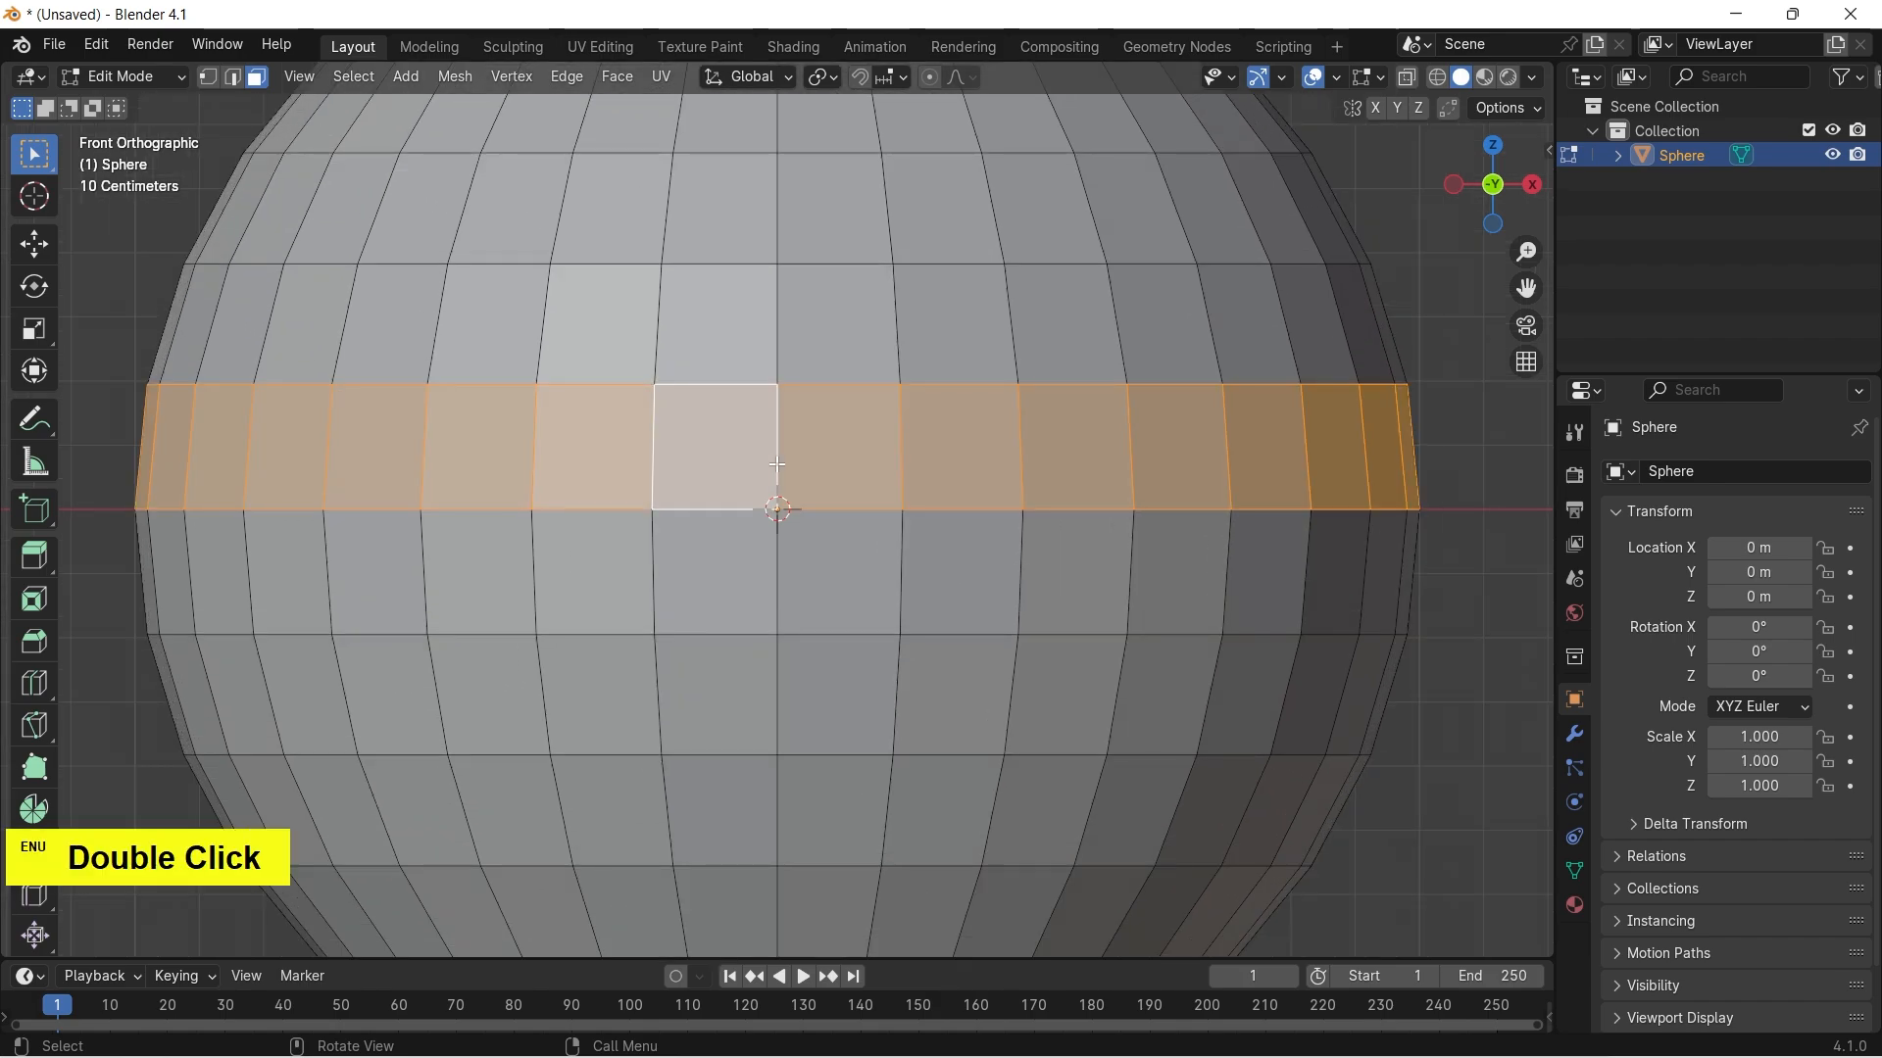
{"action": "scroll", "coordinate": [1068, 501], "scroll_direction": "down", "scroll_amount": 3}
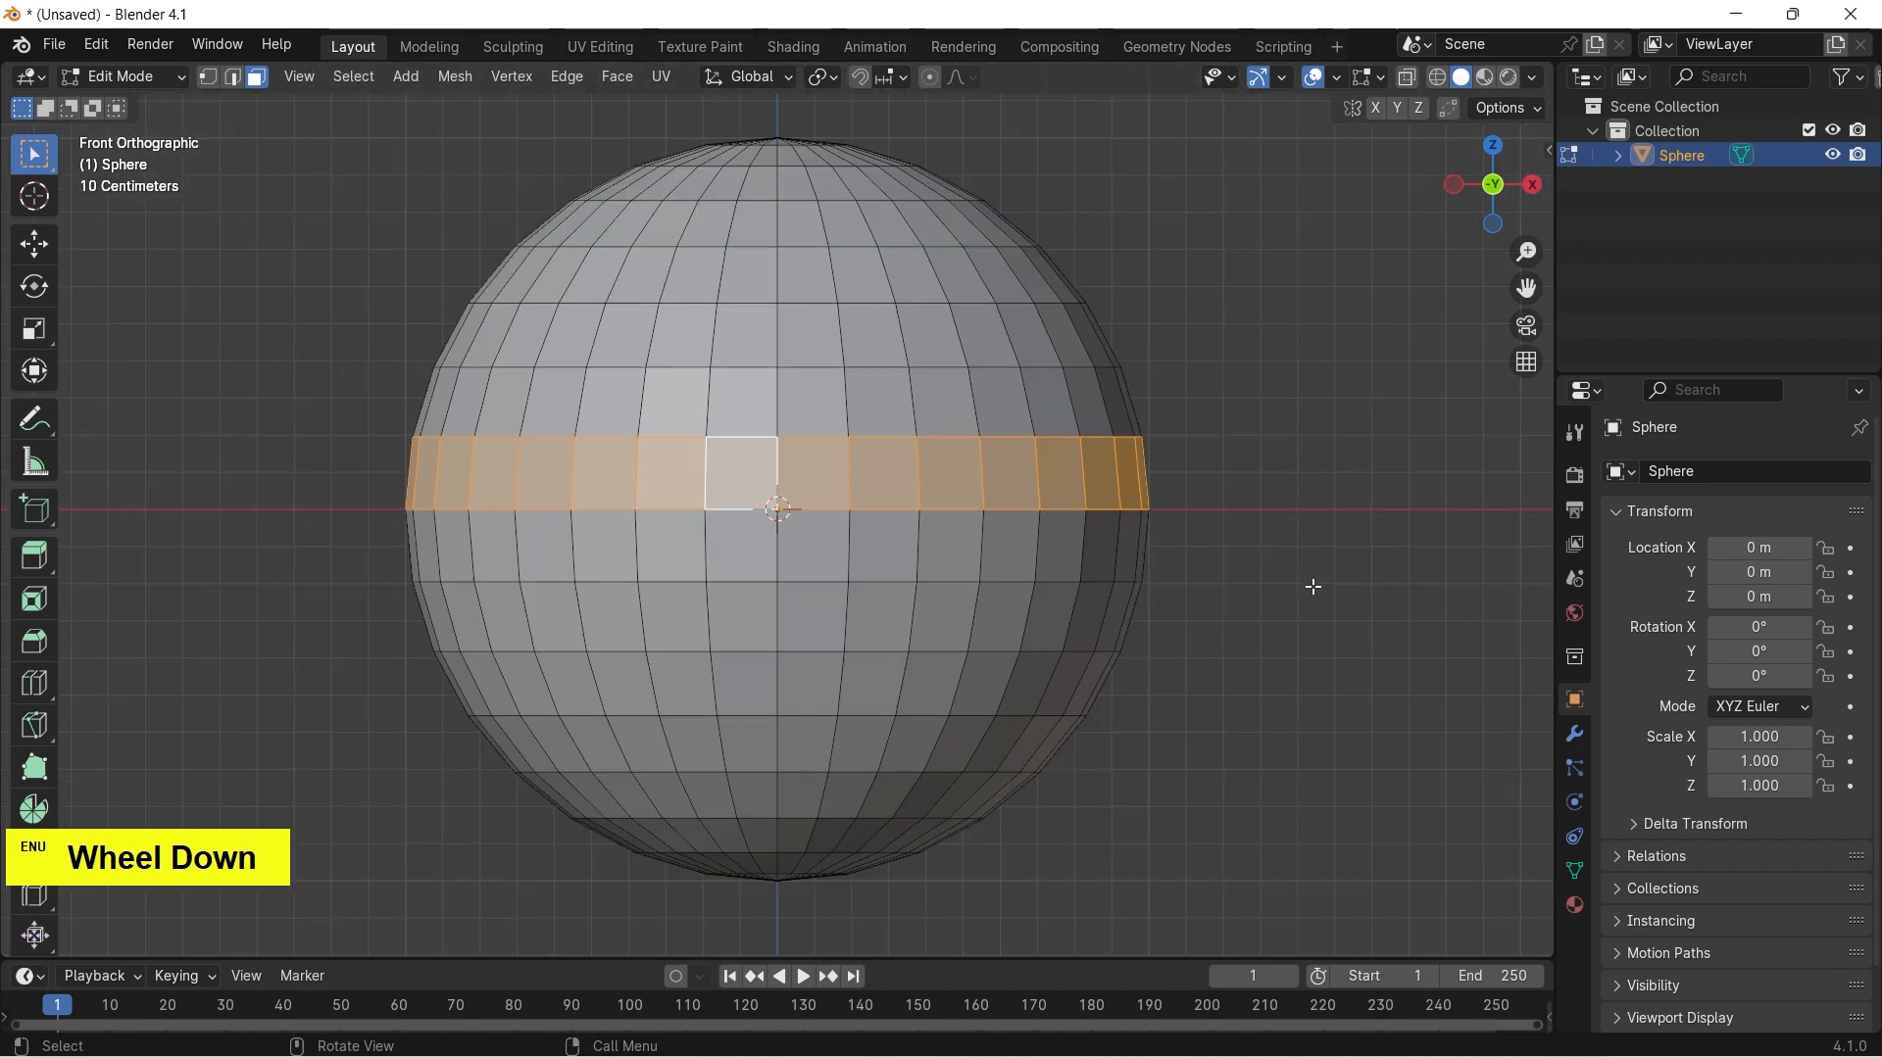
{"action": "scroll", "coordinate": [1314, 586], "scroll_direction": "down", "scroll_amount": 1}
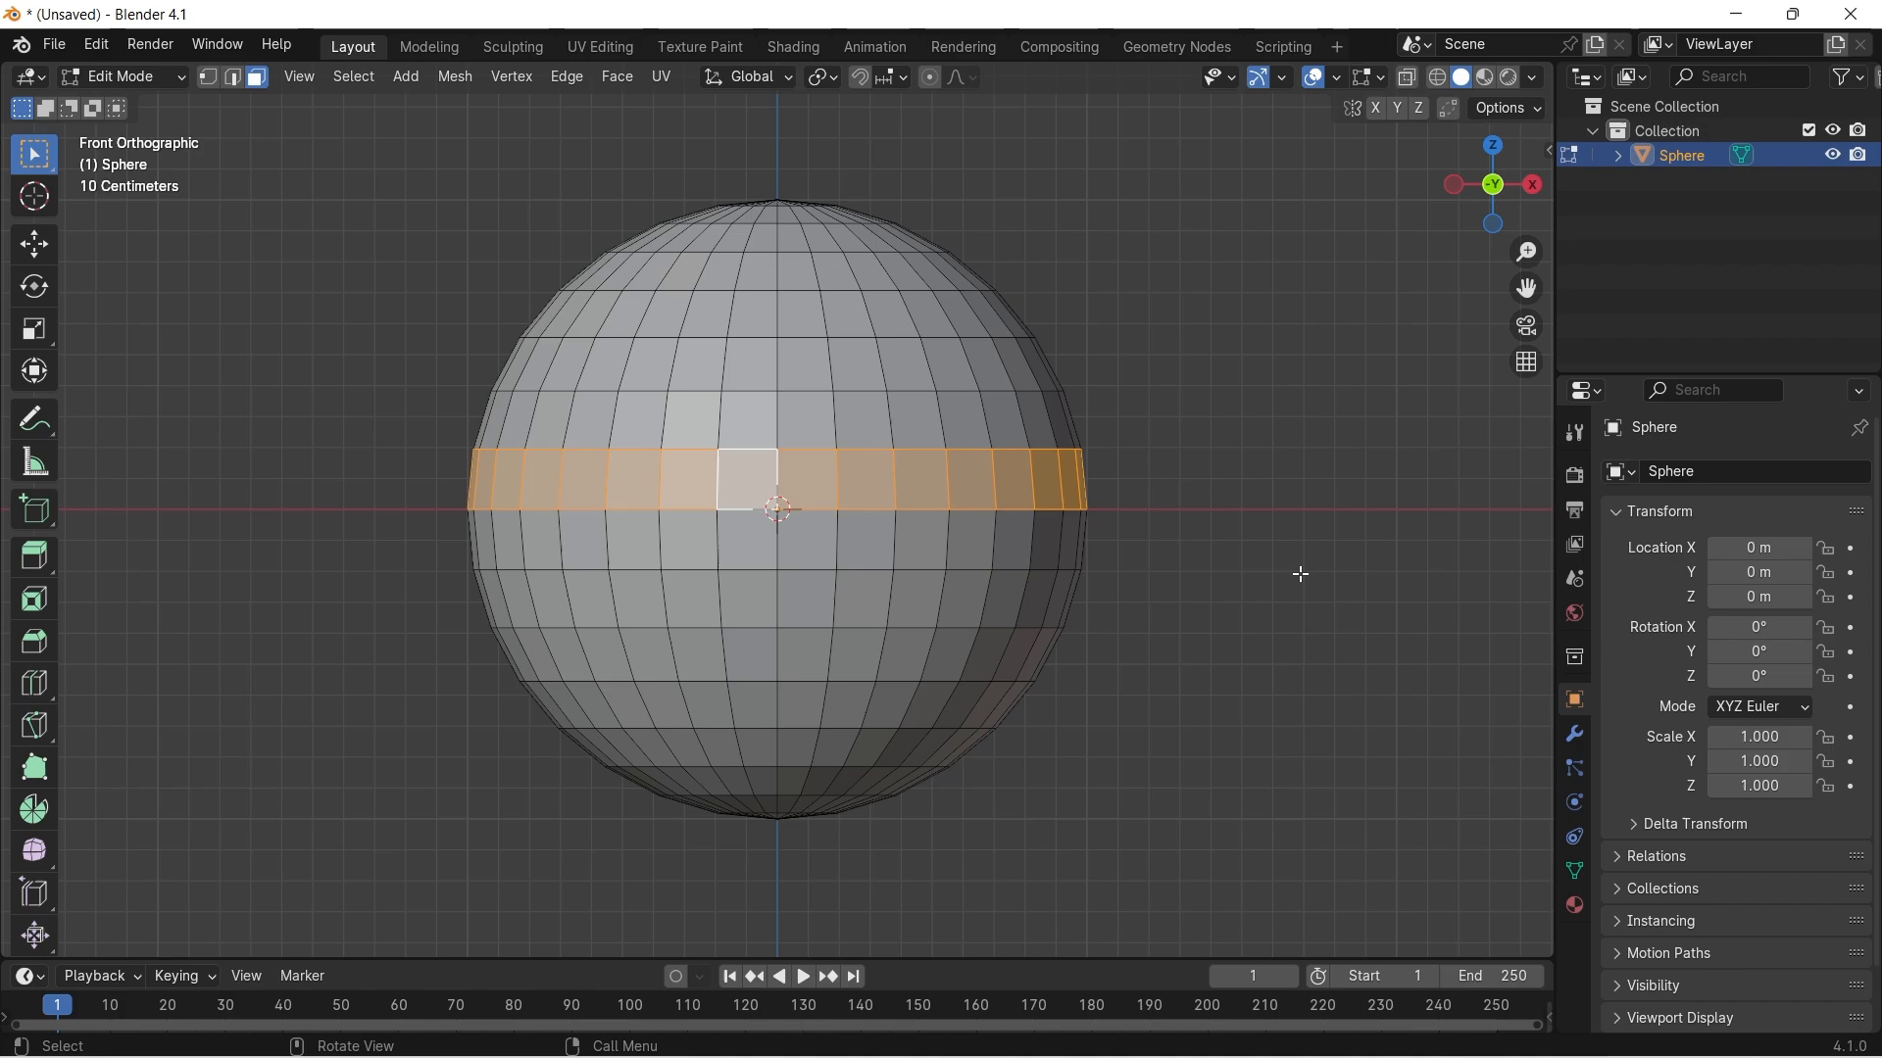
Apply Checker Deselect to the selected face loop so that only every other face stays selected.
{"action": "left_click_drag", "start_coordinate": [1298, 572], "coordinate": [1248, 630], "text": "alt"}
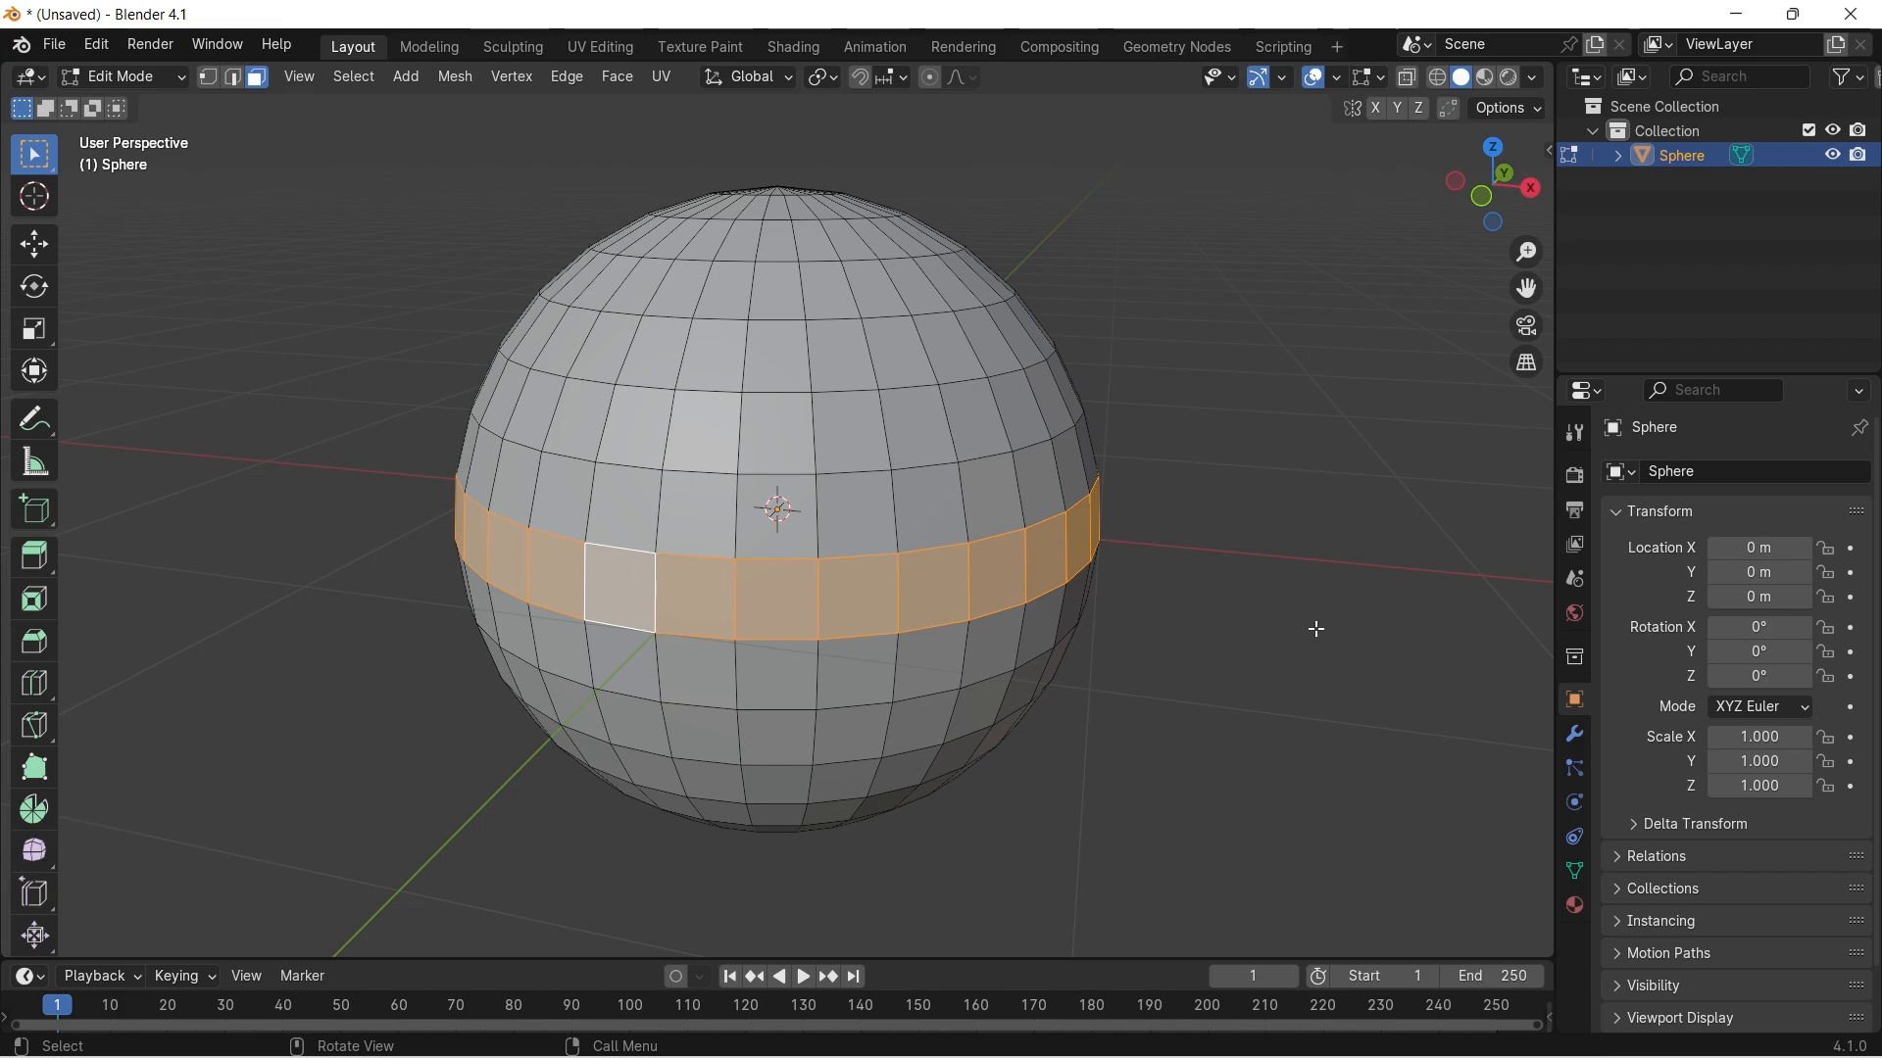
{"action": "left_click", "coordinate": [367, 83]}
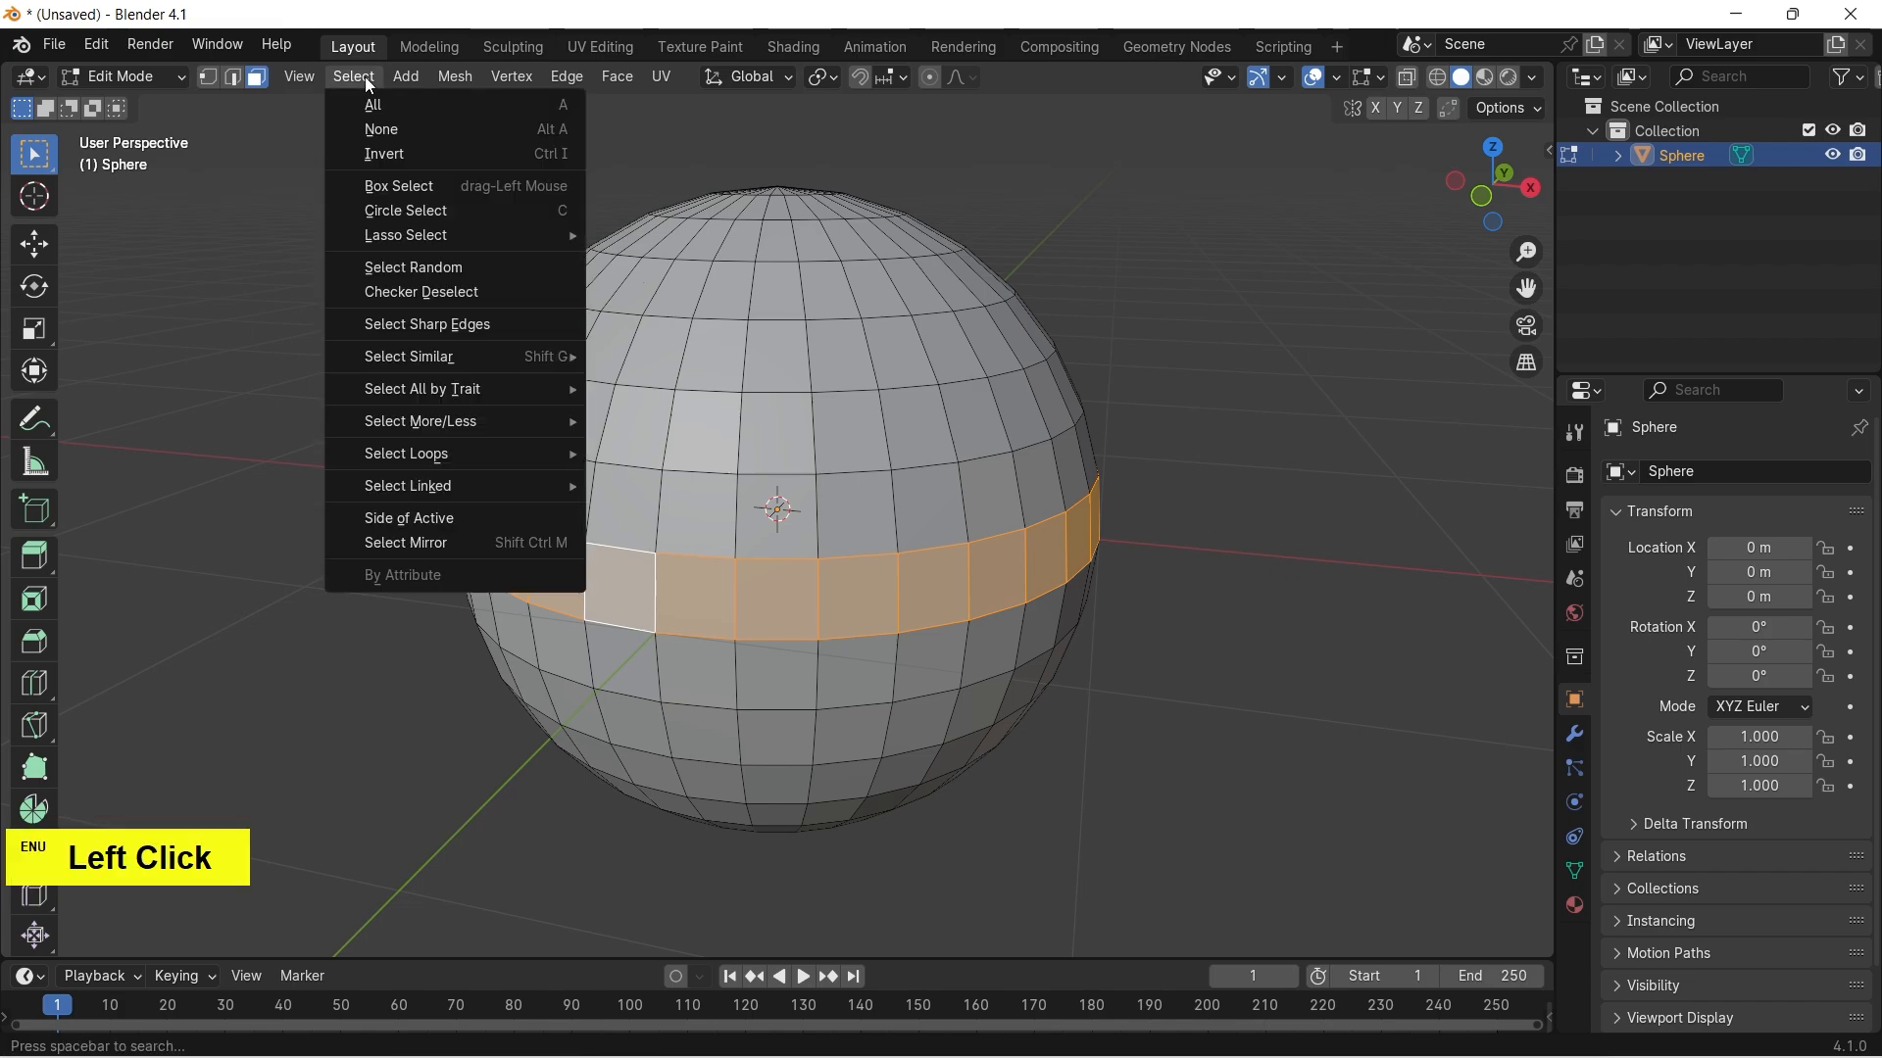
{"action": "left_click", "coordinate": [475, 296]}
{"action": "left_click_drag", "start_coordinate": [1277, 660], "coordinate": [1356, 650], "text": "alt"}
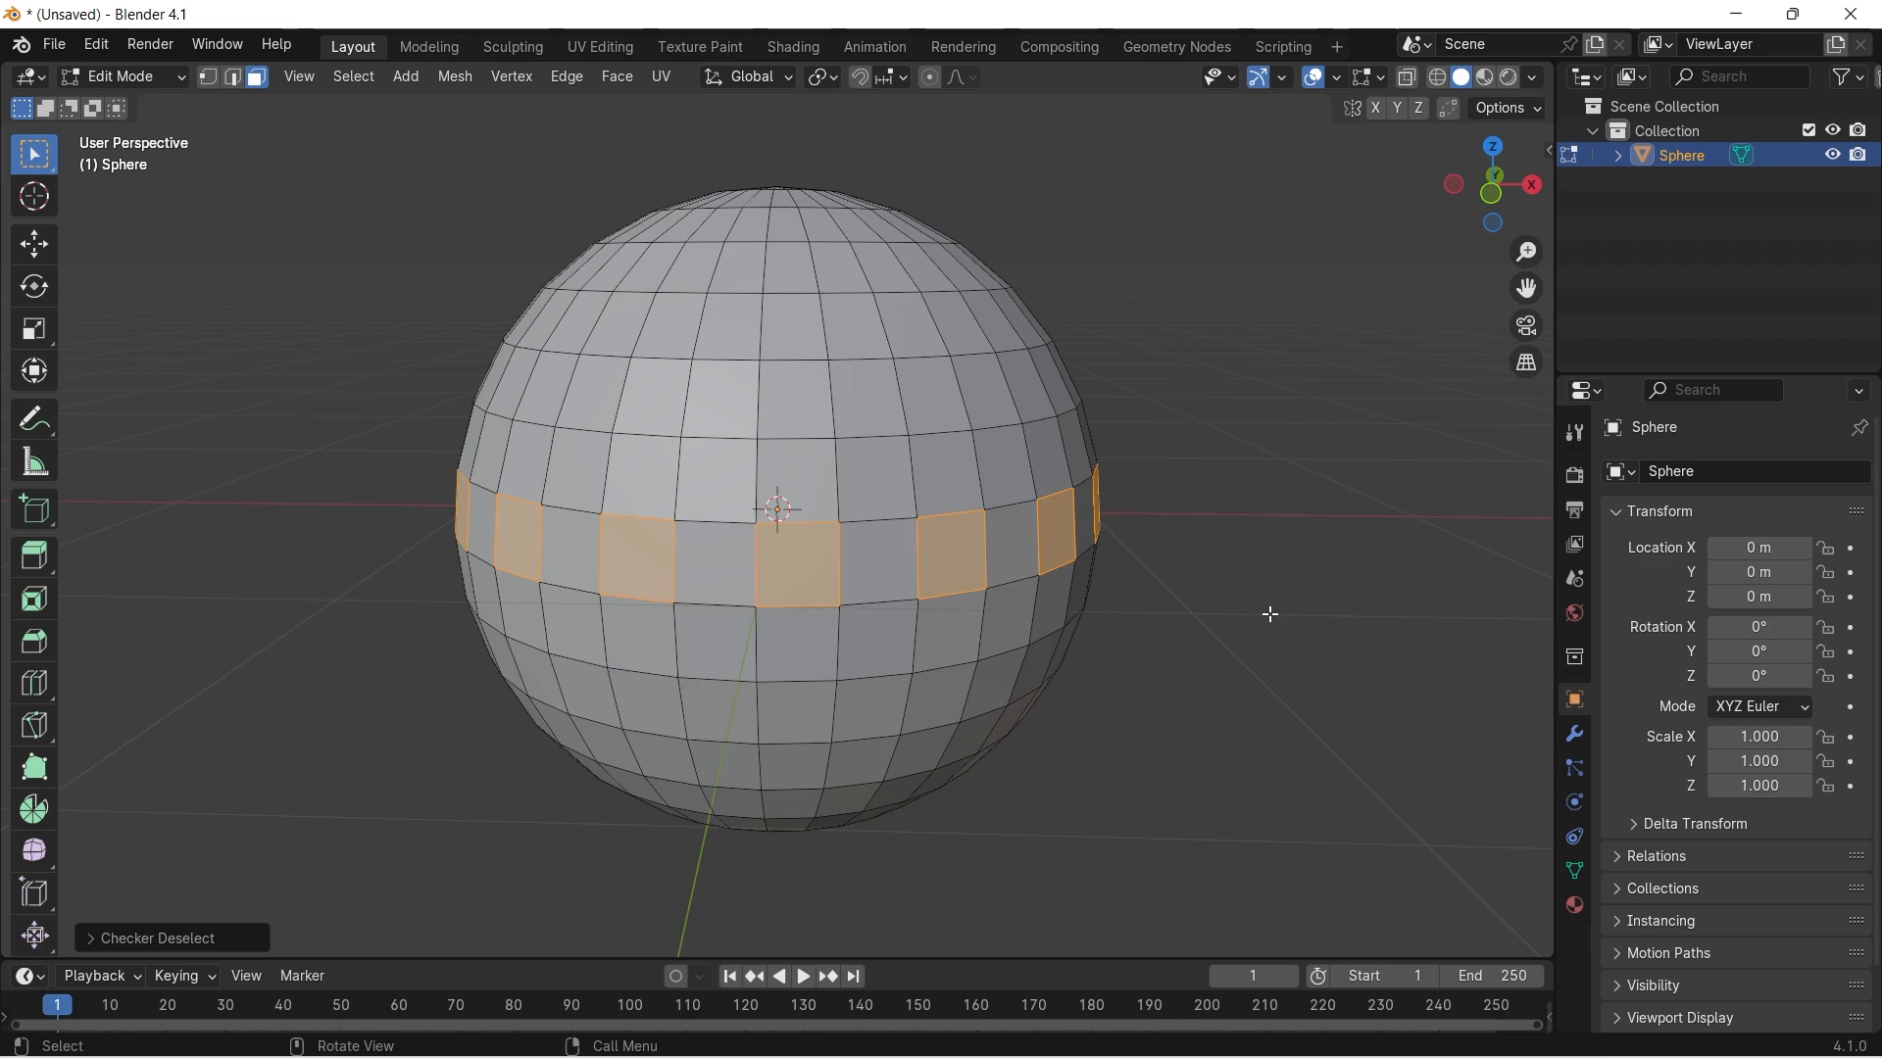
Start a new General file without saving the changes to the current one.
{"action": "left_click", "coordinate": [53, 44]}
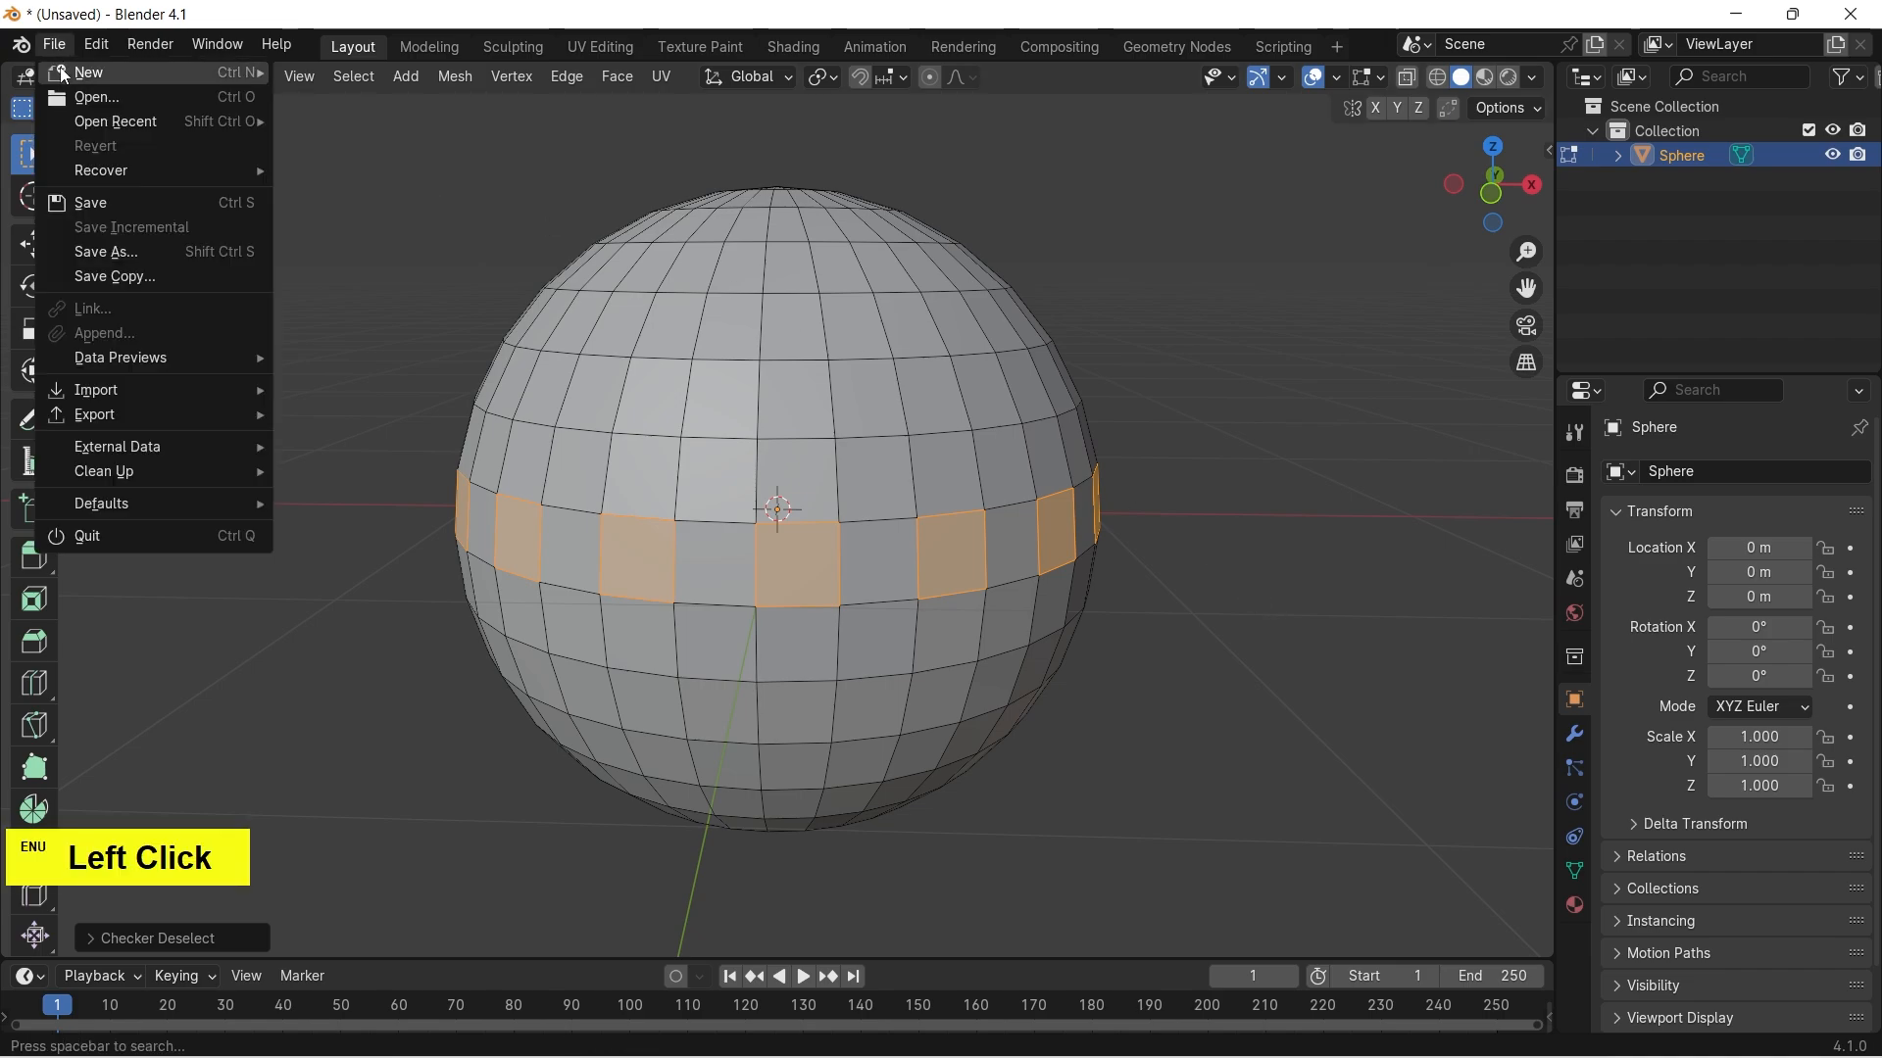
{"action": "mouse_move", "coordinate": [103, 71]}
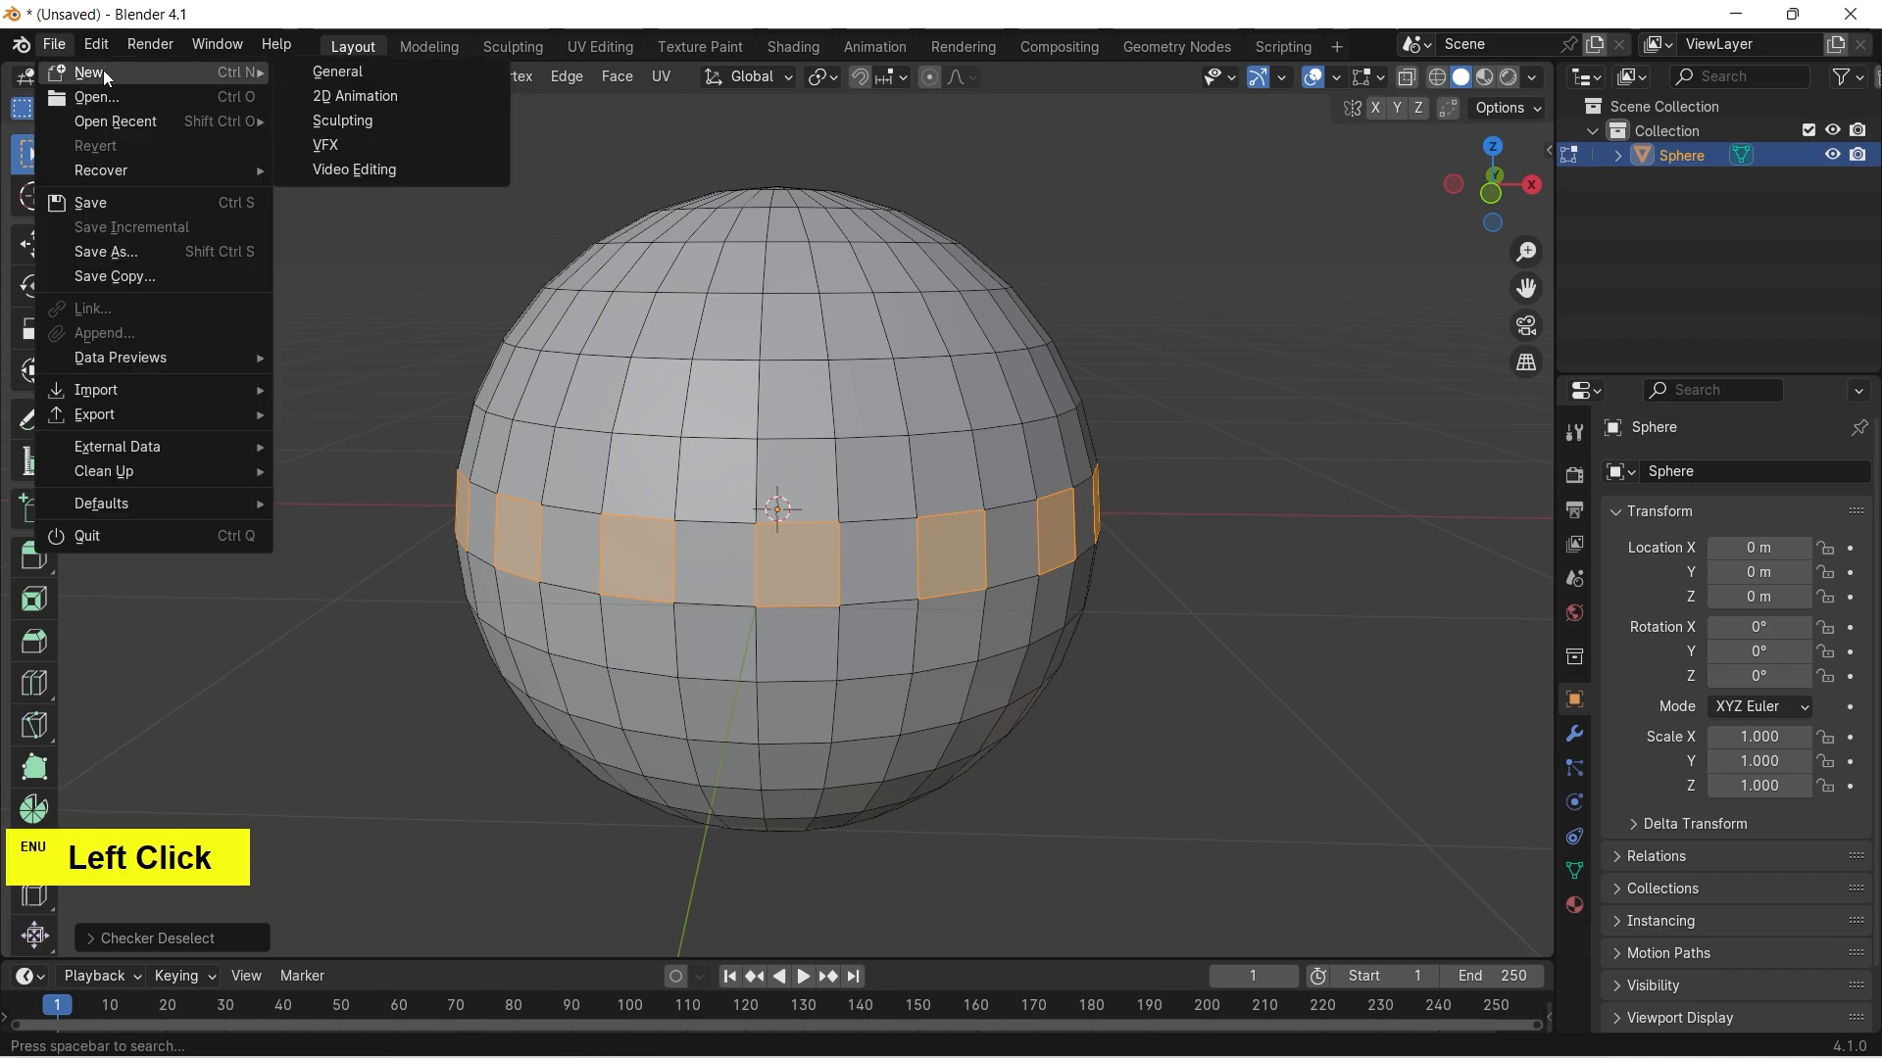
{"action": "left_click", "coordinate": [345, 73]}
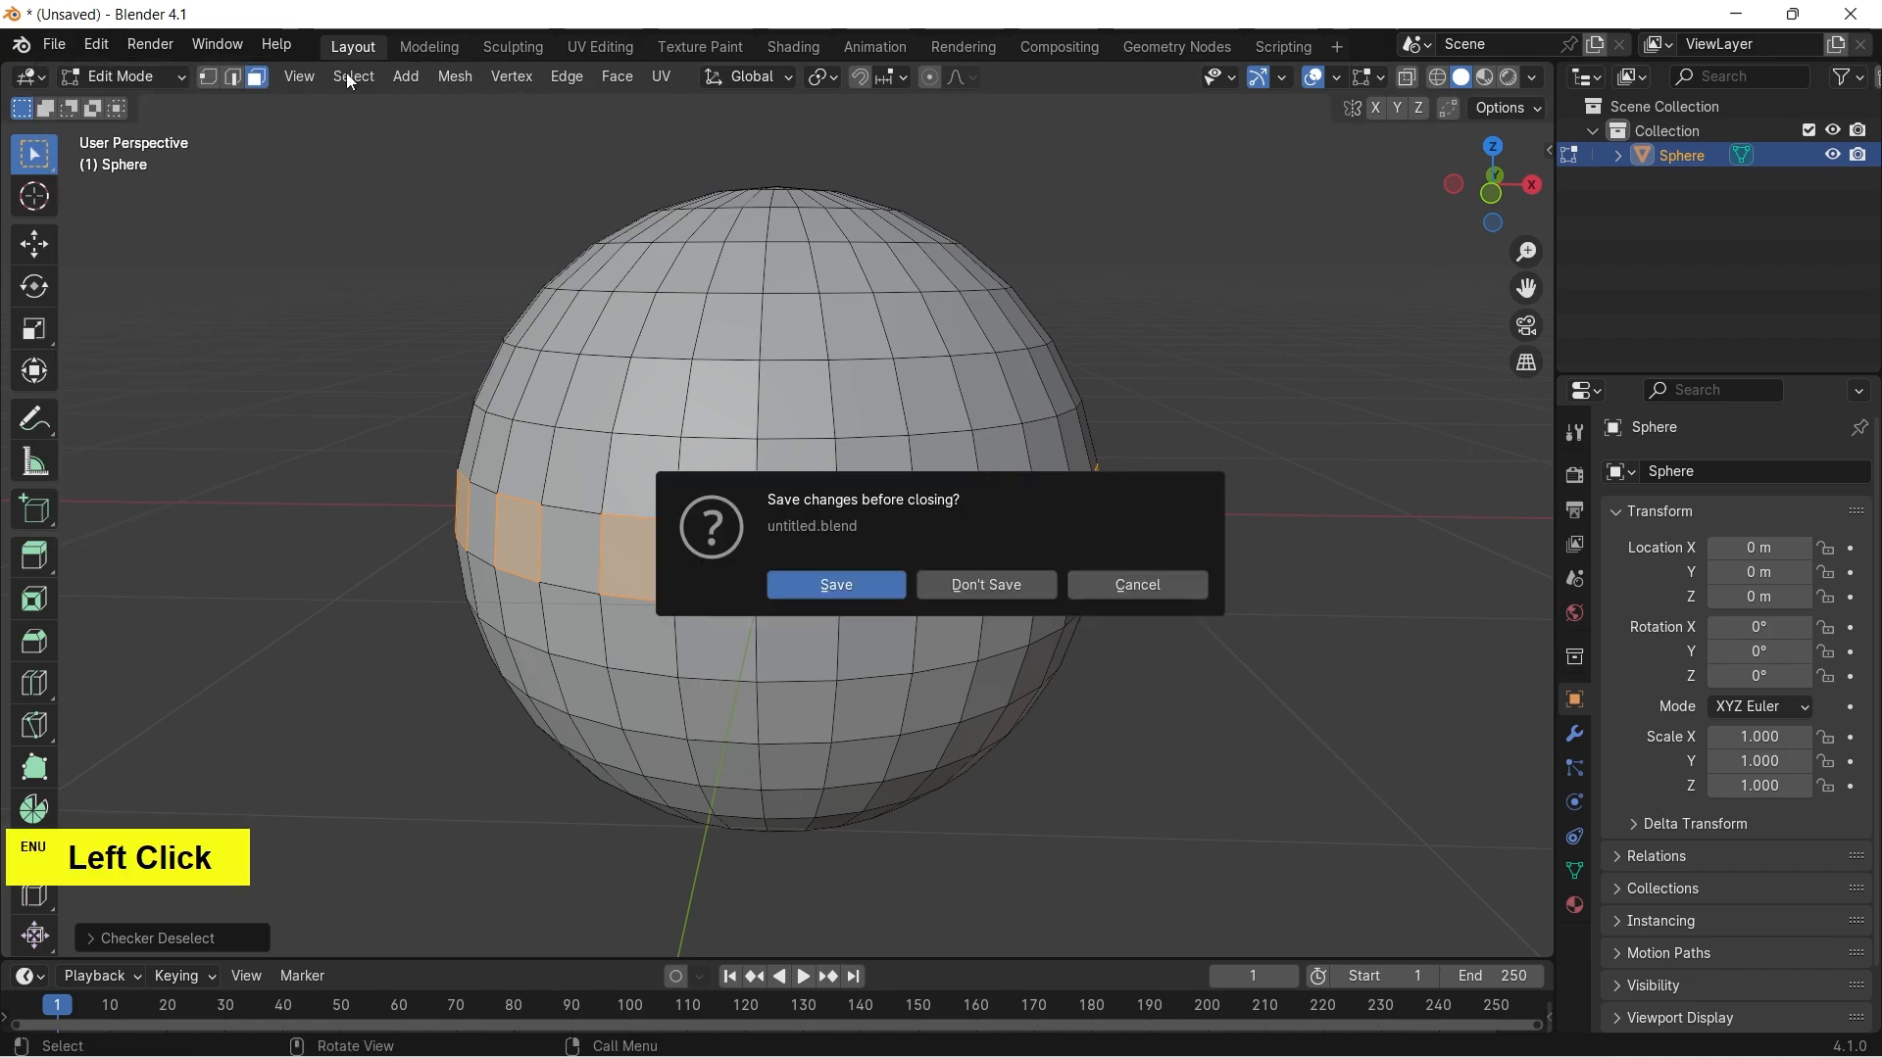
{"action": "left_click", "coordinate": [1011, 583]}
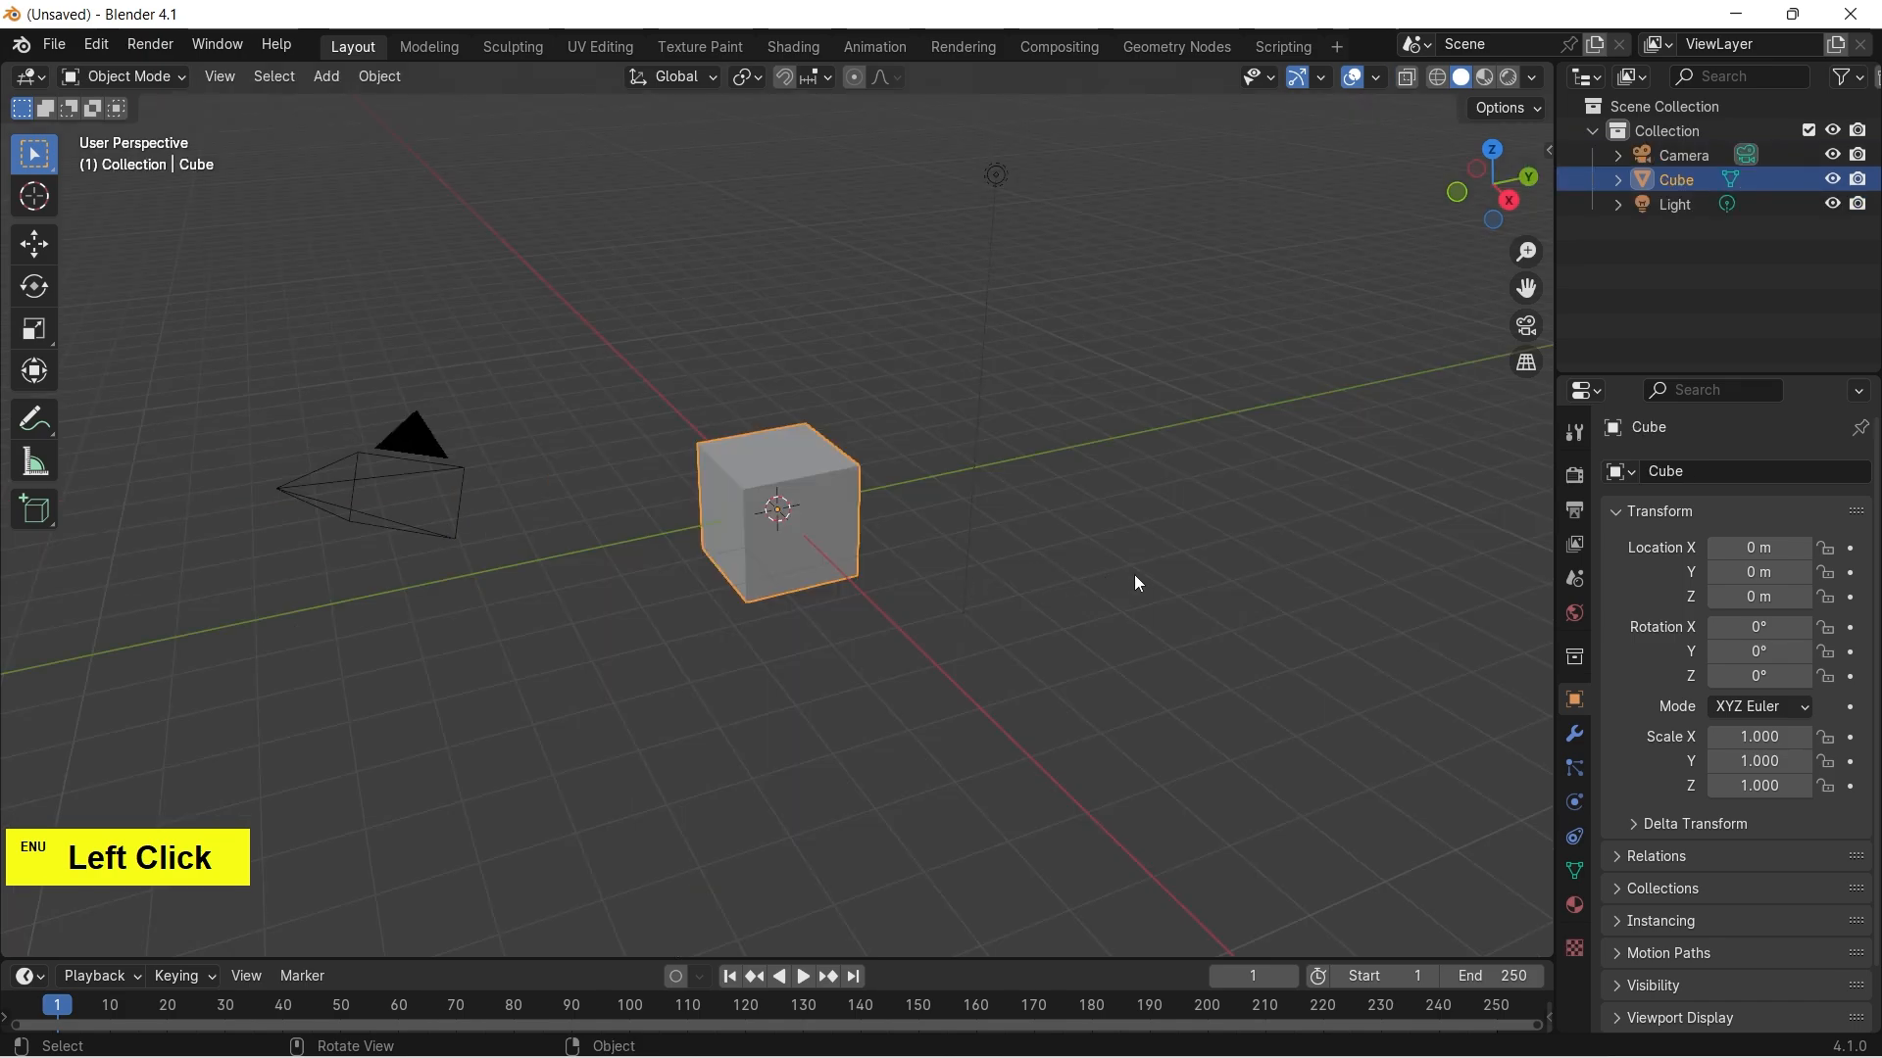
Delete all the default objects from the new scene and switch to the front orthographic view.
{"action": "key", "text": "a"}
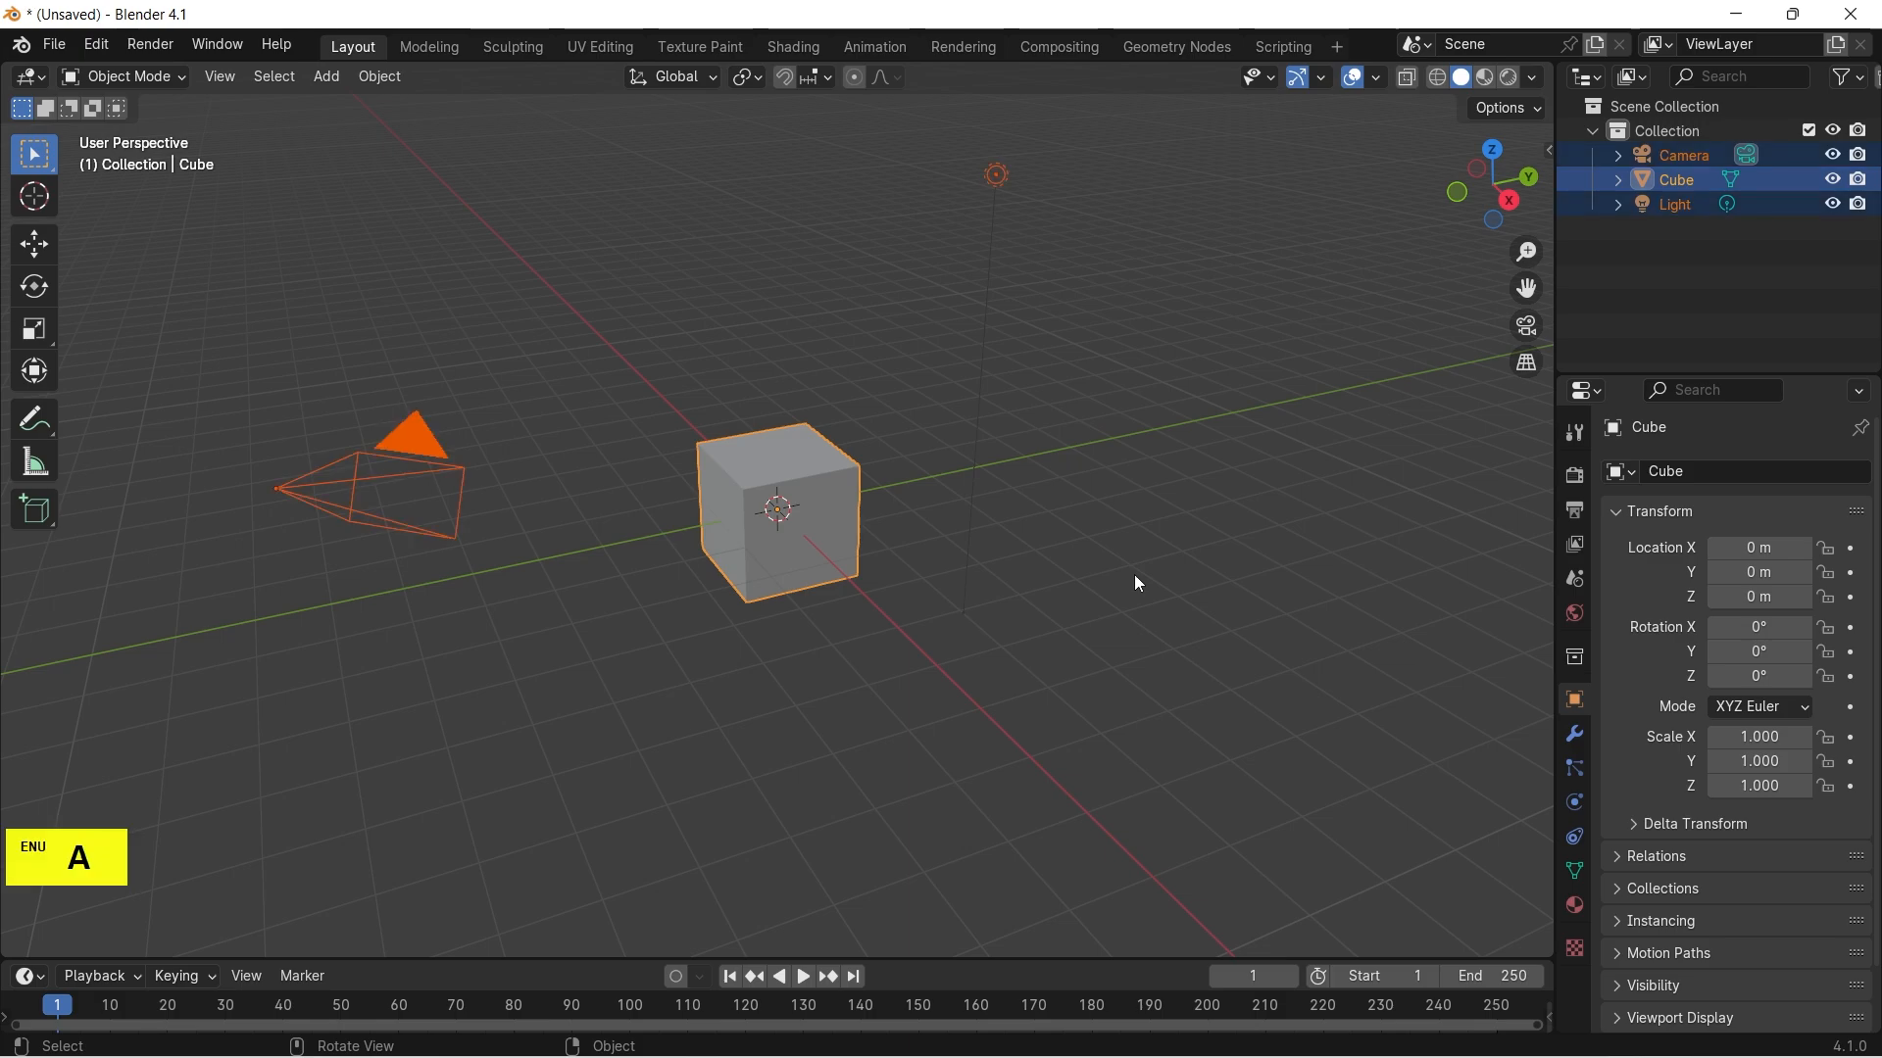
{"action": "key", "text": "Delete"}
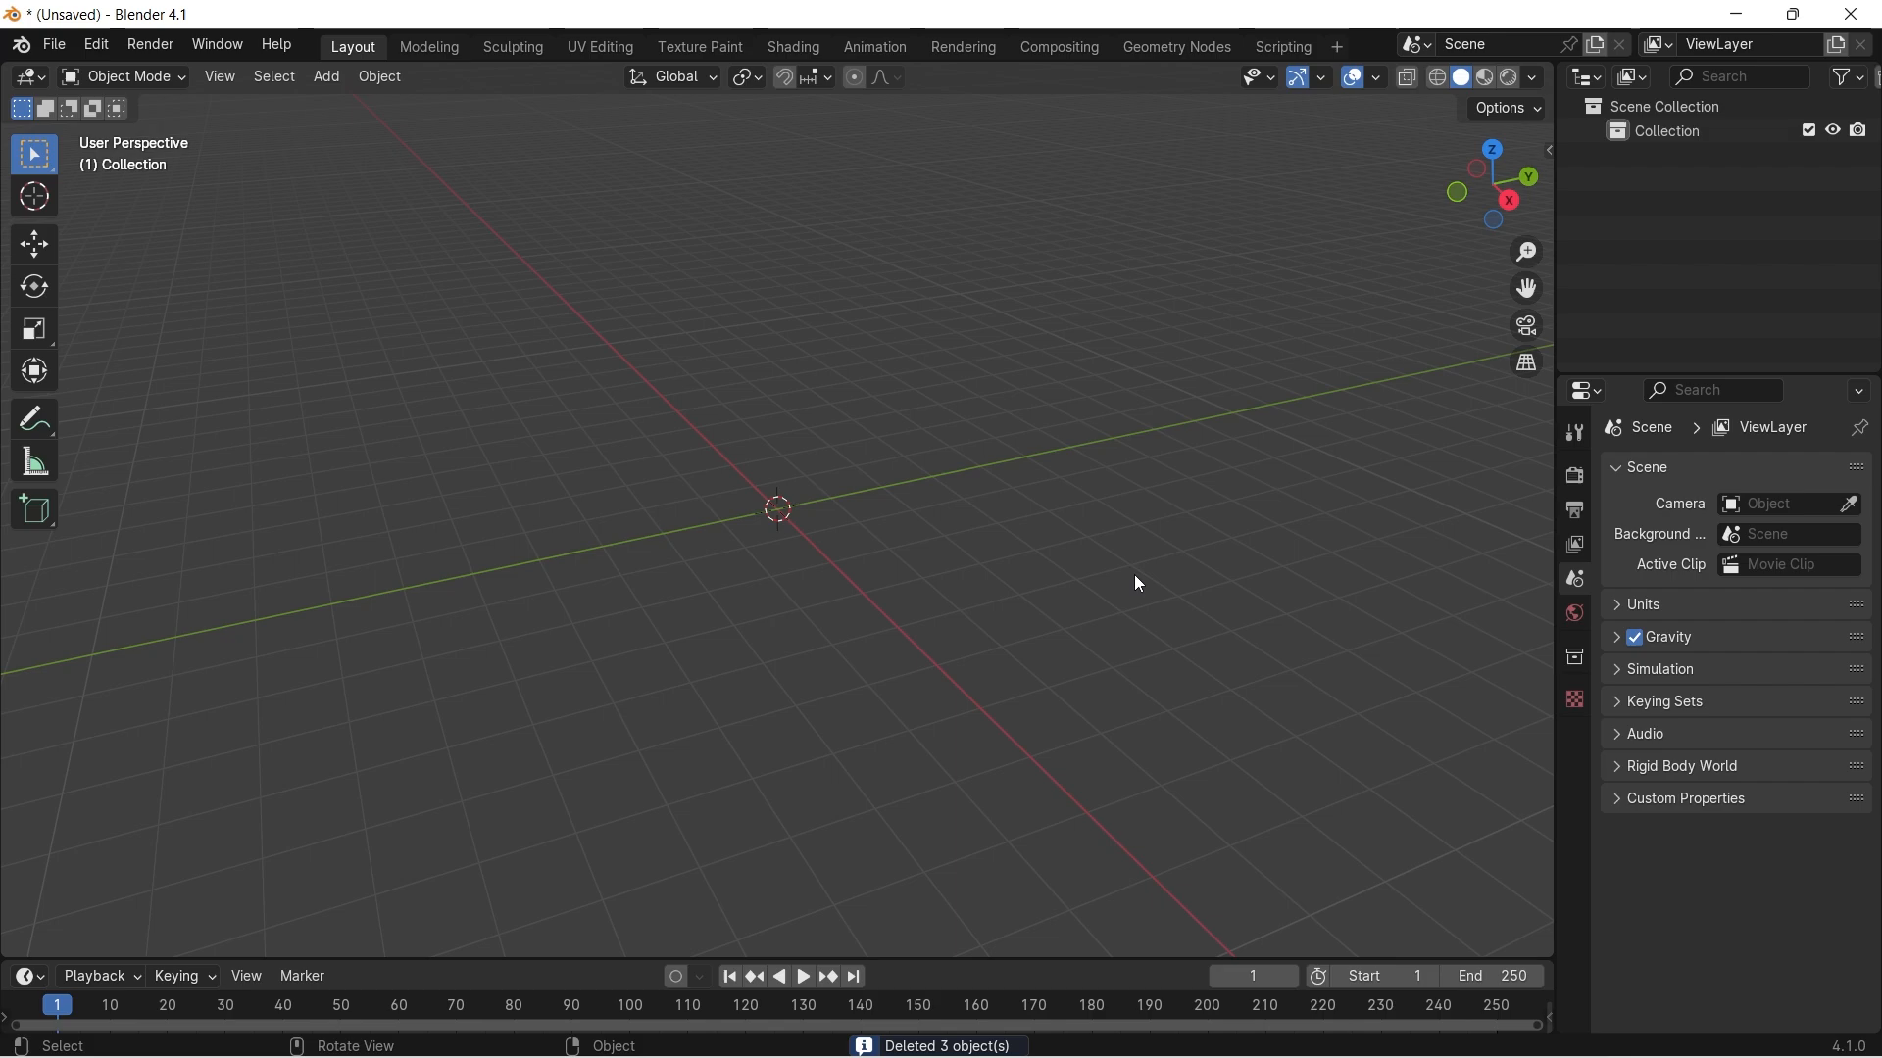
{"action": "key", "text": "KP_1"}
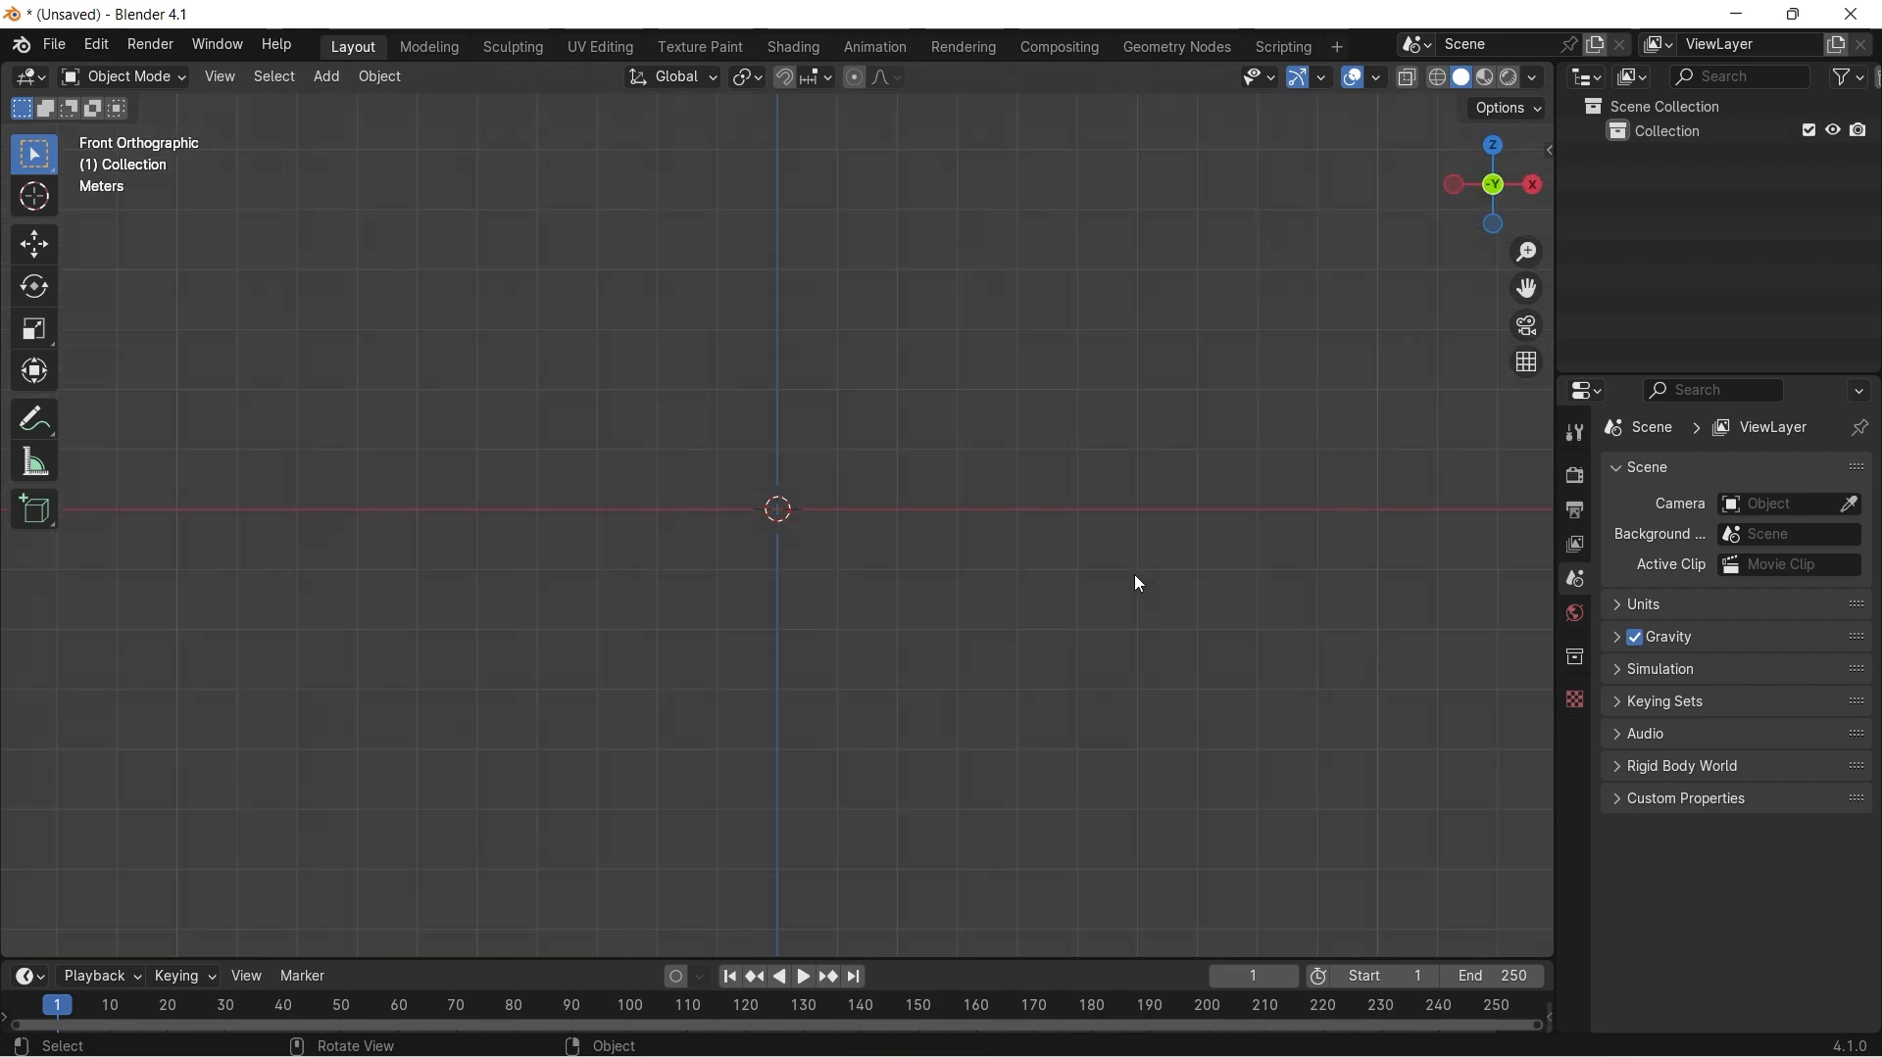
Start saving the file, create a folder named "ChessBoard 3D Model" on the Desktop and open it.
{"action": "key", "text": "ctrl+s"}
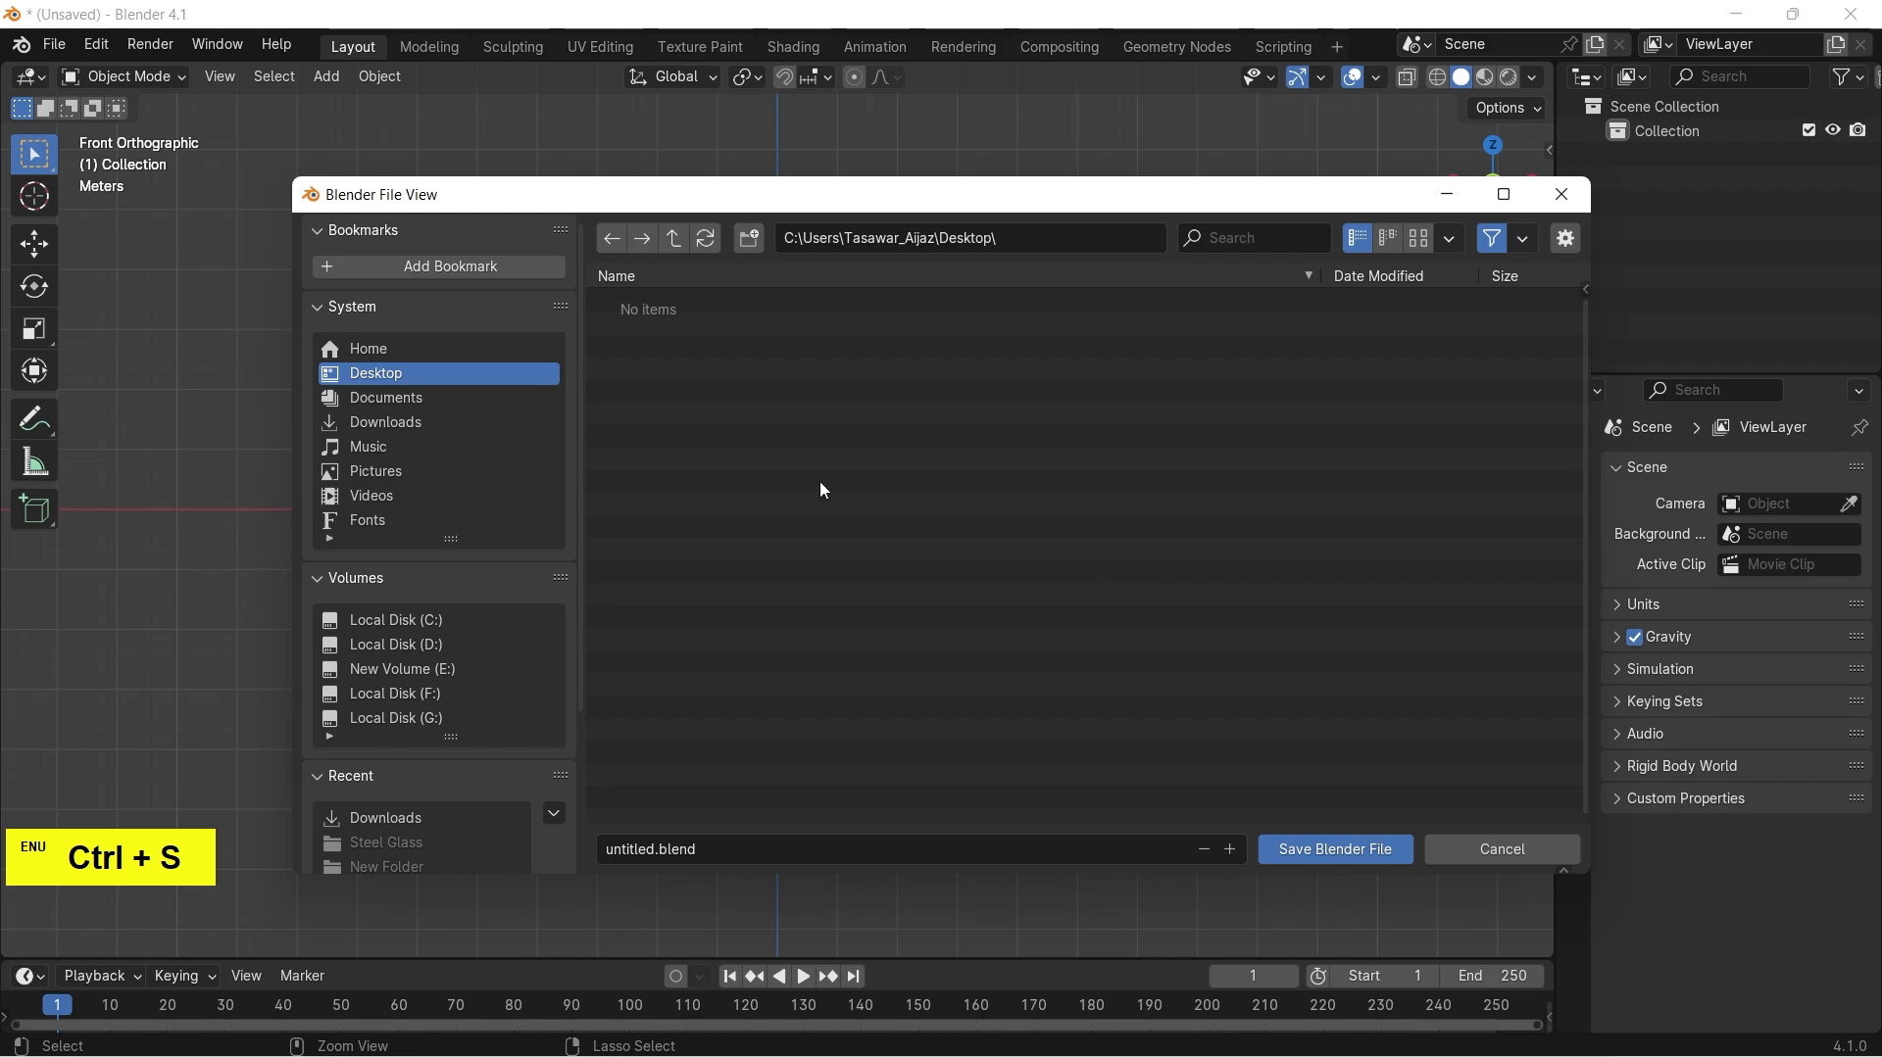
{"action": "left_click", "coordinate": [511, 381]}
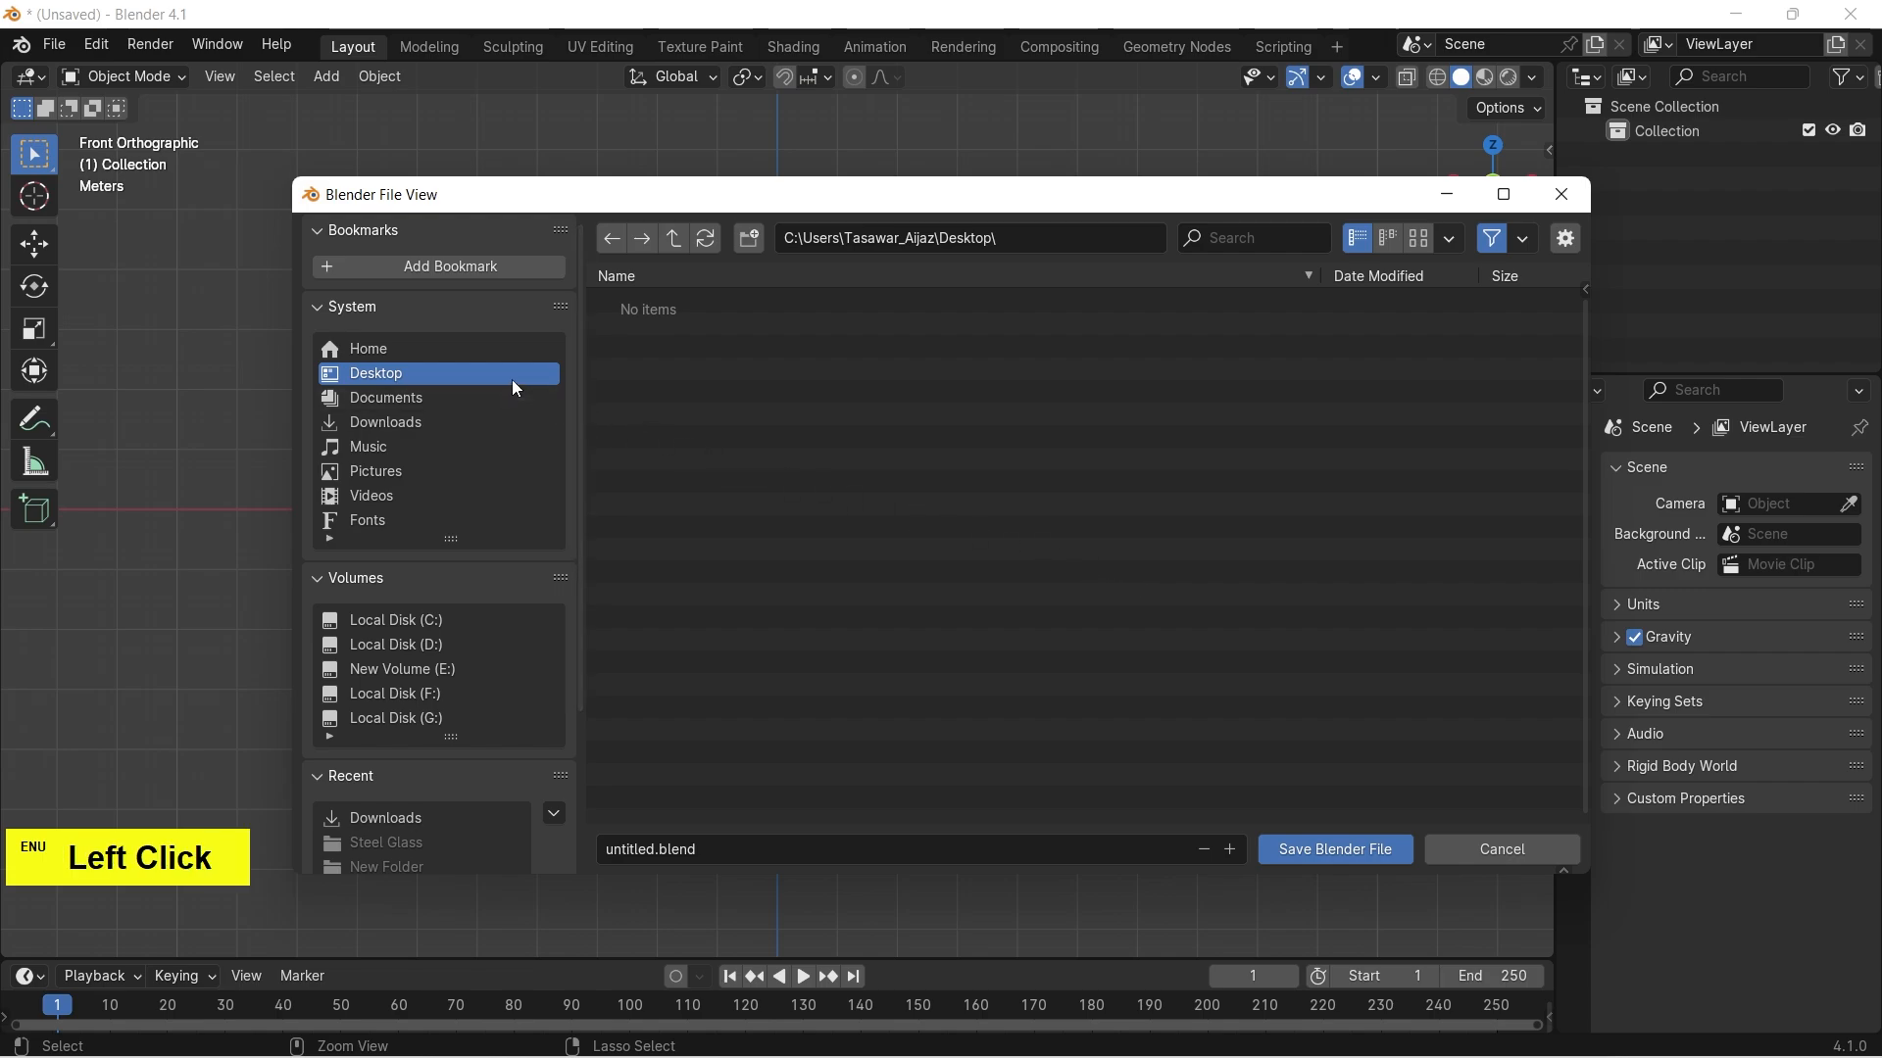
{"action": "right_click", "coordinate": [783, 358]}
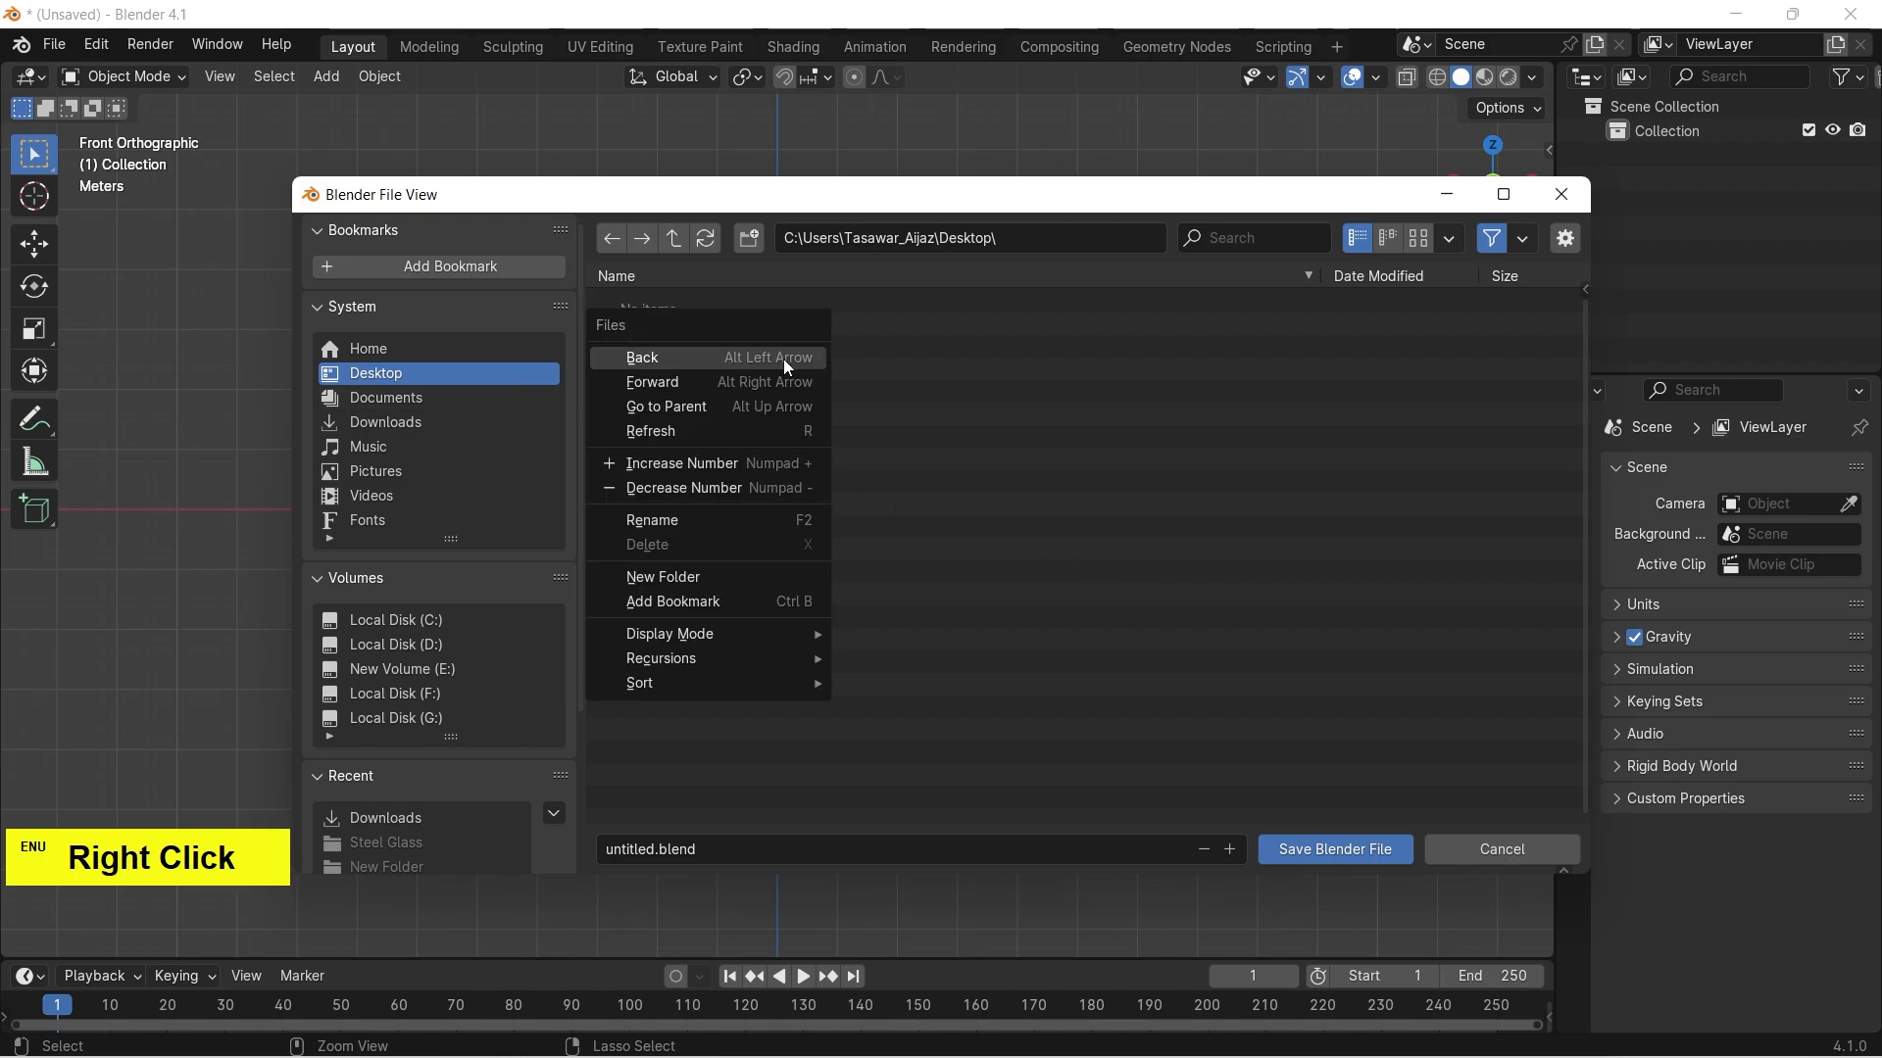
{"action": "left_click", "coordinate": [745, 577]}
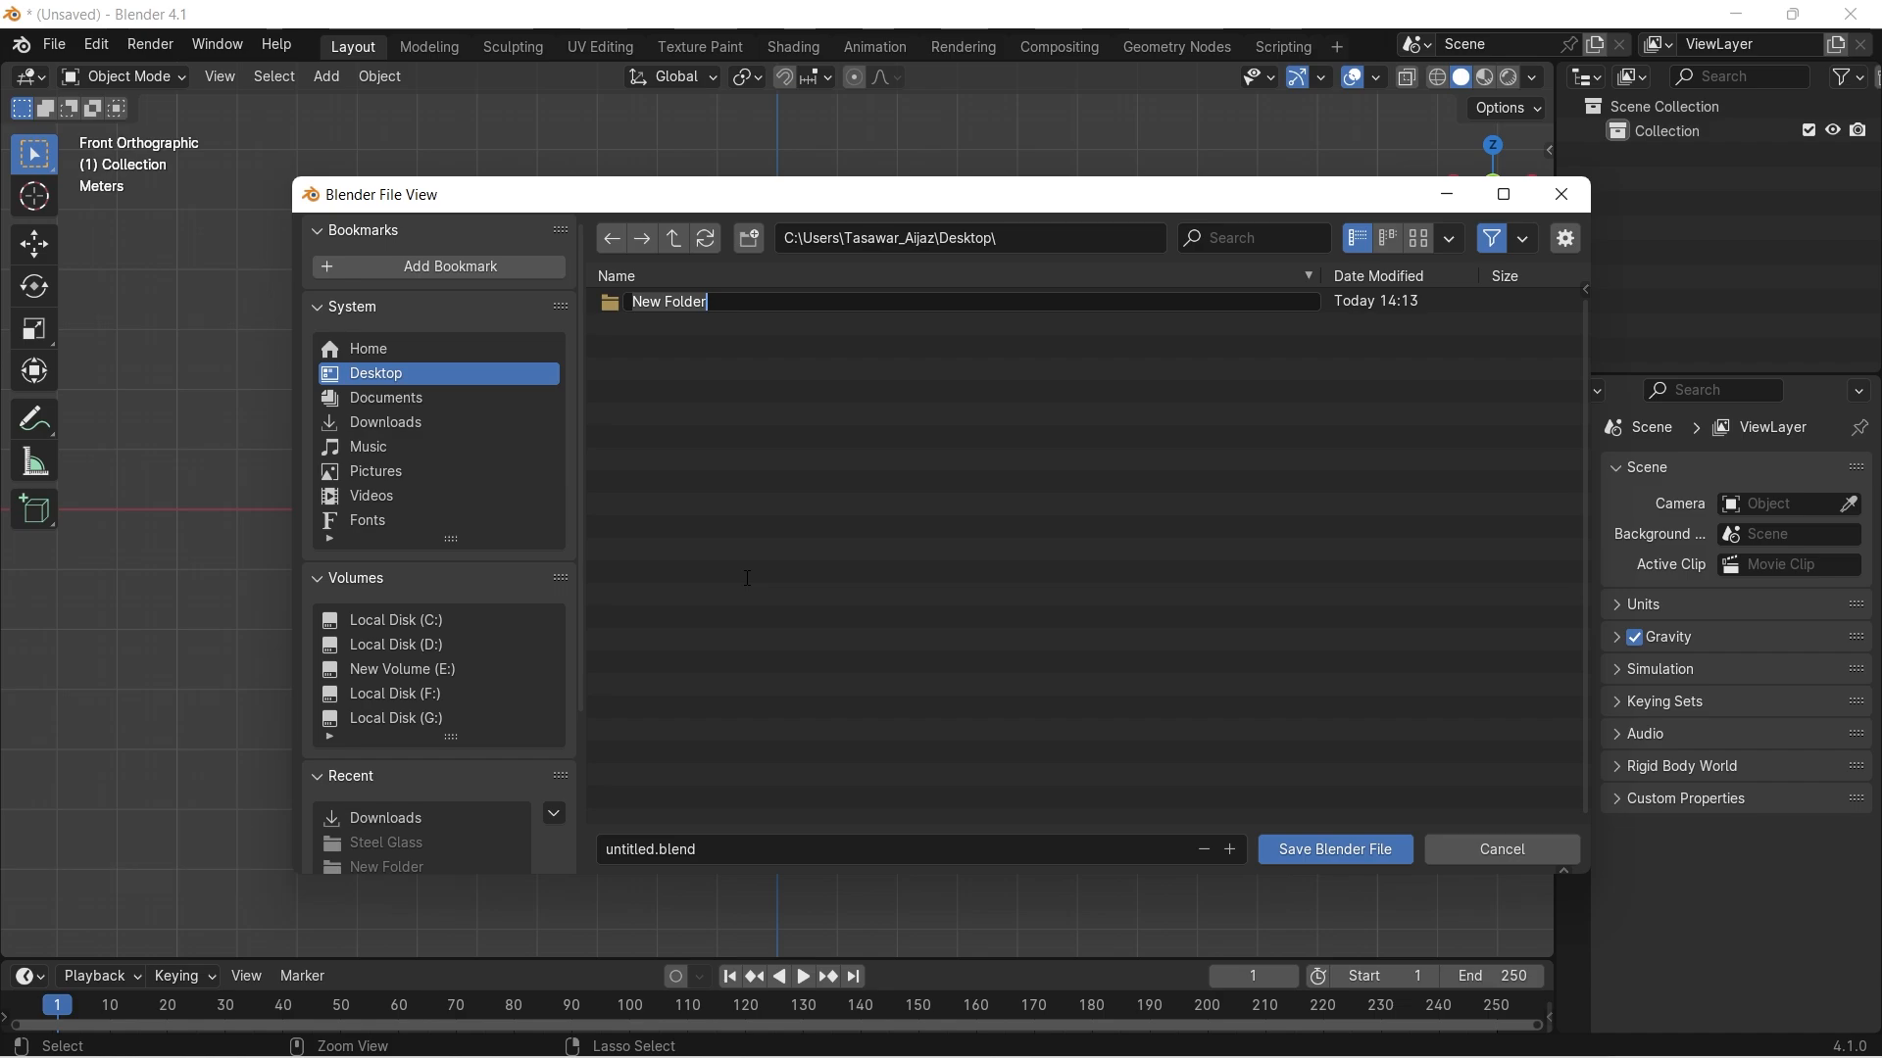
{"action": "type", "text": "Chess"}
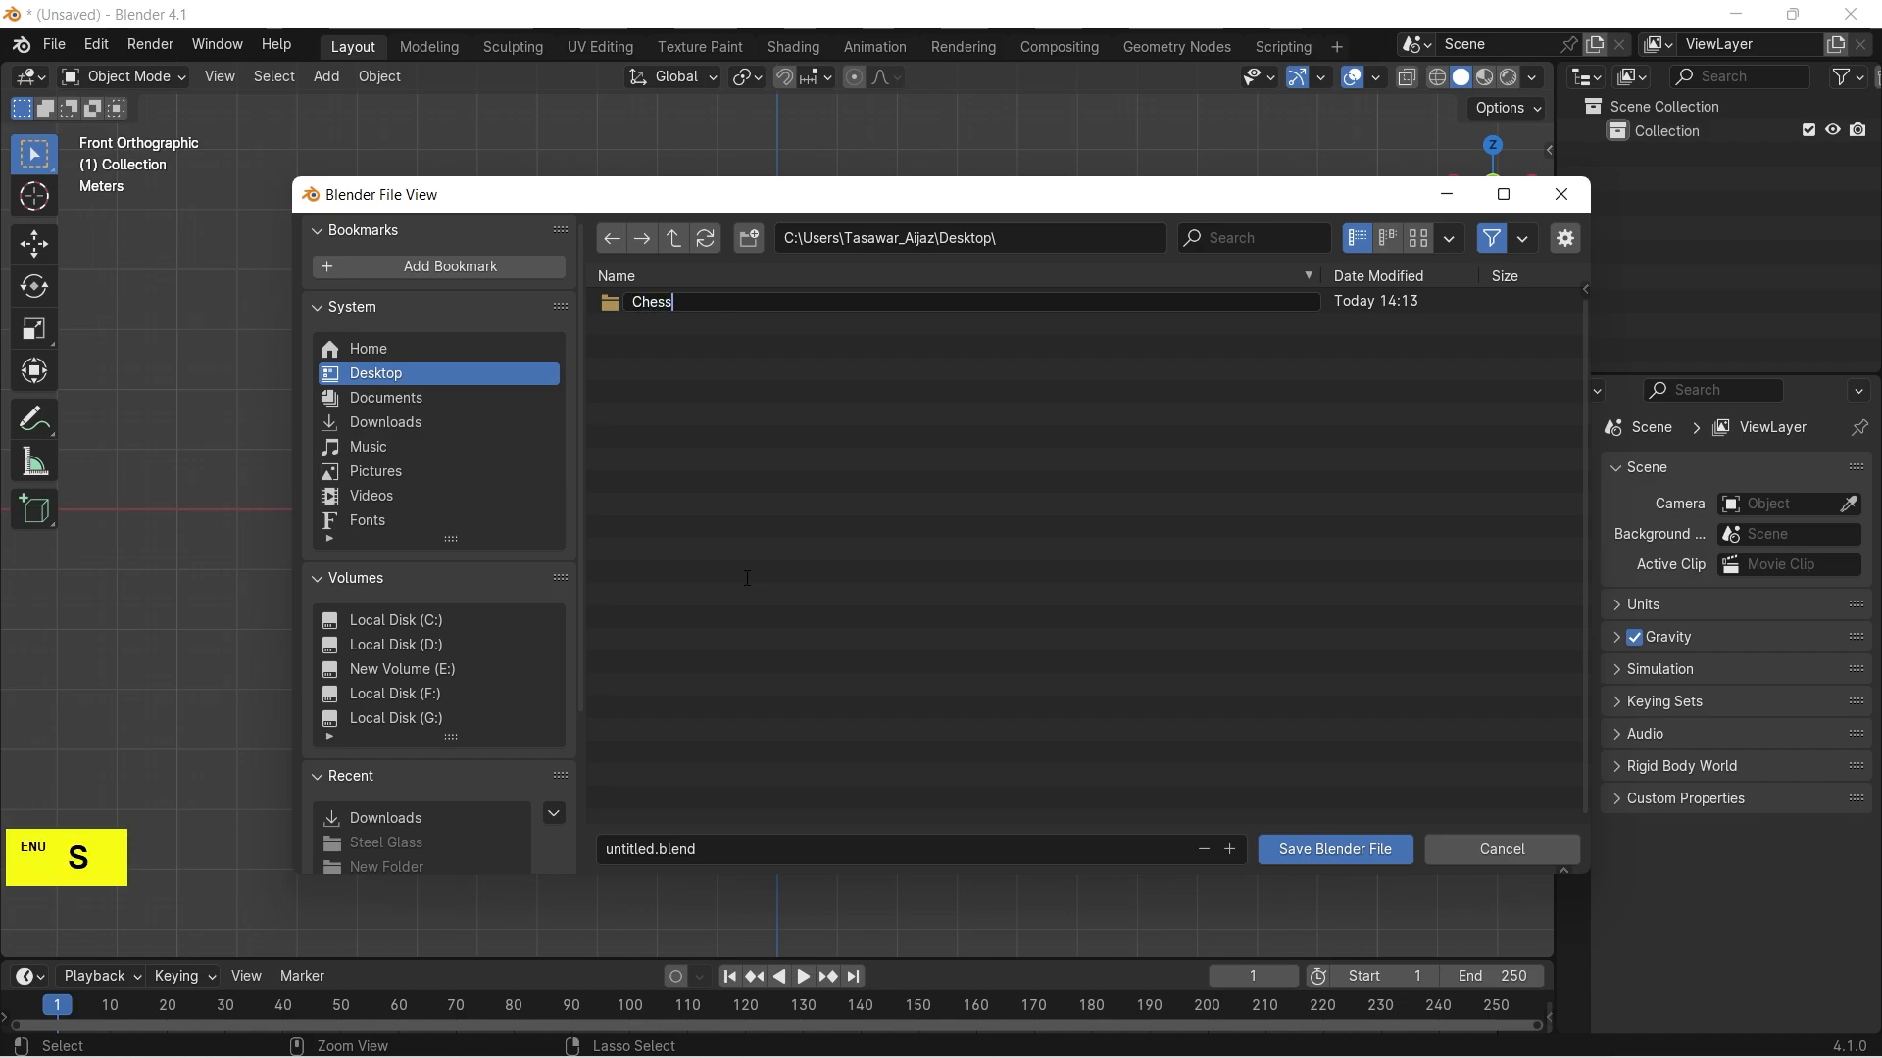
{"action": "type", "text": "Board "}
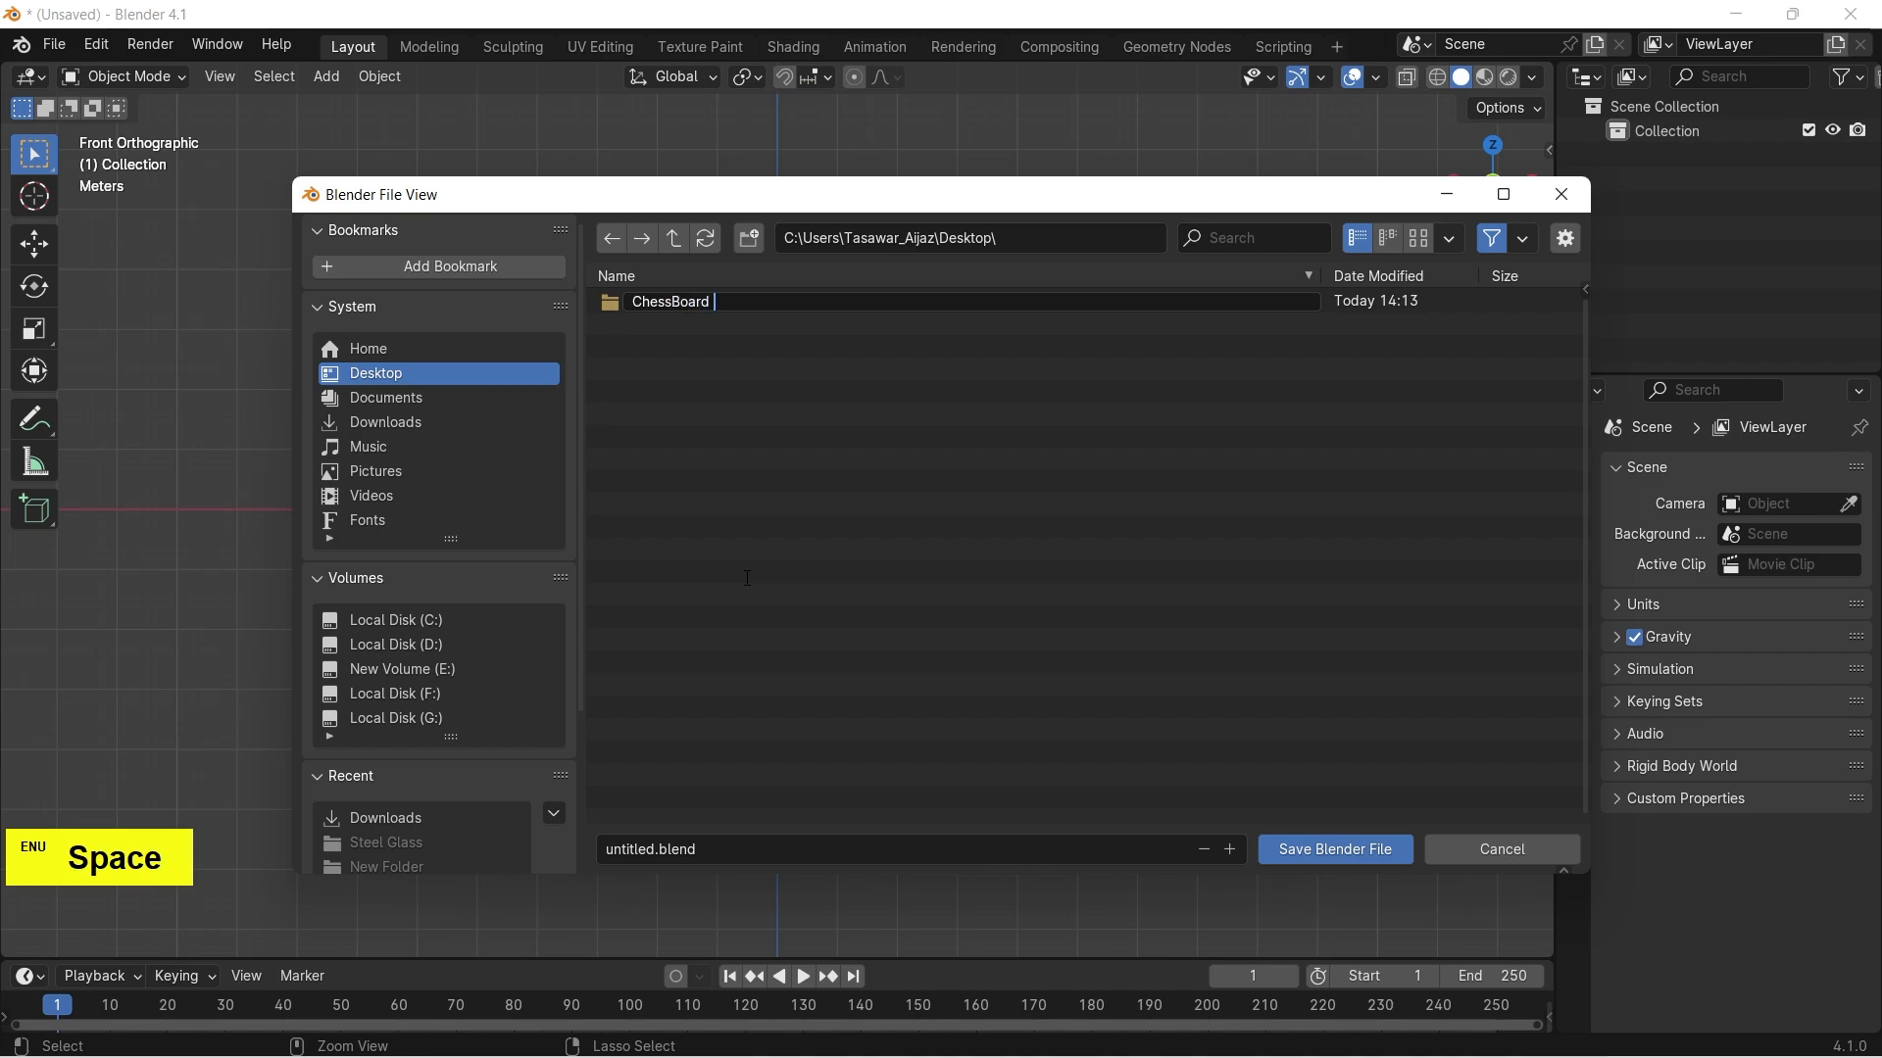
{"action": "type", "text": "3D Model"}
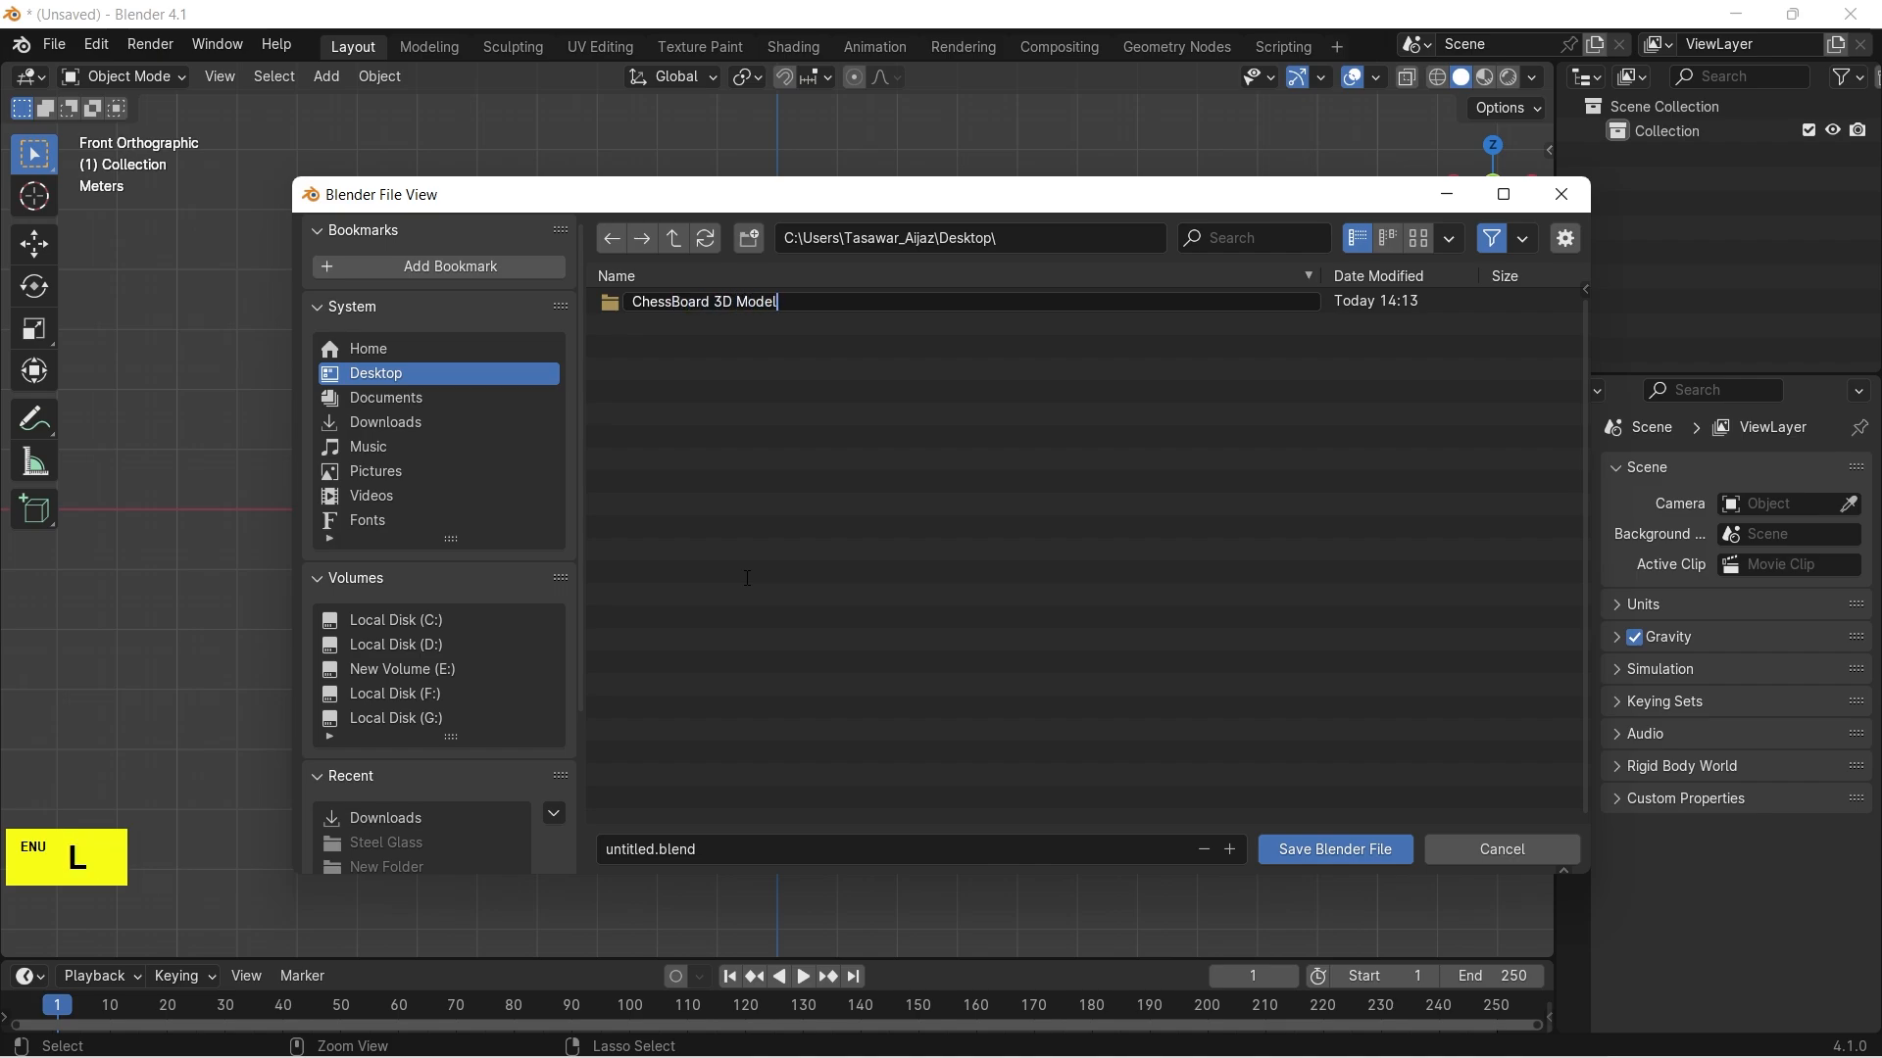
{"action": "left_click", "coordinate": [747, 577]}
{"action": "double_click", "coordinate": [827, 310]}
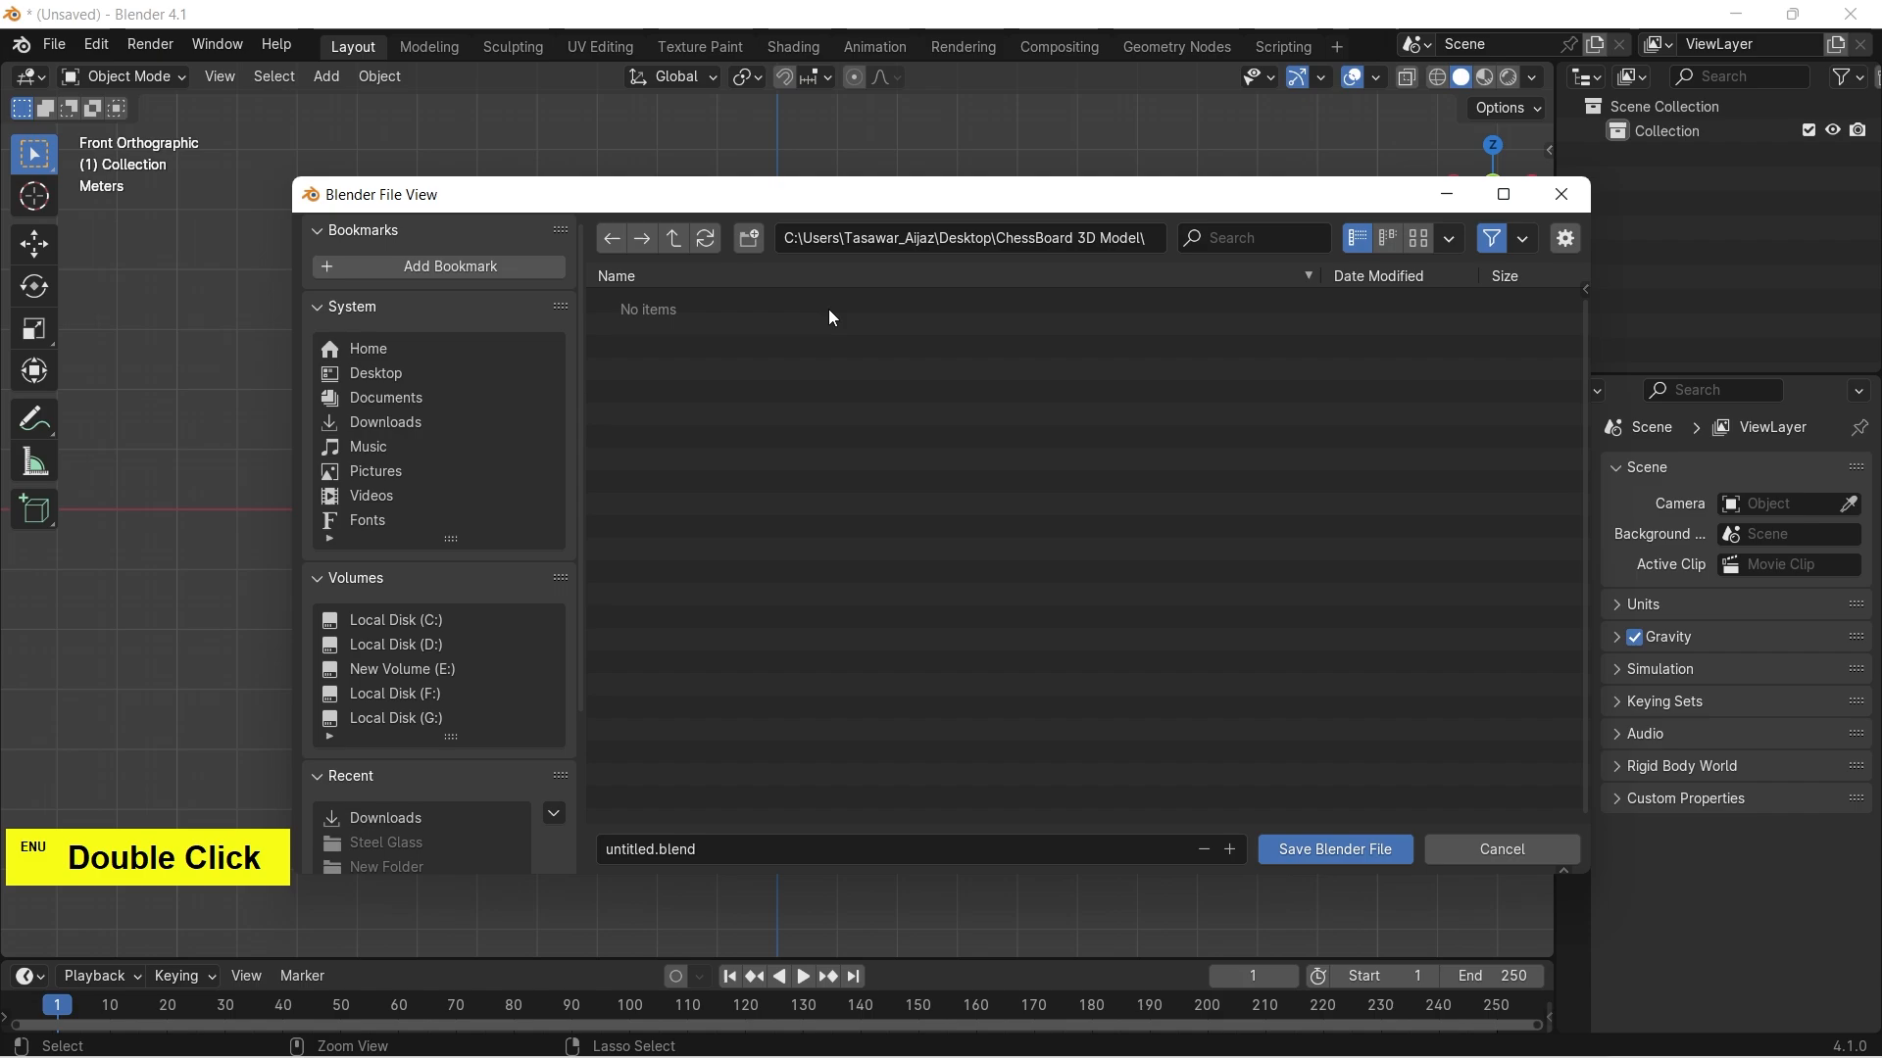
Save the file in the new folder under the name "ChessBoard 3D Model".
{"action": "left_click", "coordinate": [744, 844]}
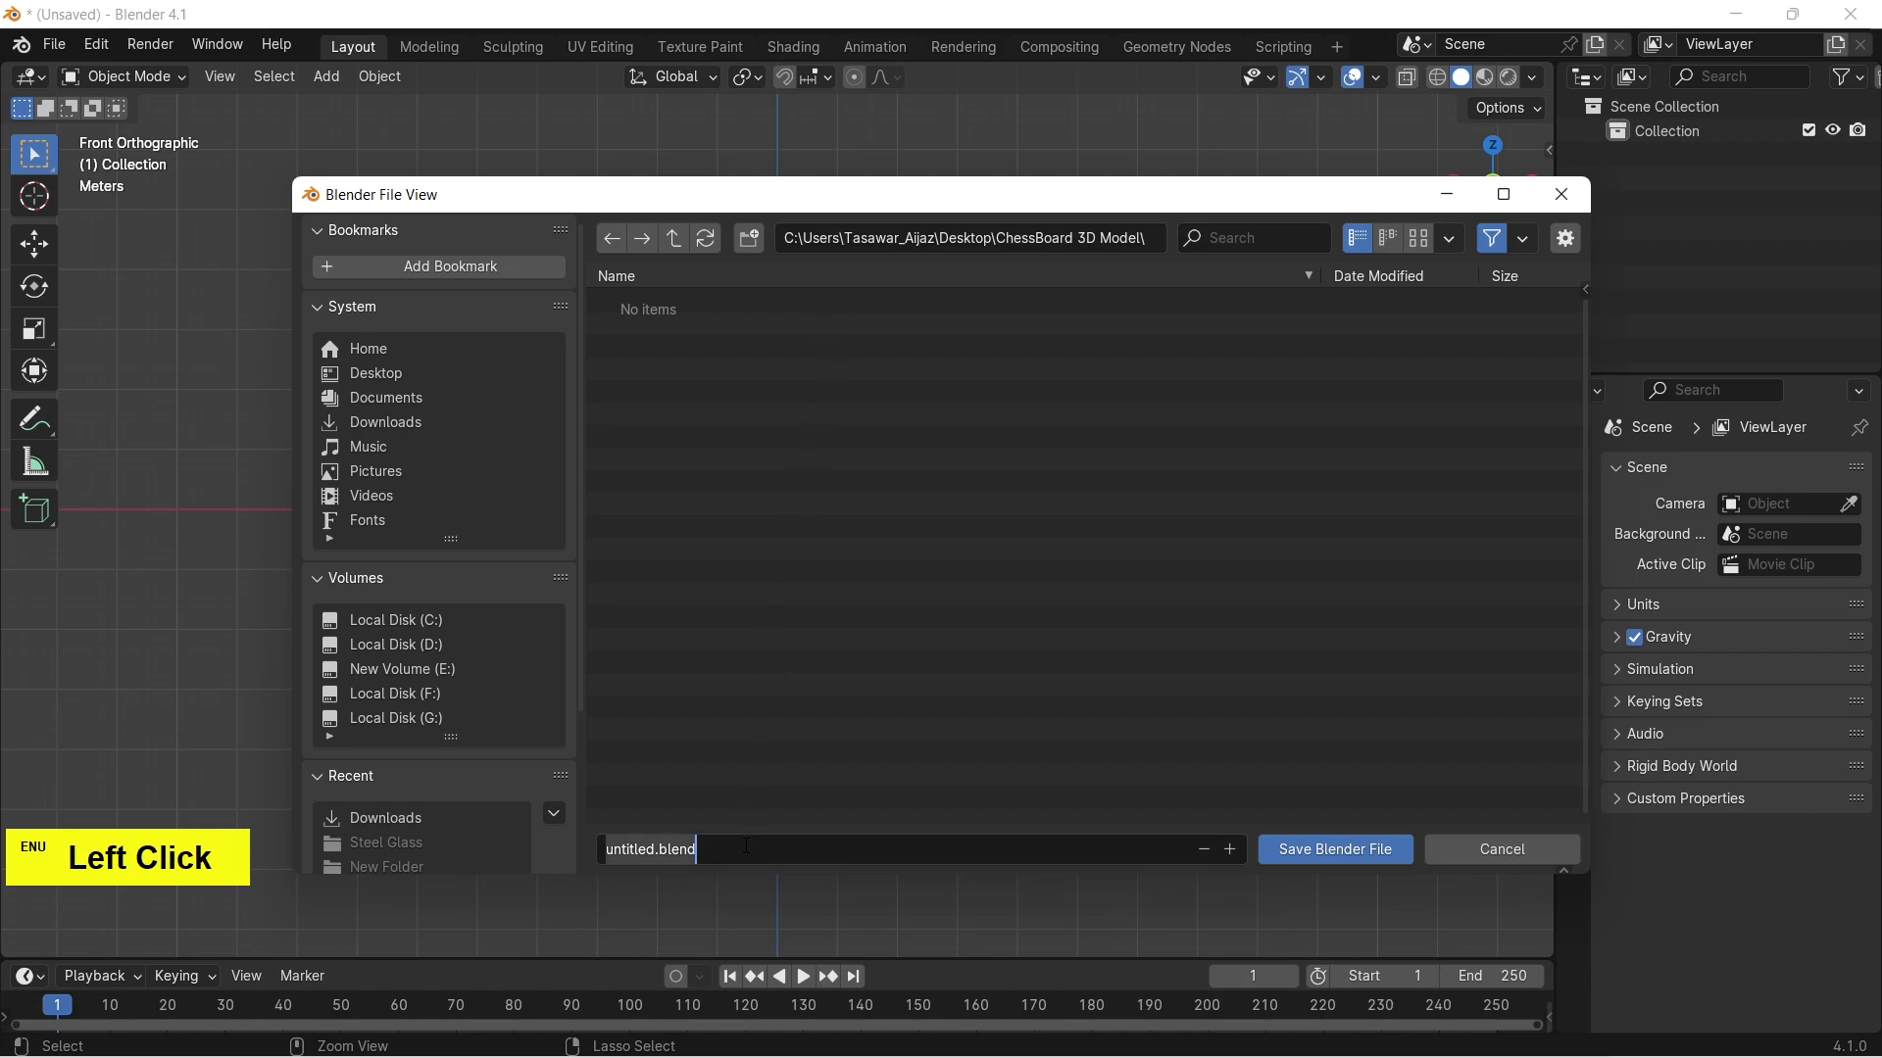
{"action": "type", "text": "ChessB"}
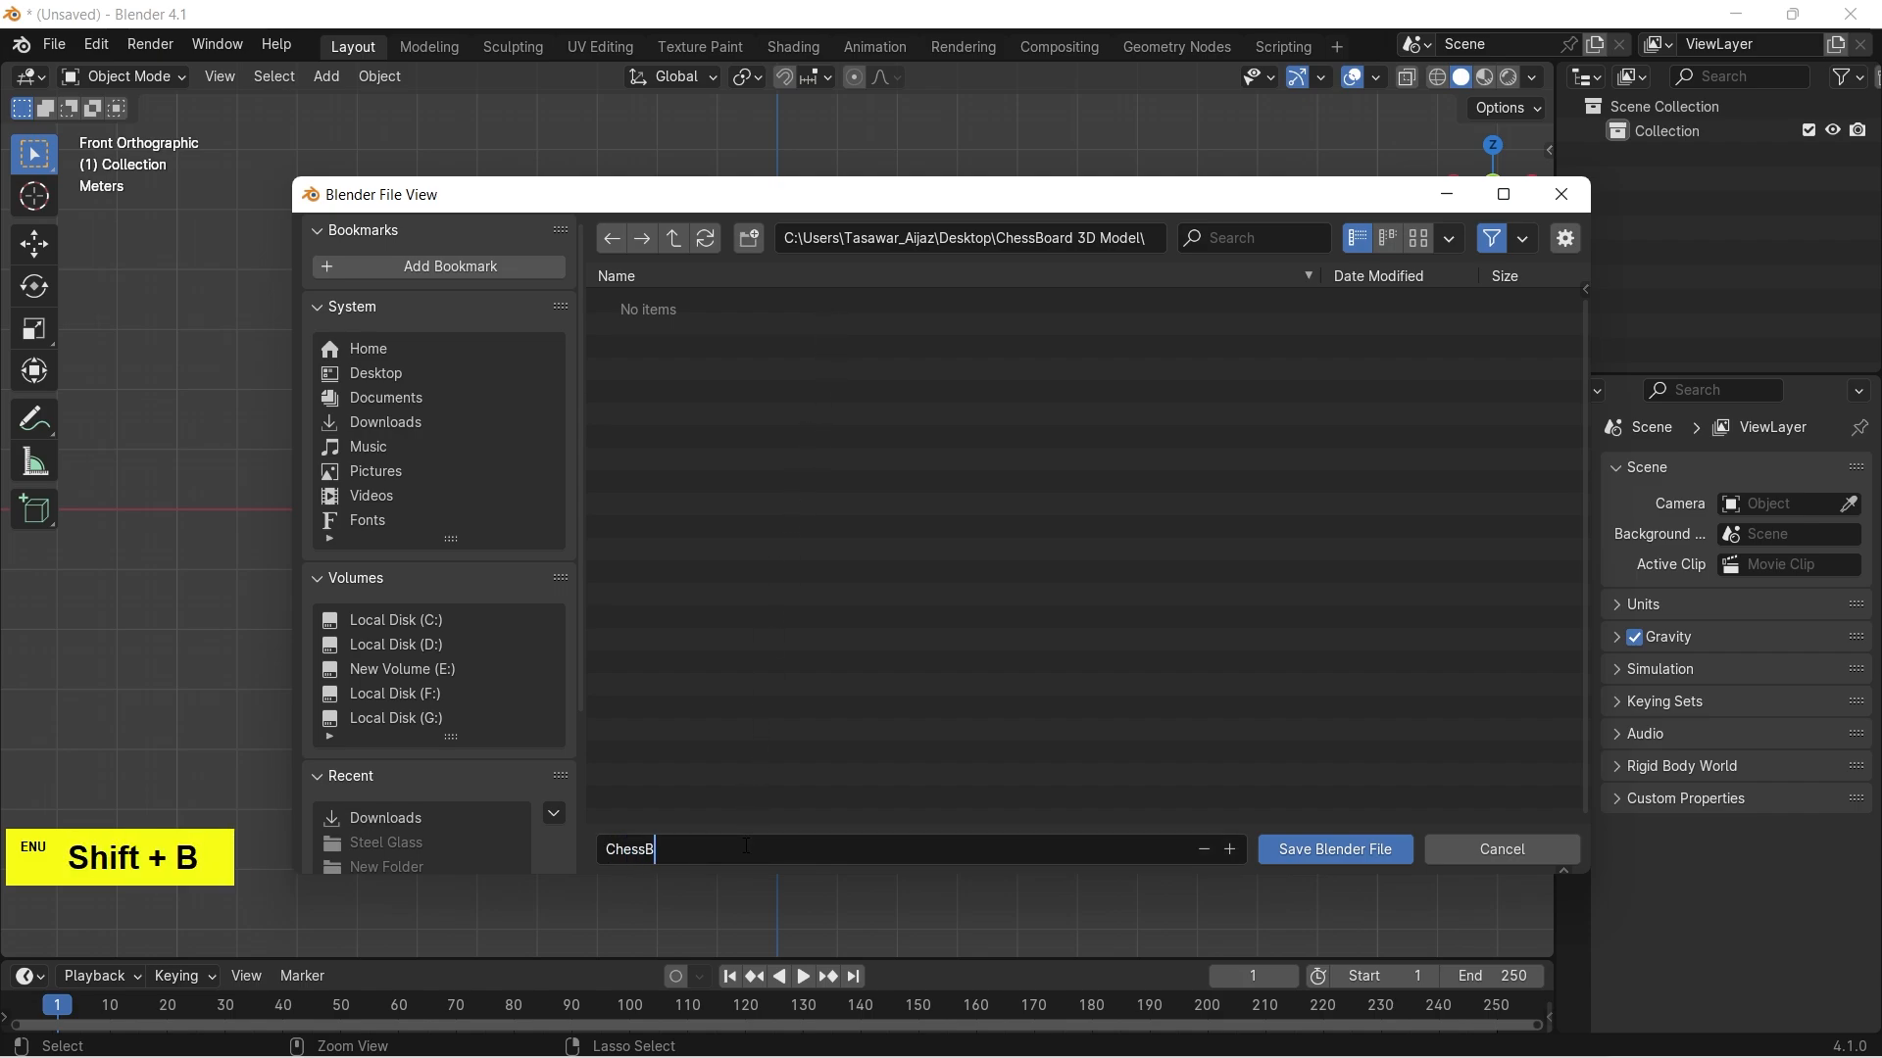
{"action": "type", "text": "oard 3"}
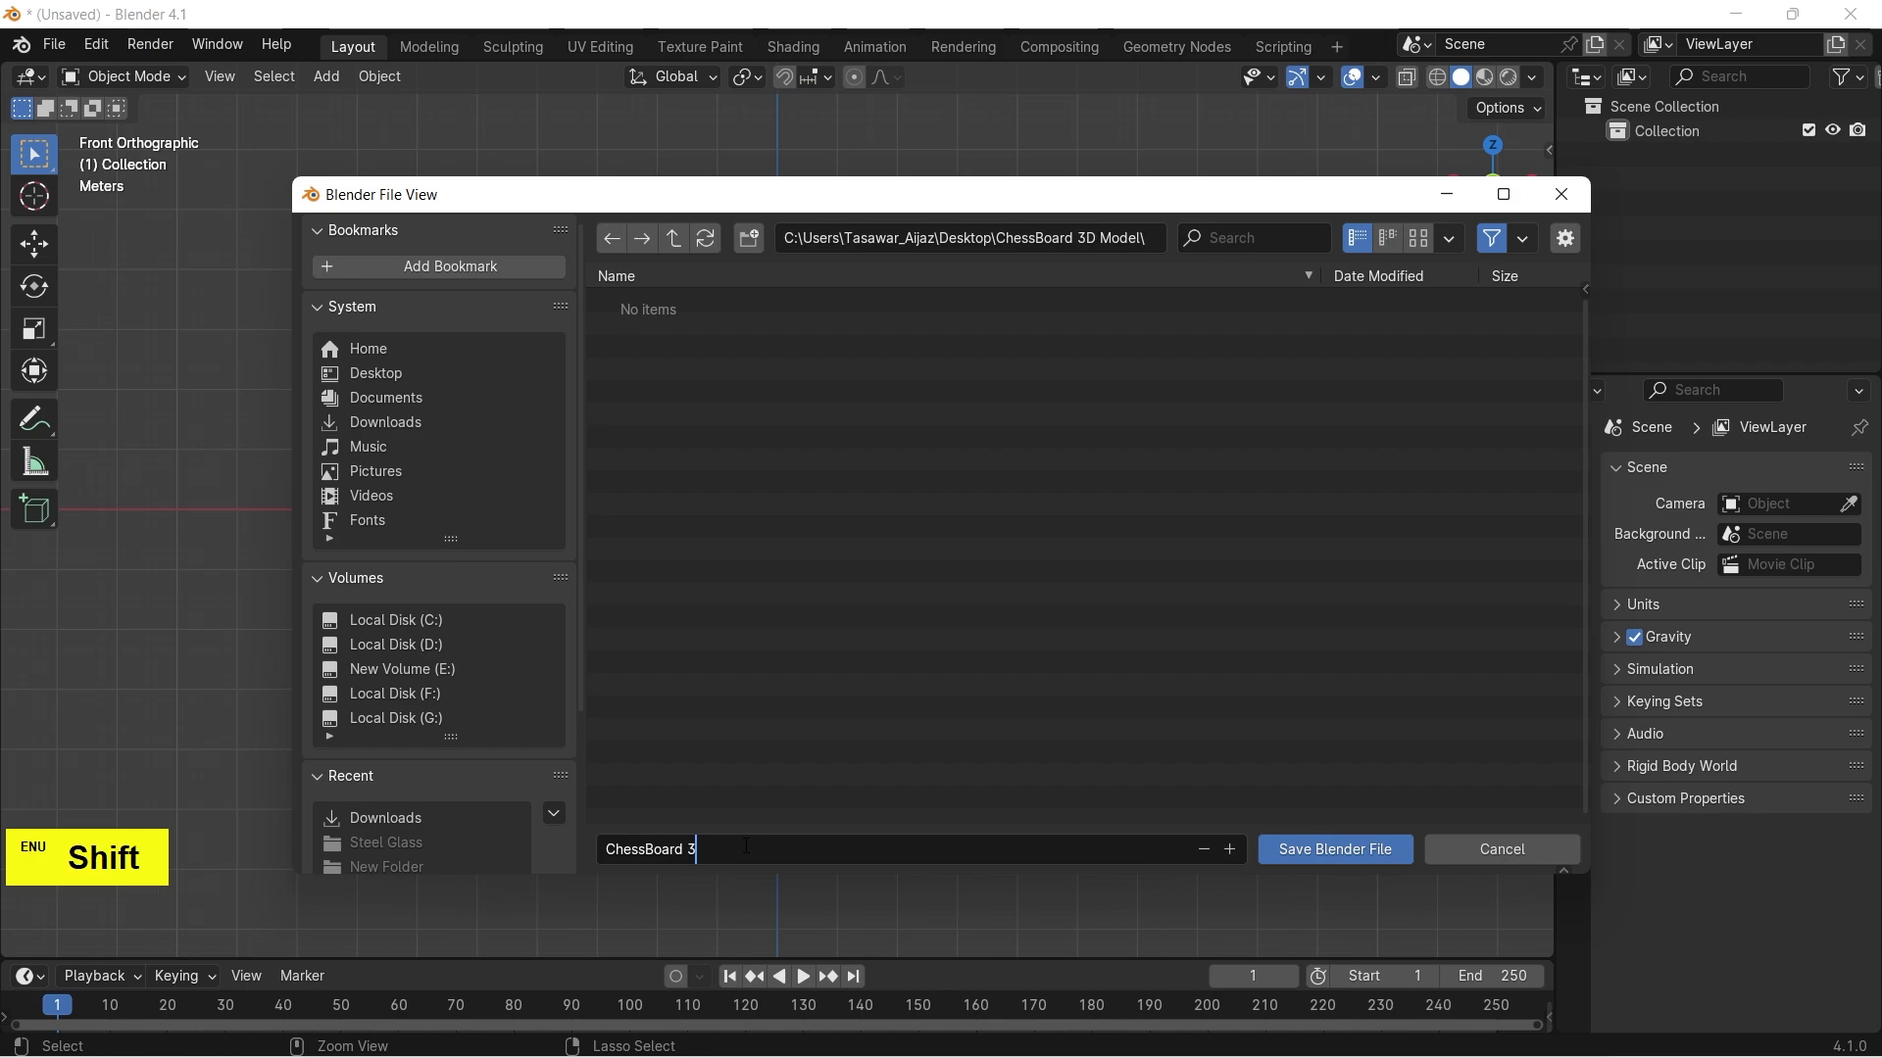
{"action": "type", "text": "D Model"}
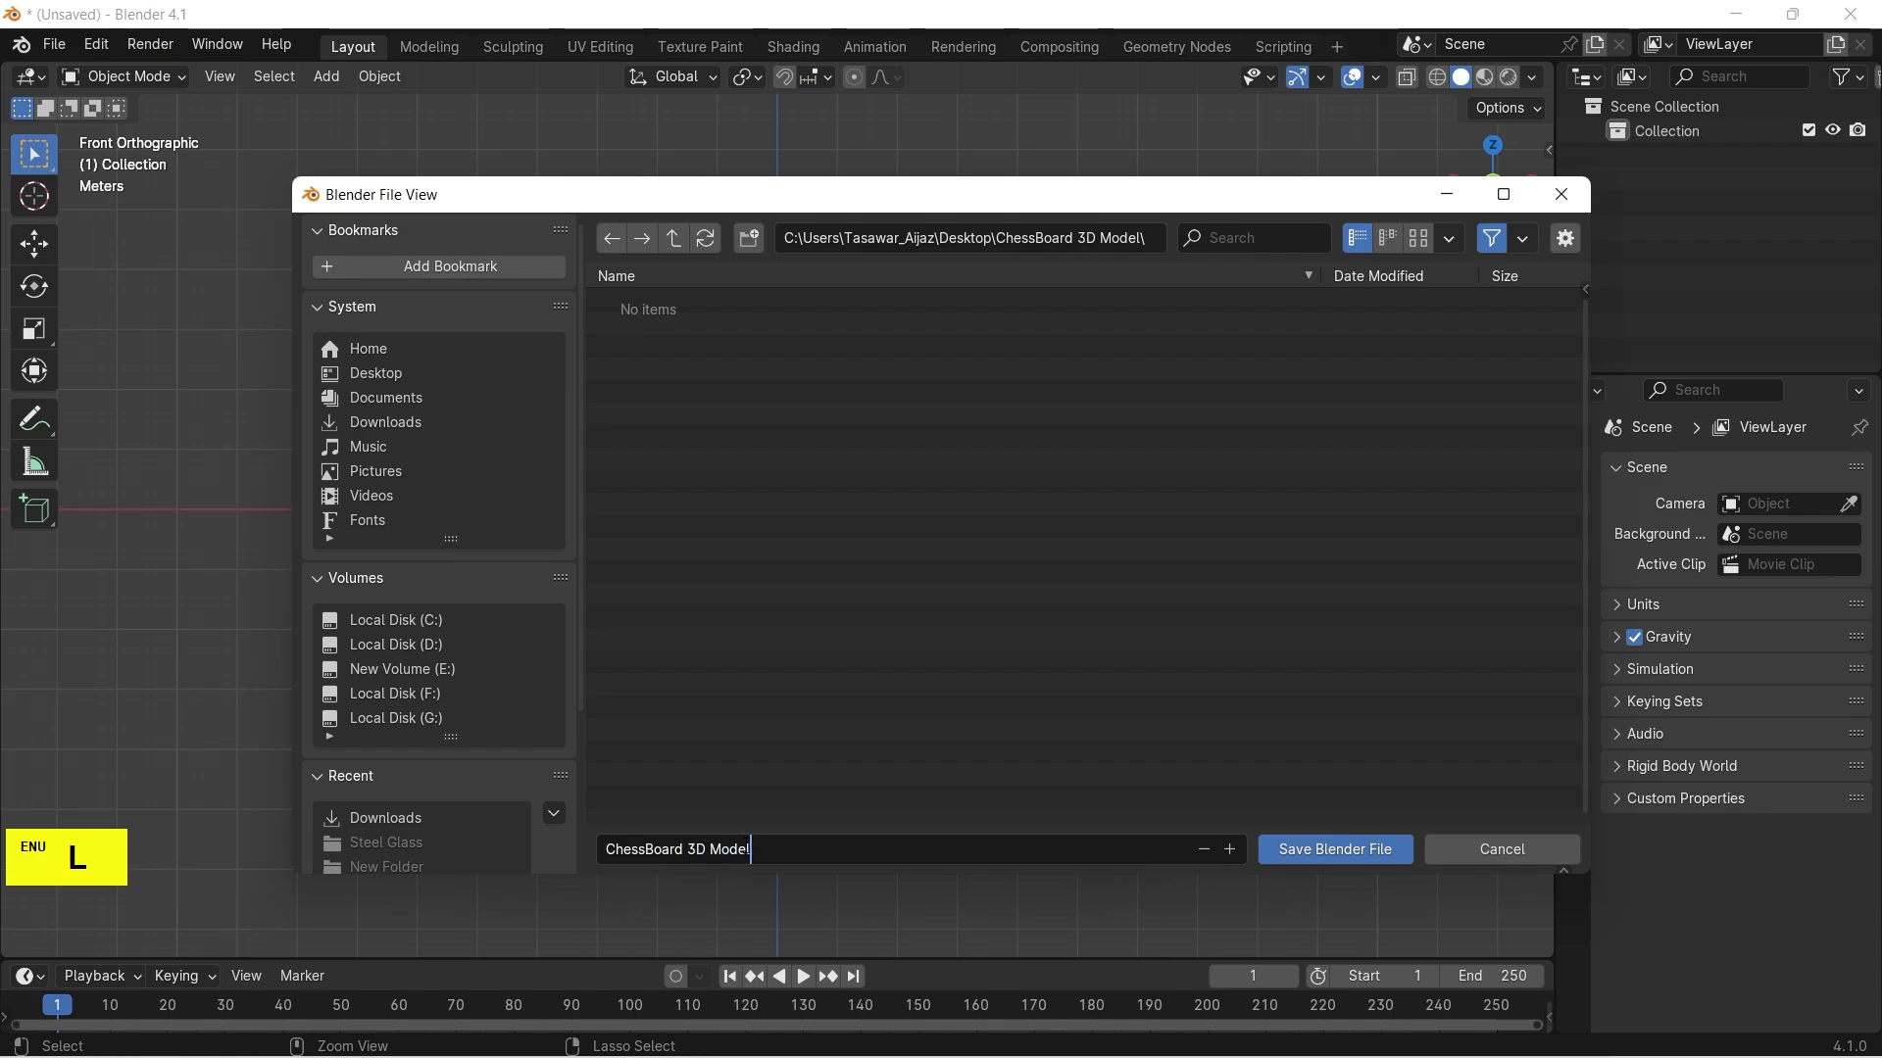
{"action": "double_click", "coordinate": [1332, 849]}
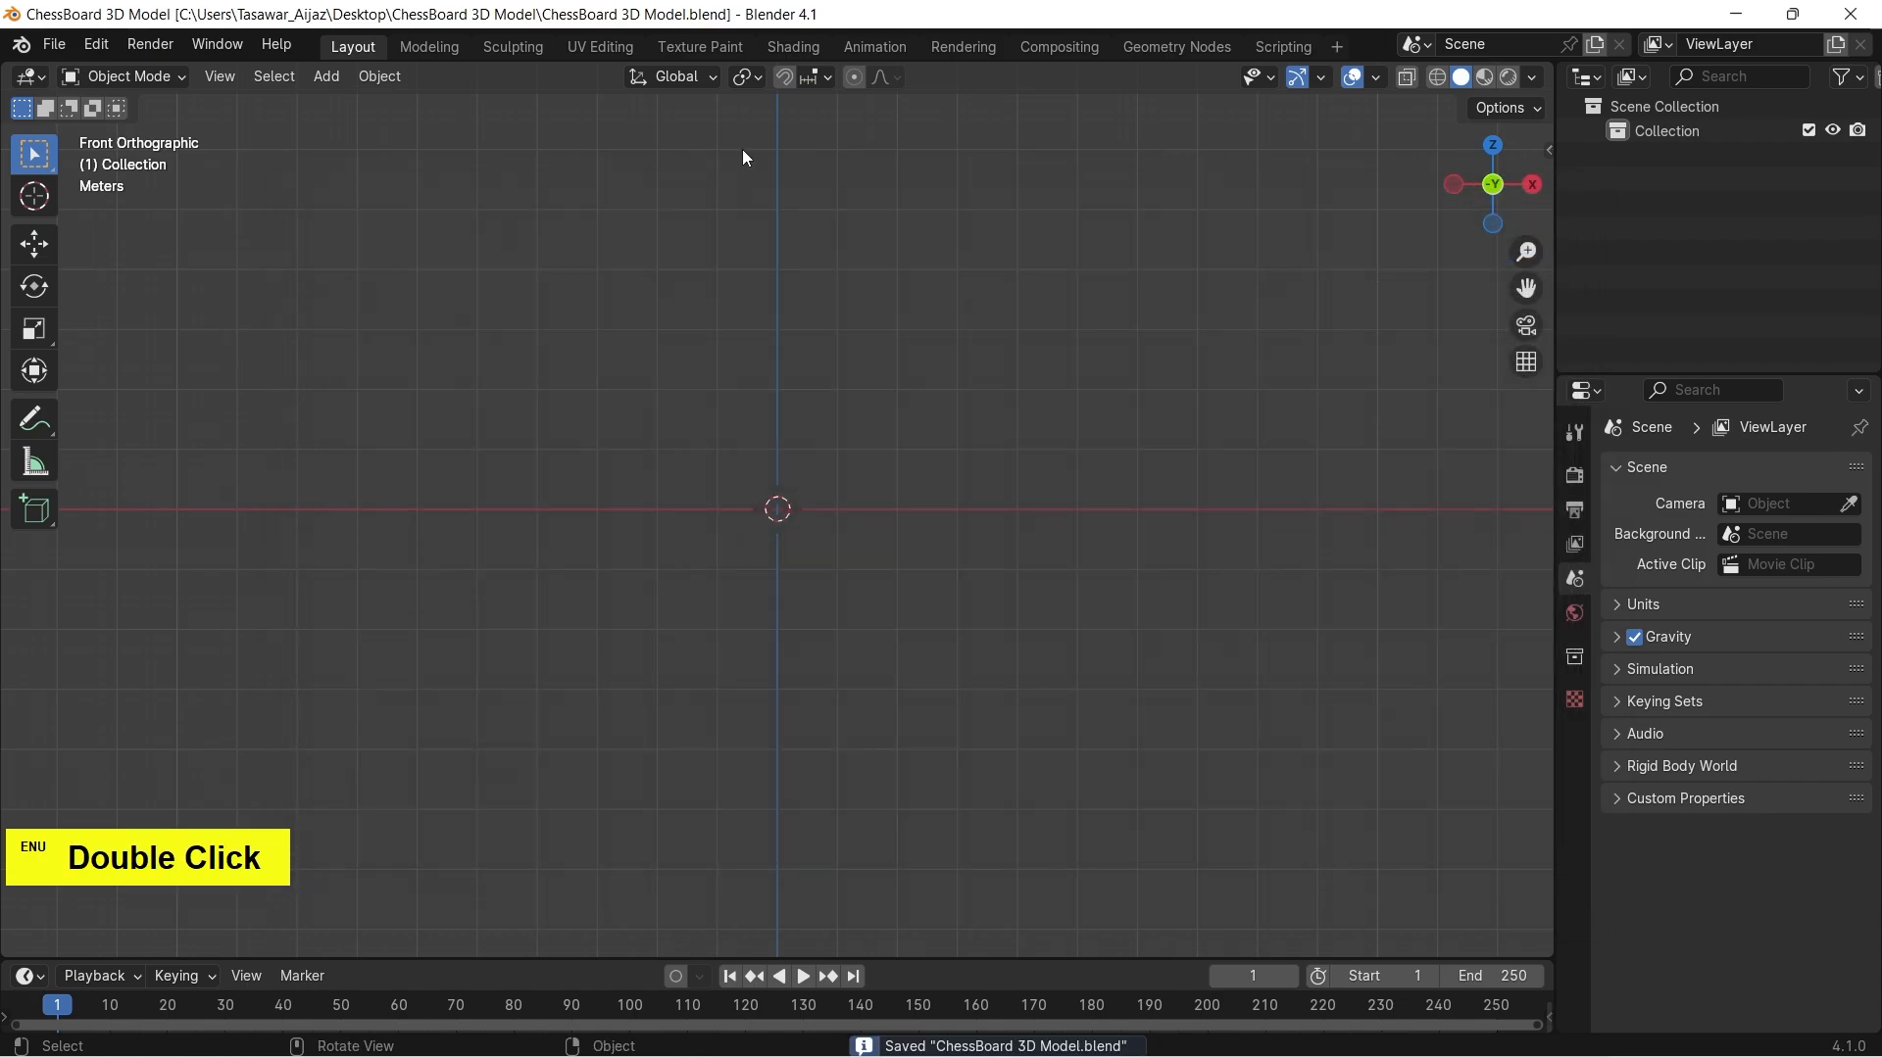
Add a cube mesh at the origin and enter Edit Mode with all of its geometry selected.
{"action": "left_click", "coordinate": [328, 76]}
{"action": "mouse_move", "coordinate": [372, 101]}
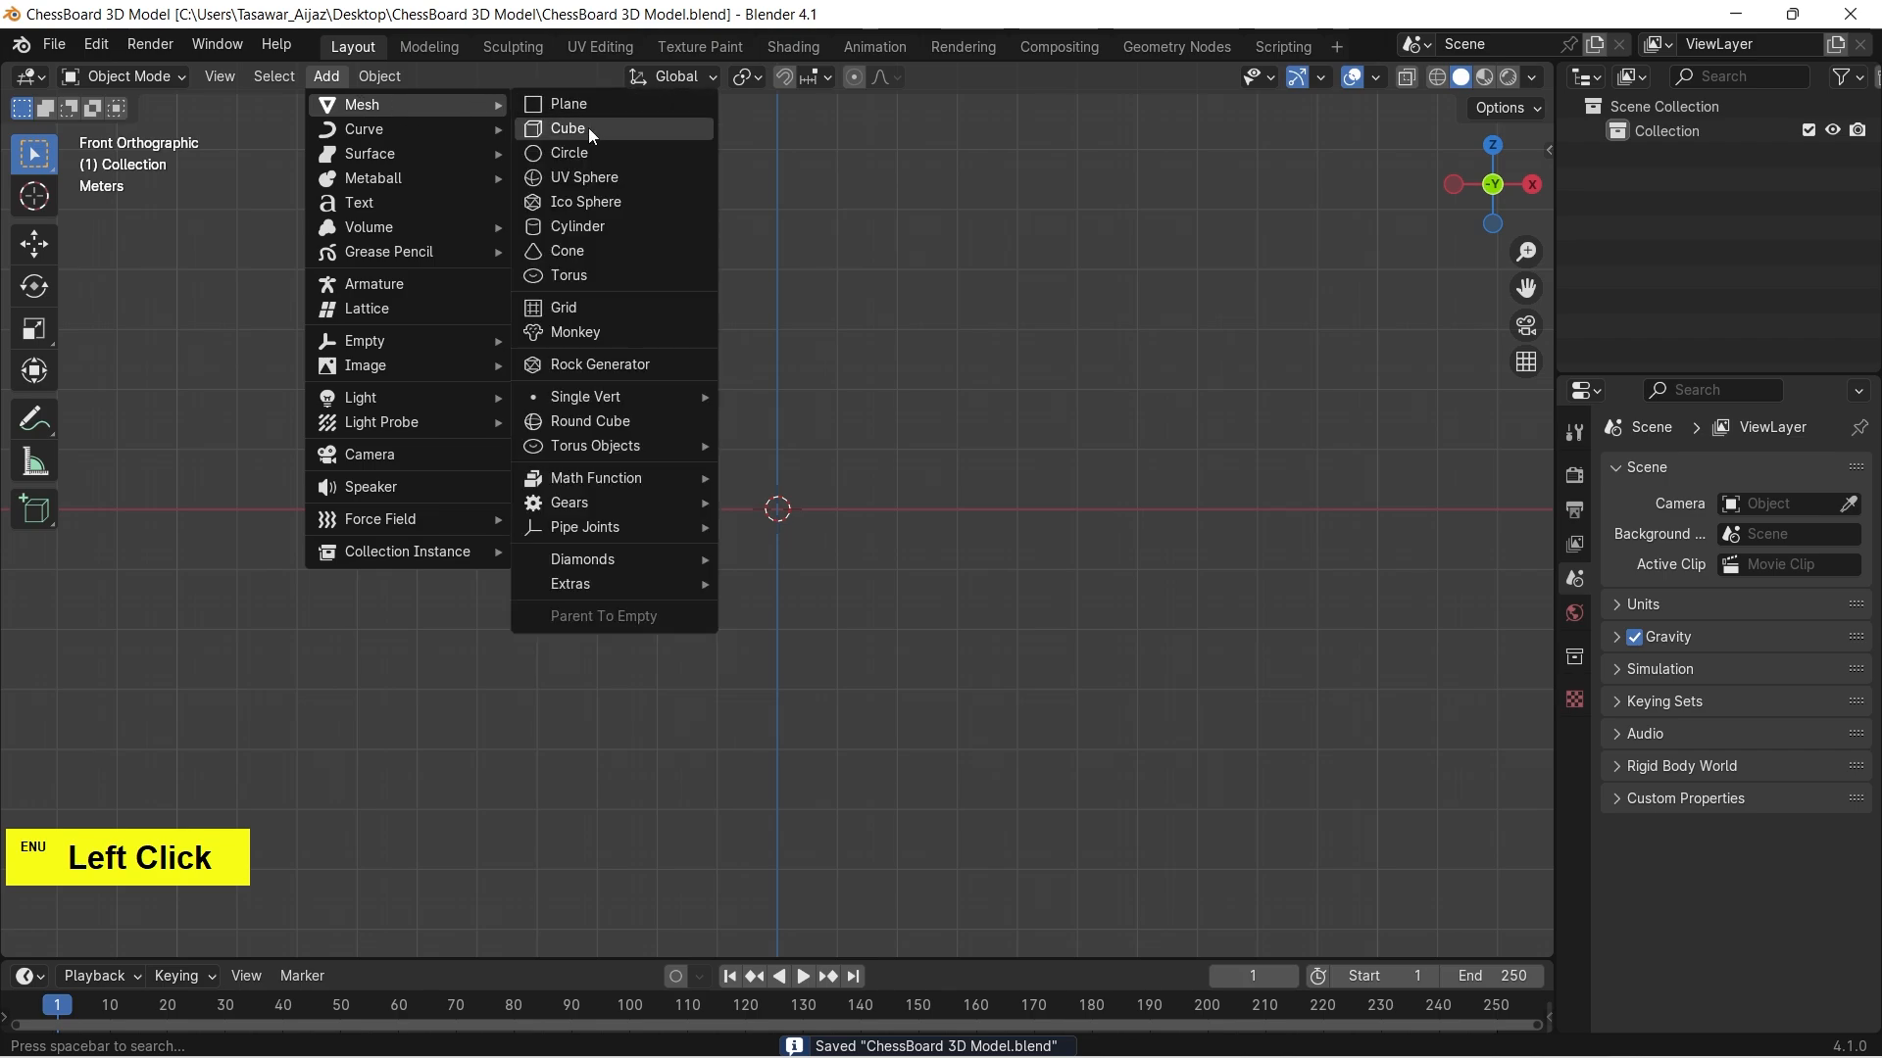
{"action": "left_click", "coordinate": [588, 128]}
{"action": "key", "text": "Tab"}
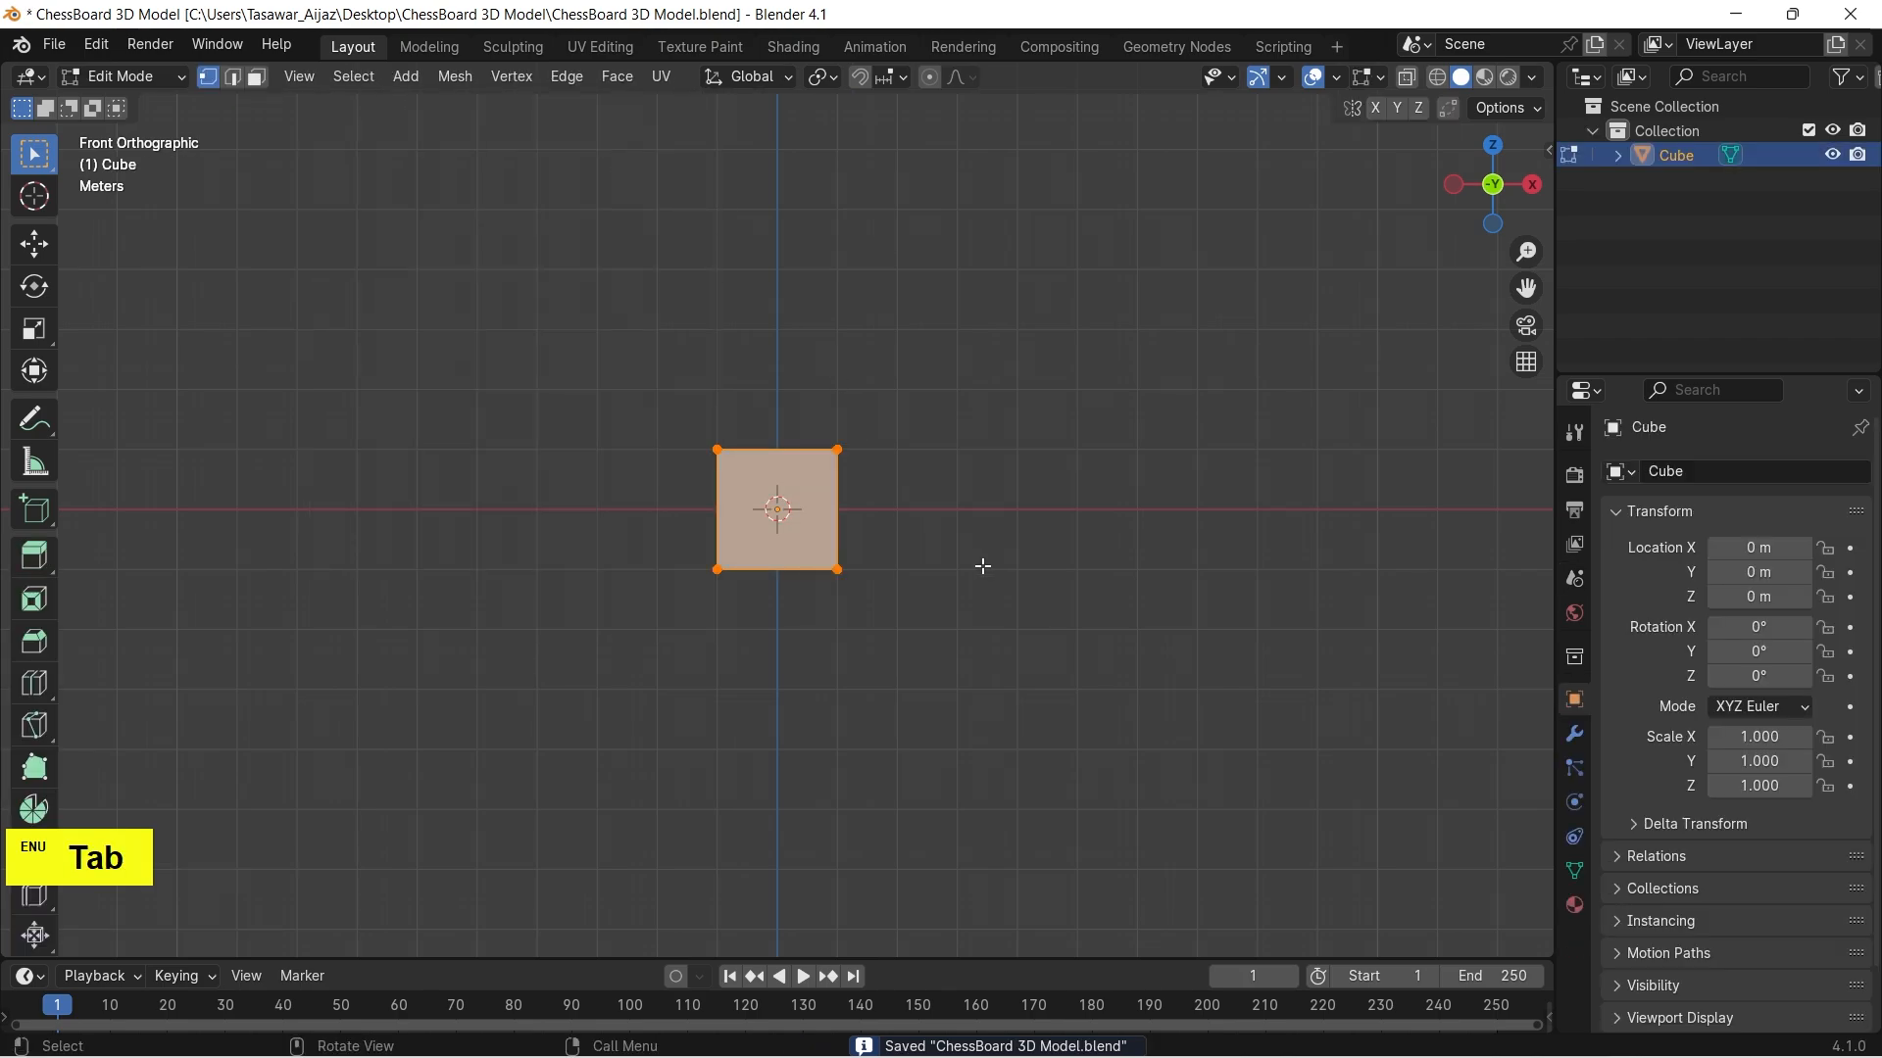
Scale the cube down along the Z axis into a very thin flat slab, and deselect it.
{"action": "scroll", "coordinate": [1091, 599], "scroll_direction": "up", "scroll_amount": 2}
{"action": "scroll", "coordinate": [1238, 753], "scroll_direction": "up", "scroll_amount": 3}
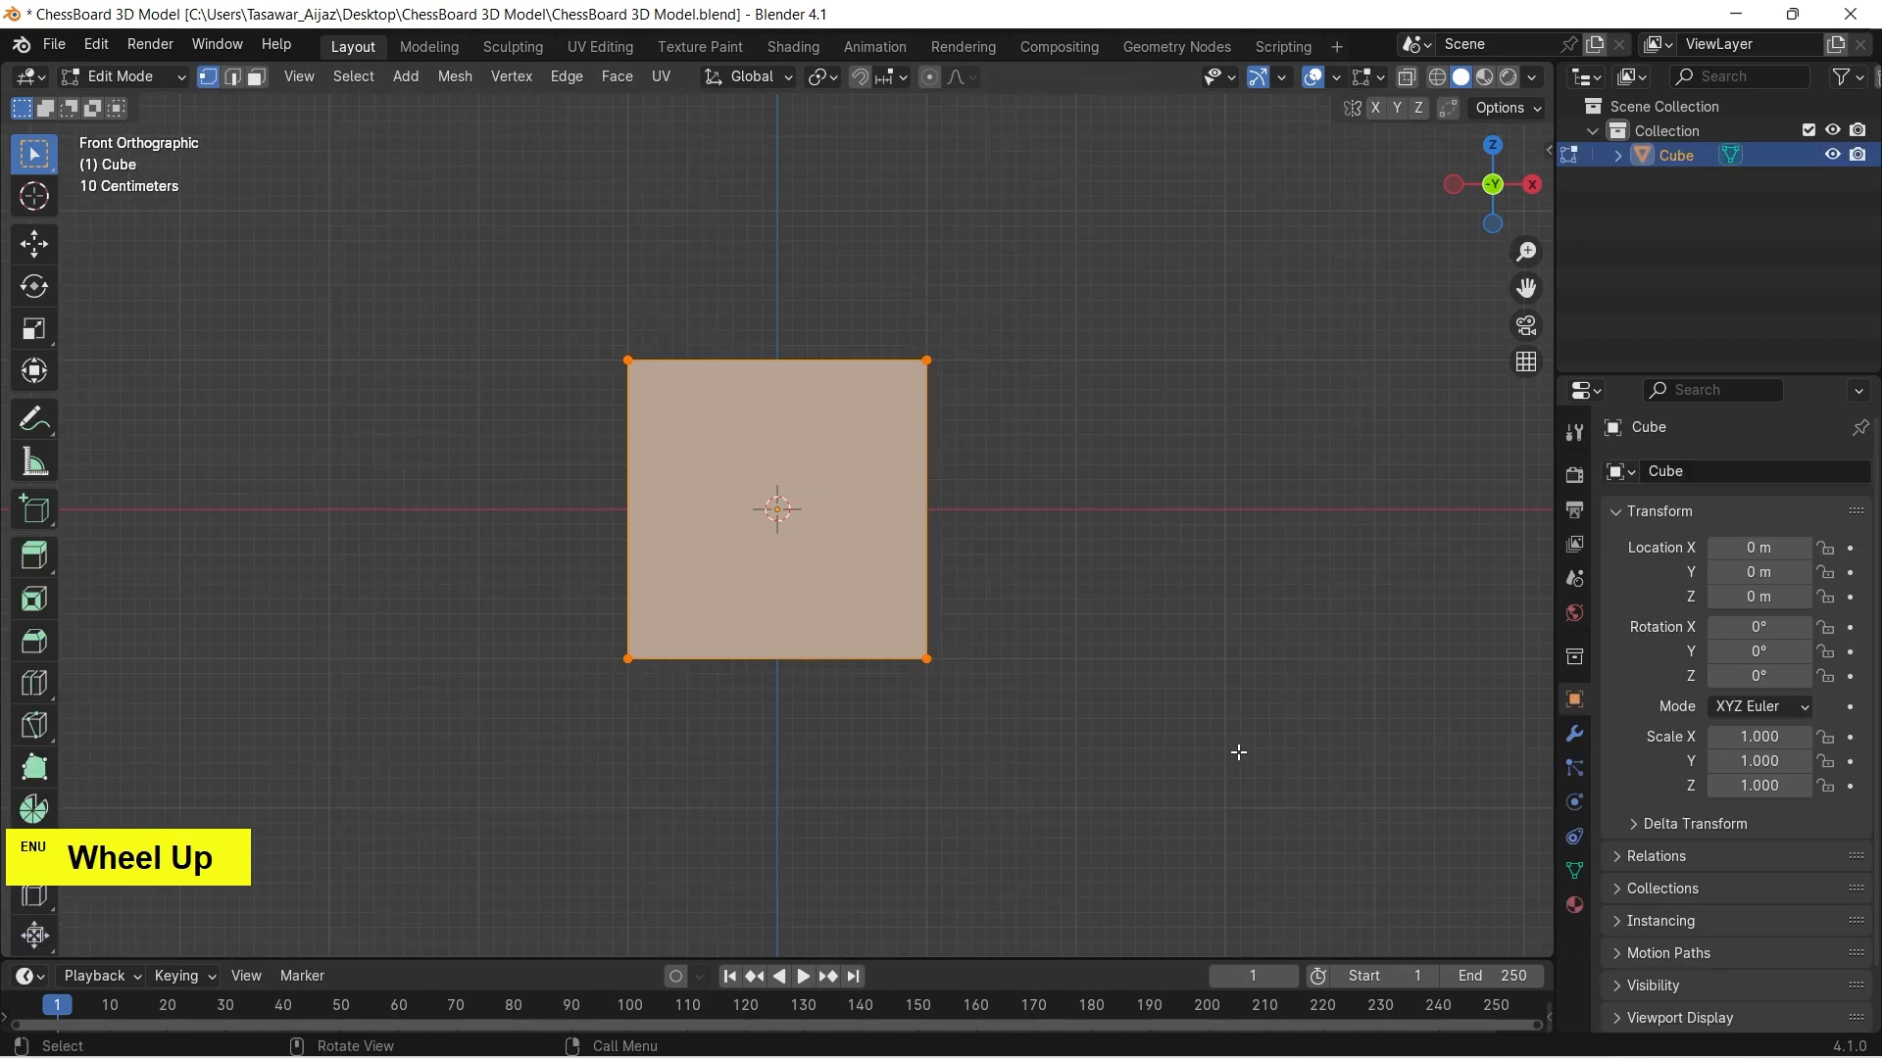
{"action": "key", "text": "s"}
{"action": "key", "text": "z"}
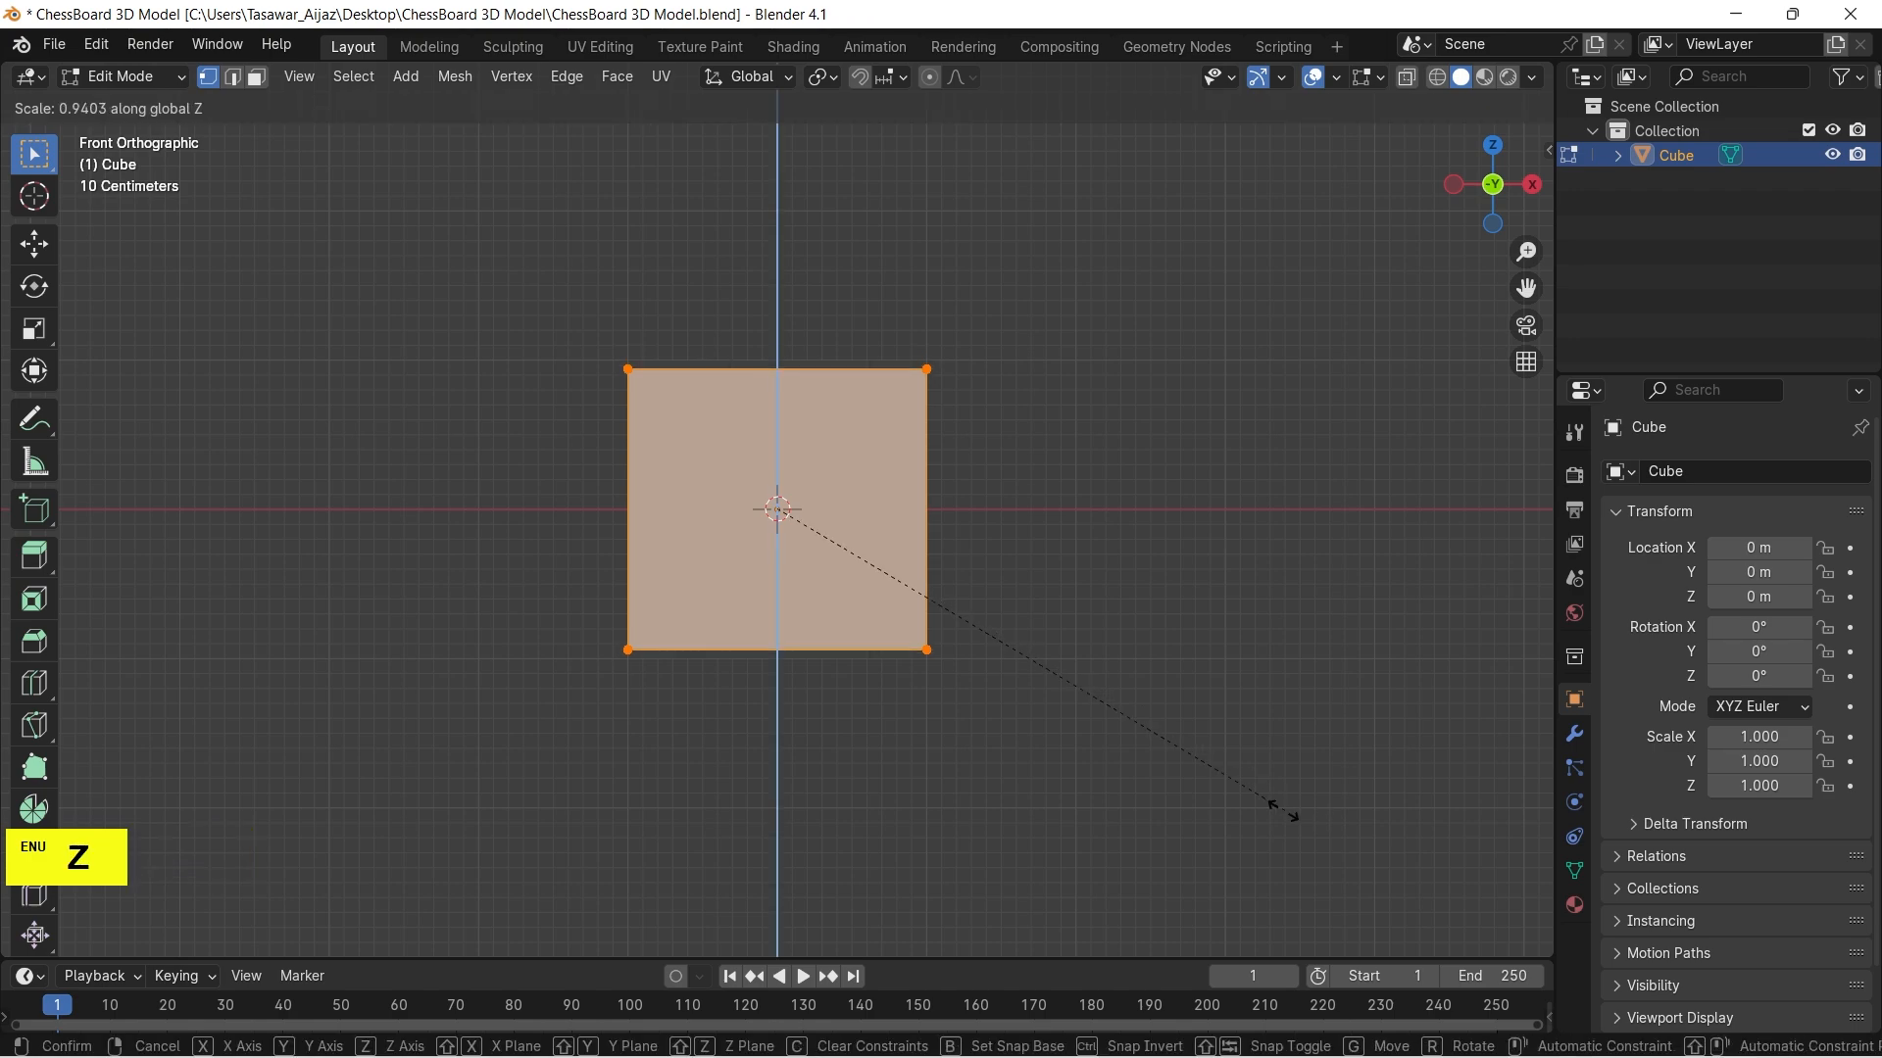
{"action": "left_click", "coordinate": [782, 510]}
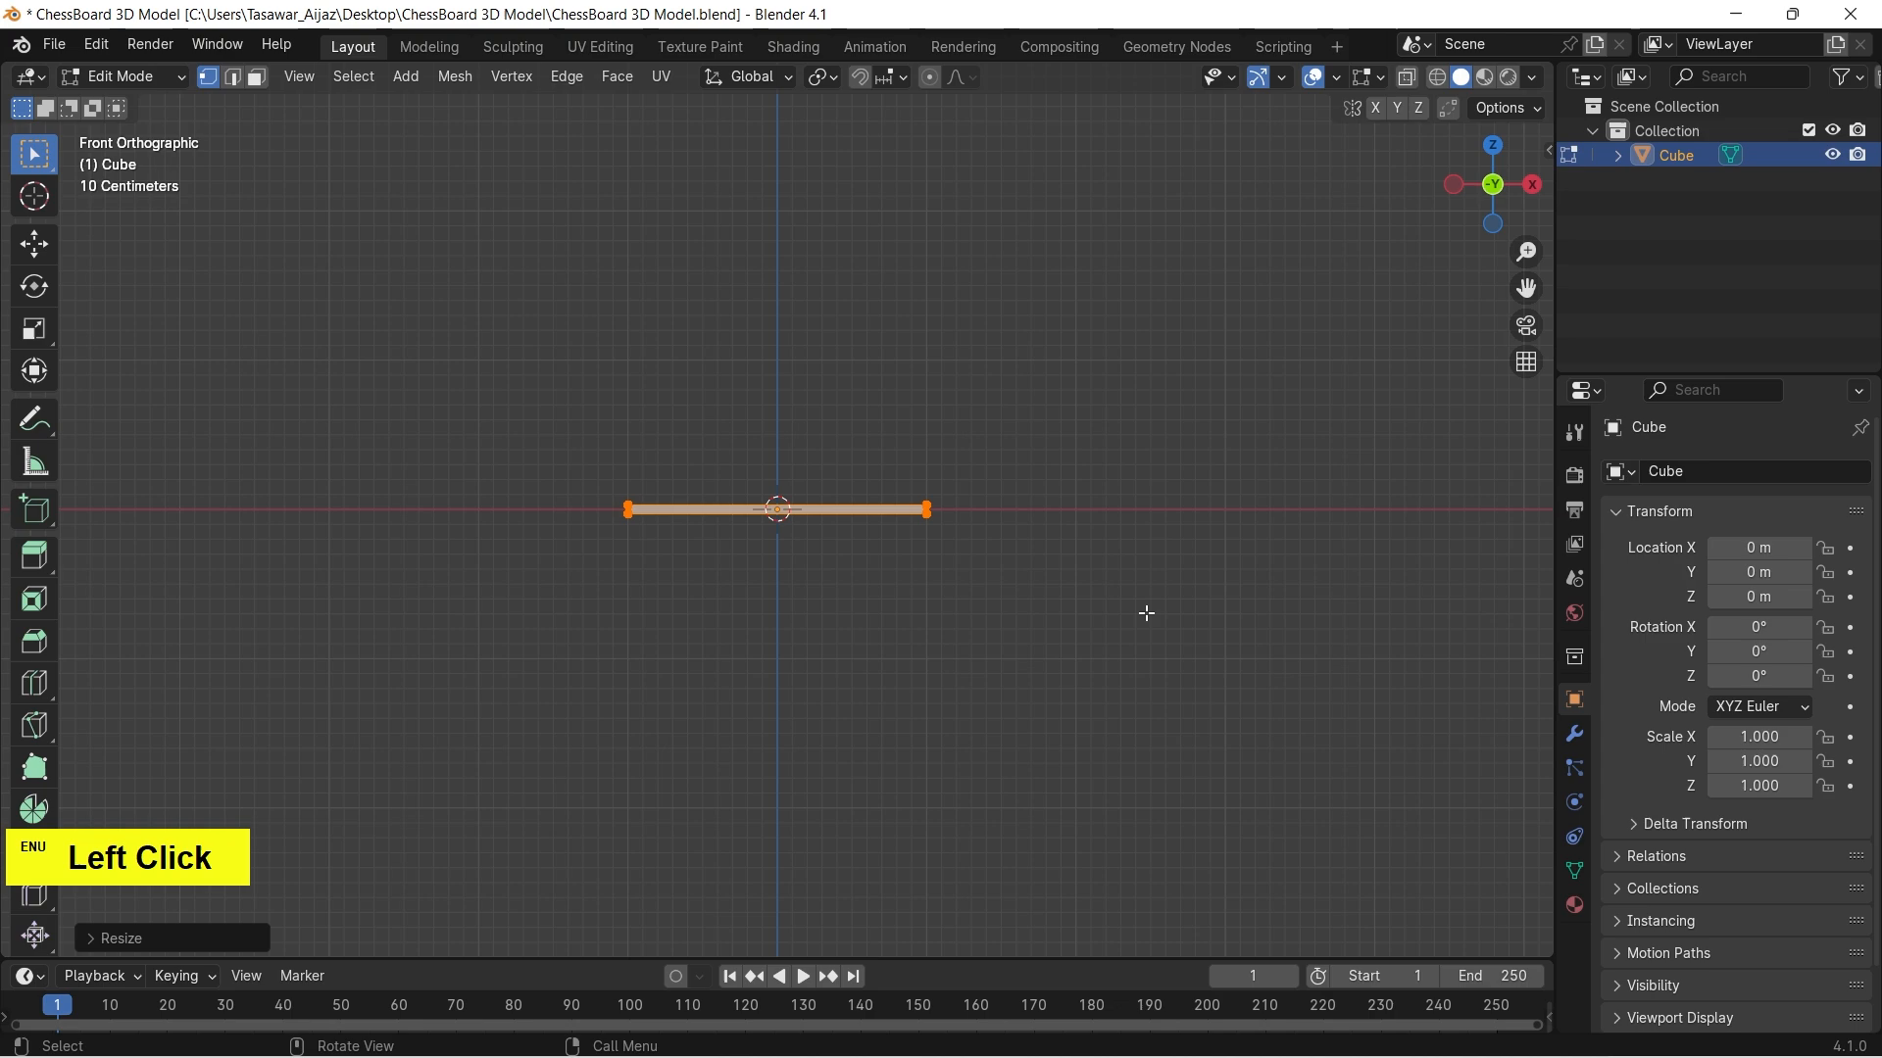
{"action": "left_click", "coordinate": [1226, 373]}
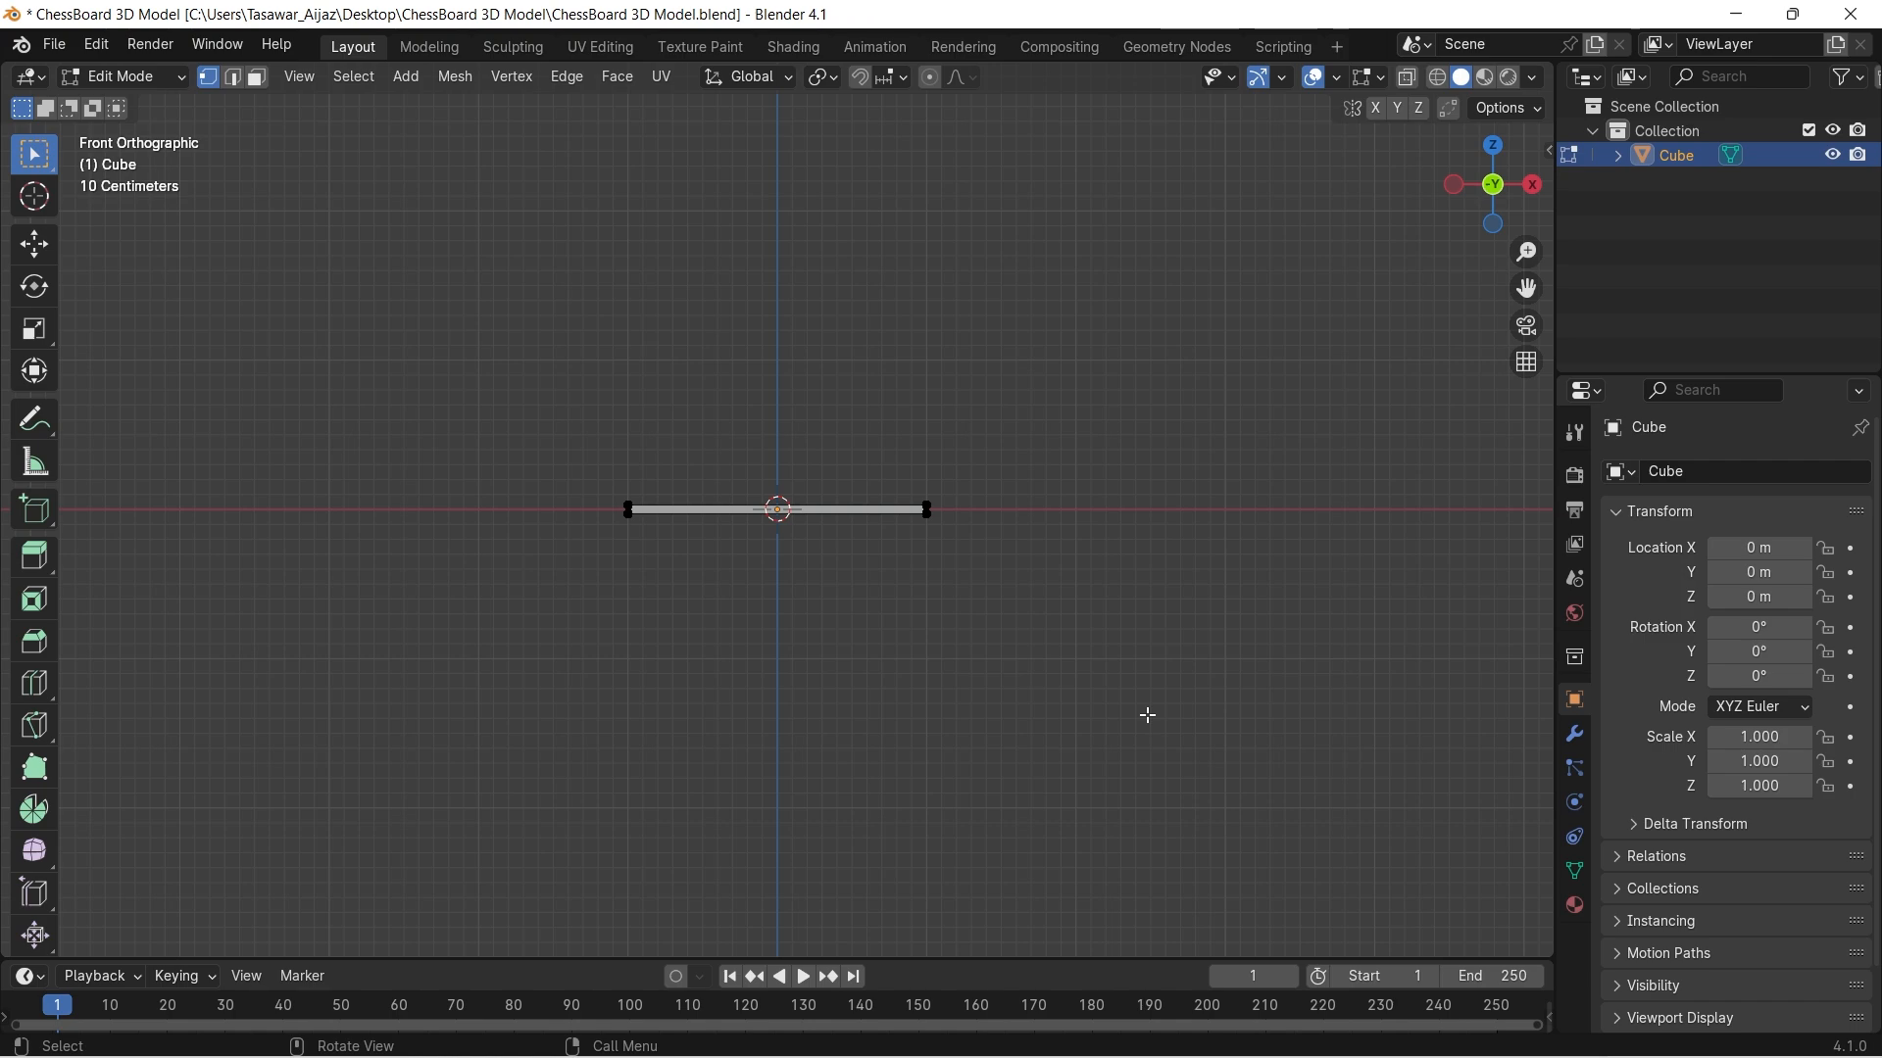
In top view and edge select mode, add one centred loop cut running across the slab along the X axis.
{"action": "key", "text": "KP_7"}
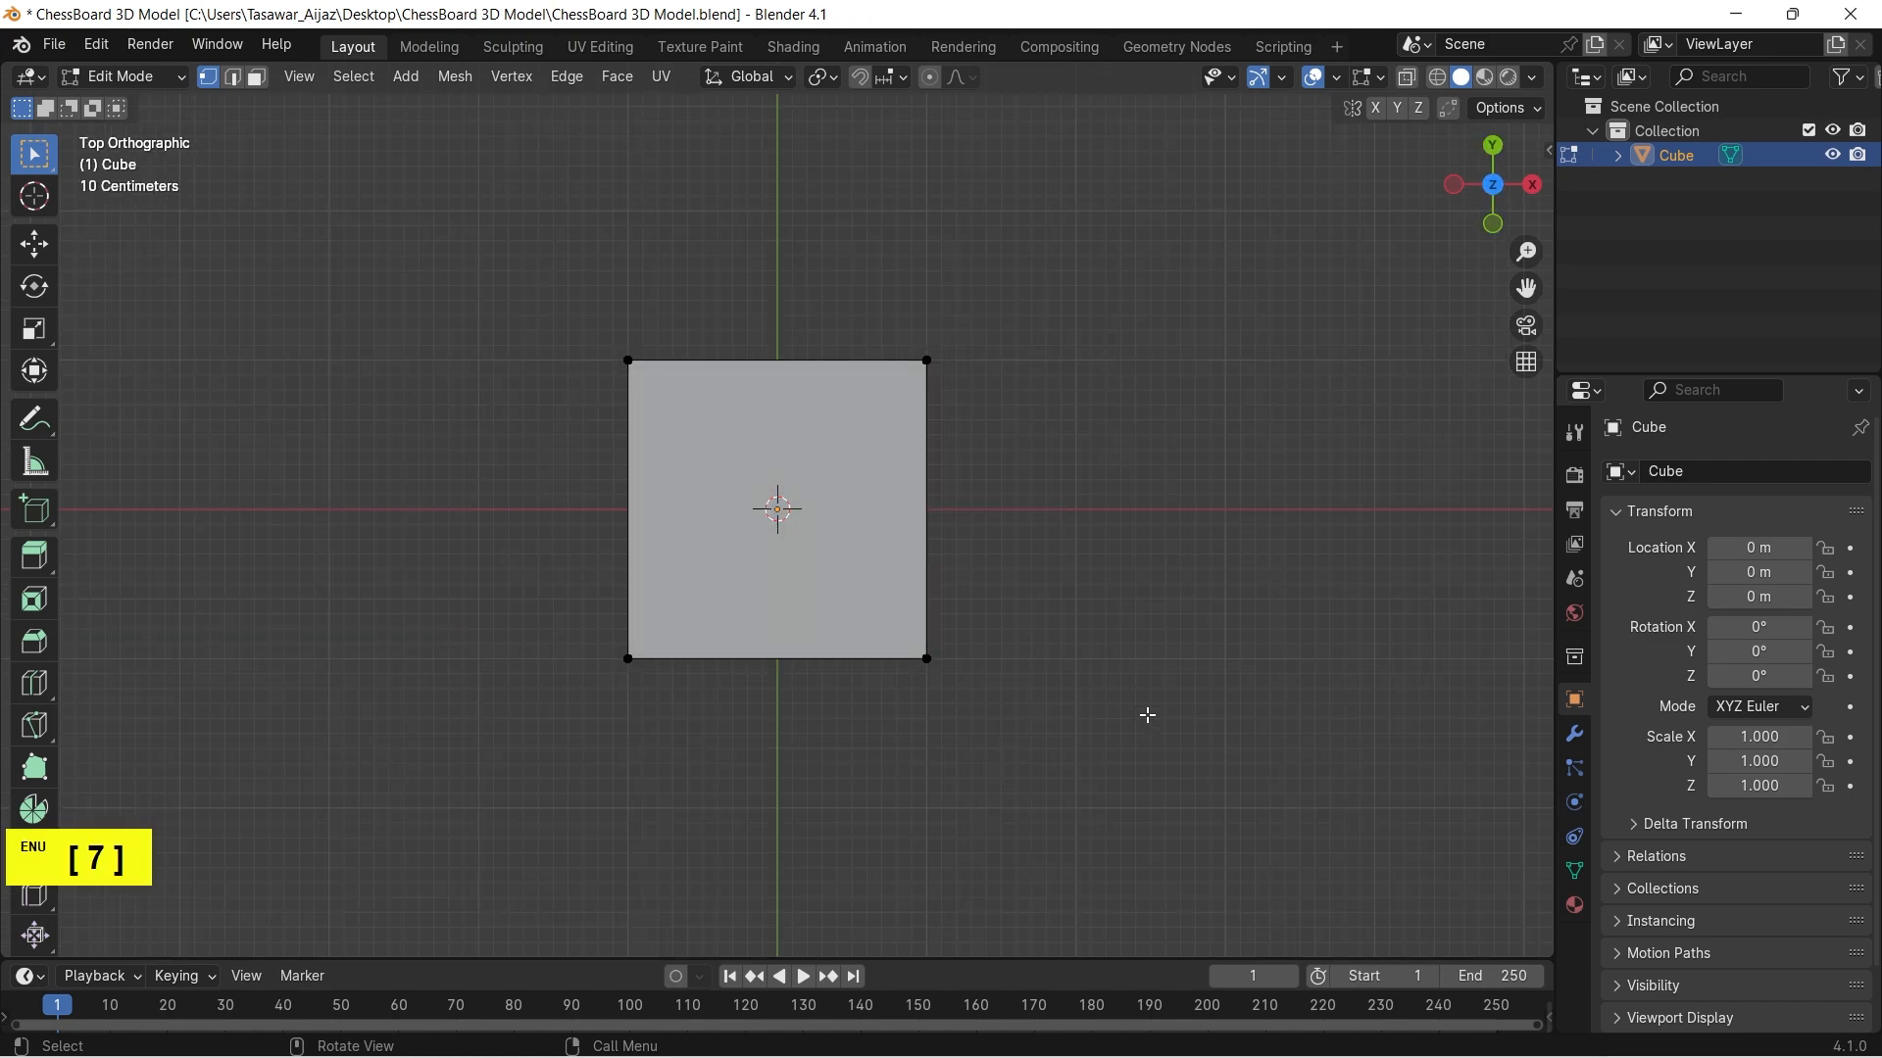
{"action": "key", "text": "2"}
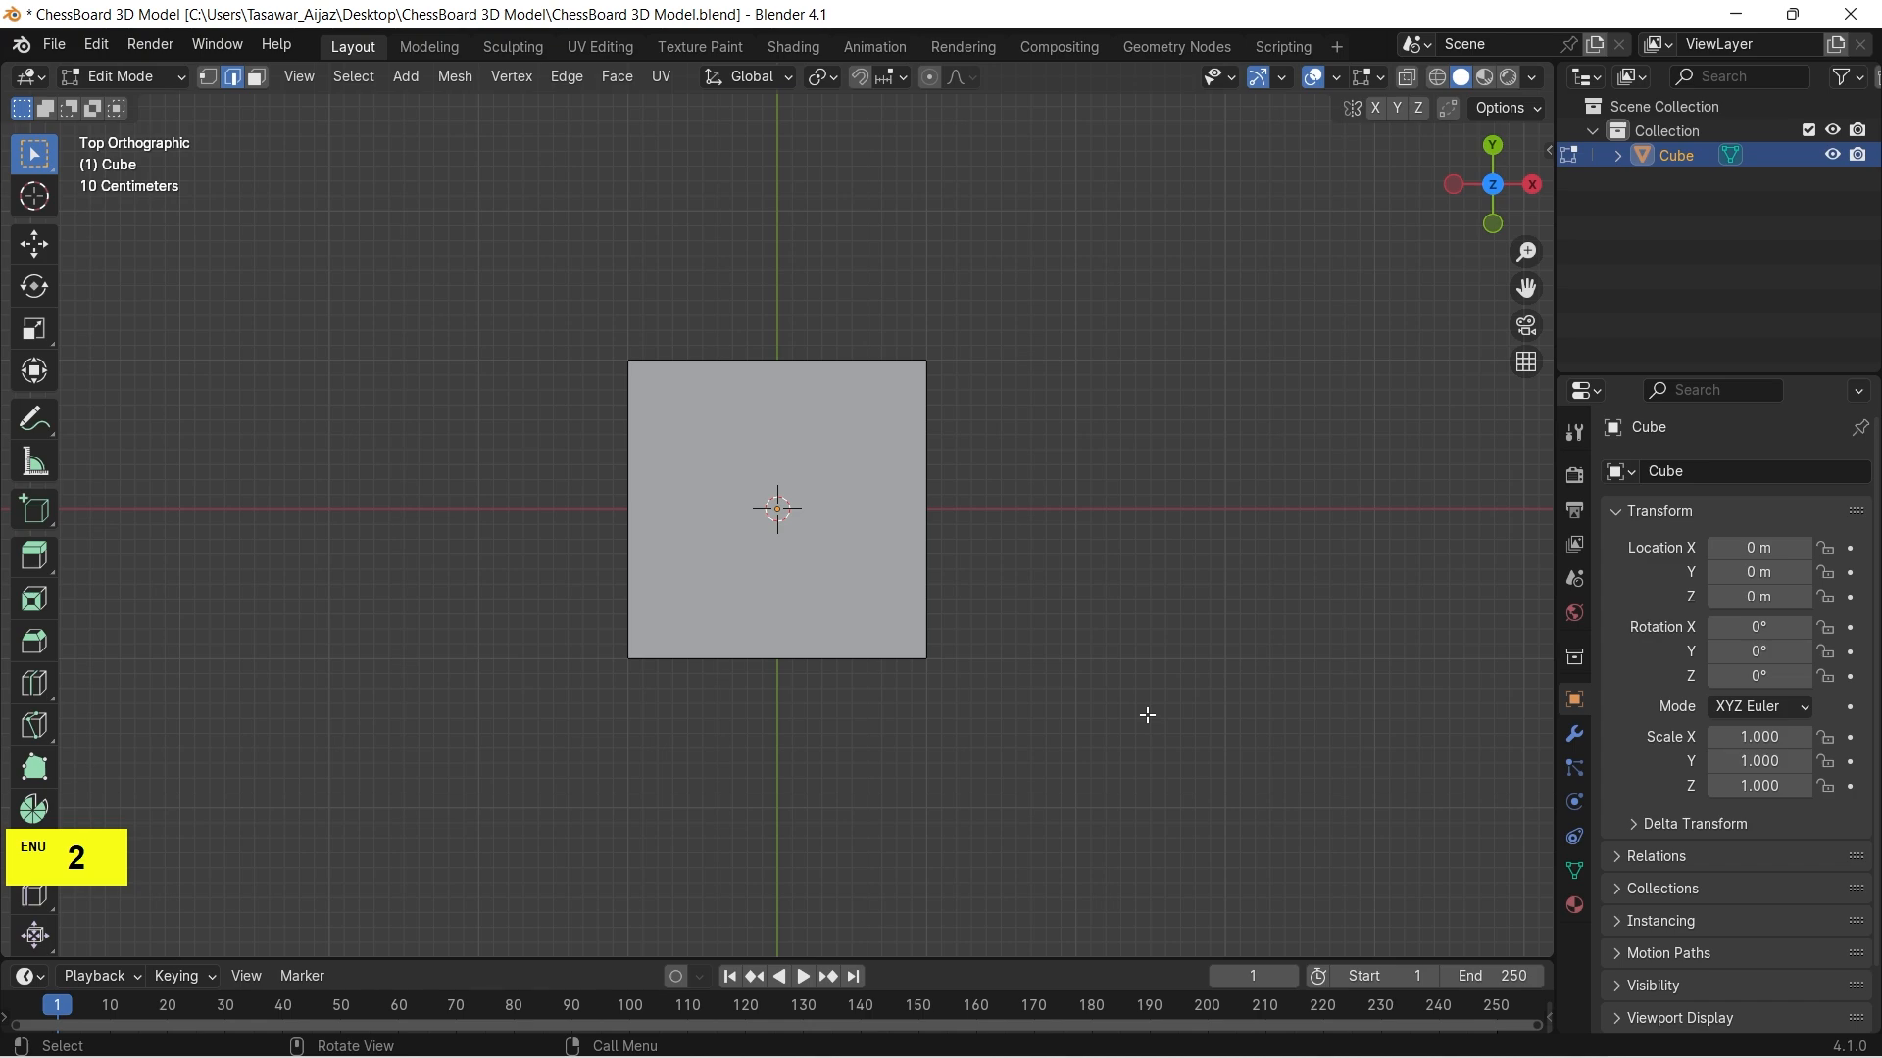
{"action": "scroll", "coordinate": [1148, 716], "scroll_direction": "up", "scroll_amount": 2}
{"action": "scroll", "coordinate": [1148, 716], "scroll_direction": "up", "scroll_amount": 1}
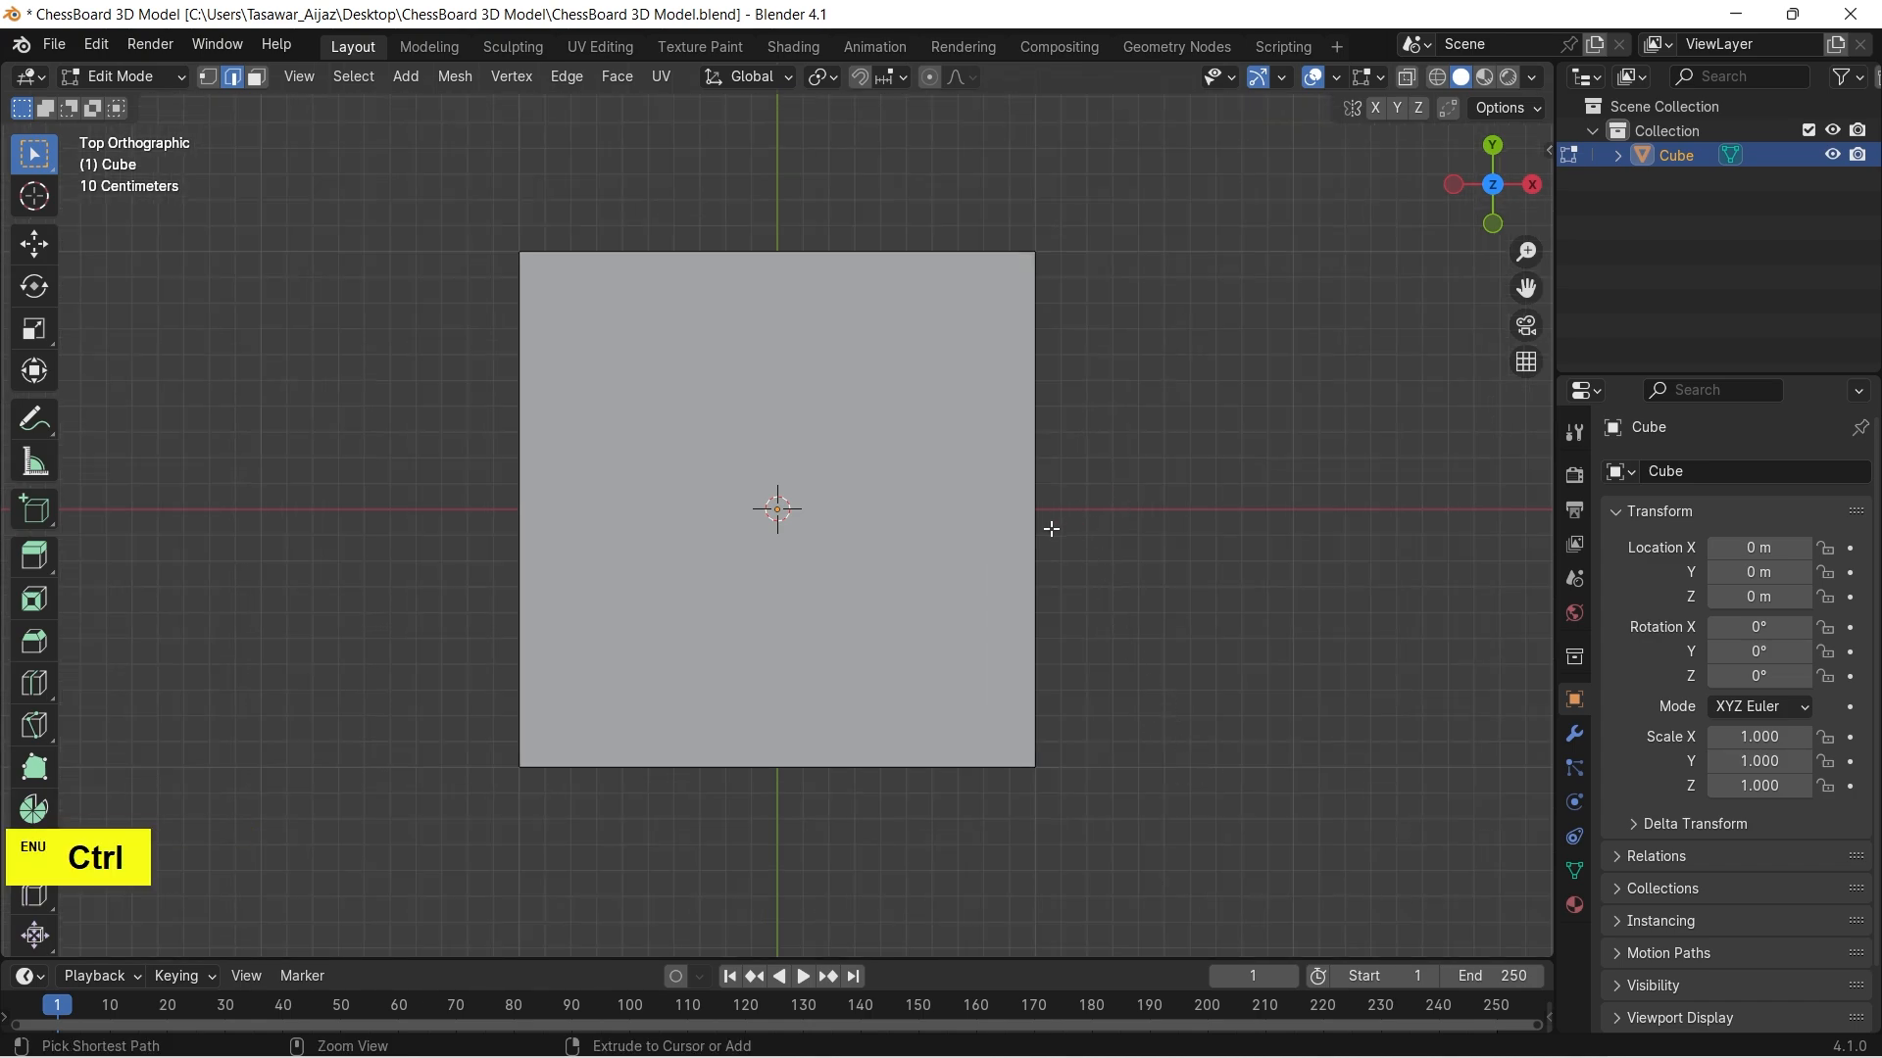
{"action": "key", "text": "ctrl+r"}
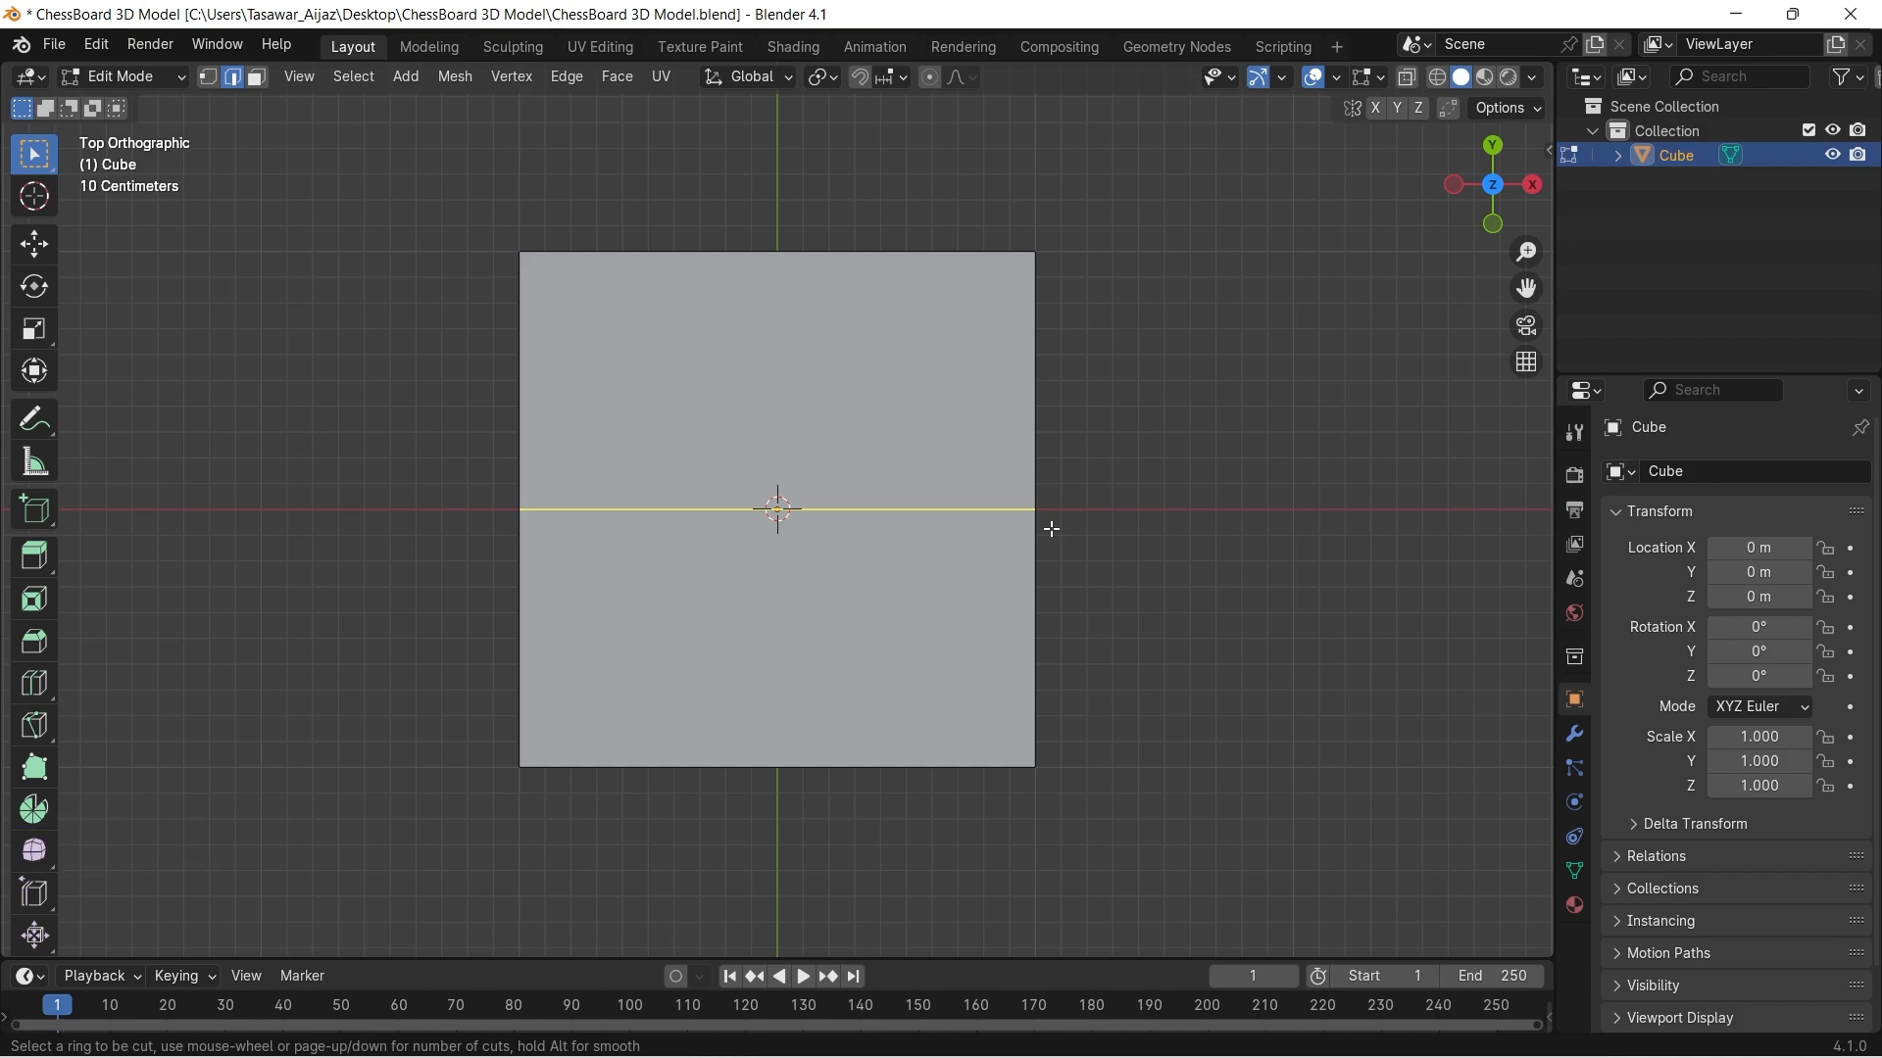
{"action": "double_click", "coordinate": [1052, 530]}
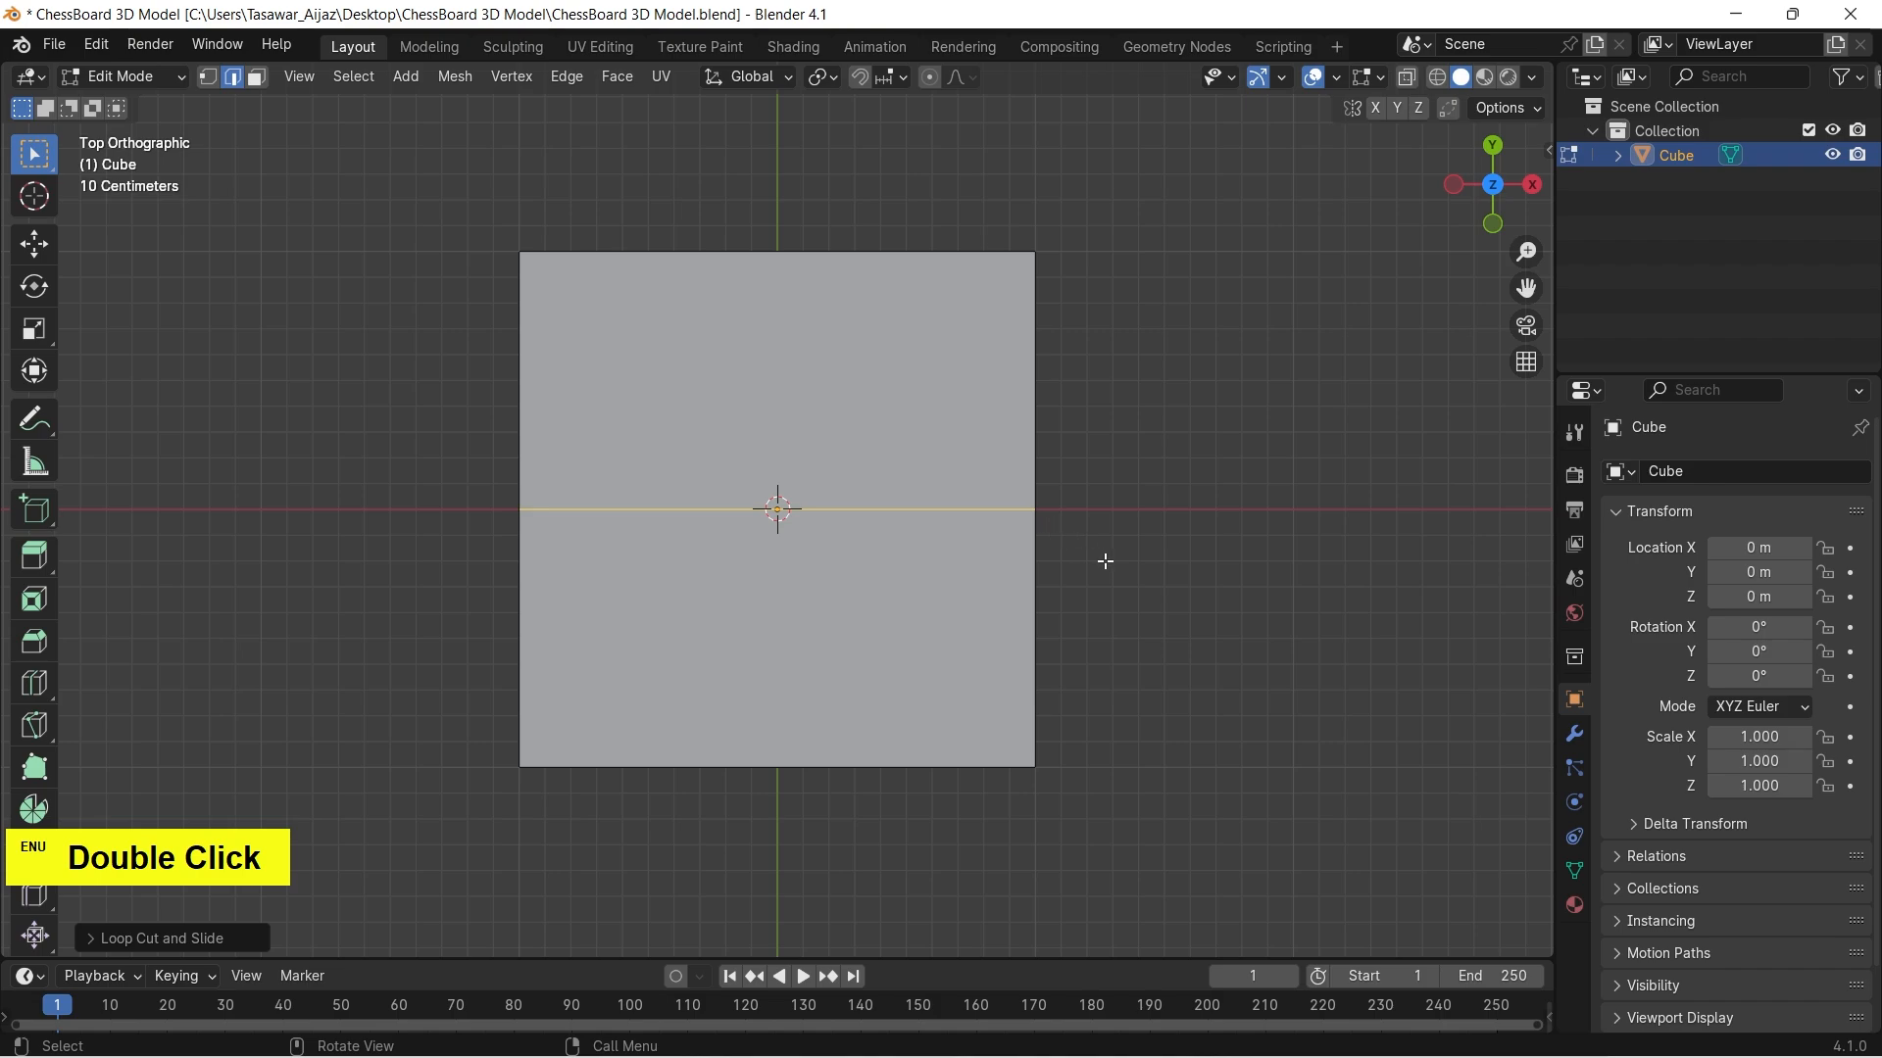
Bevel the centre loop into two X-direction edges that leave narrow border strips at the slab's front and back, and deselect.
{"action": "key", "text": "ctrl+b"}
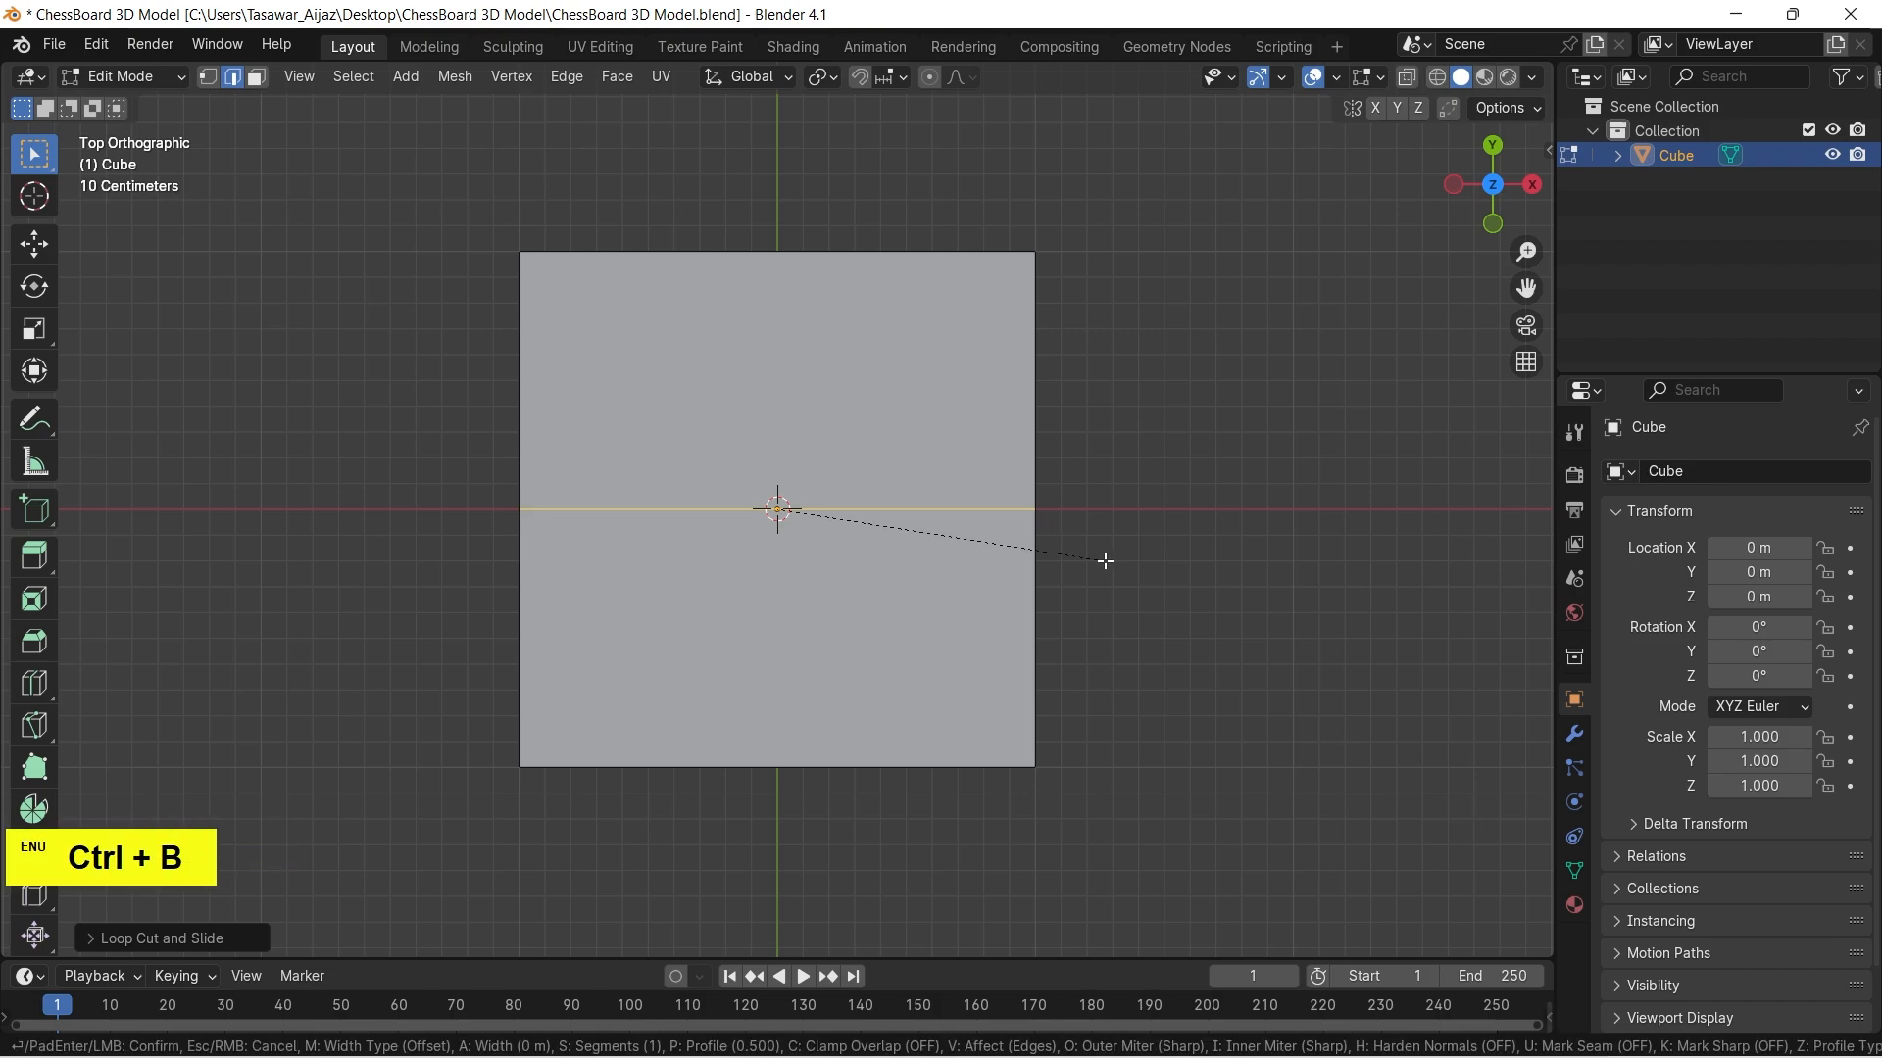
{"action": "left_click", "coordinate": [1336, 577]}
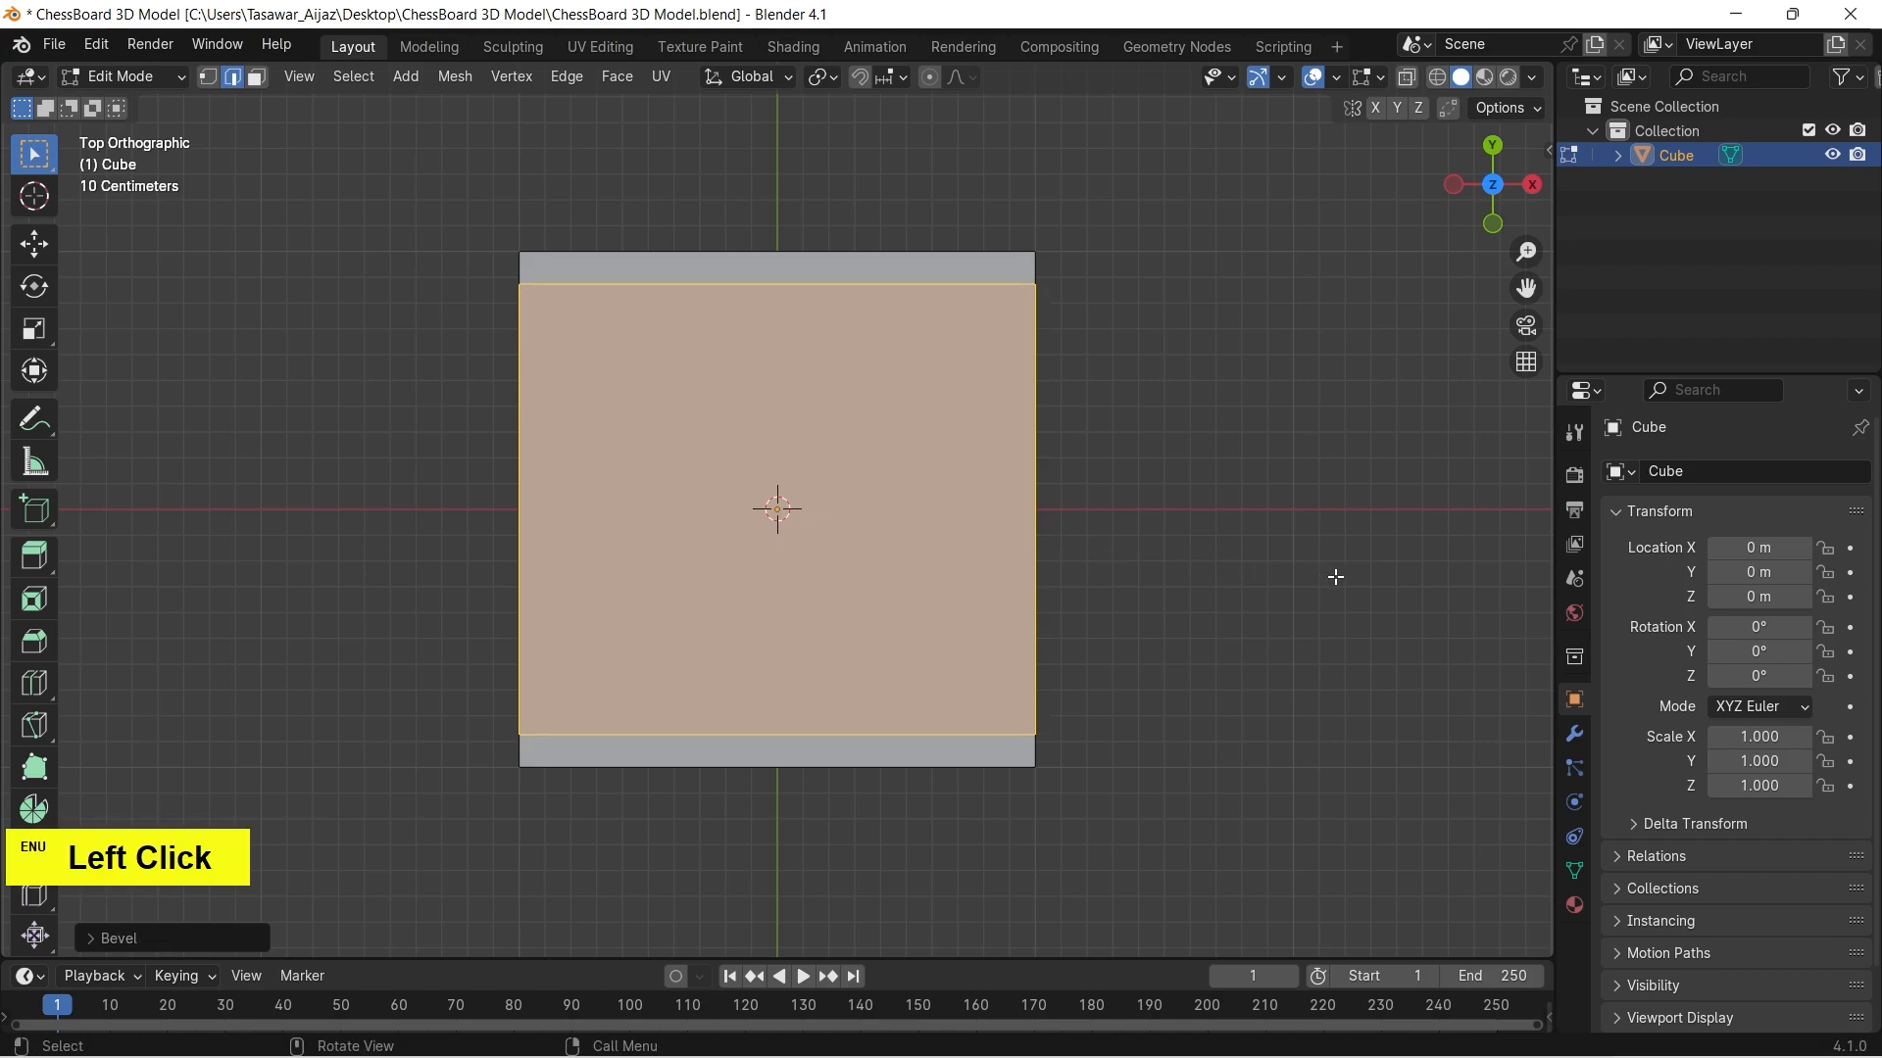
{"action": "left_click", "coordinate": [1319, 392]}
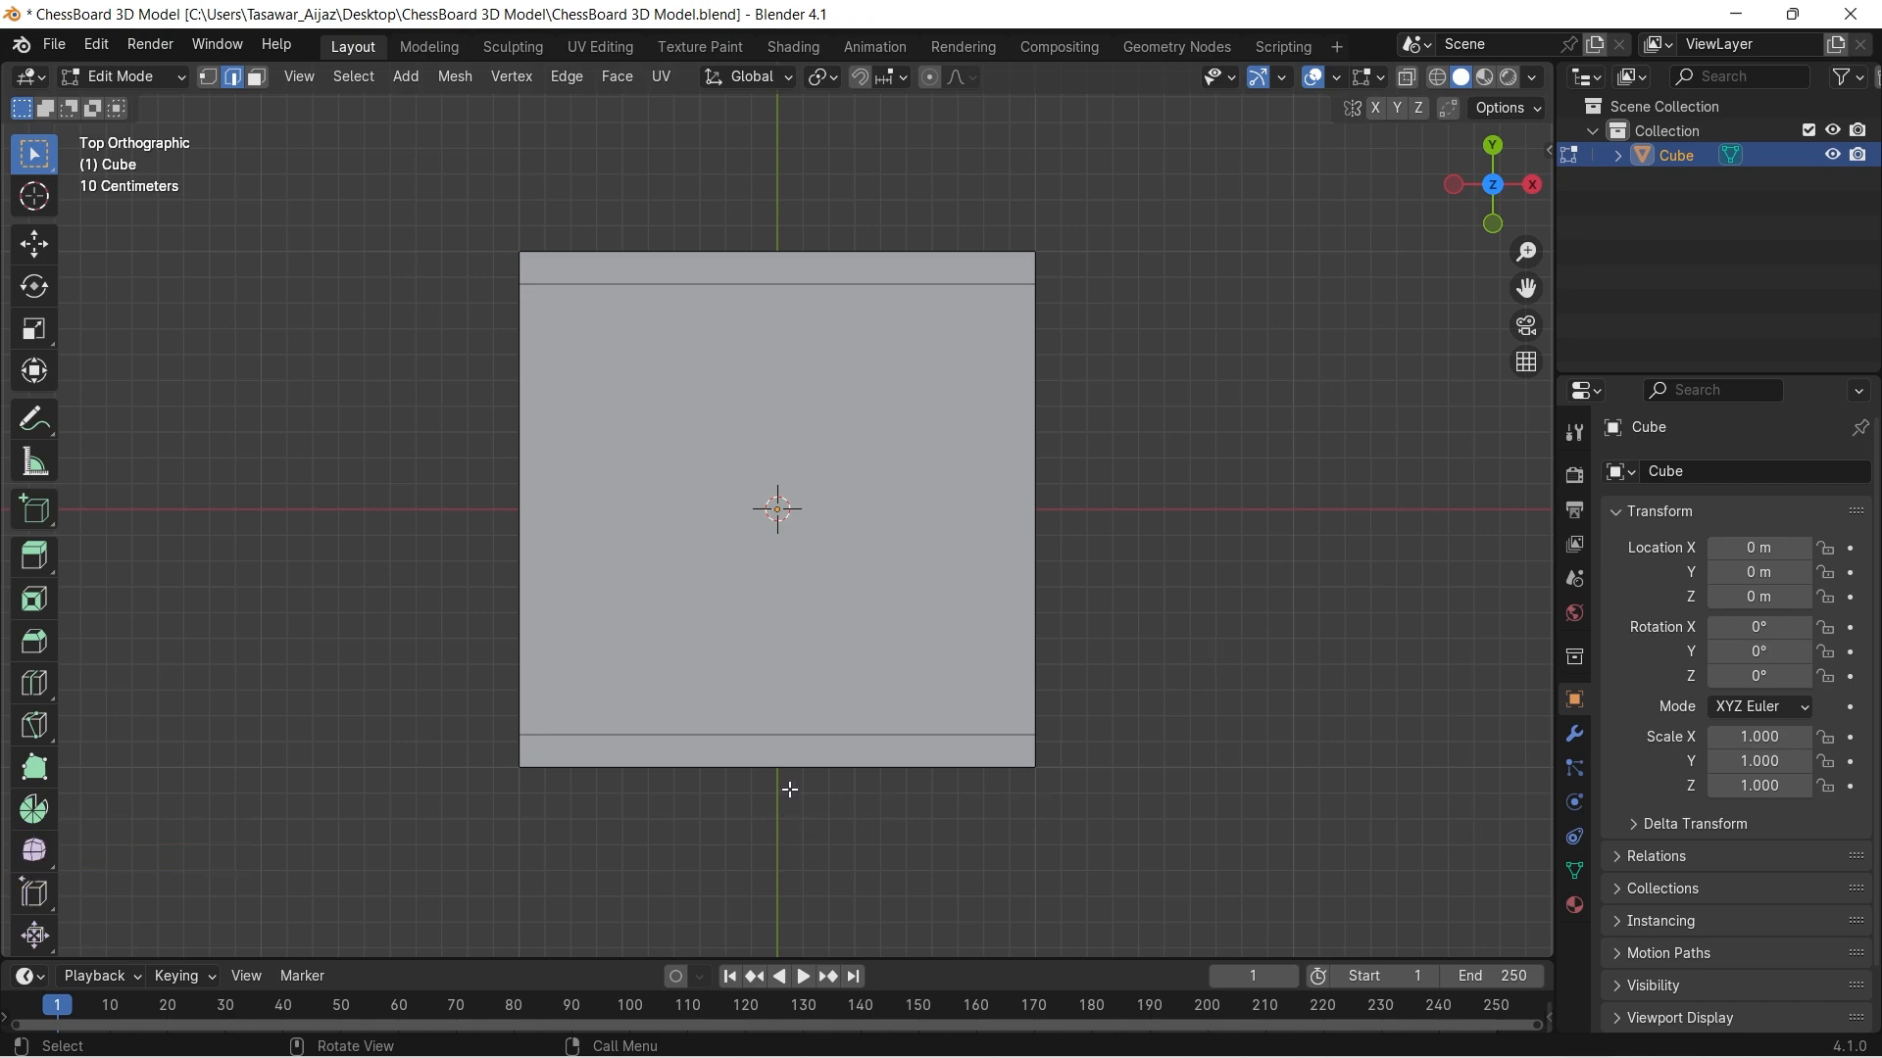
Add a centred loop cut along the Y axis and bevel it about 0.9 m wide, leaving narrow border strips at both X ends.
{"action": "key", "text": "ctrl+r"}
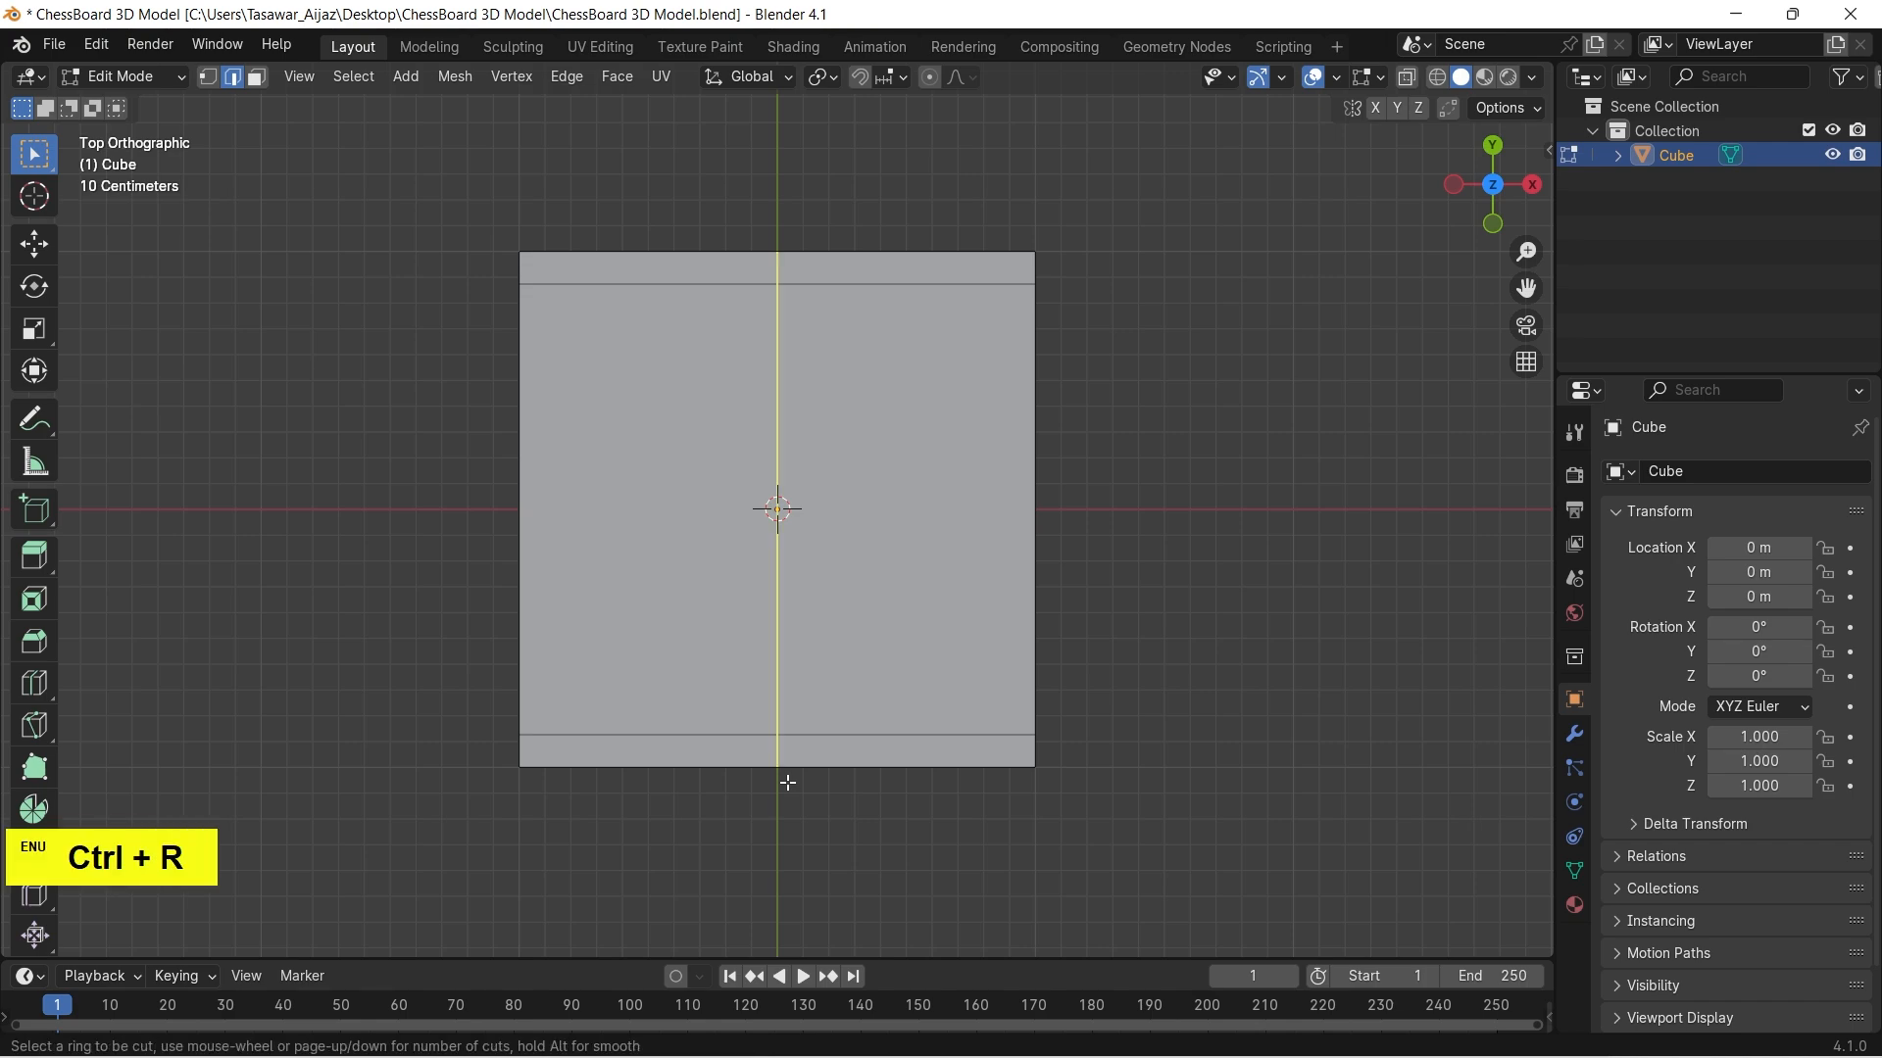
{"action": "left_click", "coordinate": [788, 782]}
{"action": "left_click", "coordinate": [788, 782]}
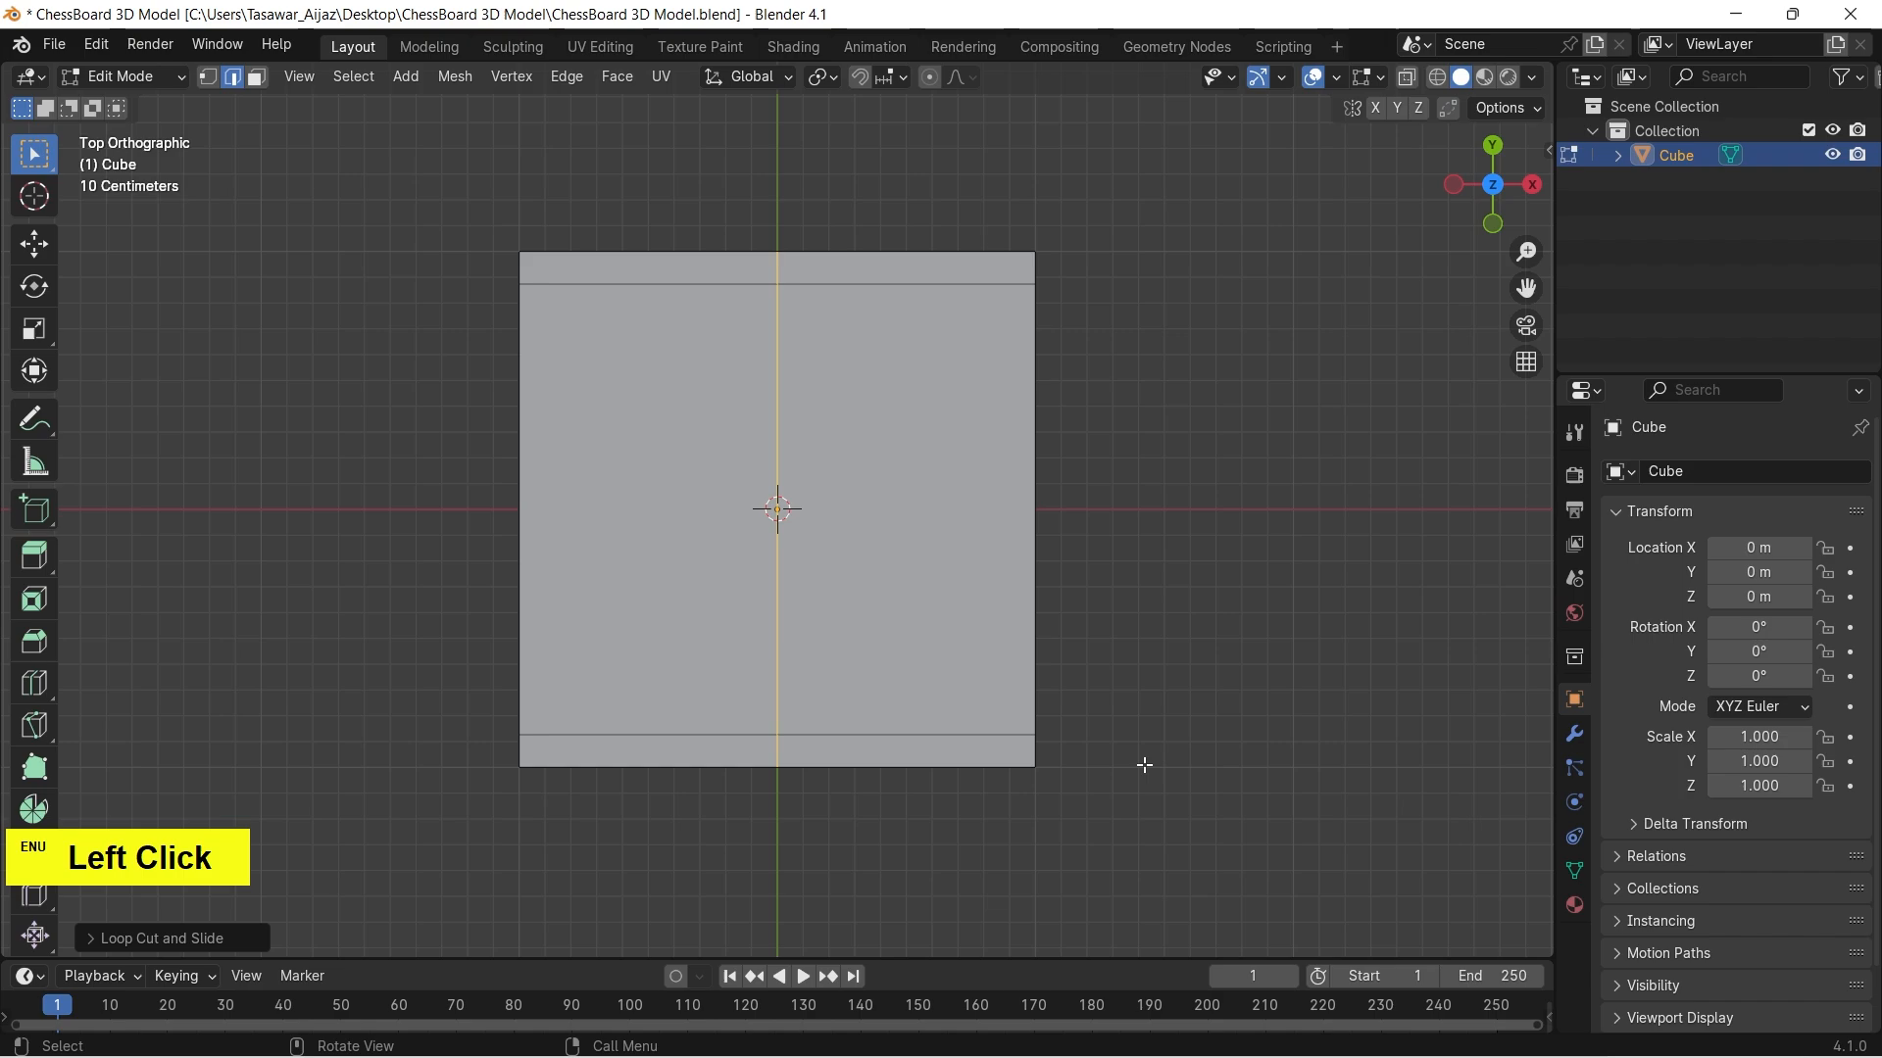
{"action": "key", "text": "ctrl+b"}
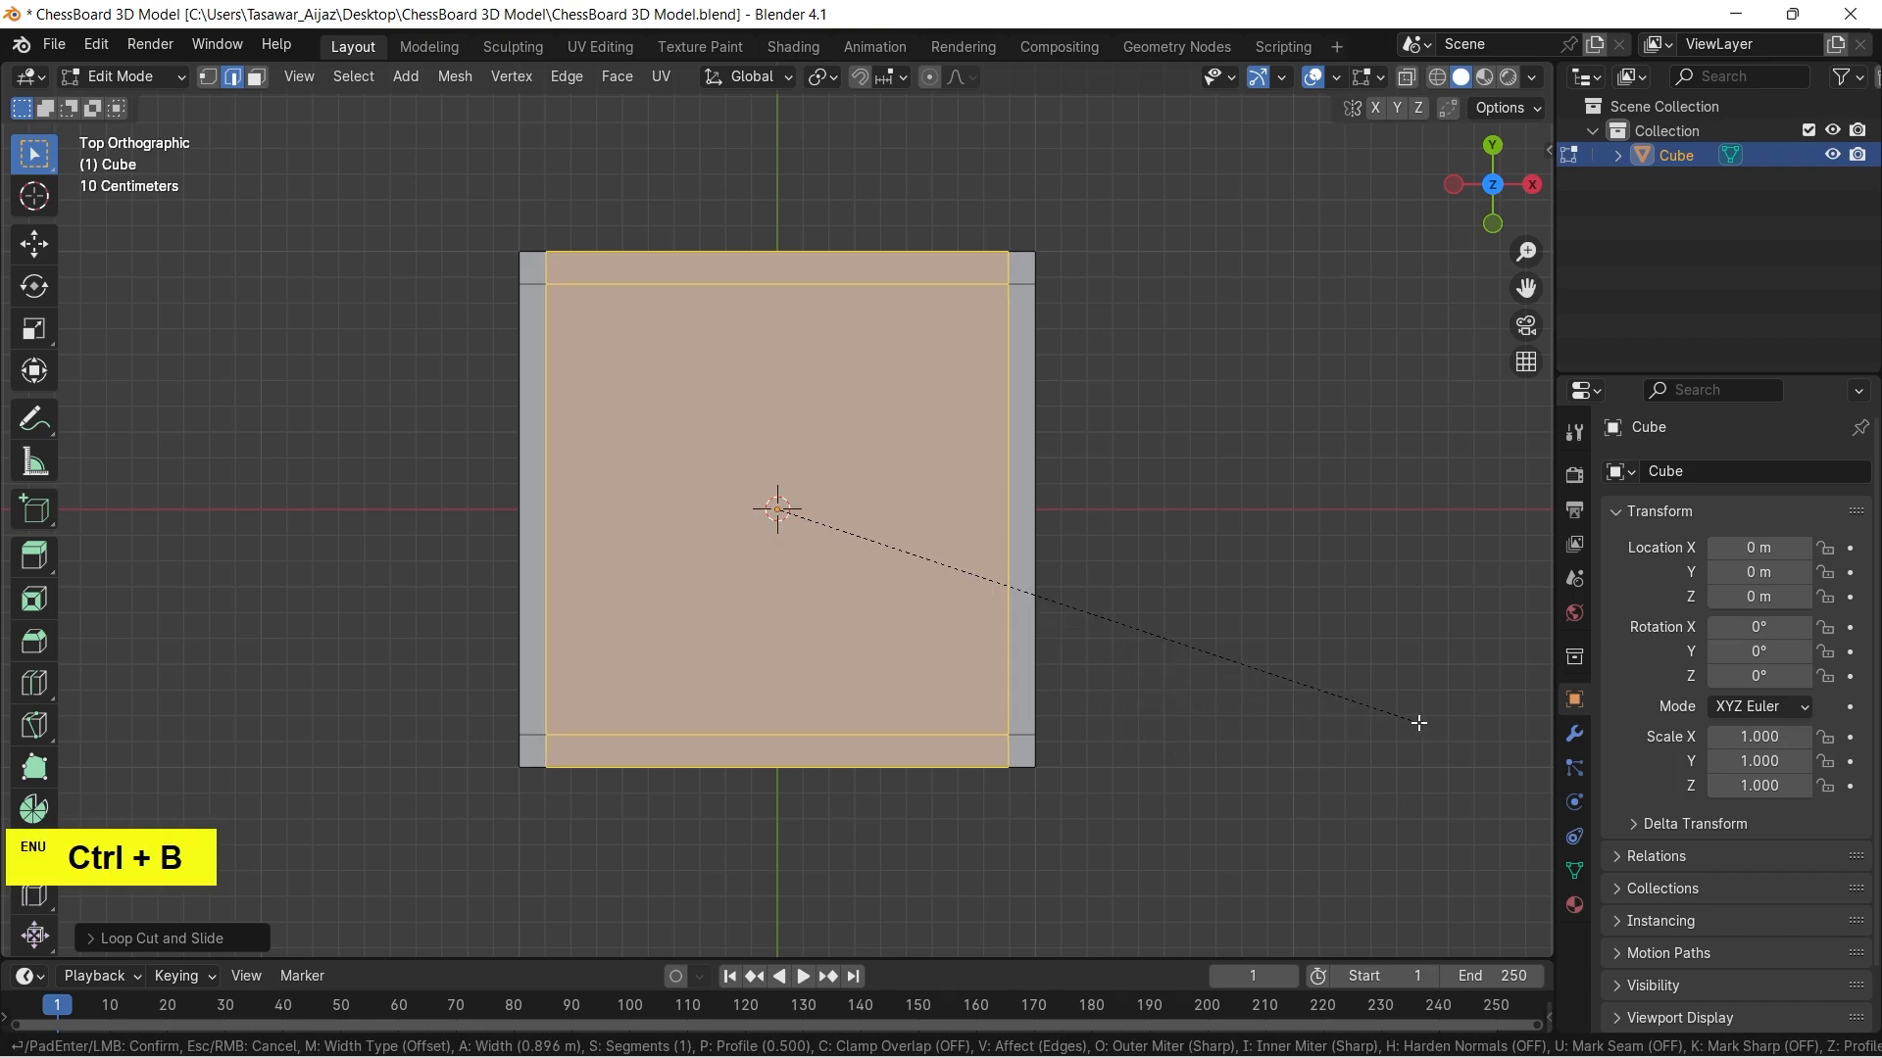
{"action": "left_click", "coordinate": [1418, 722]}
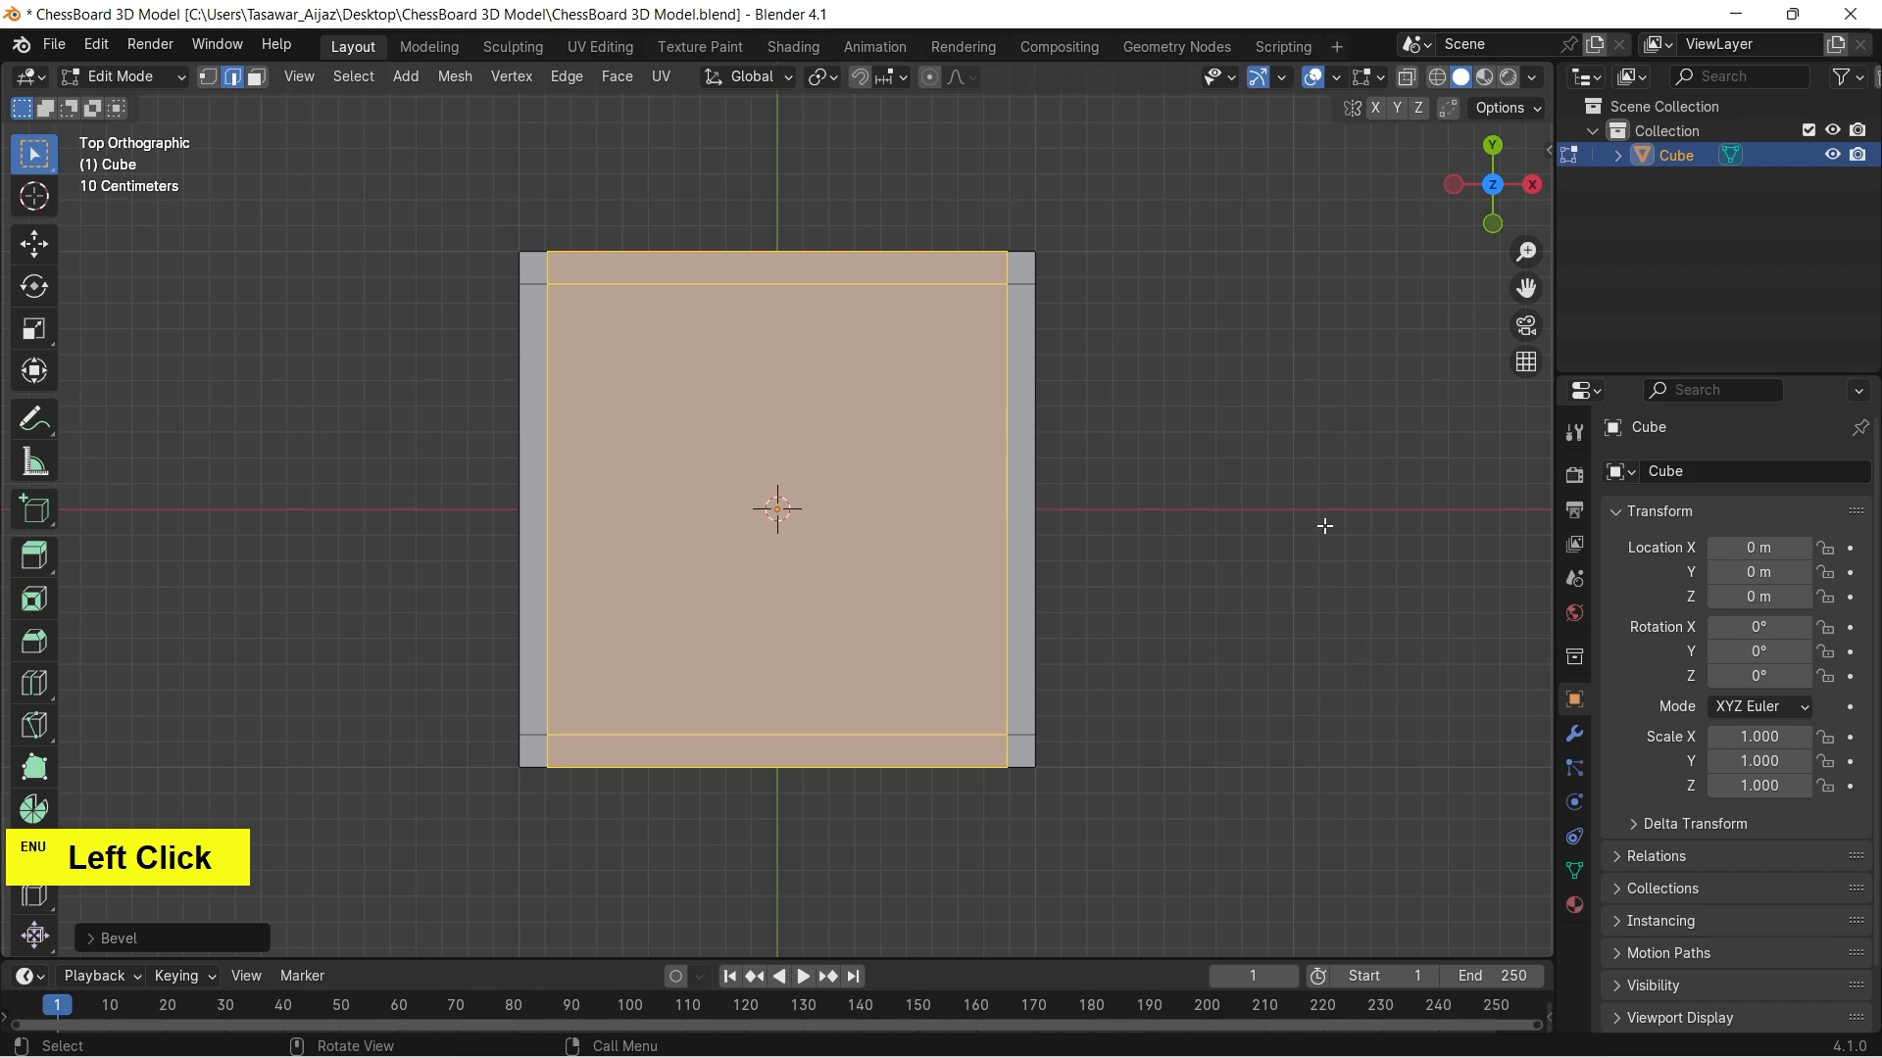
{"action": "left_click", "coordinate": [1312, 399]}
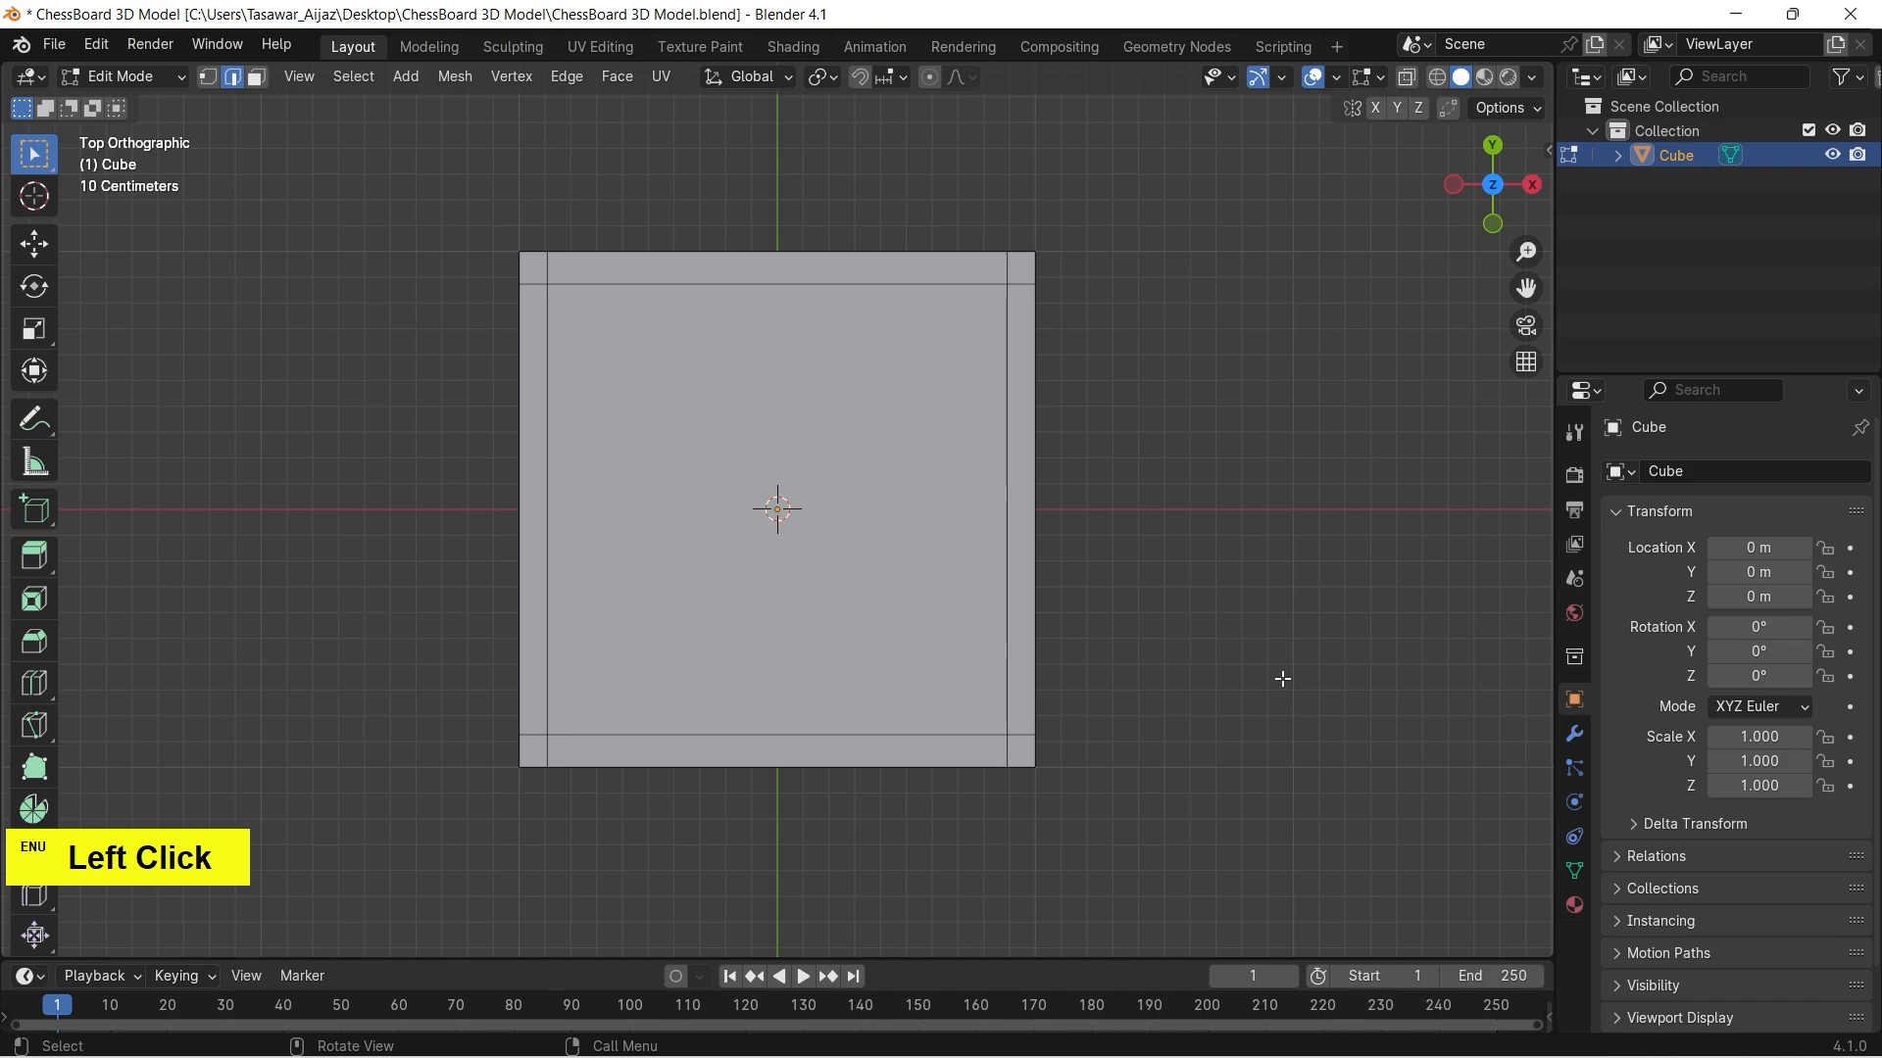
In face select mode, select all eight top border faces, the four strips and four corners, leaving the central playing area unselected.
{"action": "key", "text": "3"}
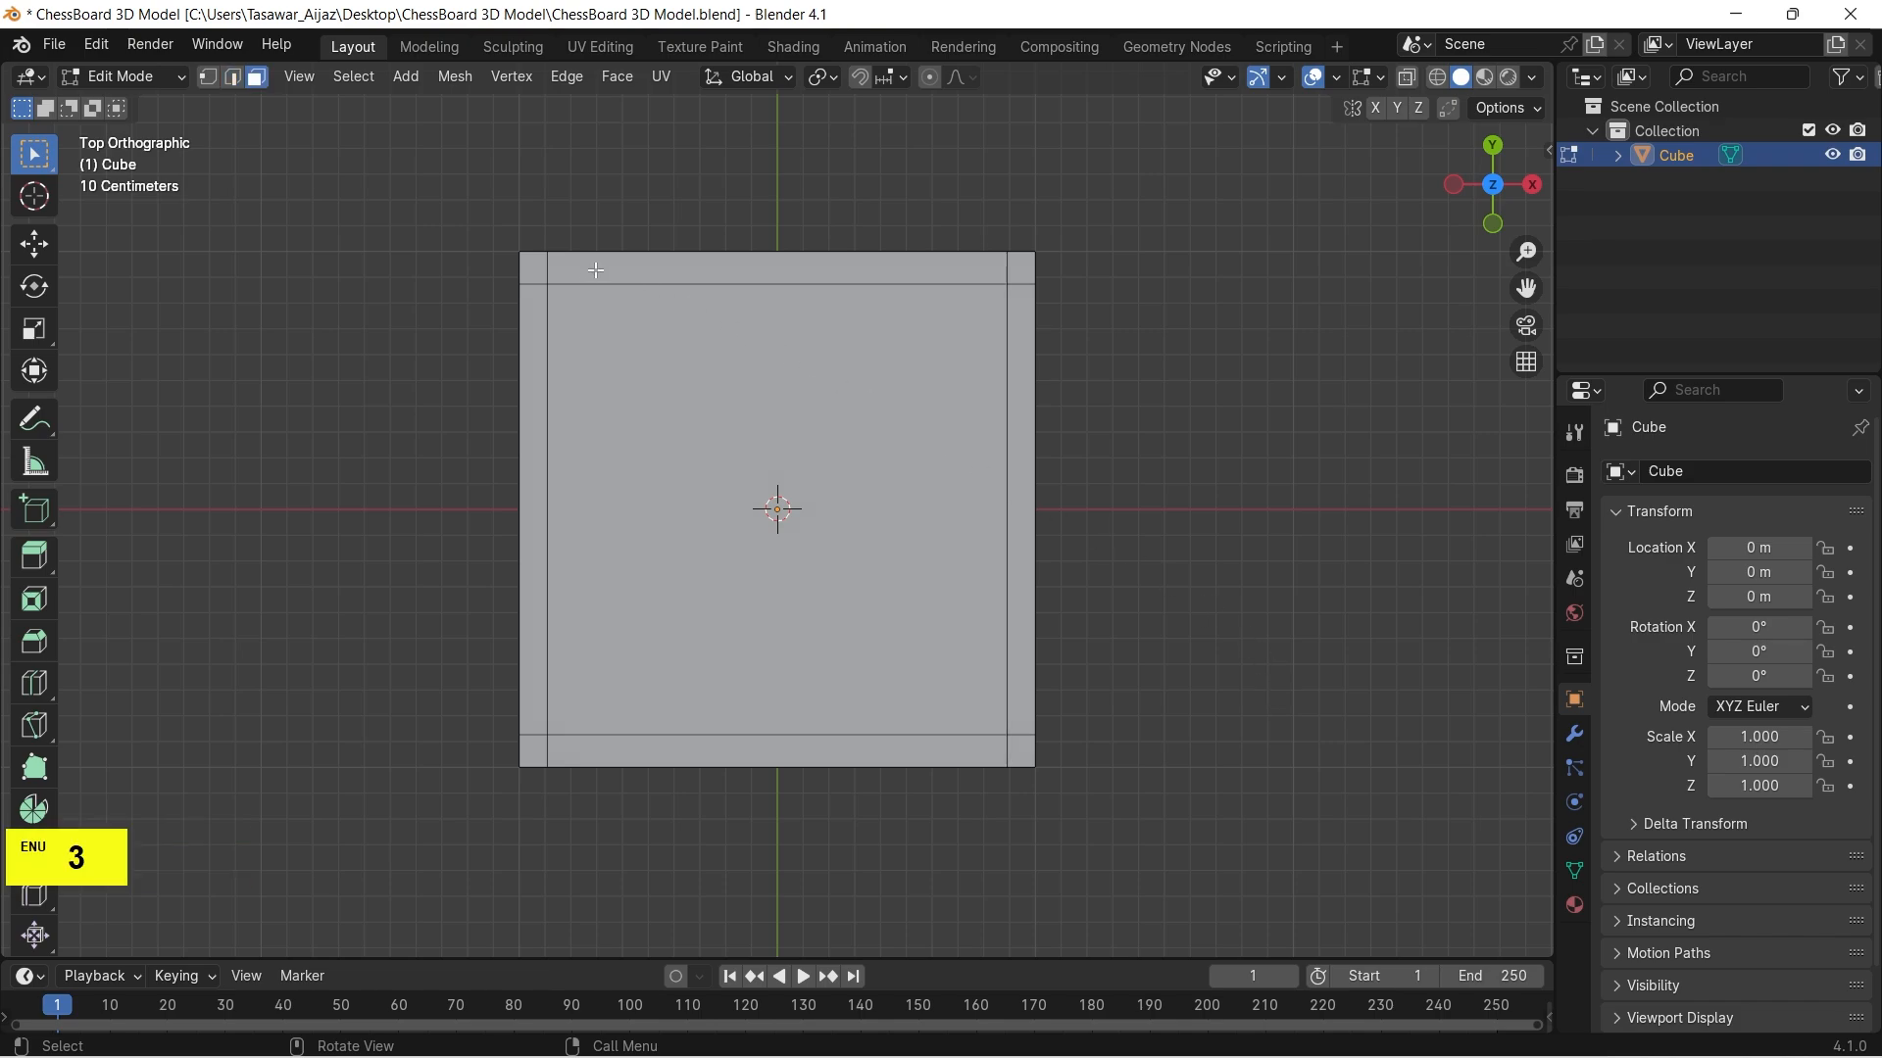
{"action": "key", "text": "shift"}
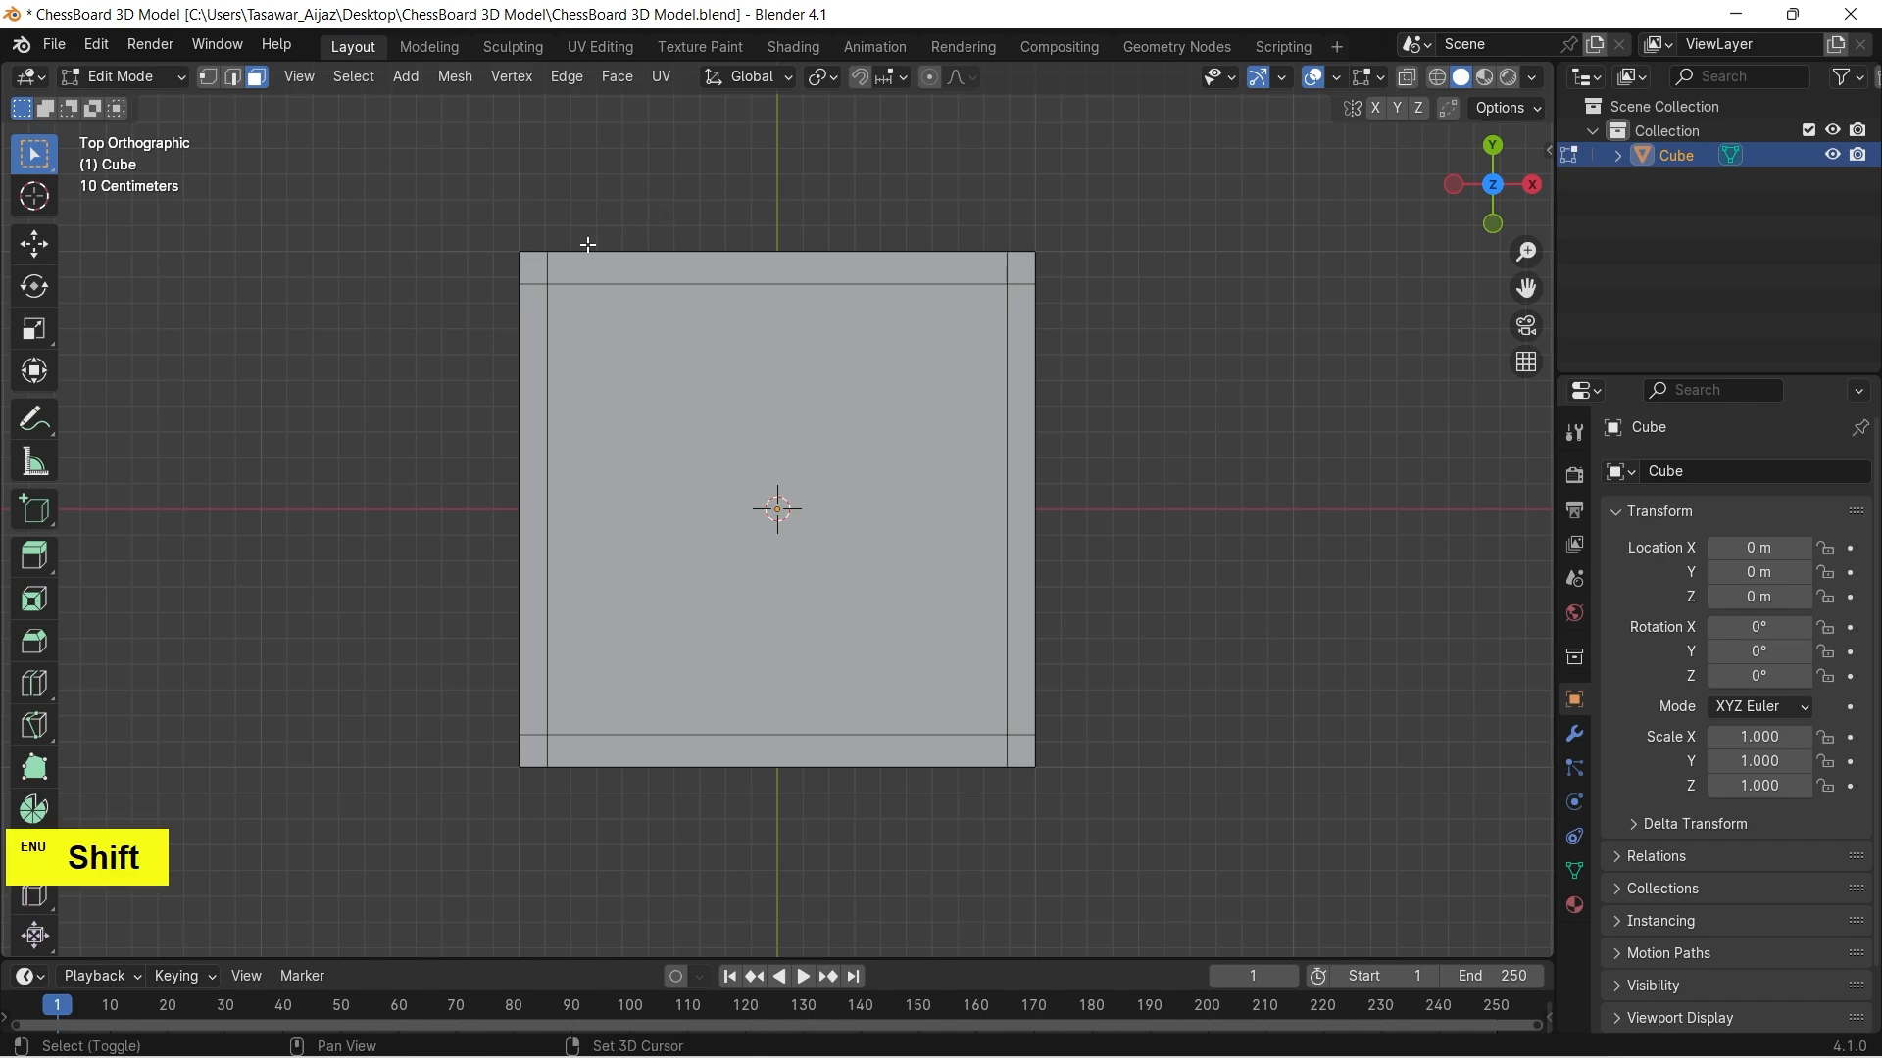
{"action": "left_click", "coordinate": [537, 264], "text": "shift"}
{"action": "left_click", "coordinate": [567, 264], "text": "shift"}
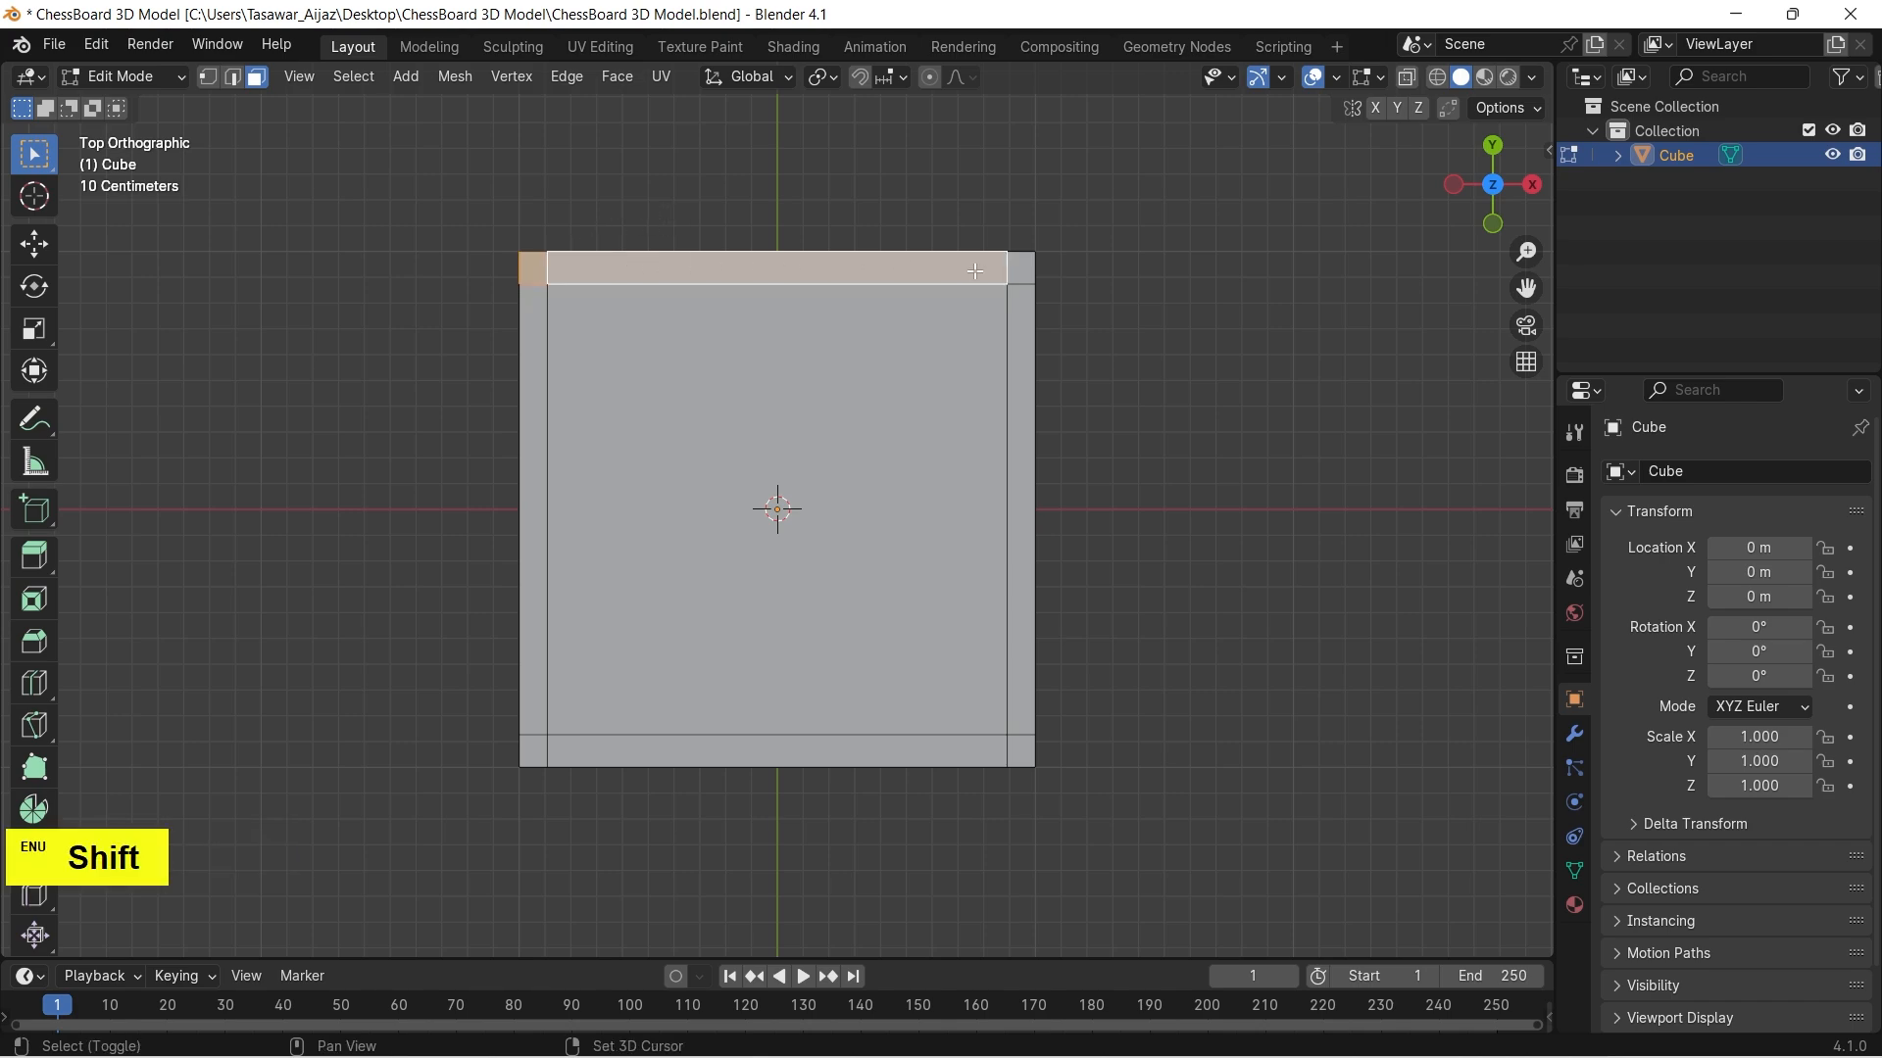
{"action": "left_click", "coordinate": [1022, 272], "text": "shift"}
{"action": "left_click", "coordinate": [1021, 368], "text": "shift"}
{"action": "left_click", "coordinate": [1021, 750], "text": "shift"}
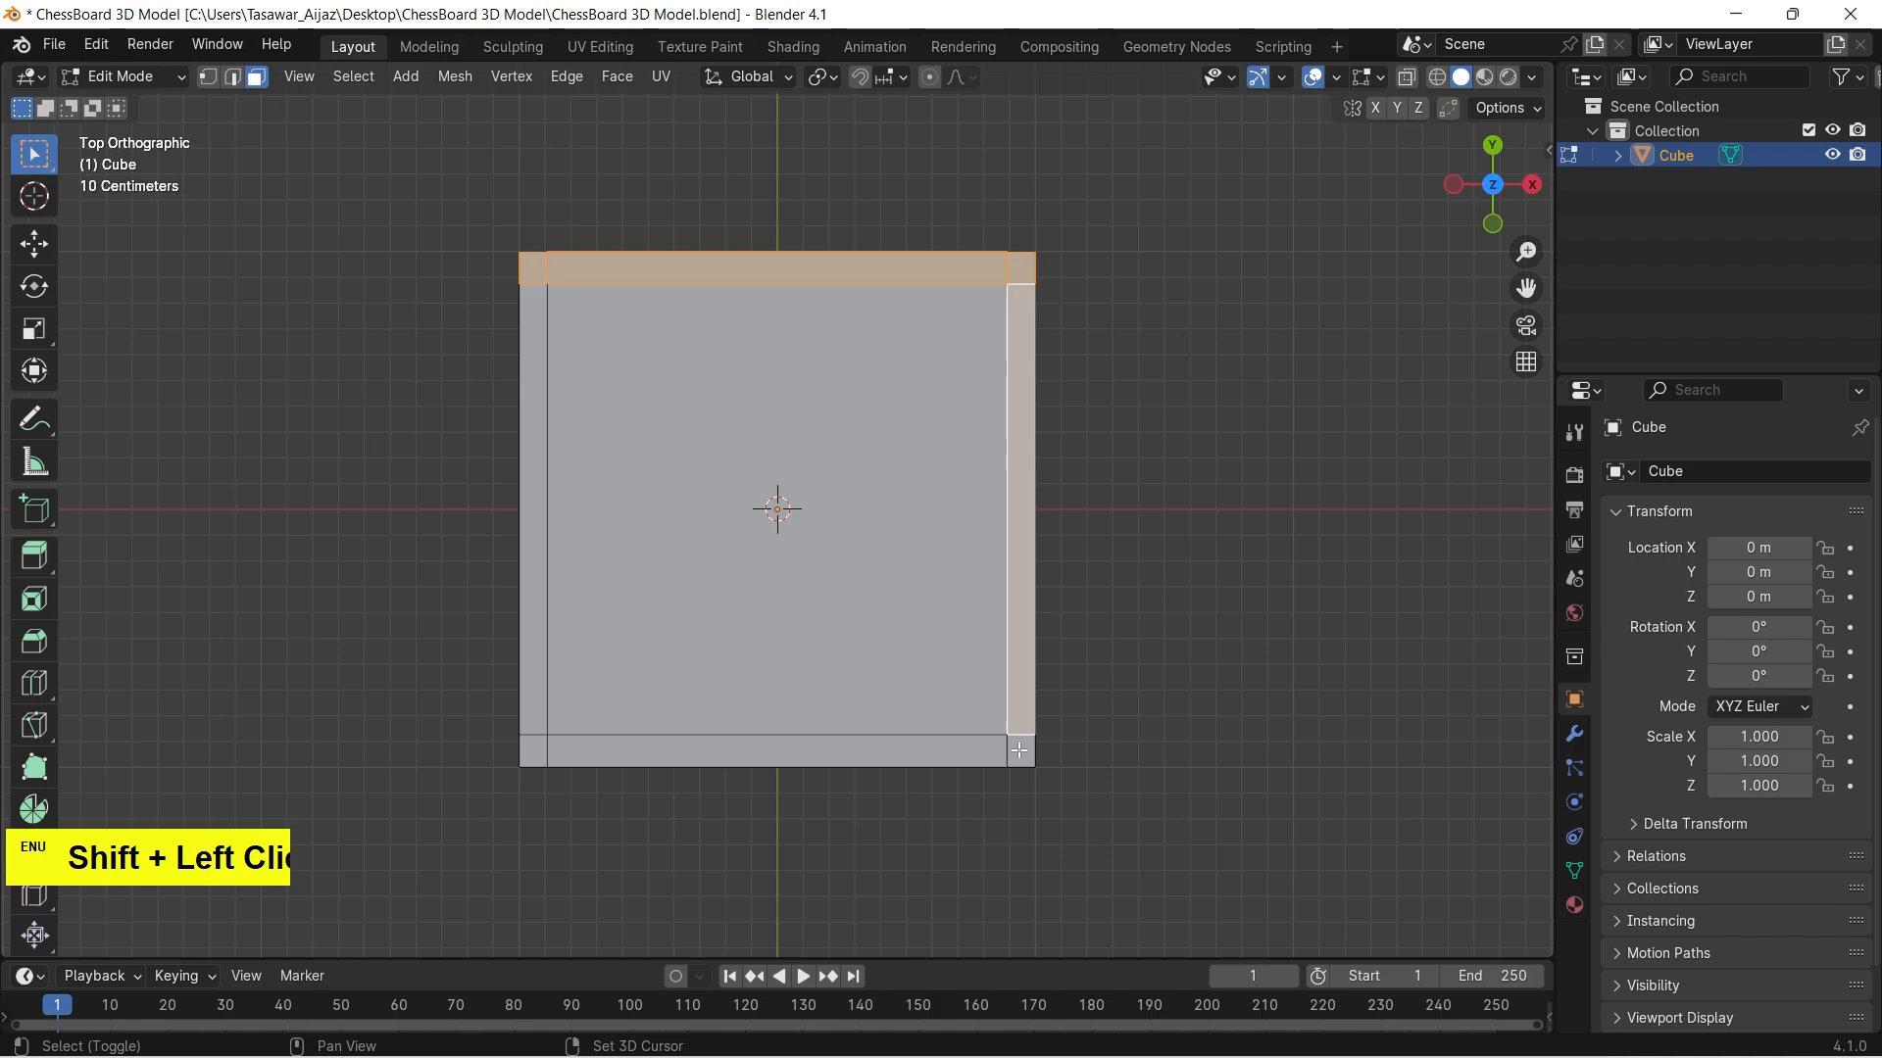
{"action": "left_click", "coordinate": [945, 755], "text": "shift"}
{"action": "left_click", "coordinate": [535, 749], "text": "shift"}
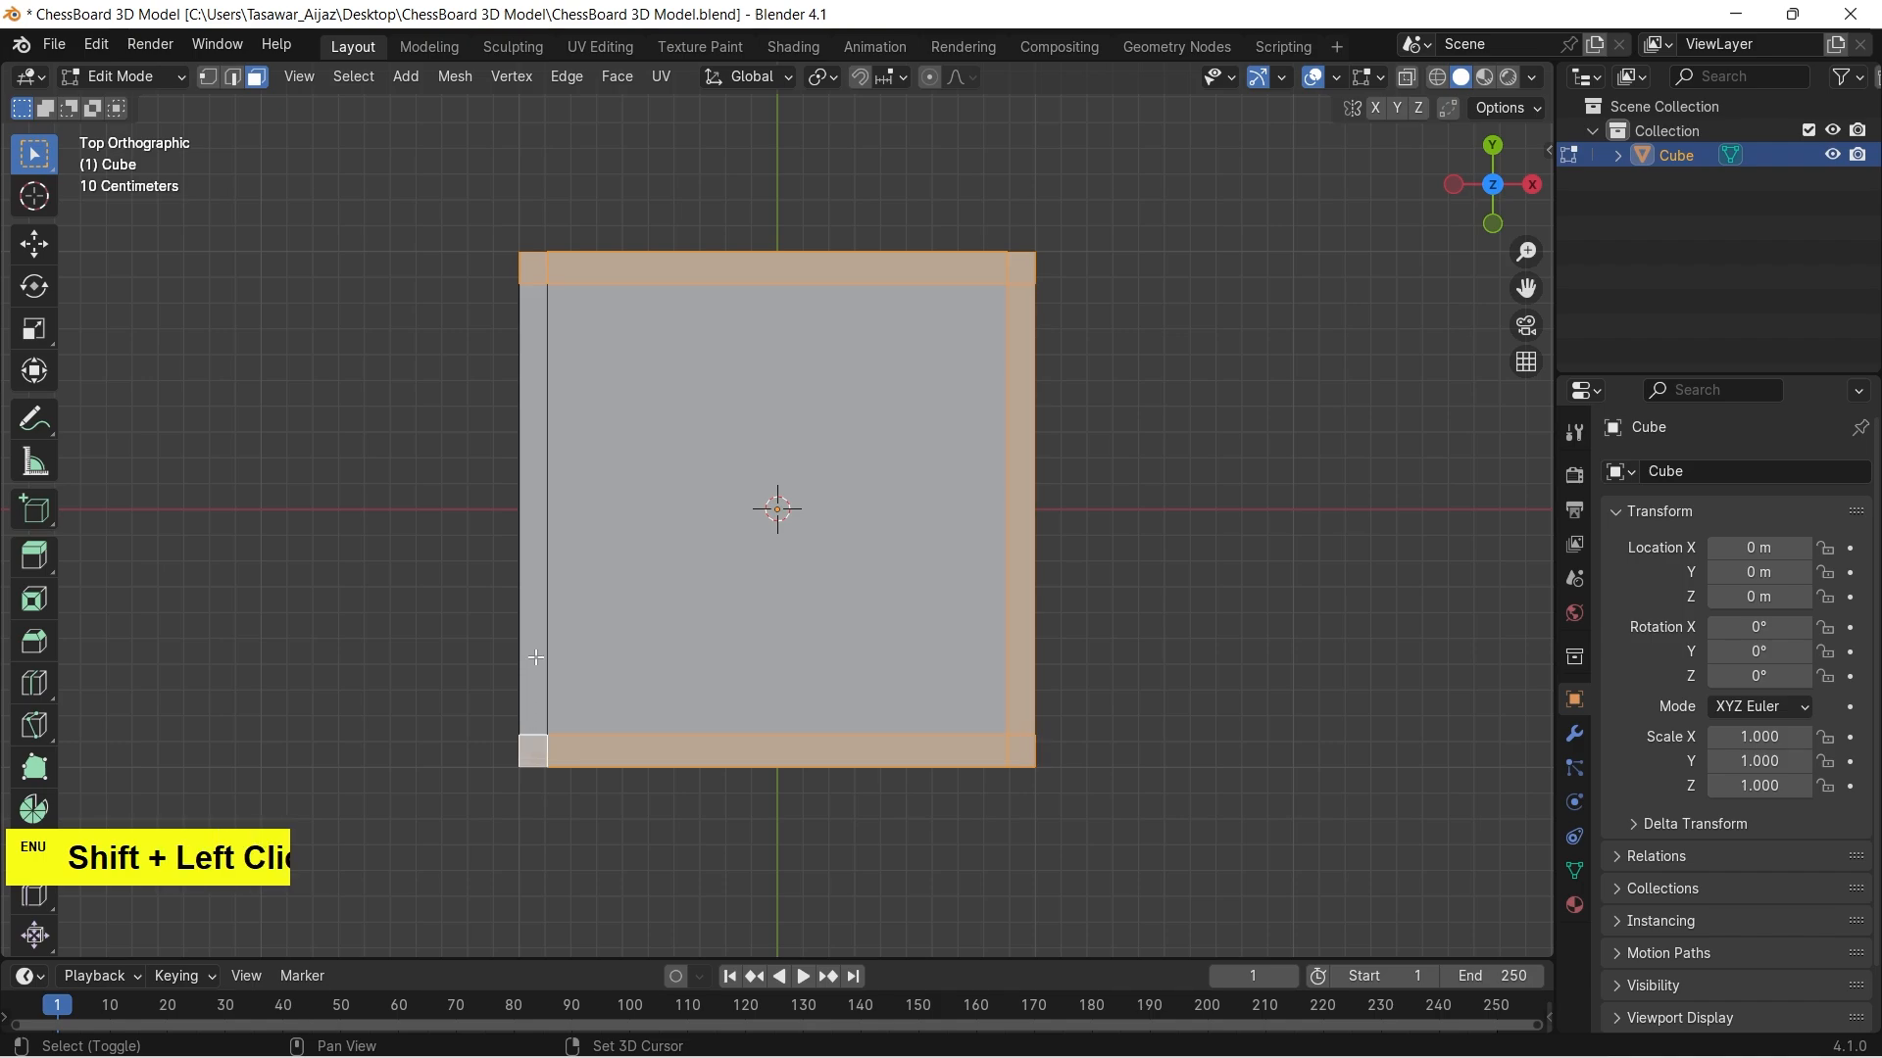
{"action": "left_click", "coordinate": [535, 658], "text": "shift"}
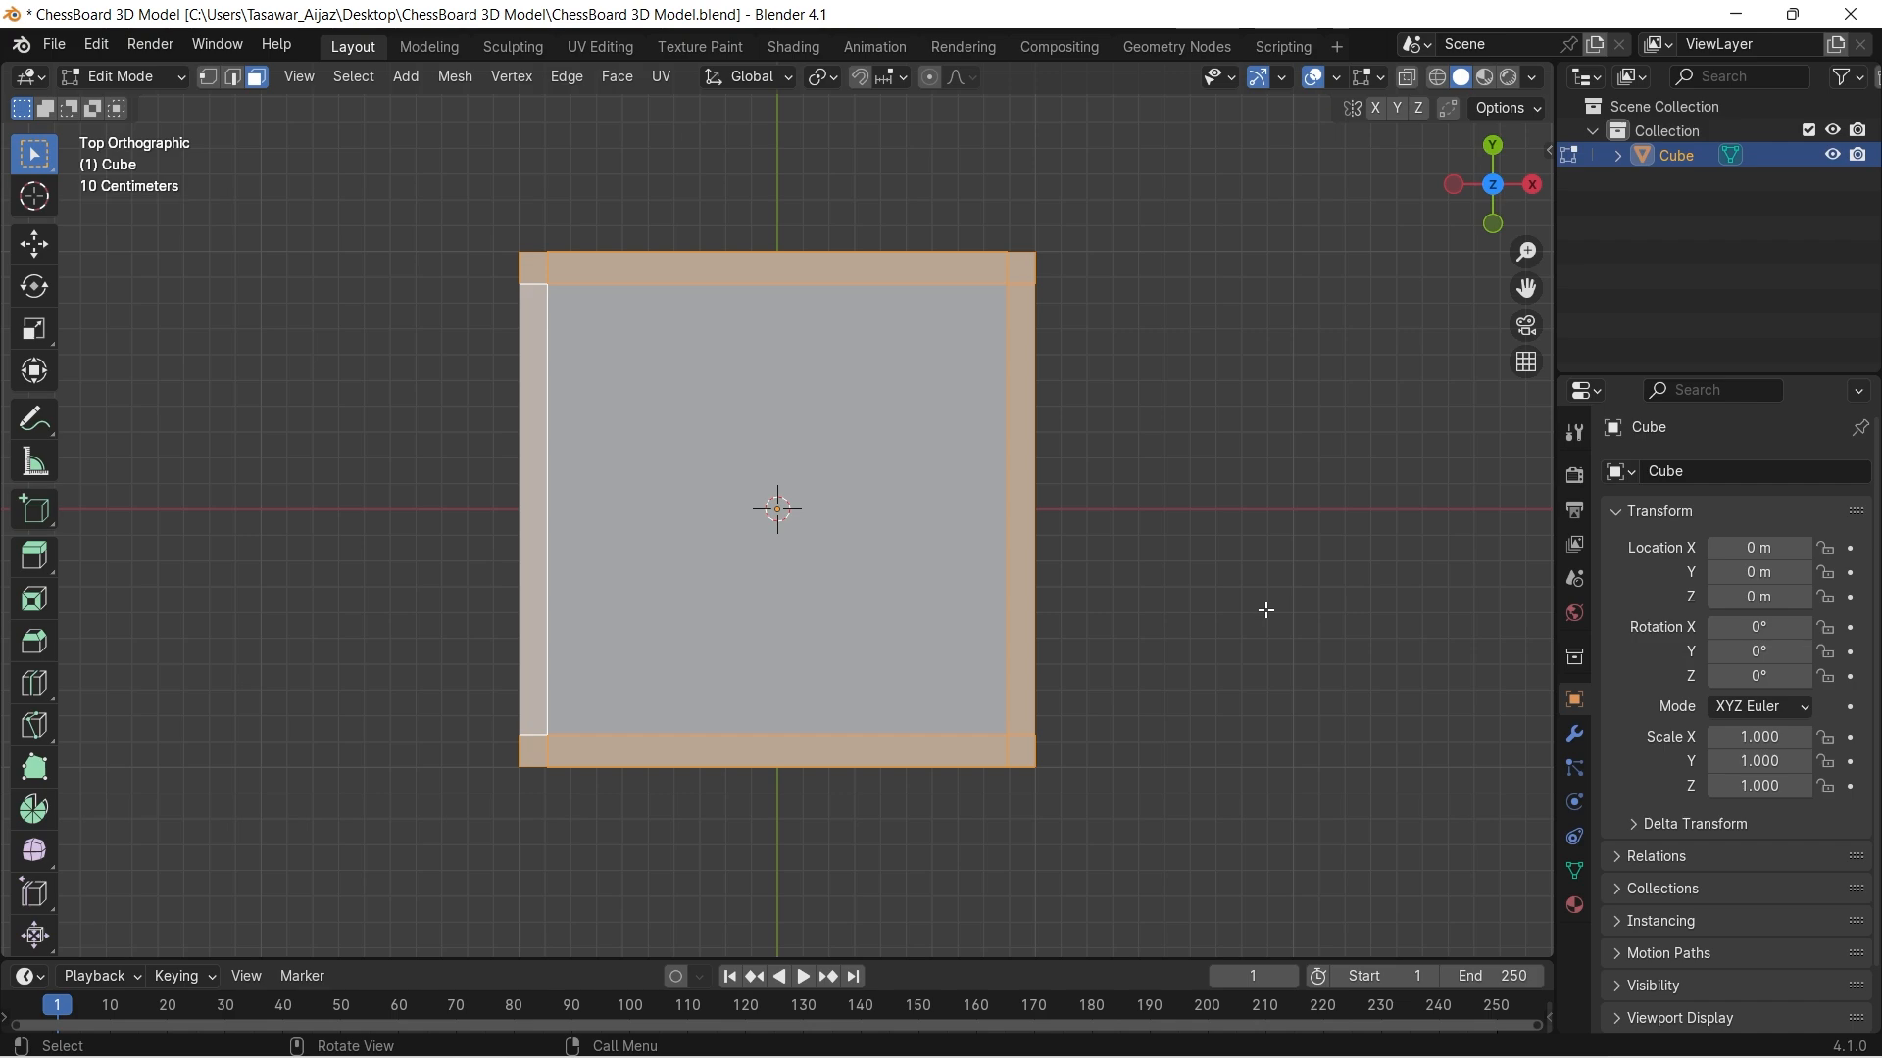
In front view, extrude the selected border faces upward about 0.08 m into a raised rim around the playing area, and deselect.
{"action": "key", "text": "KP_1"}
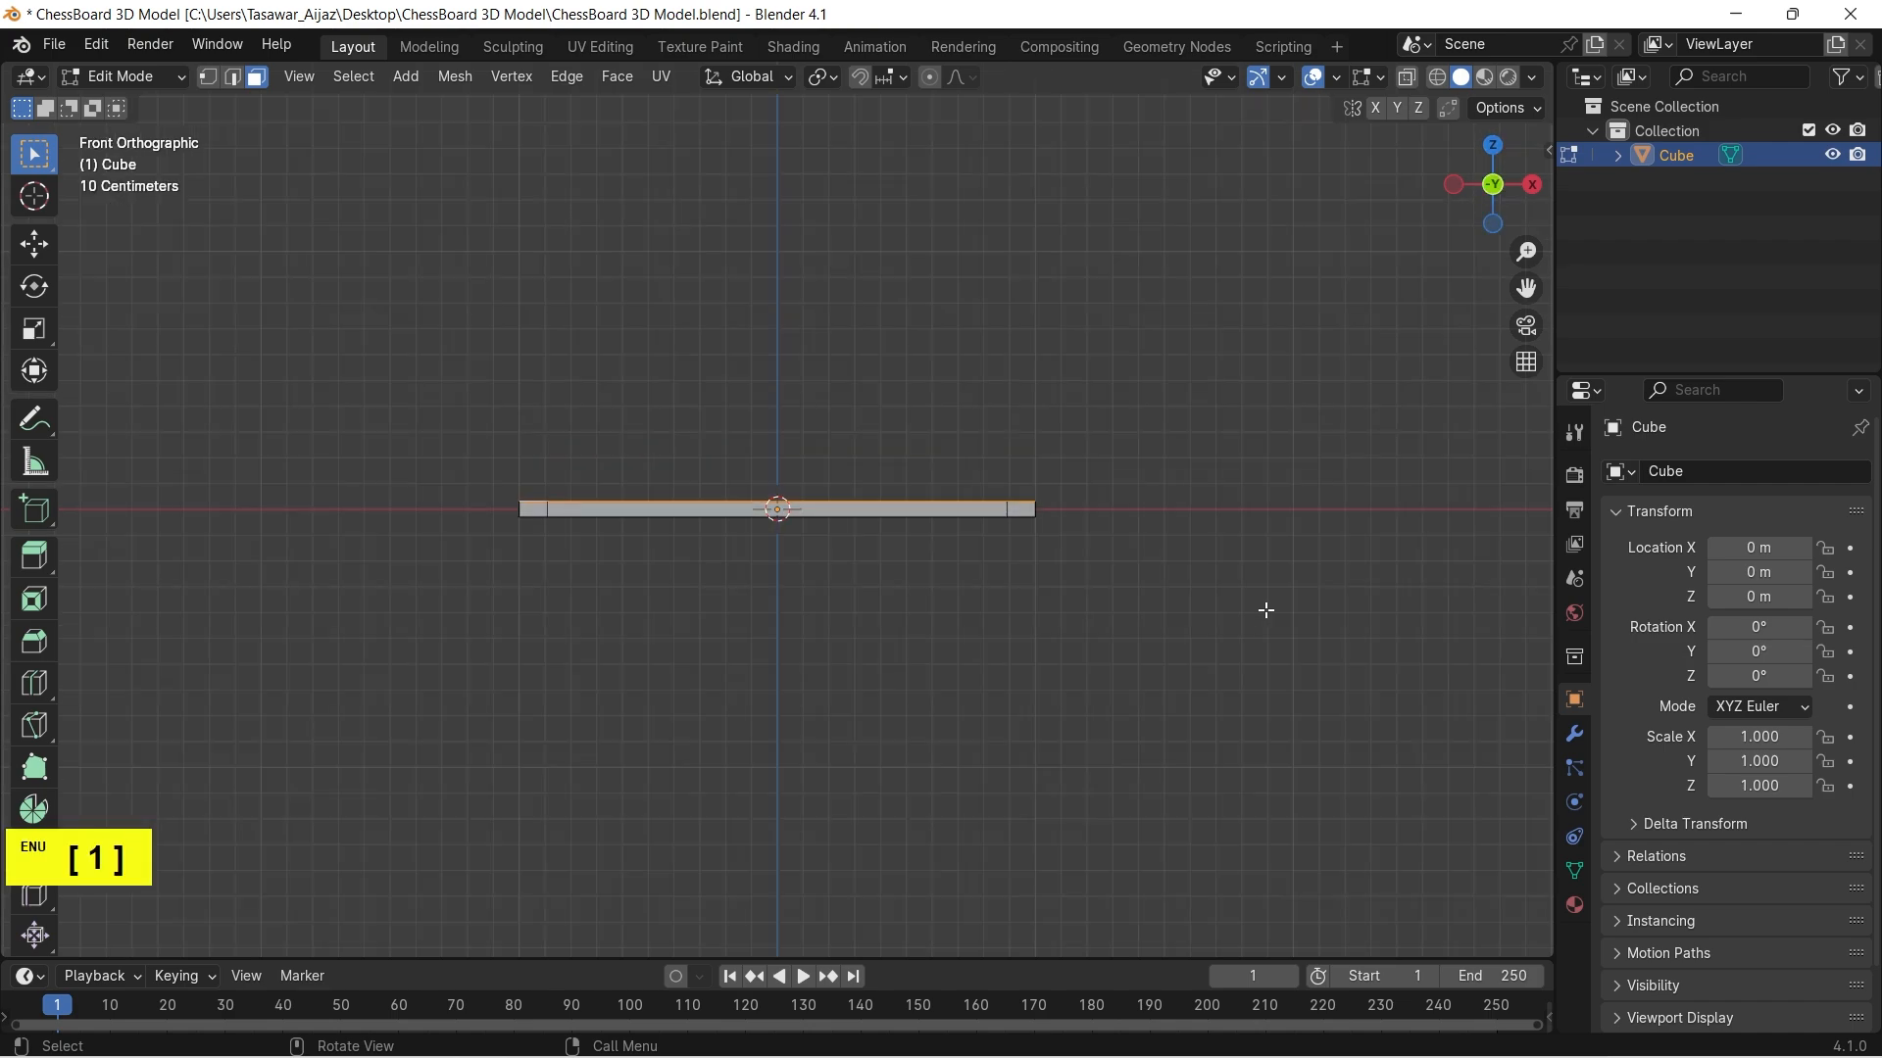
{"action": "key", "text": "e"}
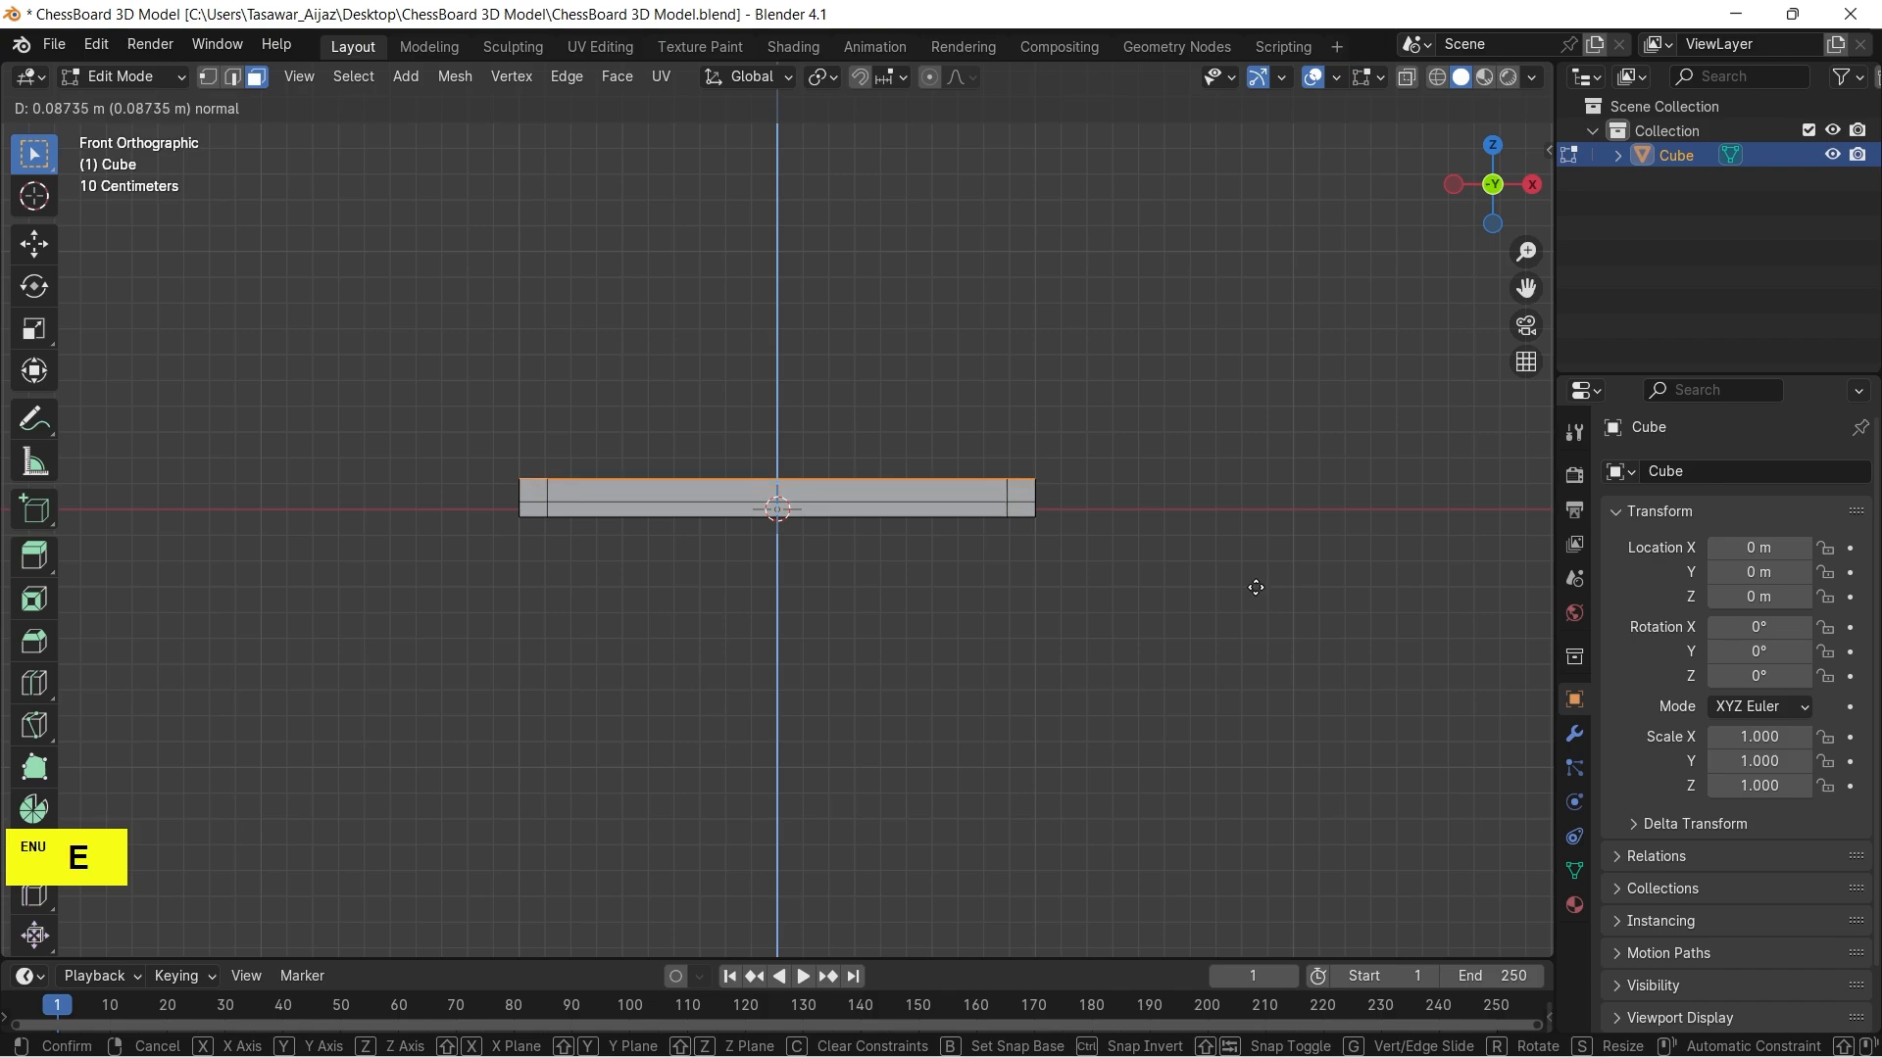
{"action": "left_click", "coordinate": [1244, 592]}
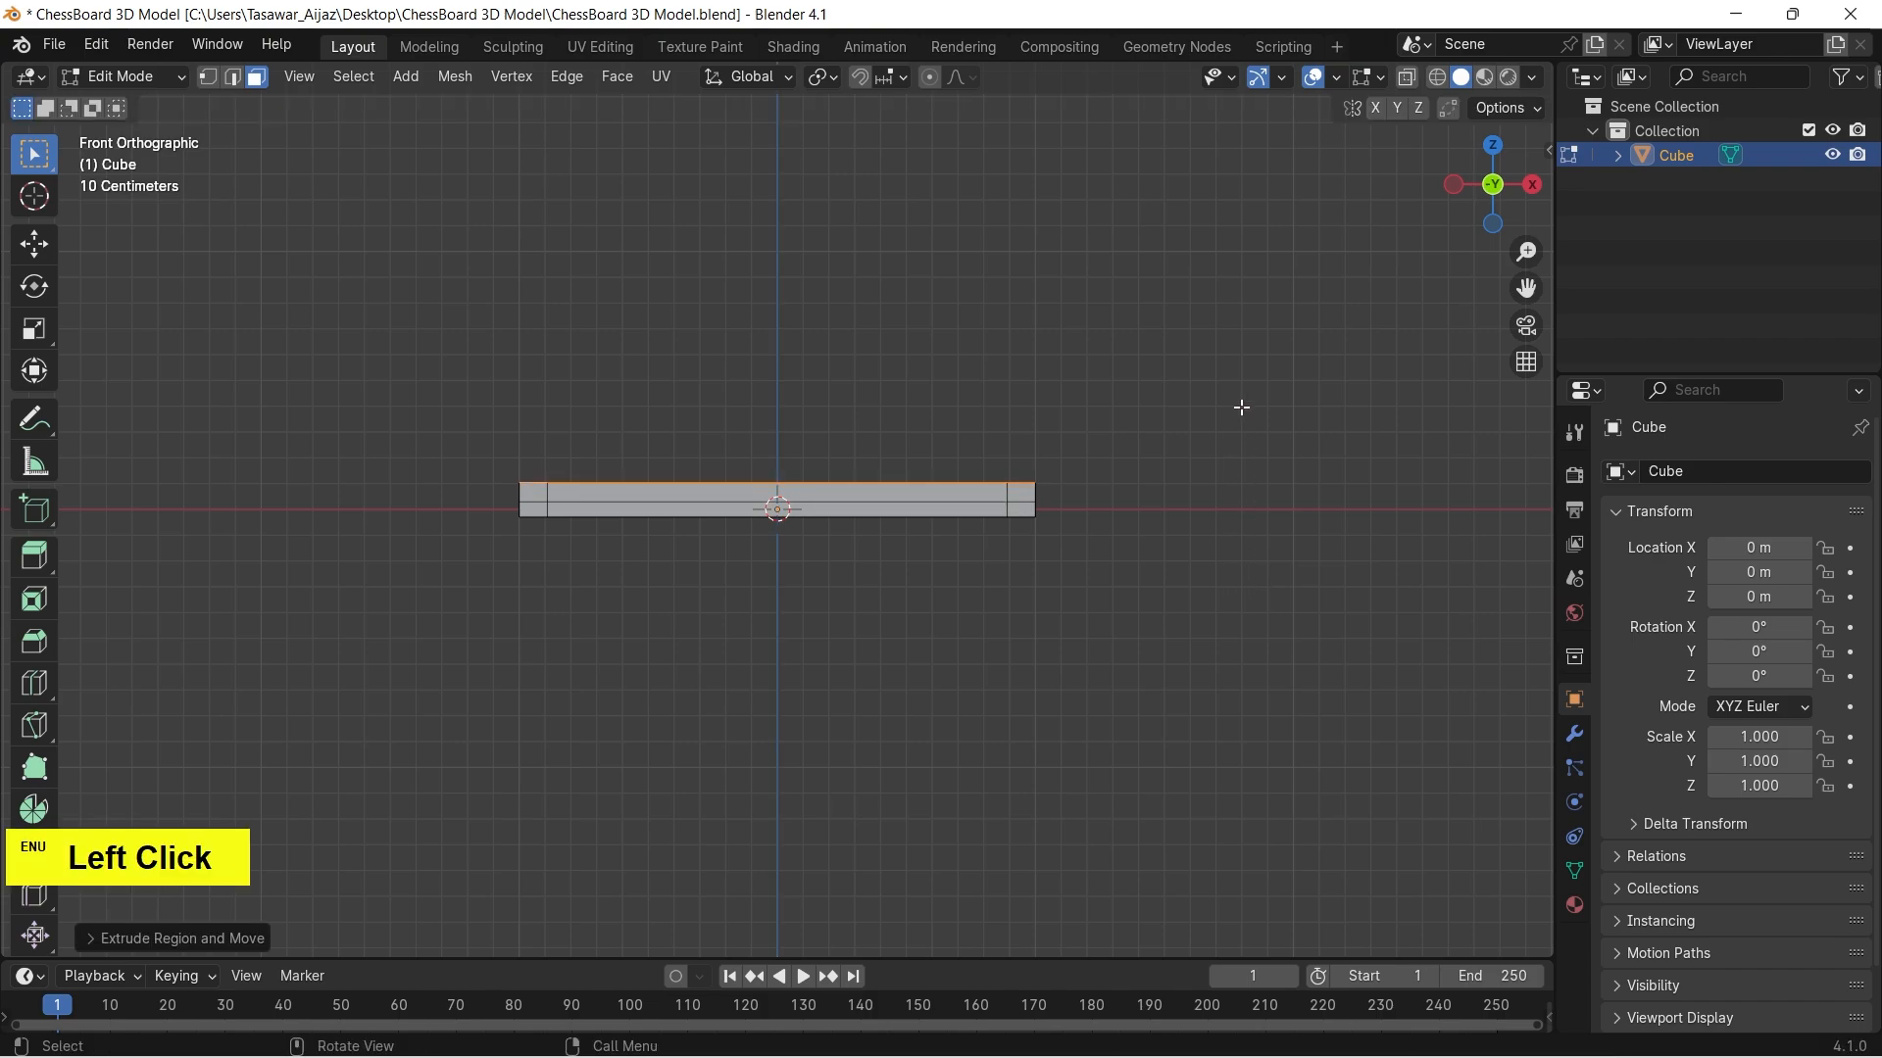
{"action": "left_click", "coordinate": [1241, 405]}
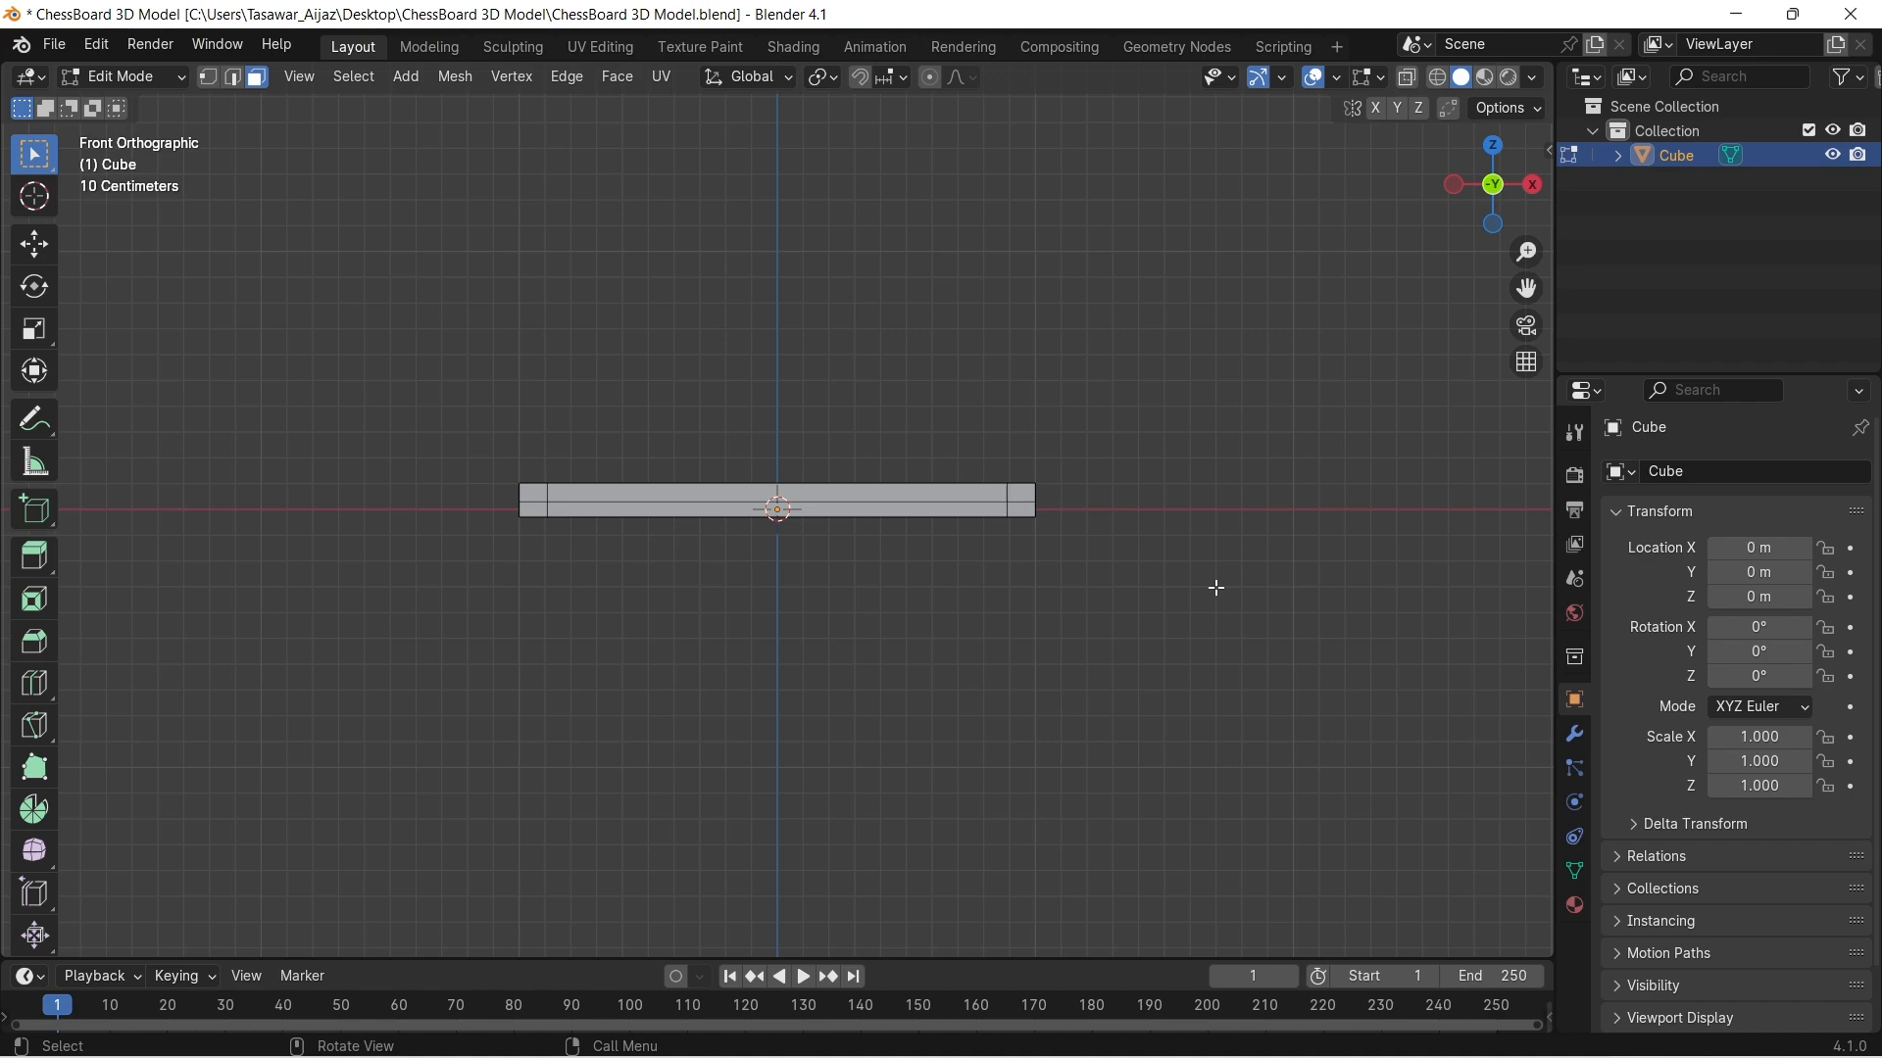
{"action": "middle_click_drag", "start_coordinate": [1251, 474], "coordinate": [1171, 579], "text": "alt"}
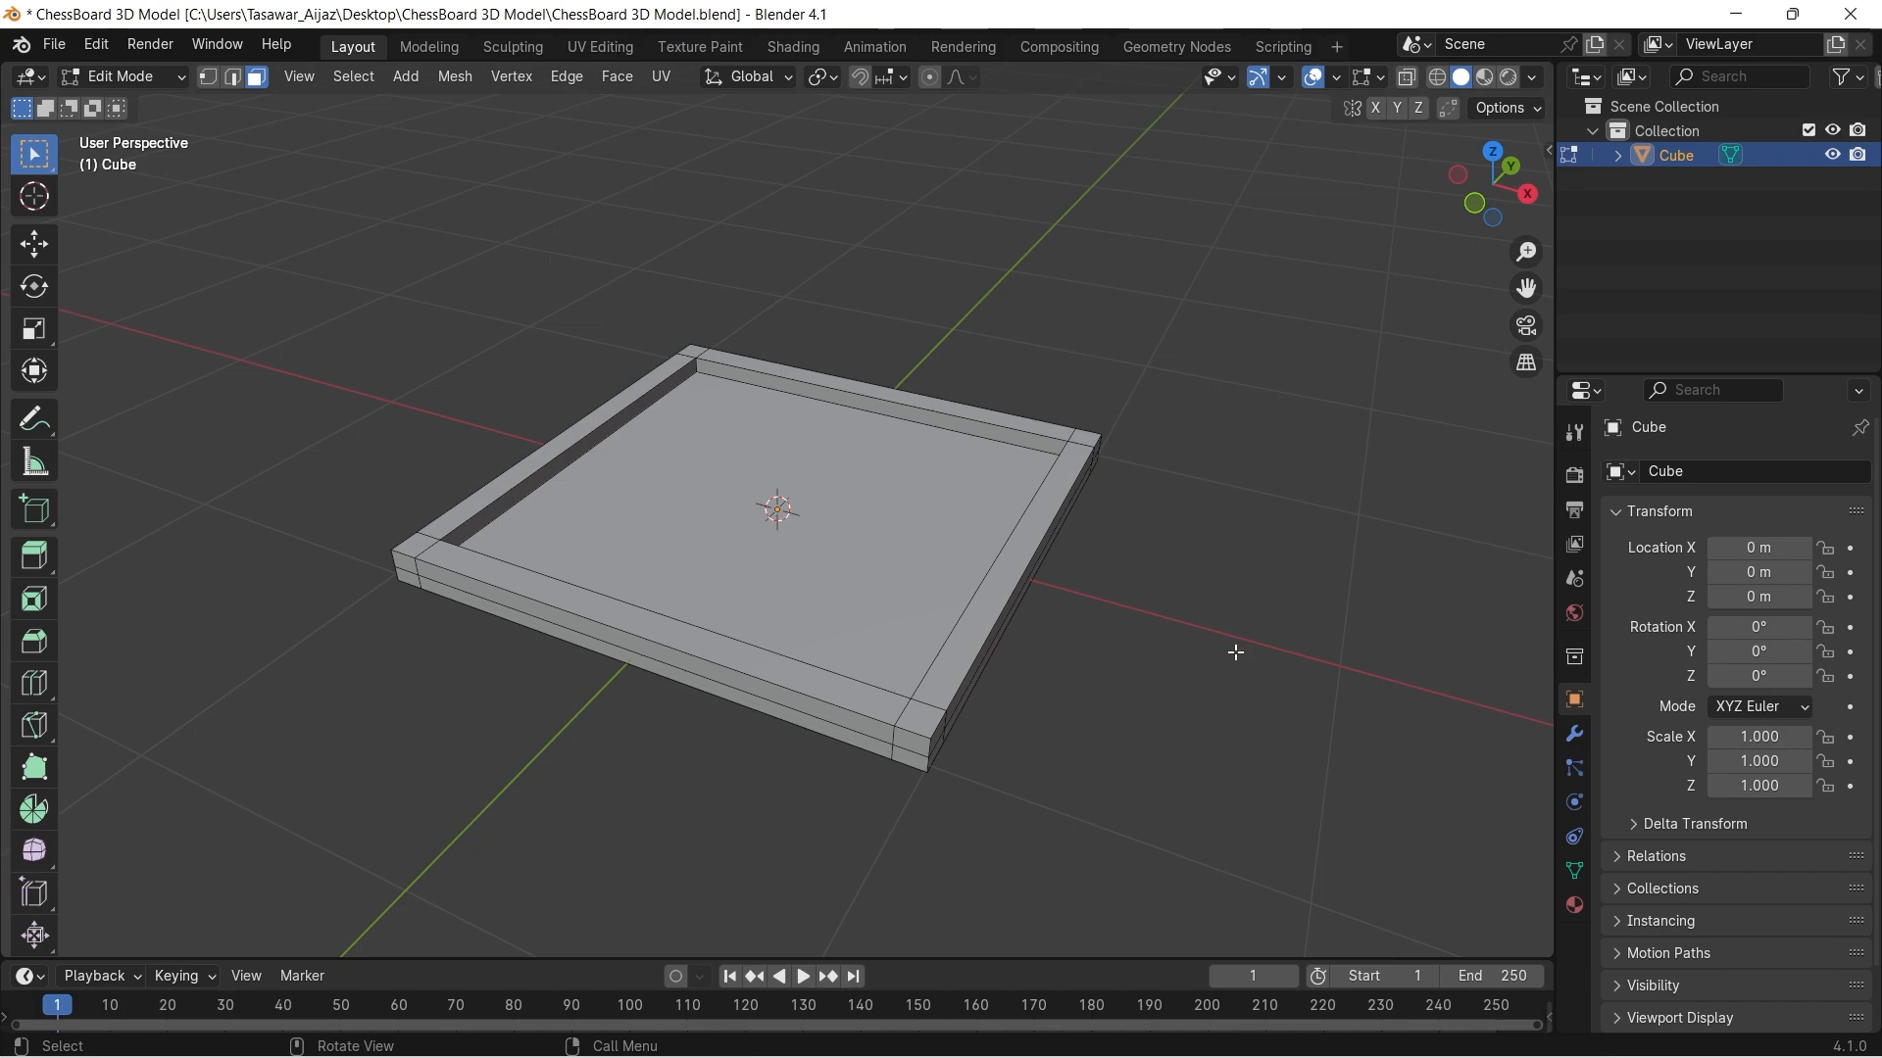
In top view, add seven evenly spaced, unshifted loop cuts running along the X axis between the front and back borders, and deselect.
{"action": "key", "text": "KP_7"}
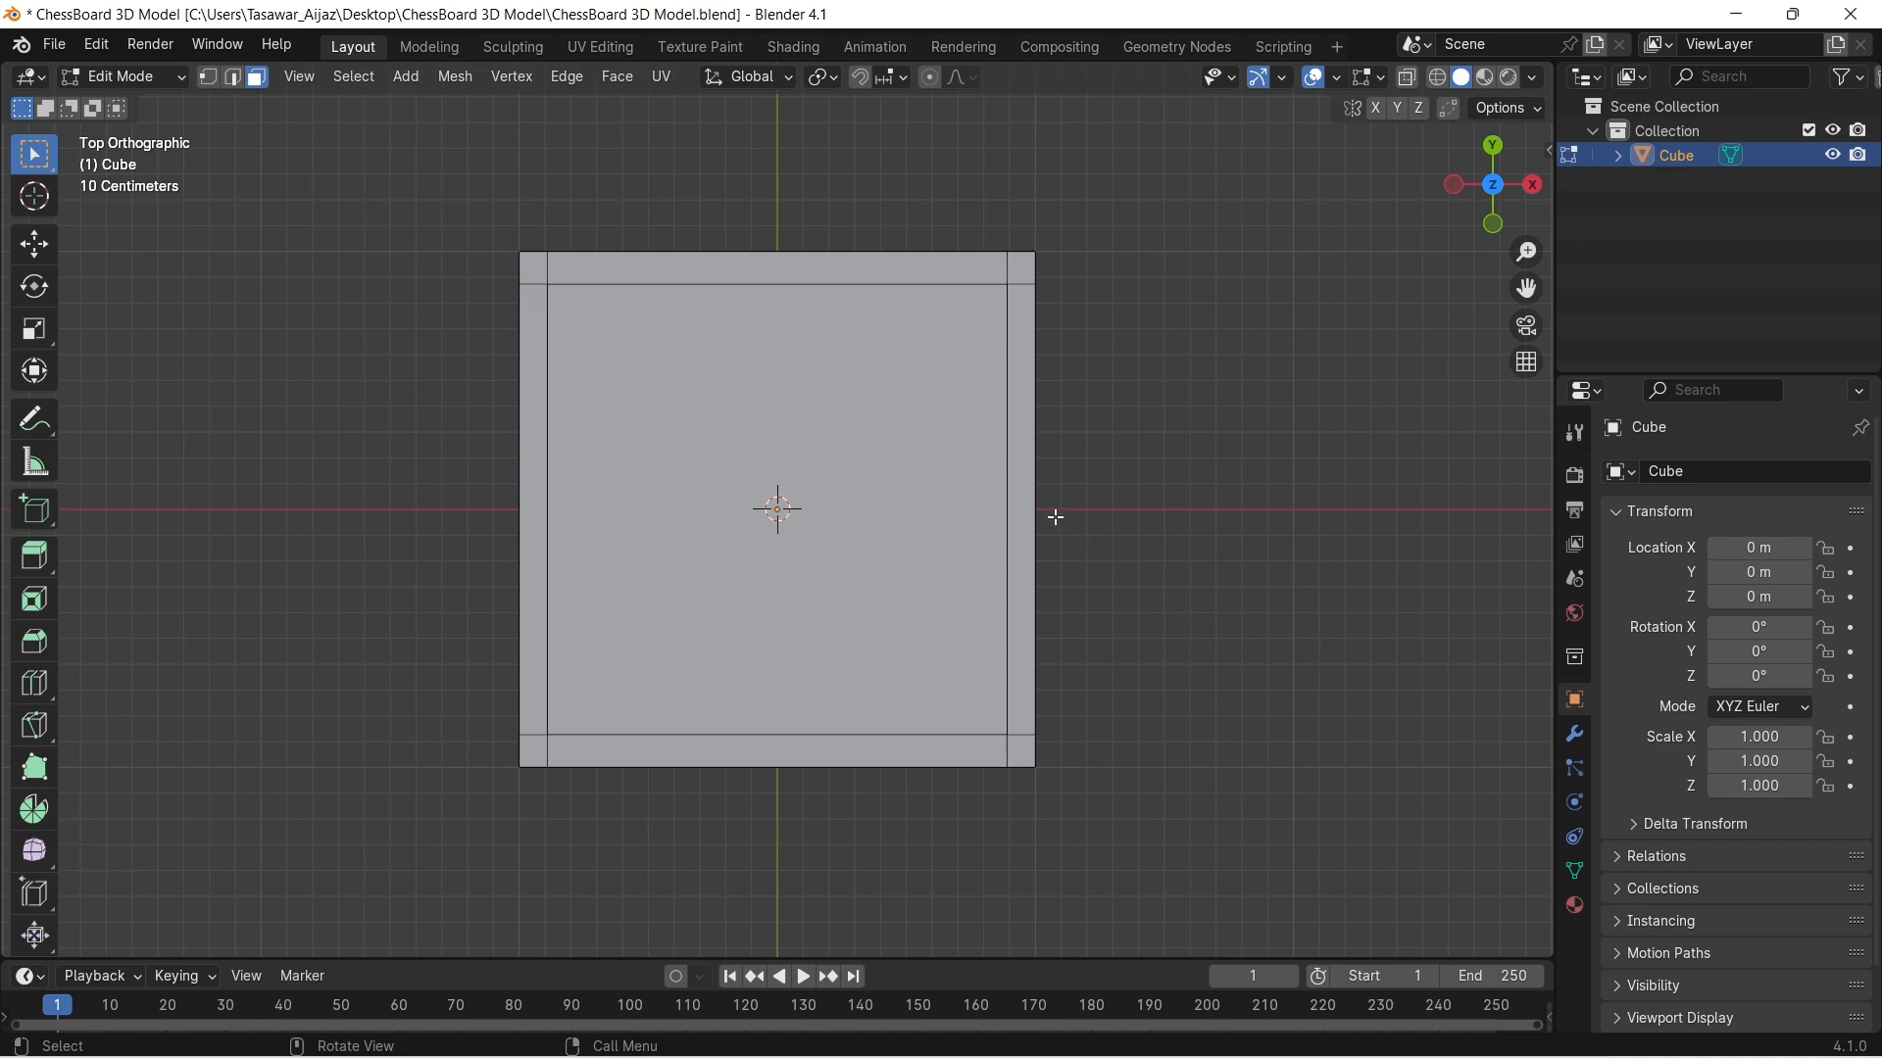
{"action": "key", "text": "ctrl"}
{"action": "key", "text": "ctrl+r"}
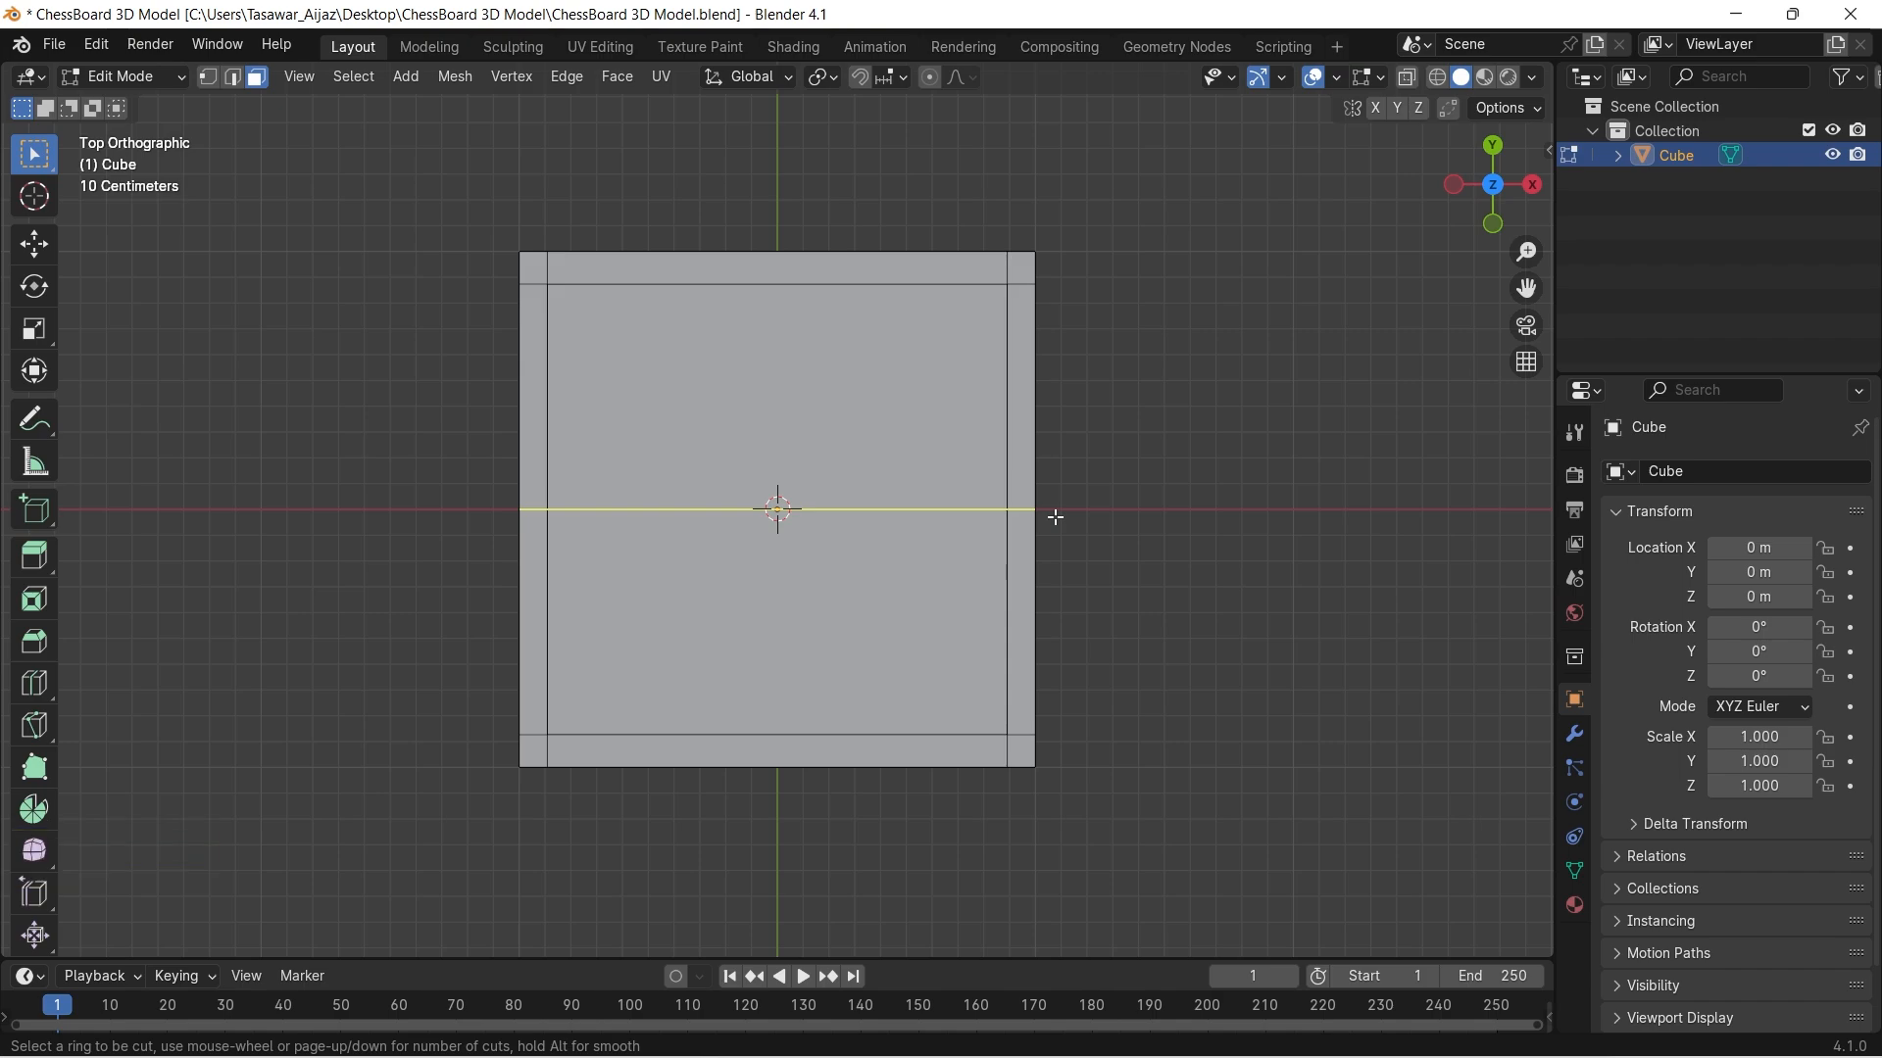
{"action": "key", "text": "7"}
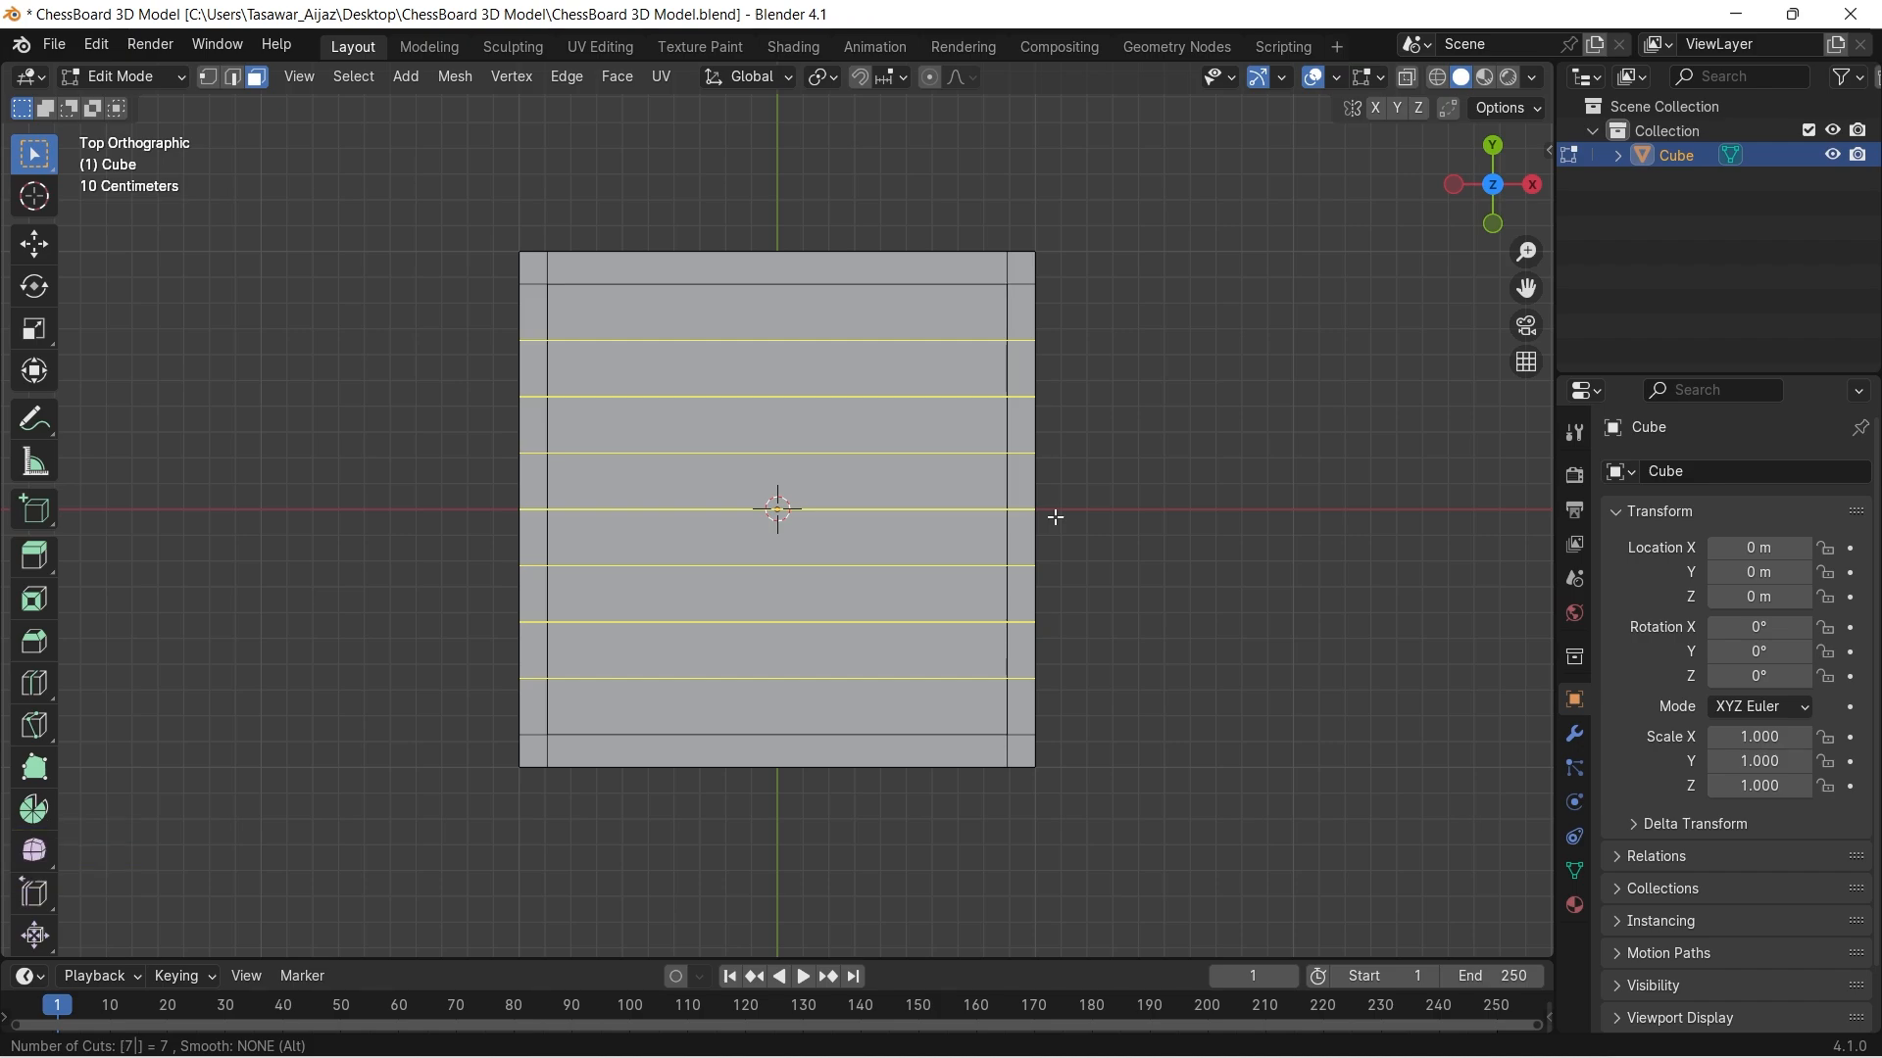
{"action": "left_click", "coordinate": [1055, 518]}
{"action": "left_click", "coordinate": [1055, 518]}
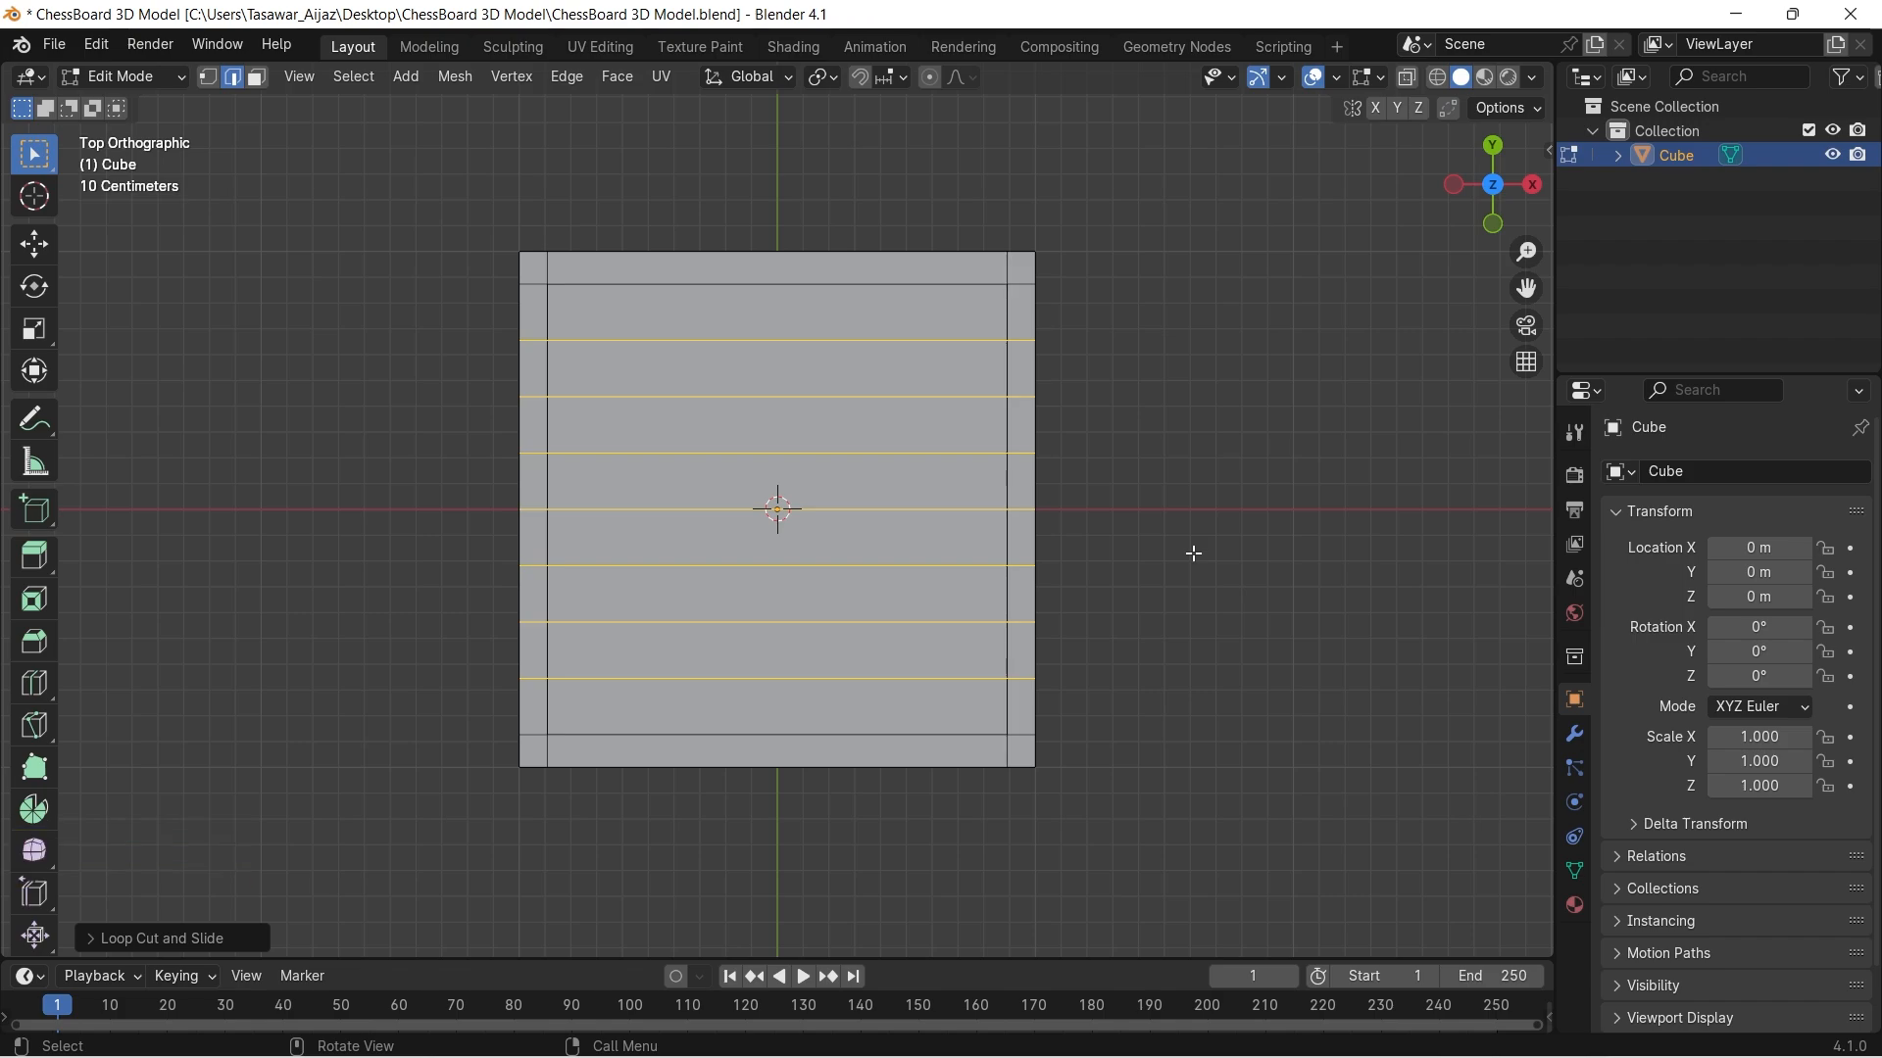
{"action": "left_click", "coordinate": [1233, 427]}
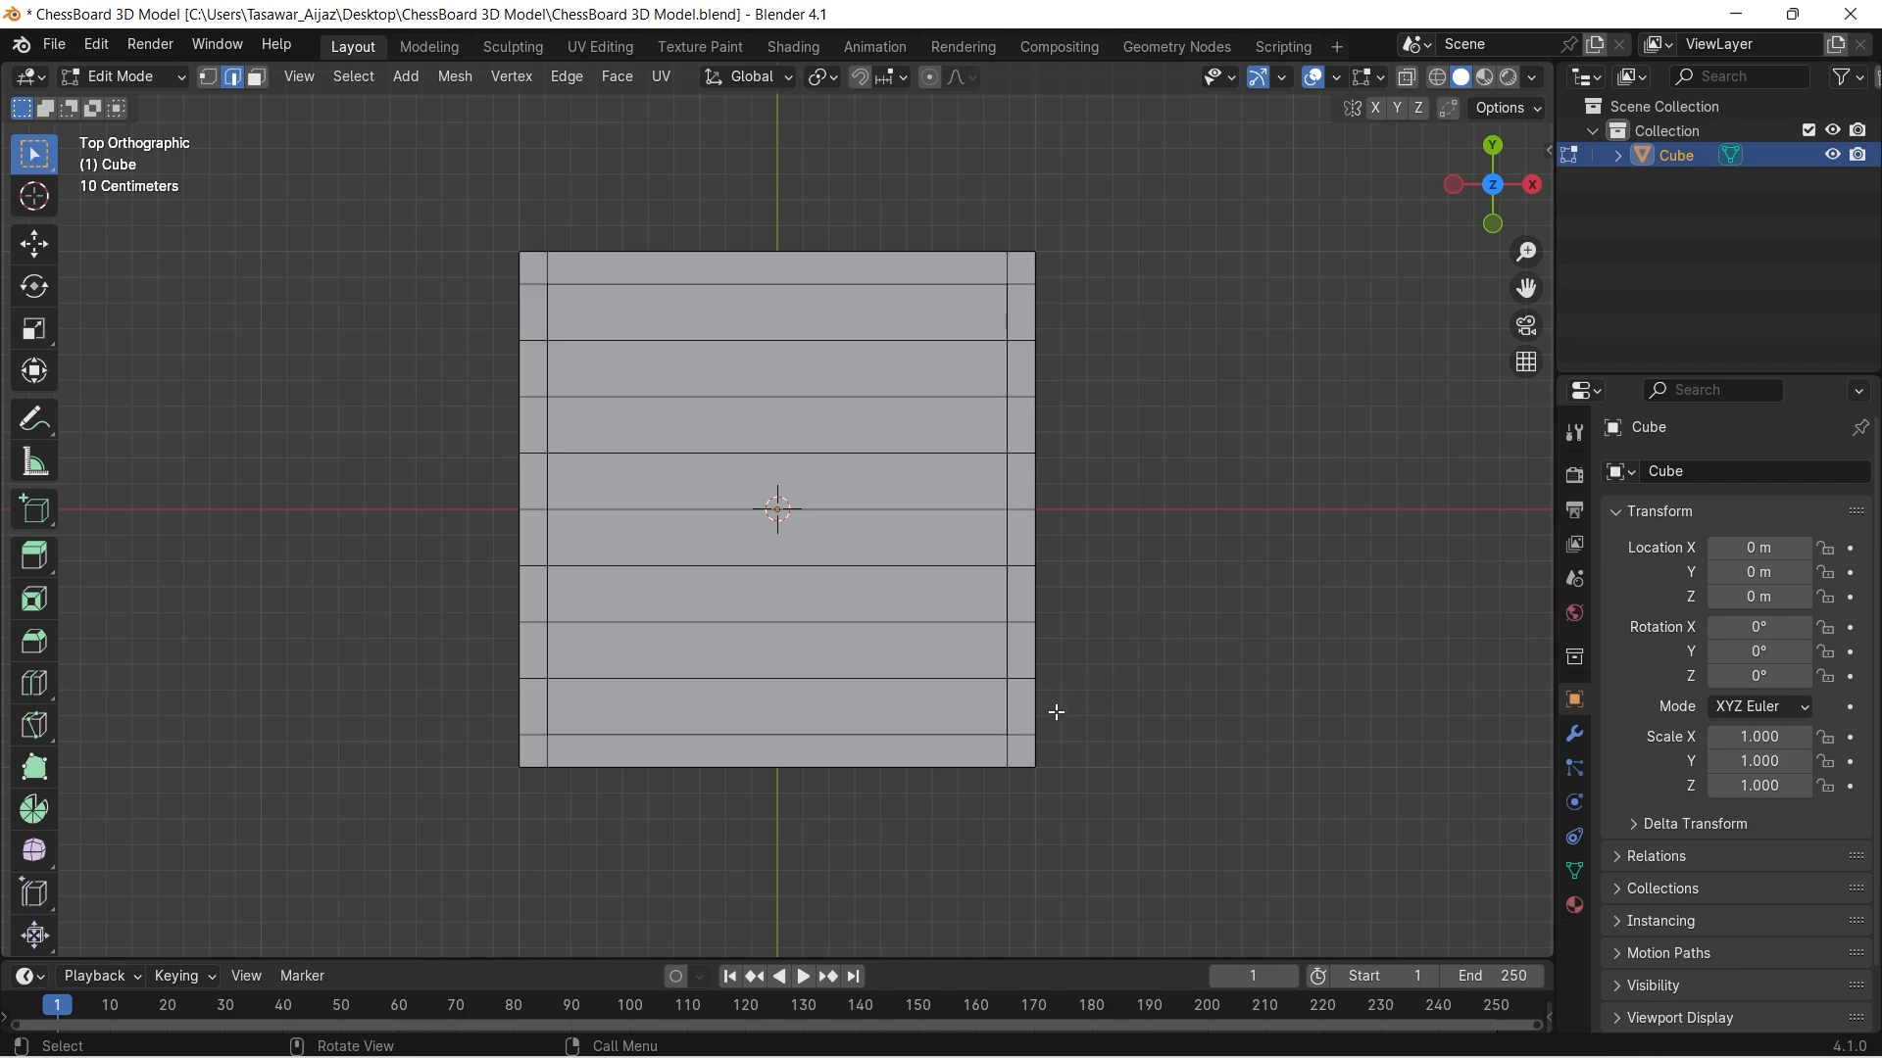
Add seven evenly spaced, unshifted loop cuts running along the Y axis to complete the 8 by 8 grid, and deselect.
{"action": "key", "text": "ctrl+r"}
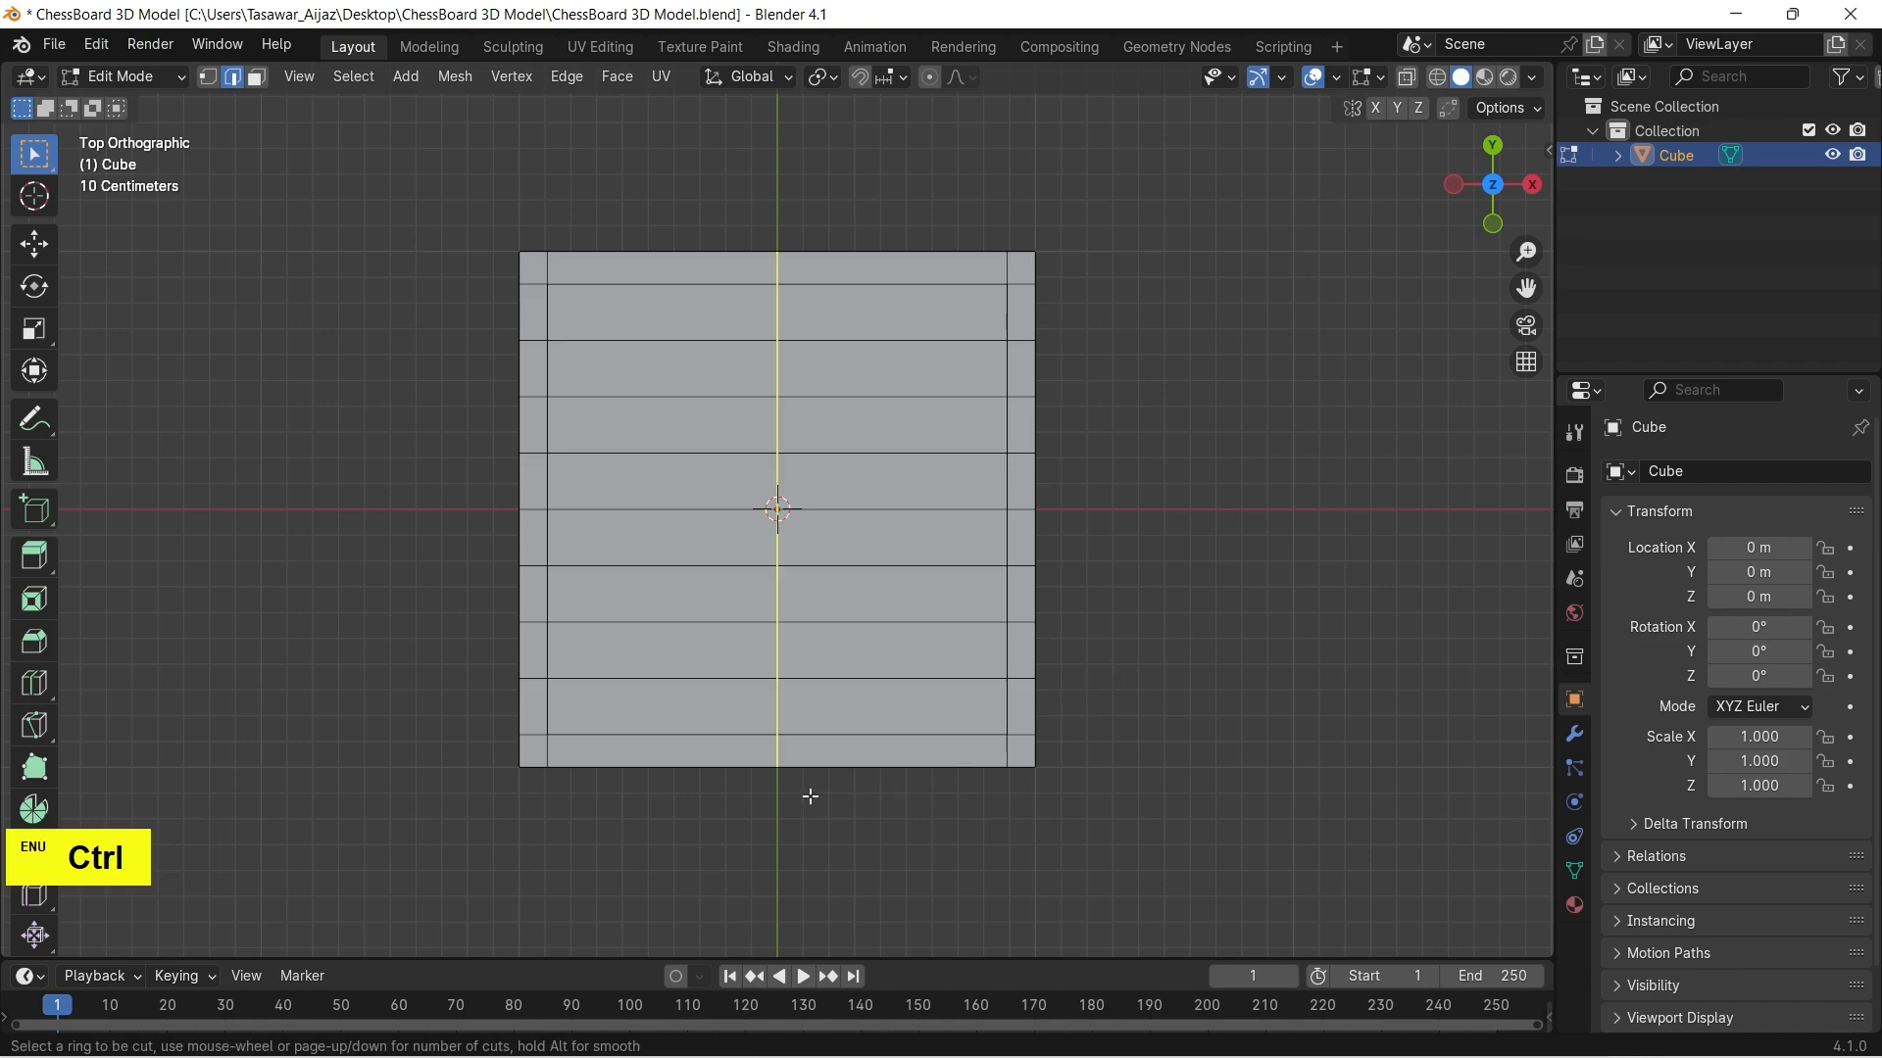
{"action": "key", "text": "7"}
{"action": "left_click", "coordinate": [811, 797]}
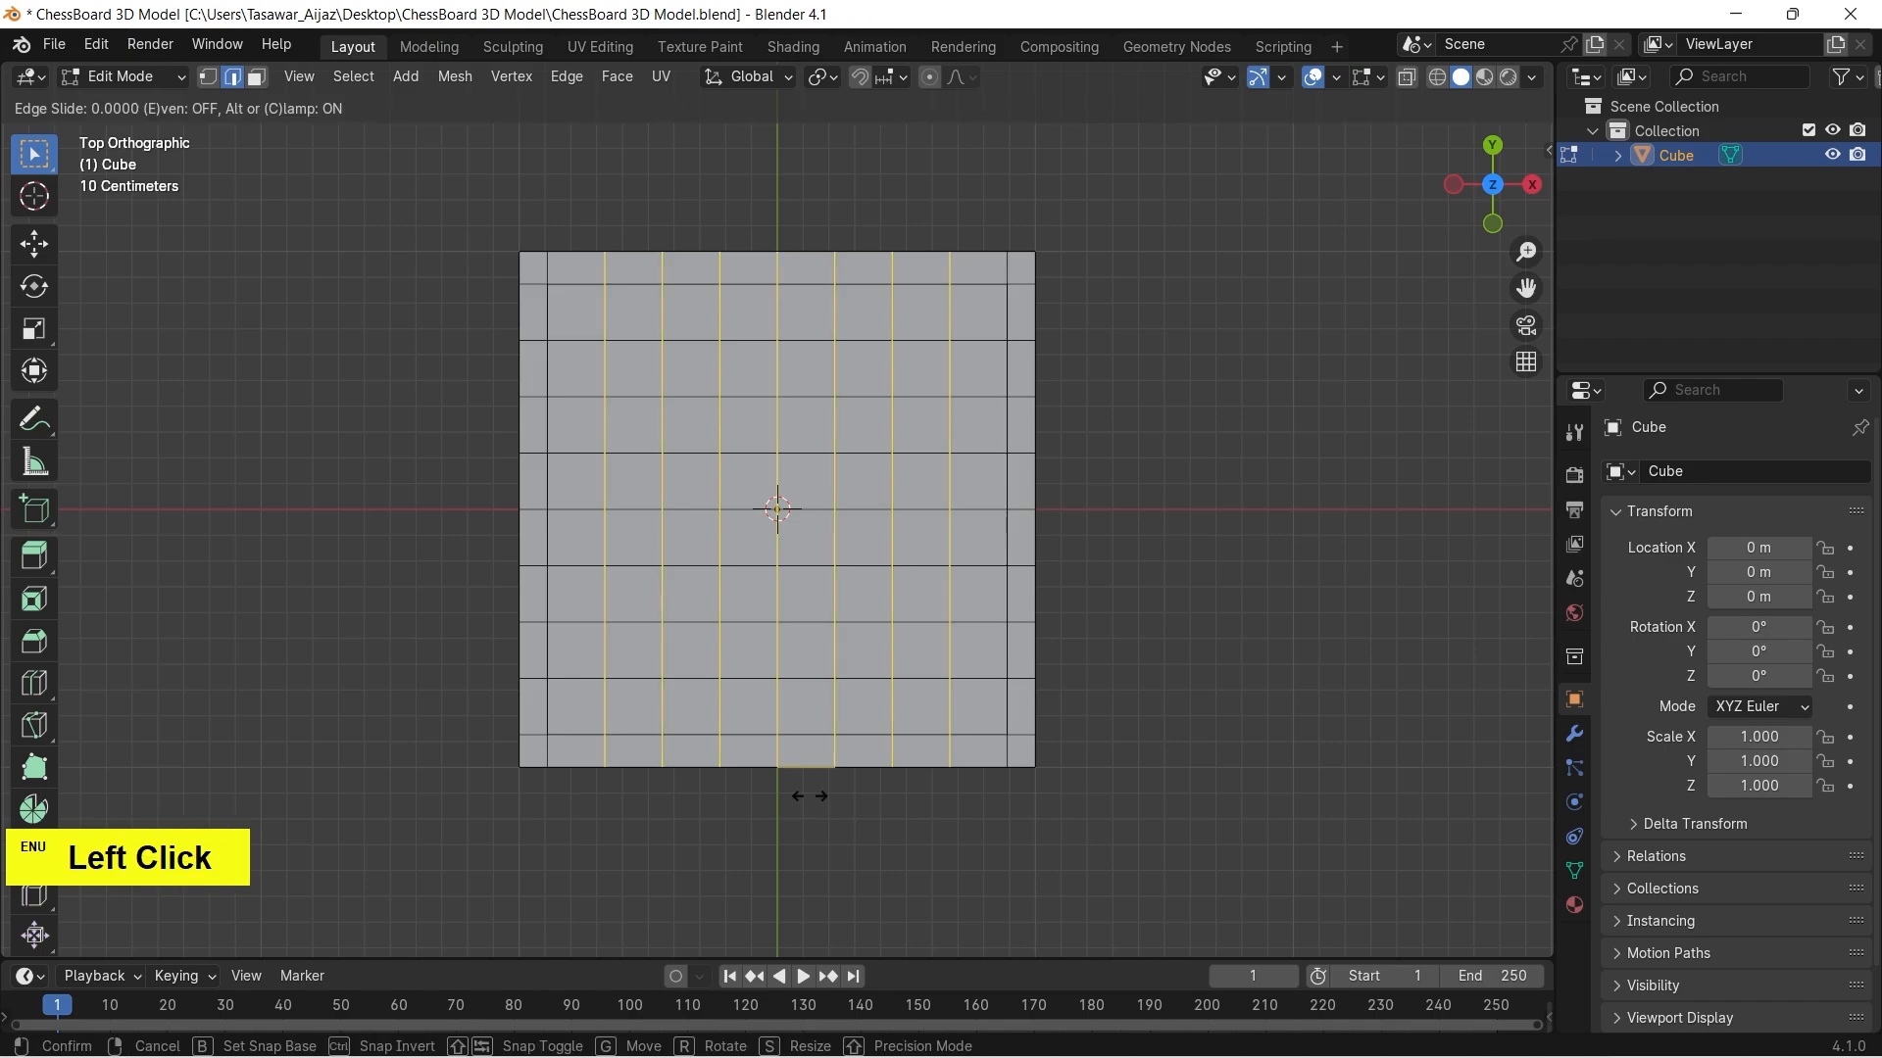
{"action": "left_click", "coordinate": [811, 796]}
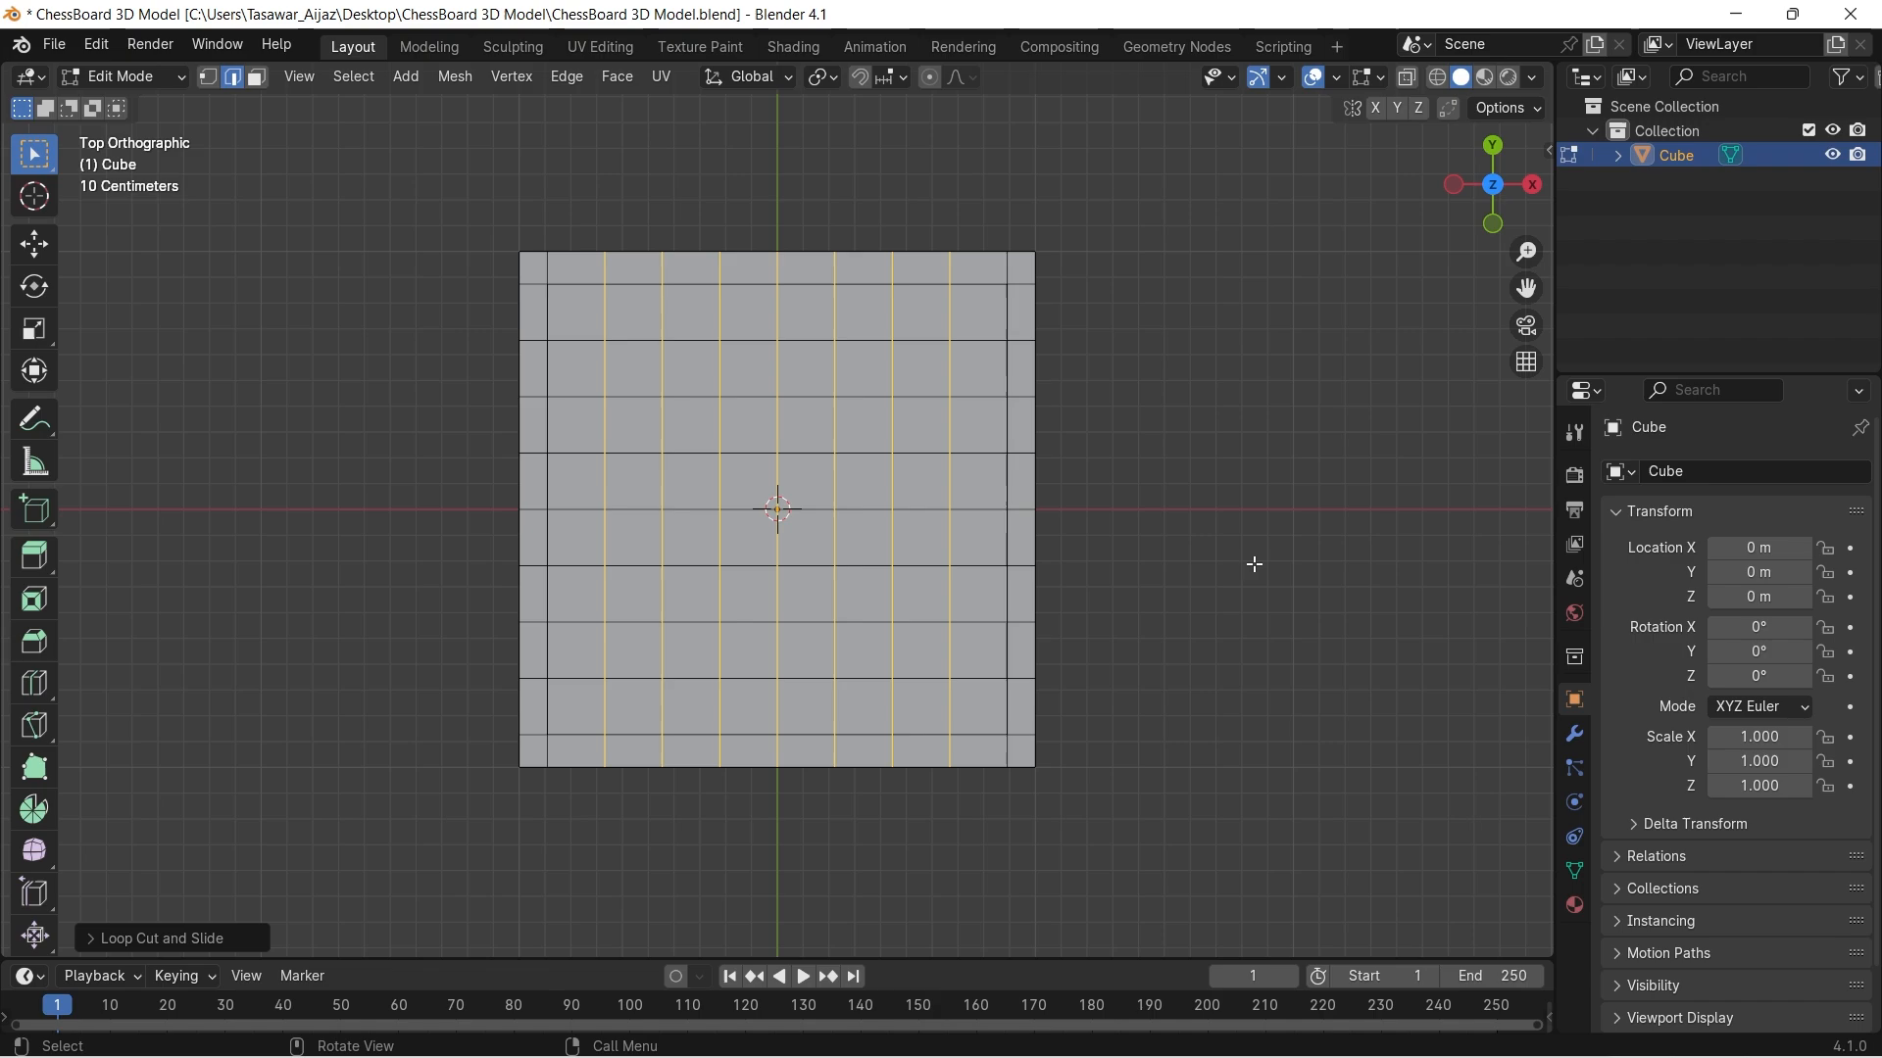
{"action": "left_click", "coordinate": [1251, 560]}
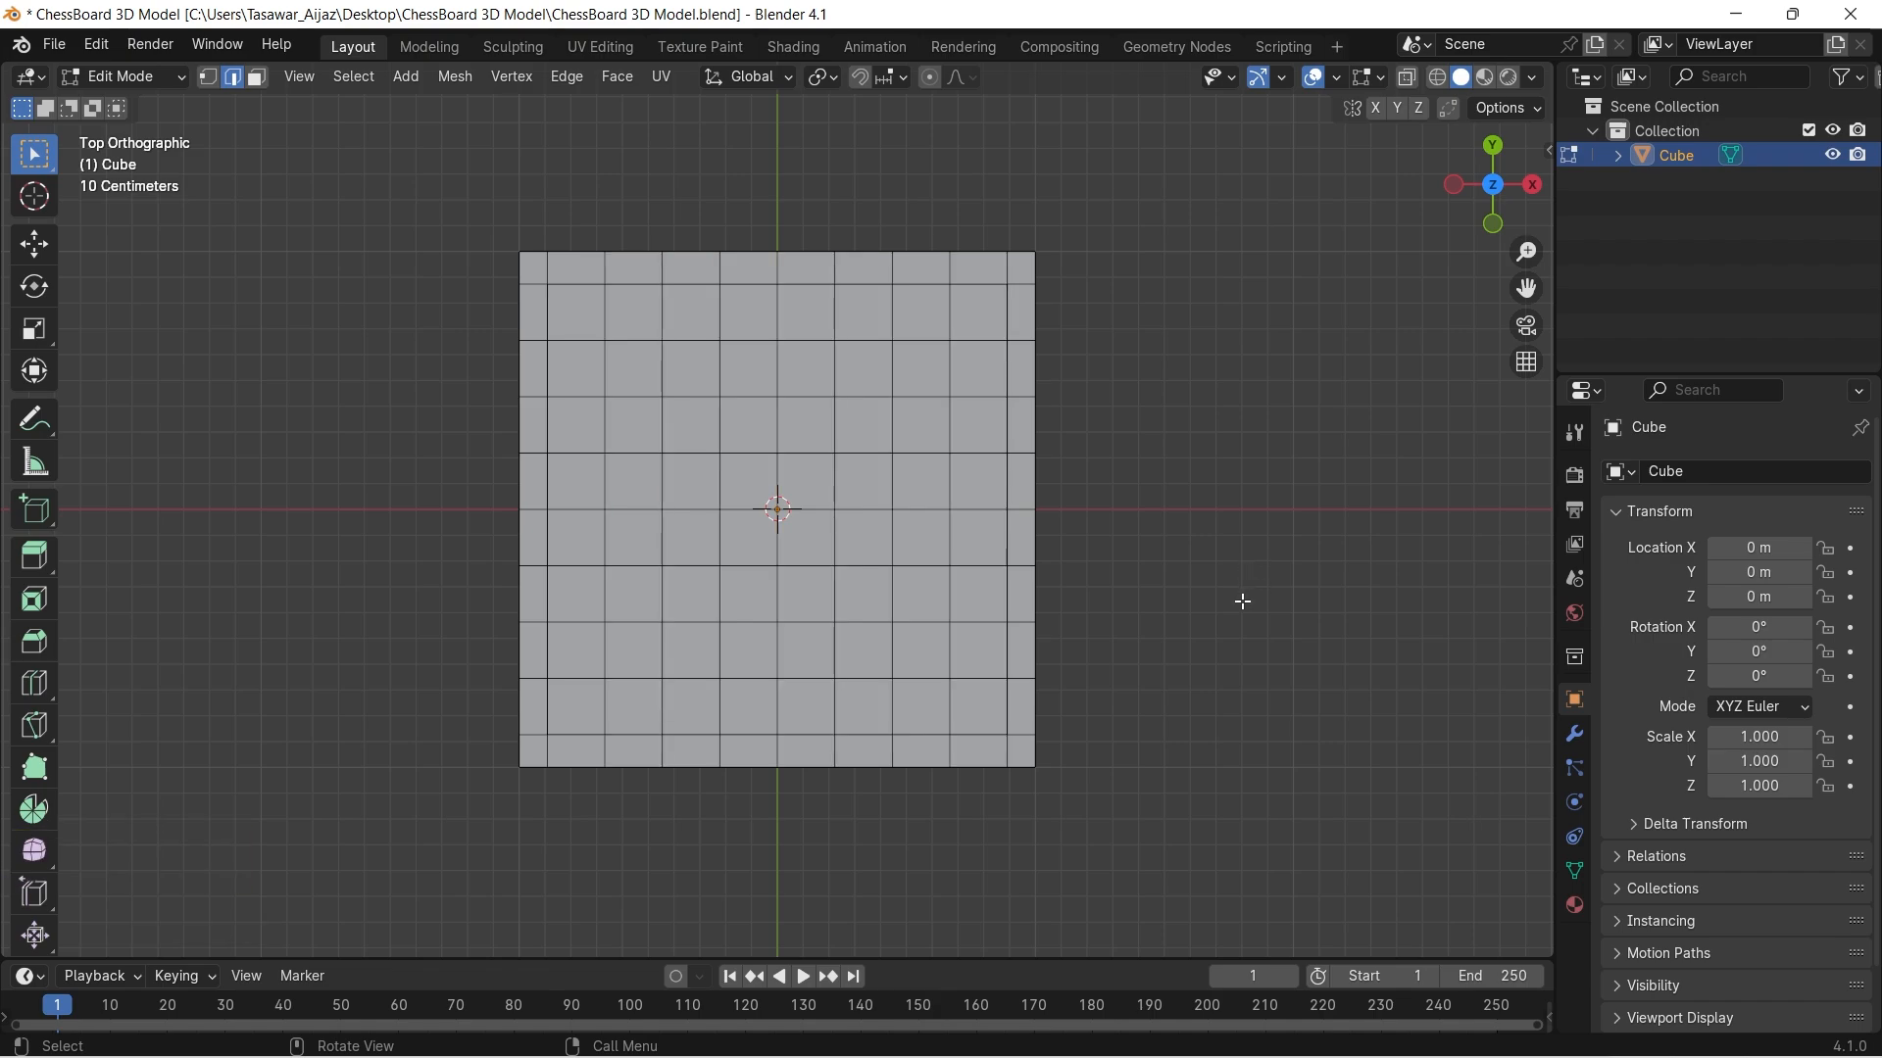
Return to Object Mode and apply Shade Smooth by Angle to the board.
{"action": "key", "text": "Tab"}
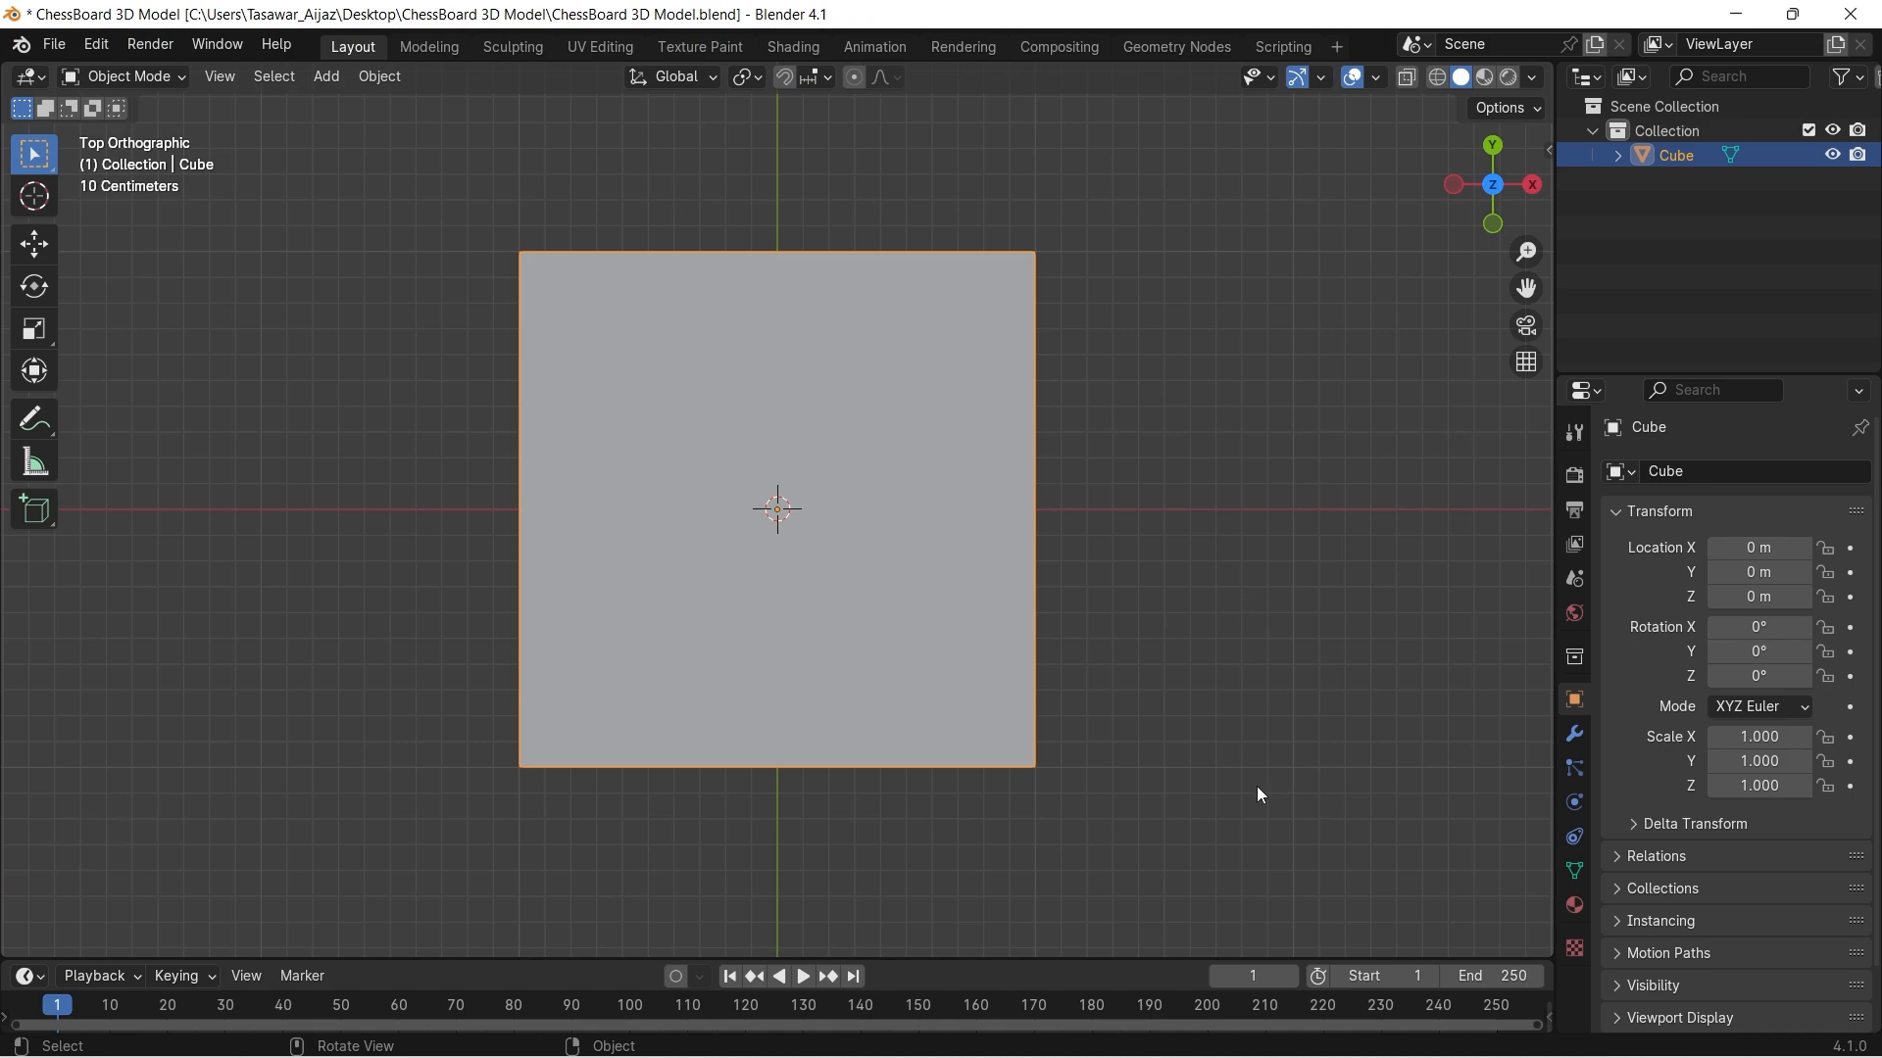
{"action": "left_click_drag", "start_coordinate": [1256, 786], "coordinate": [953, 501], "text": "alt"}
{"action": "right_click", "coordinate": [948, 497]}
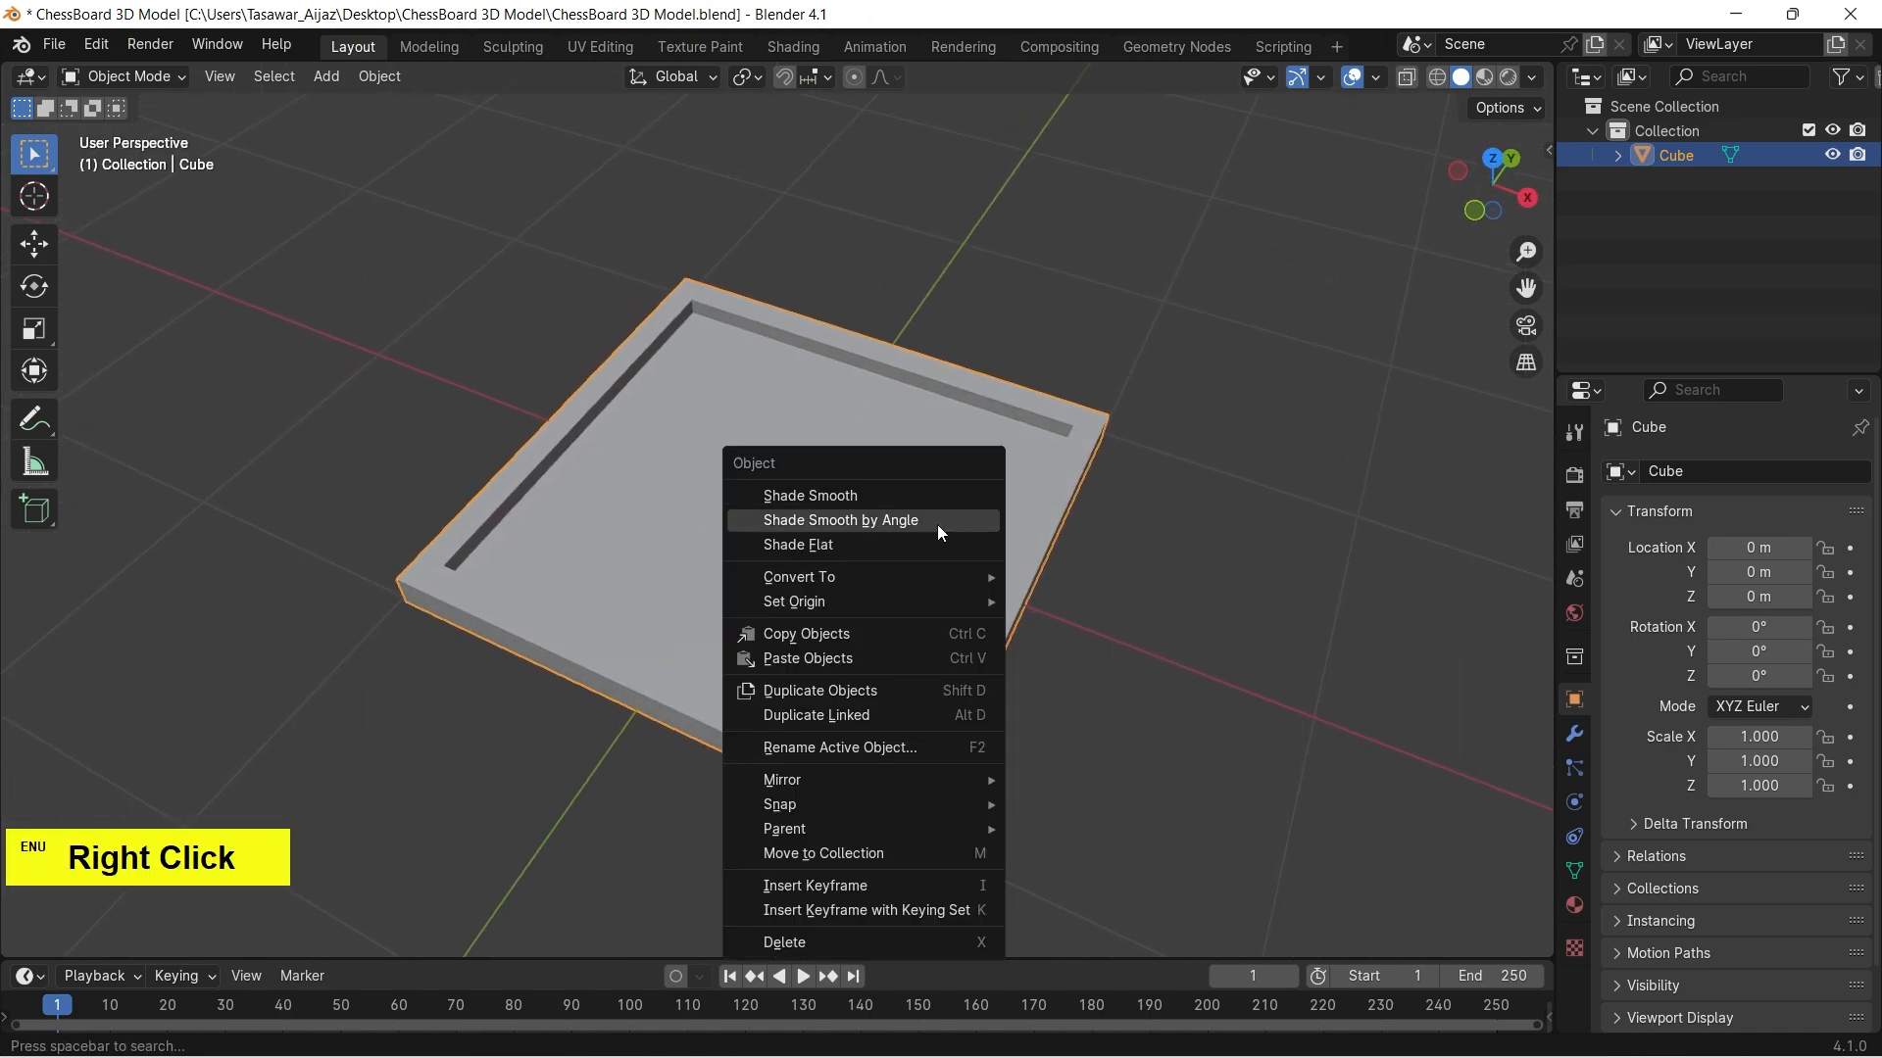
{"action": "left_click", "coordinate": [936, 523]}
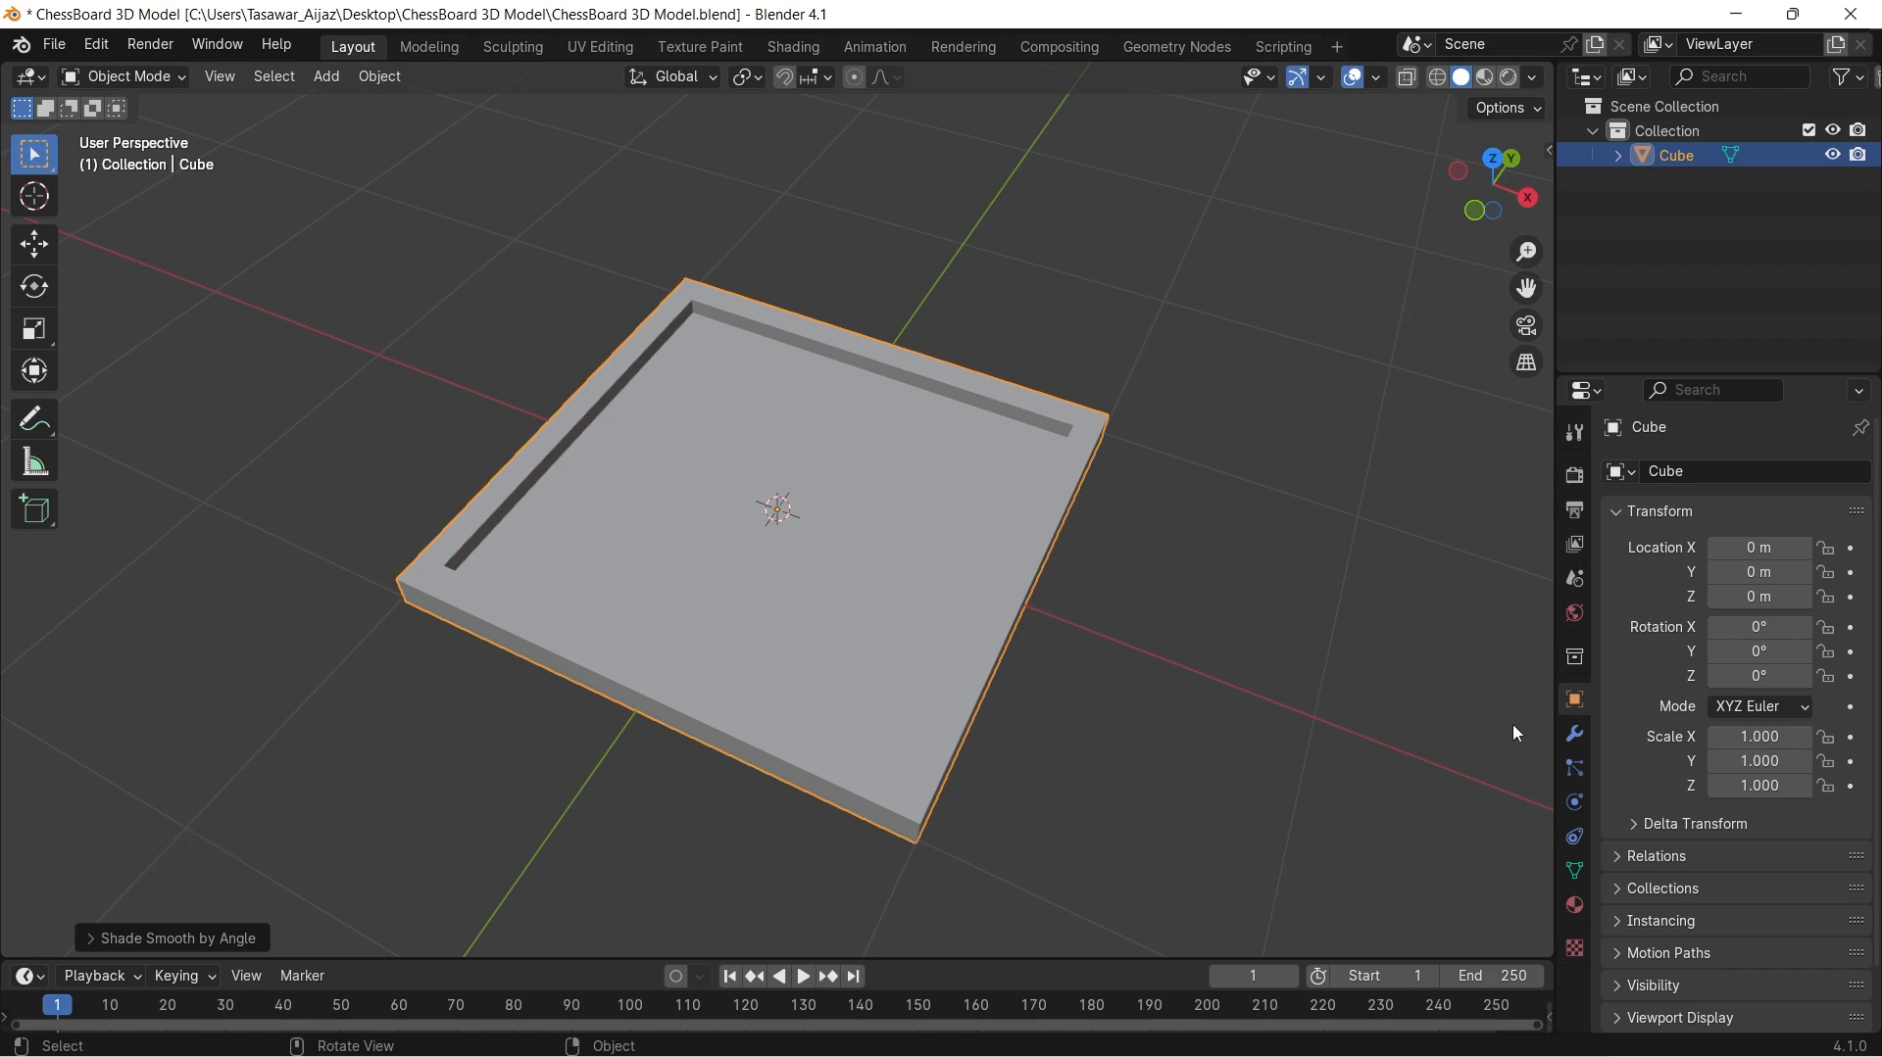
Add a Bevel modifier to the board with 3 segments and an amount of 0.01 m, and deselect the board.
{"action": "left_click", "coordinate": [1574, 734]}
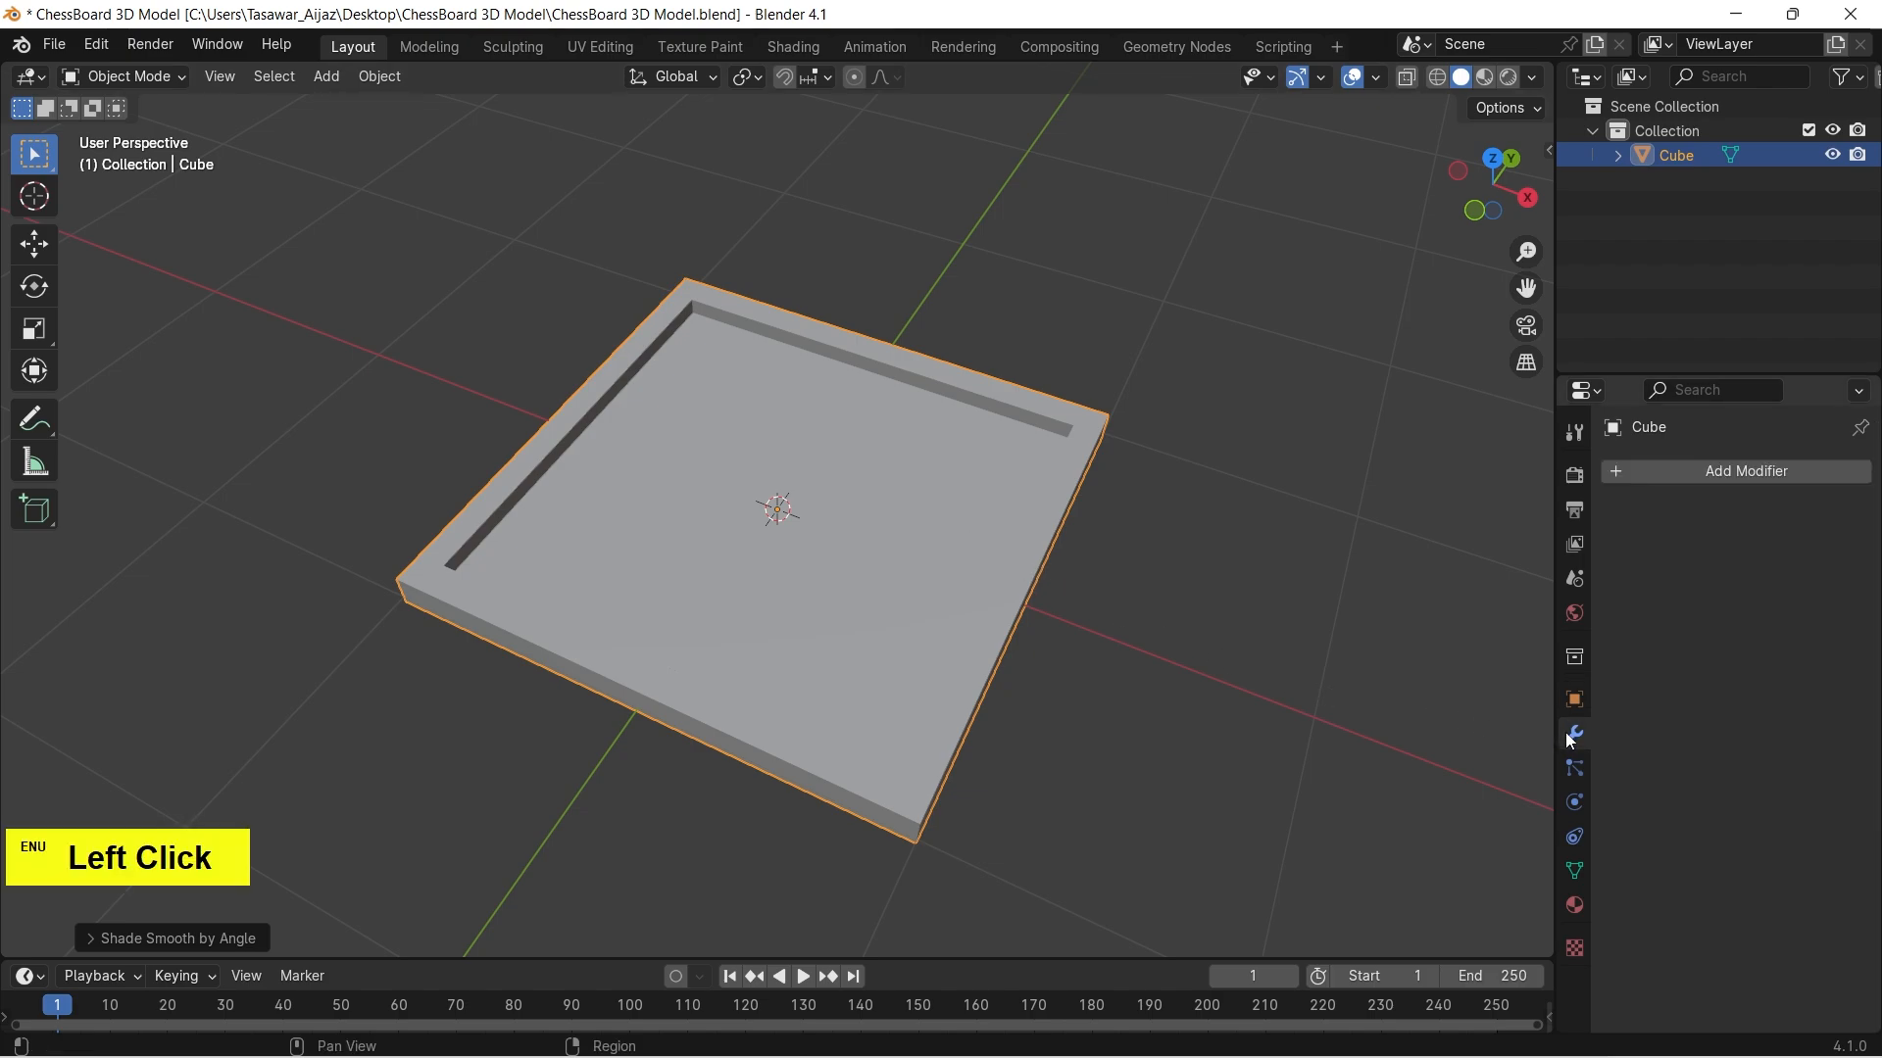
{"action": "left_click", "coordinate": [1737, 478]}
{"action": "mouse_move", "coordinate": [1664, 569]}
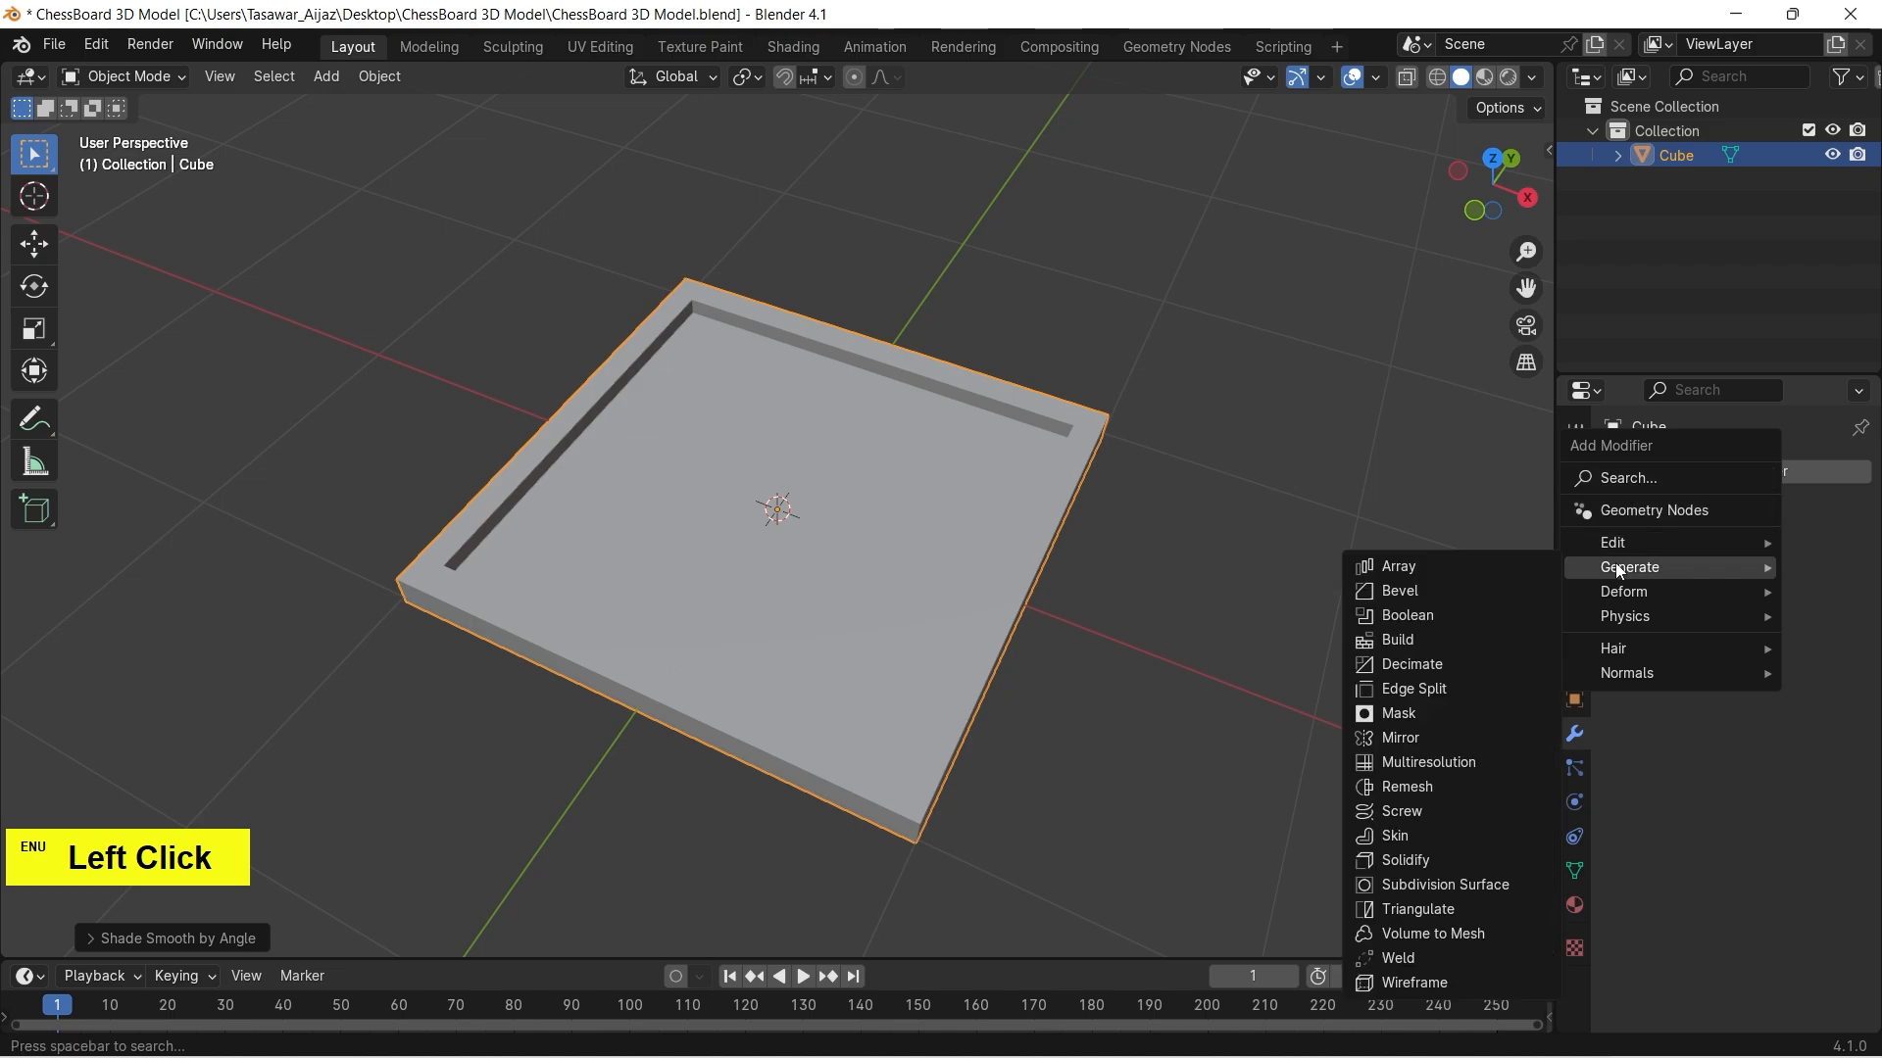
{"action": "left_click", "coordinate": [1448, 590]}
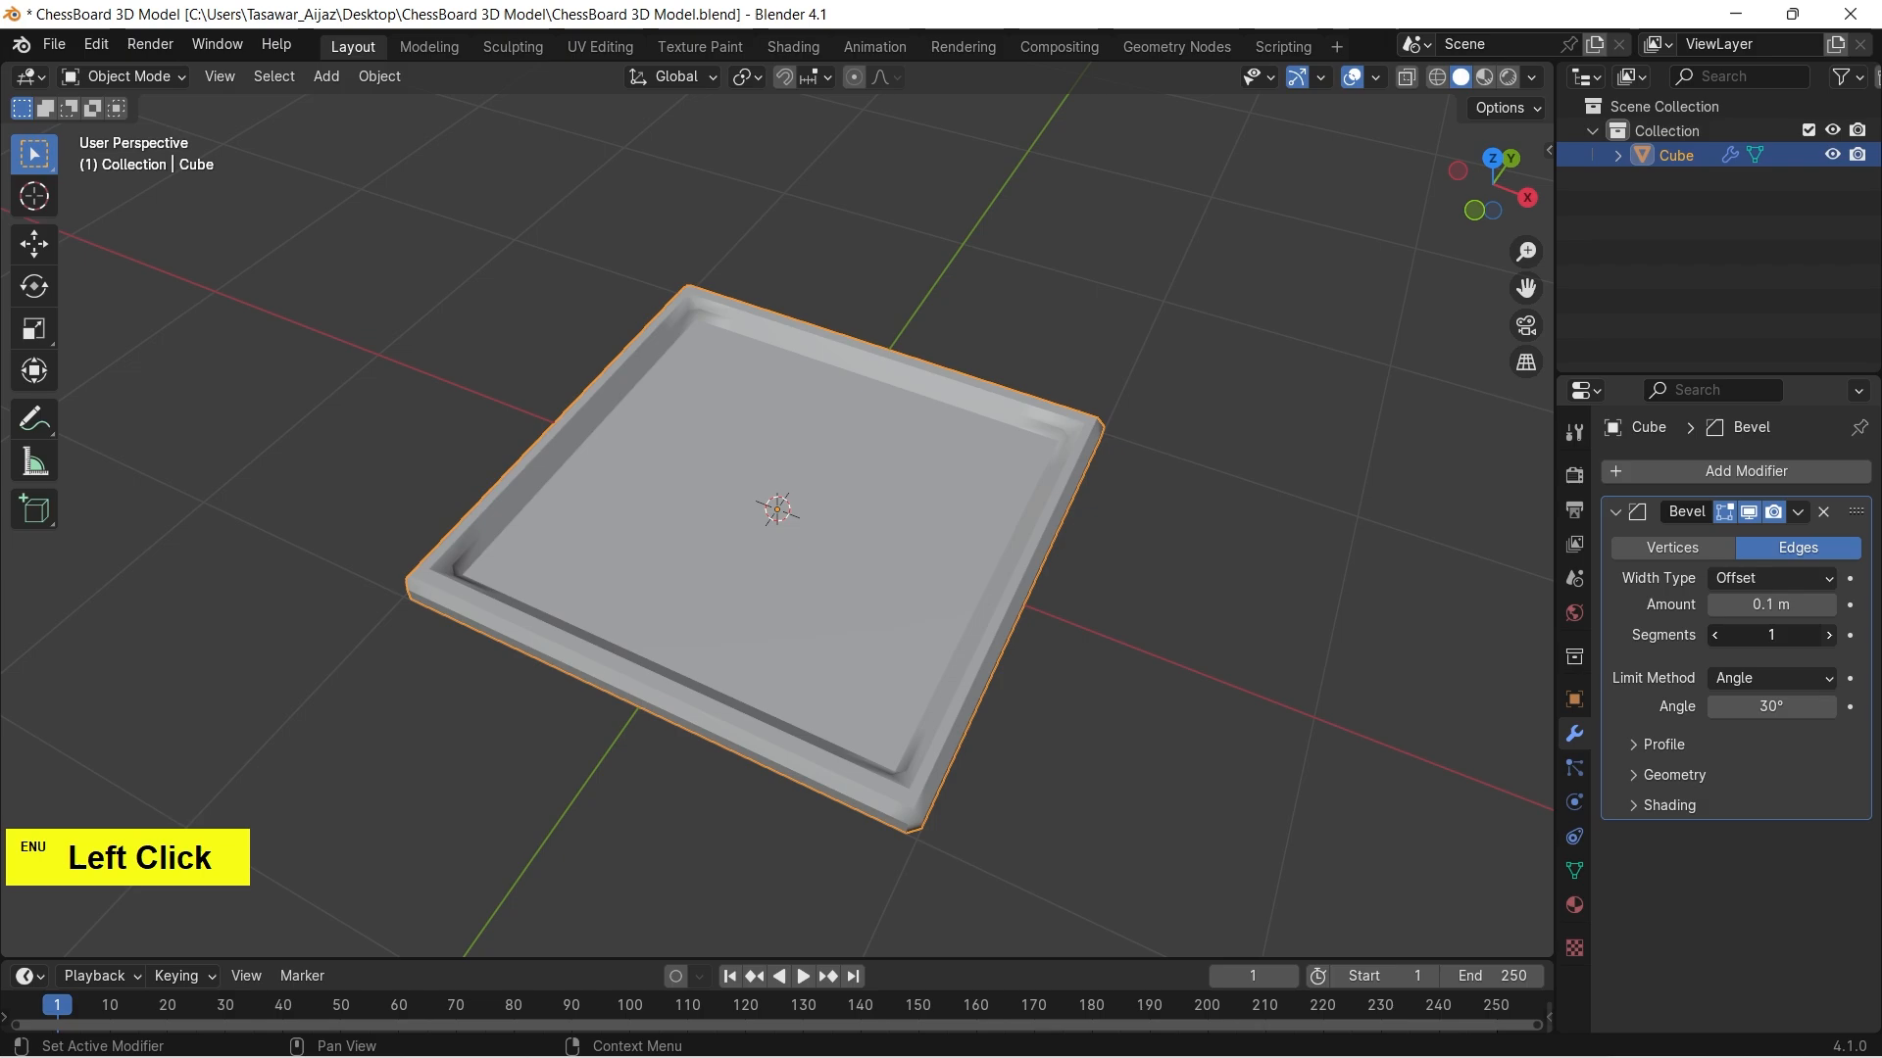
{"action": "double_click", "coordinate": [1829, 635]}
{"action": "left_click", "coordinate": [1746, 604]}
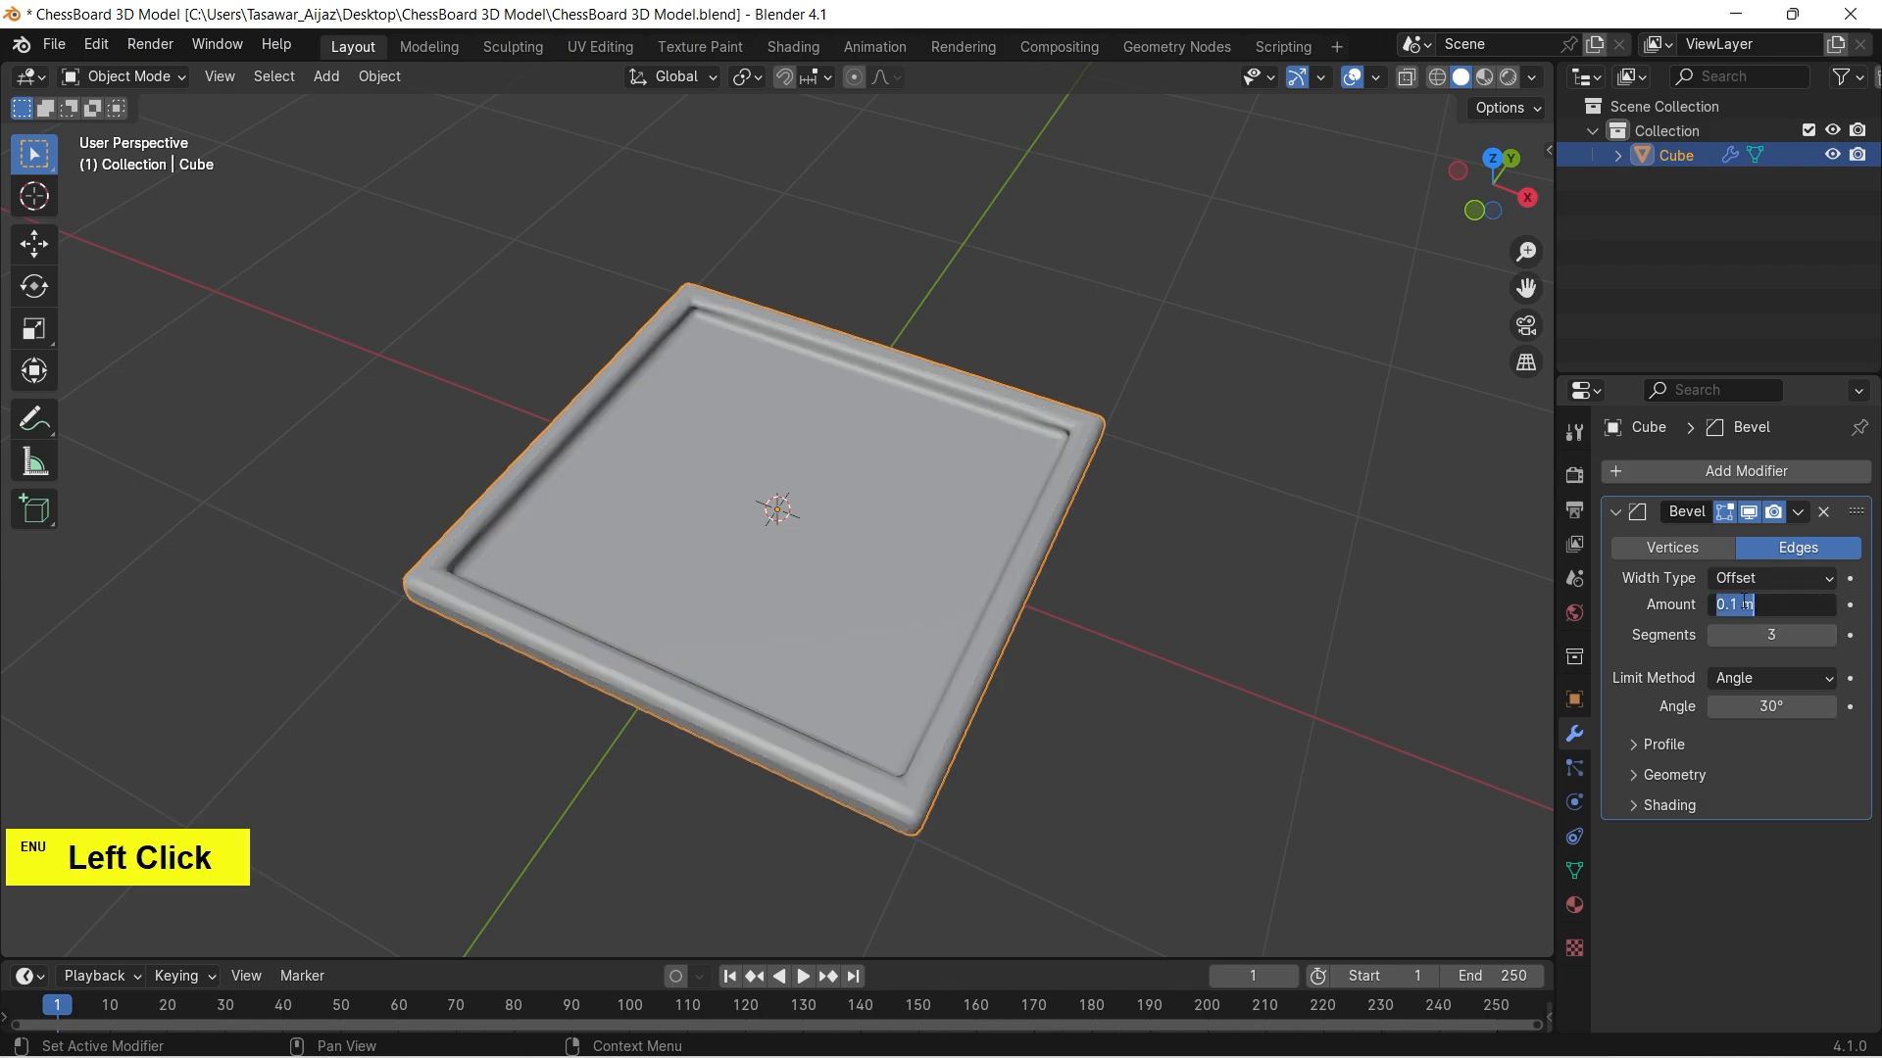
{"action": "type", "text": "0.01"}
{"action": "key", "text": "Return"}
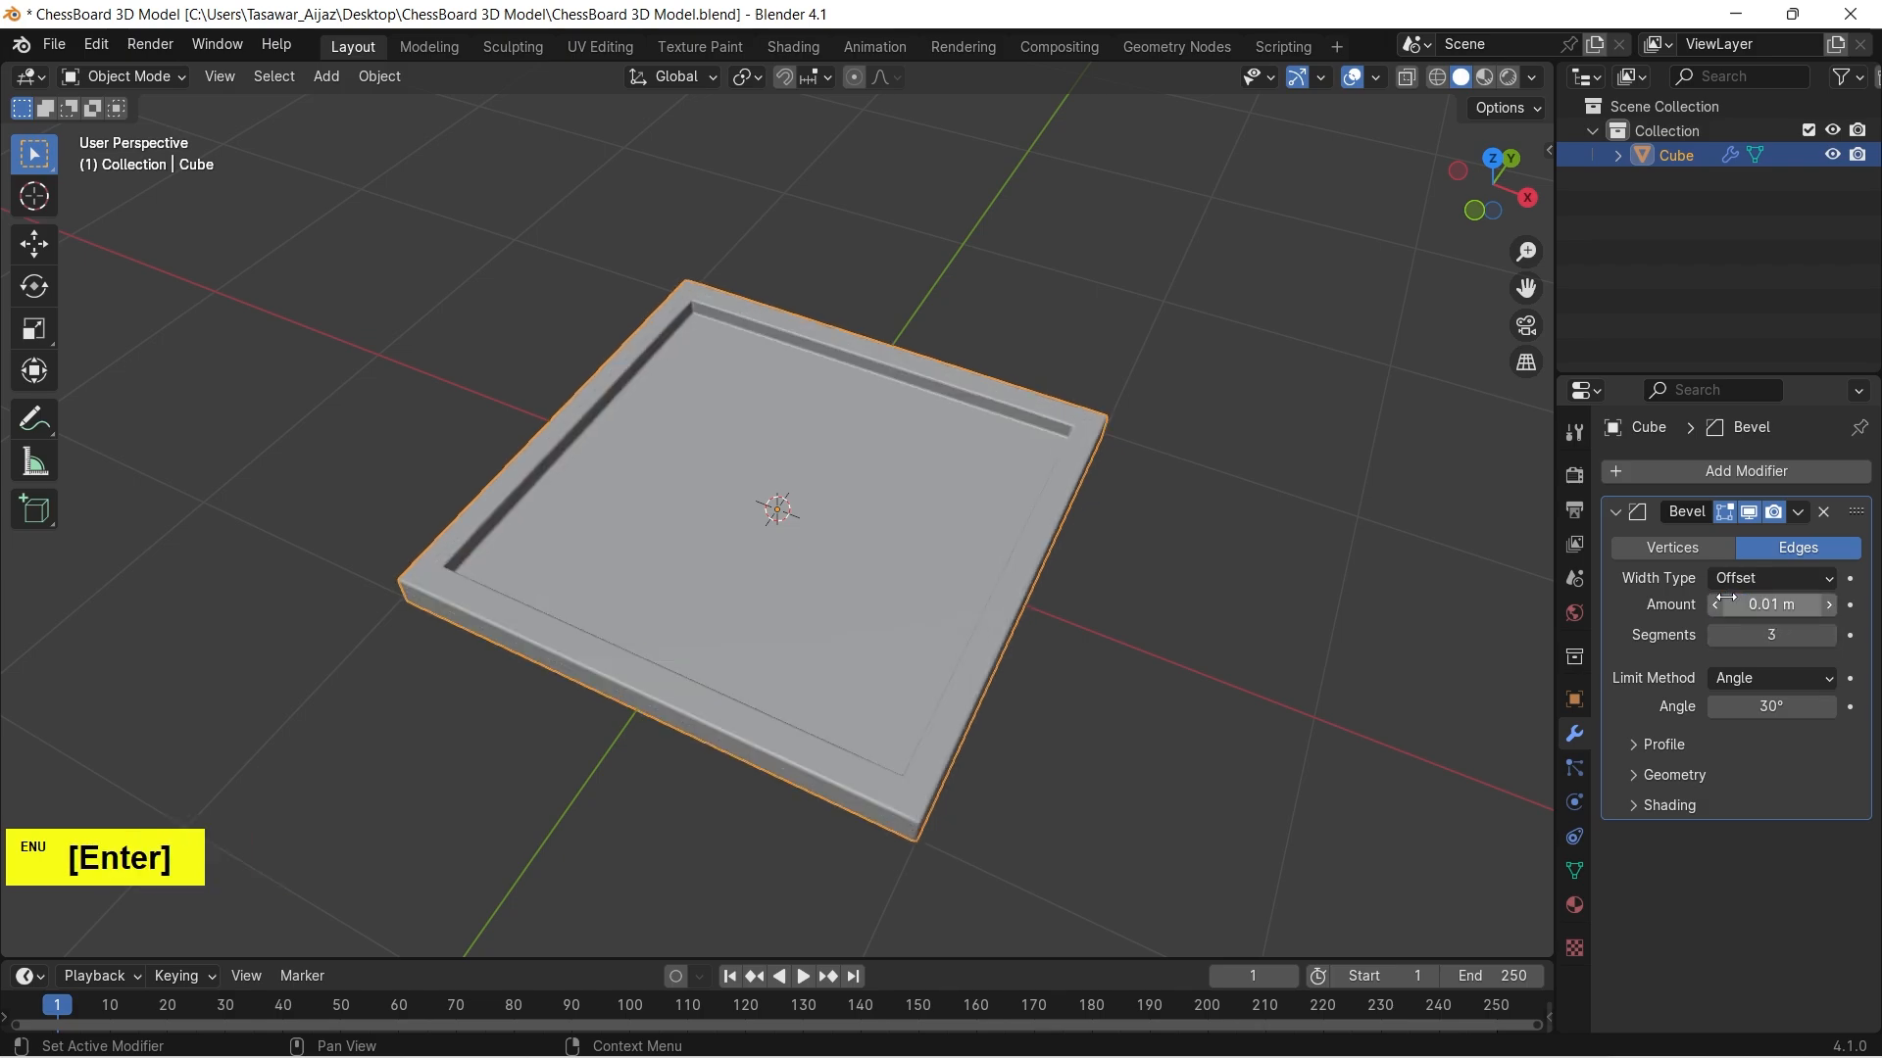
{"action": "left_click", "coordinate": [1132, 508]}
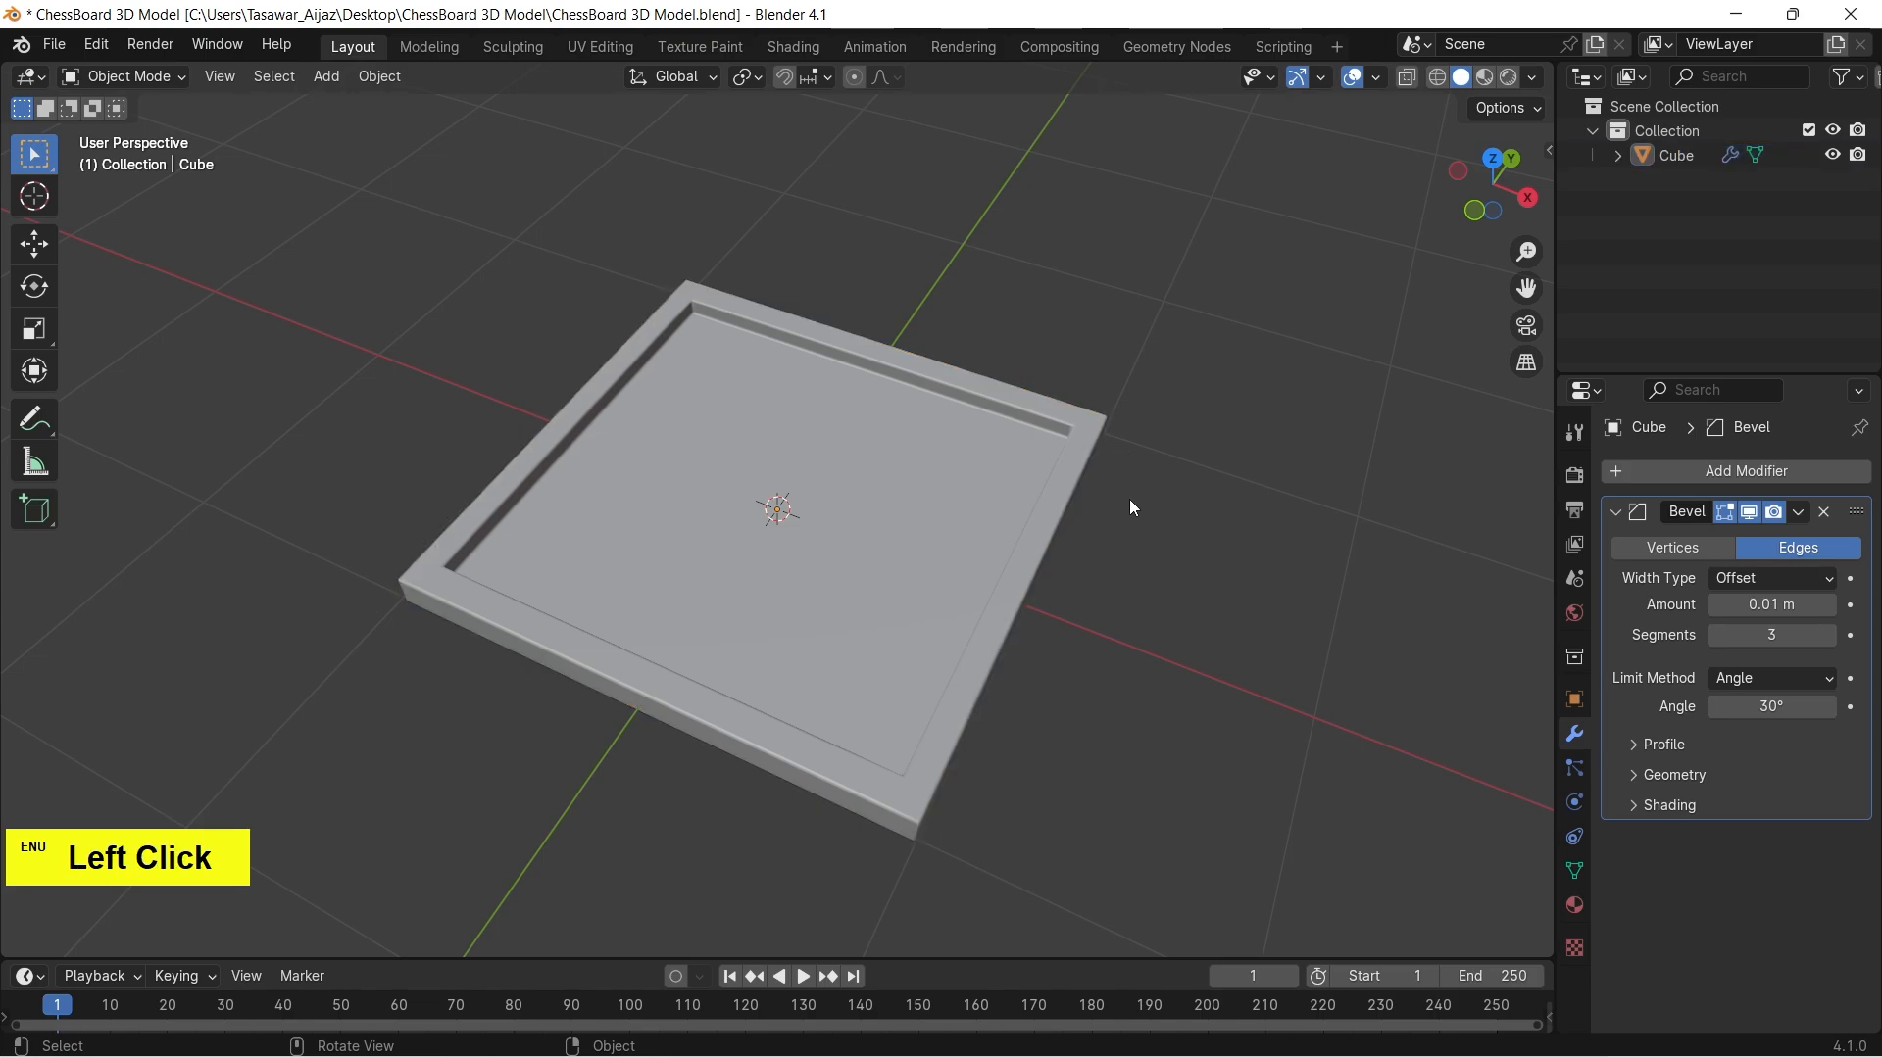
Switch to the Shading workspace, bring the board closer in the viewport, and save the file.
{"action": "left_click", "coordinate": [813, 57]}
{"action": "scroll", "coordinate": [1017, 416], "scroll_direction": "up", "scroll_amount": 2}
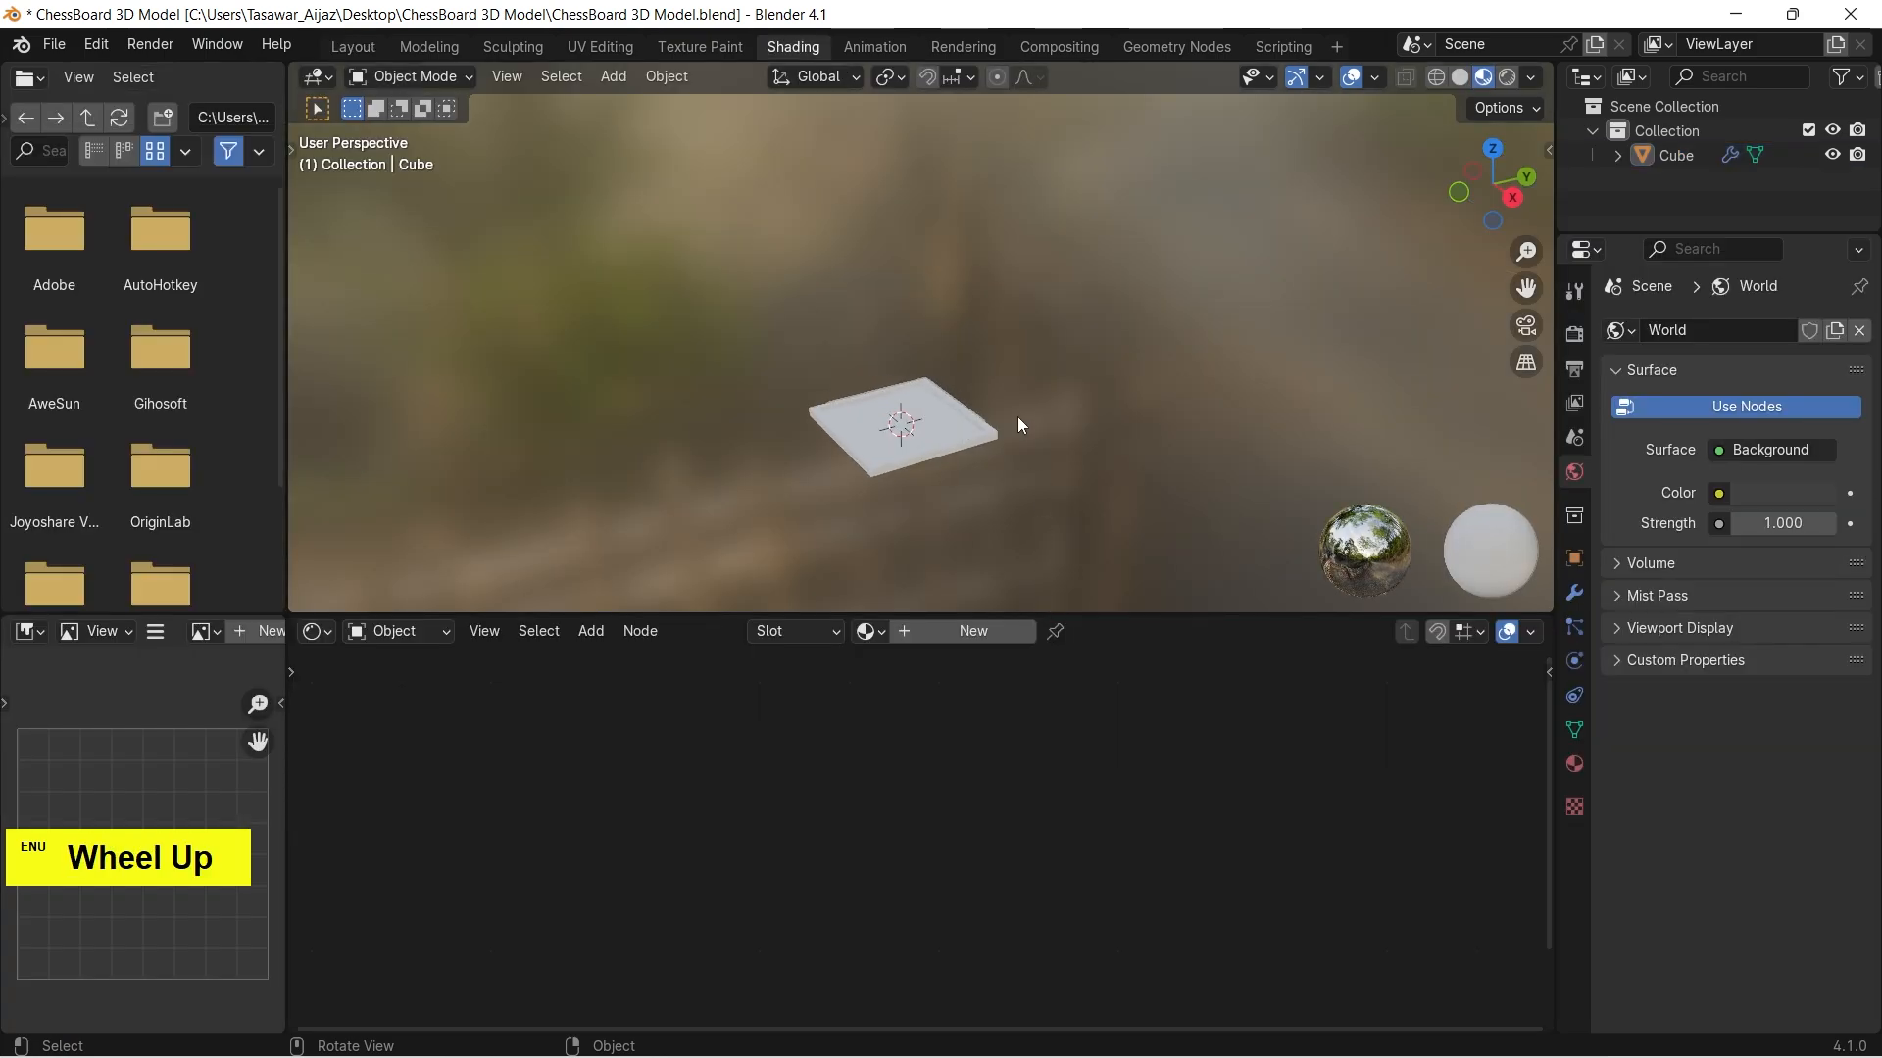
{"action": "mouse_move", "coordinate": [1059, 484]}
{"action": "left_mouse_down", "text": "alt+shift"}
{"action": "mouse_move", "coordinate": [1049, 373]}
{"action": "mouse_move", "coordinate": [1036, 479]}
{"action": "left_mouse_up", "text": "alt+shift"}
{"action": "scroll", "coordinate": [1049, 374], "scroll_direction": "up", "scroll_amount": 2}
{"action": "key", "text": "ctrl+s"}
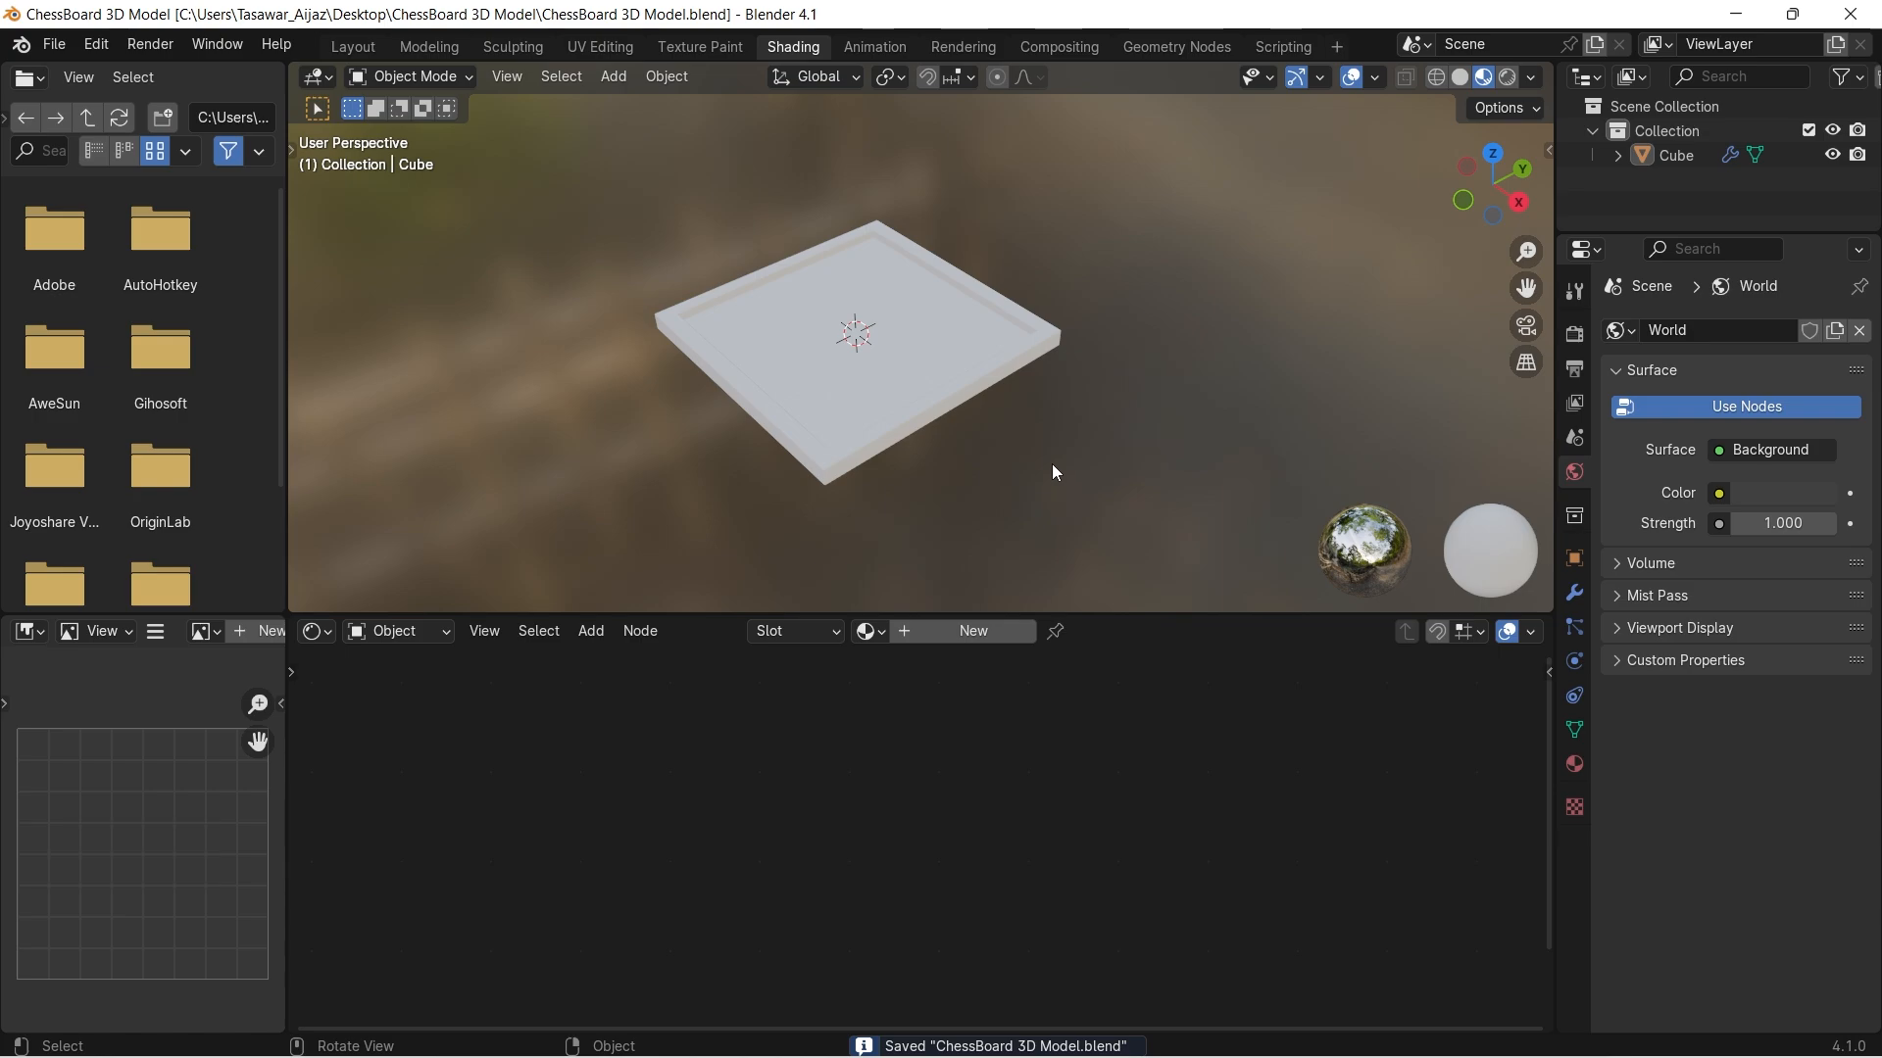
Select the board, enter Edit Mode, and add an empty material slot to it.
{"action": "left_click", "coordinate": [959, 335]}
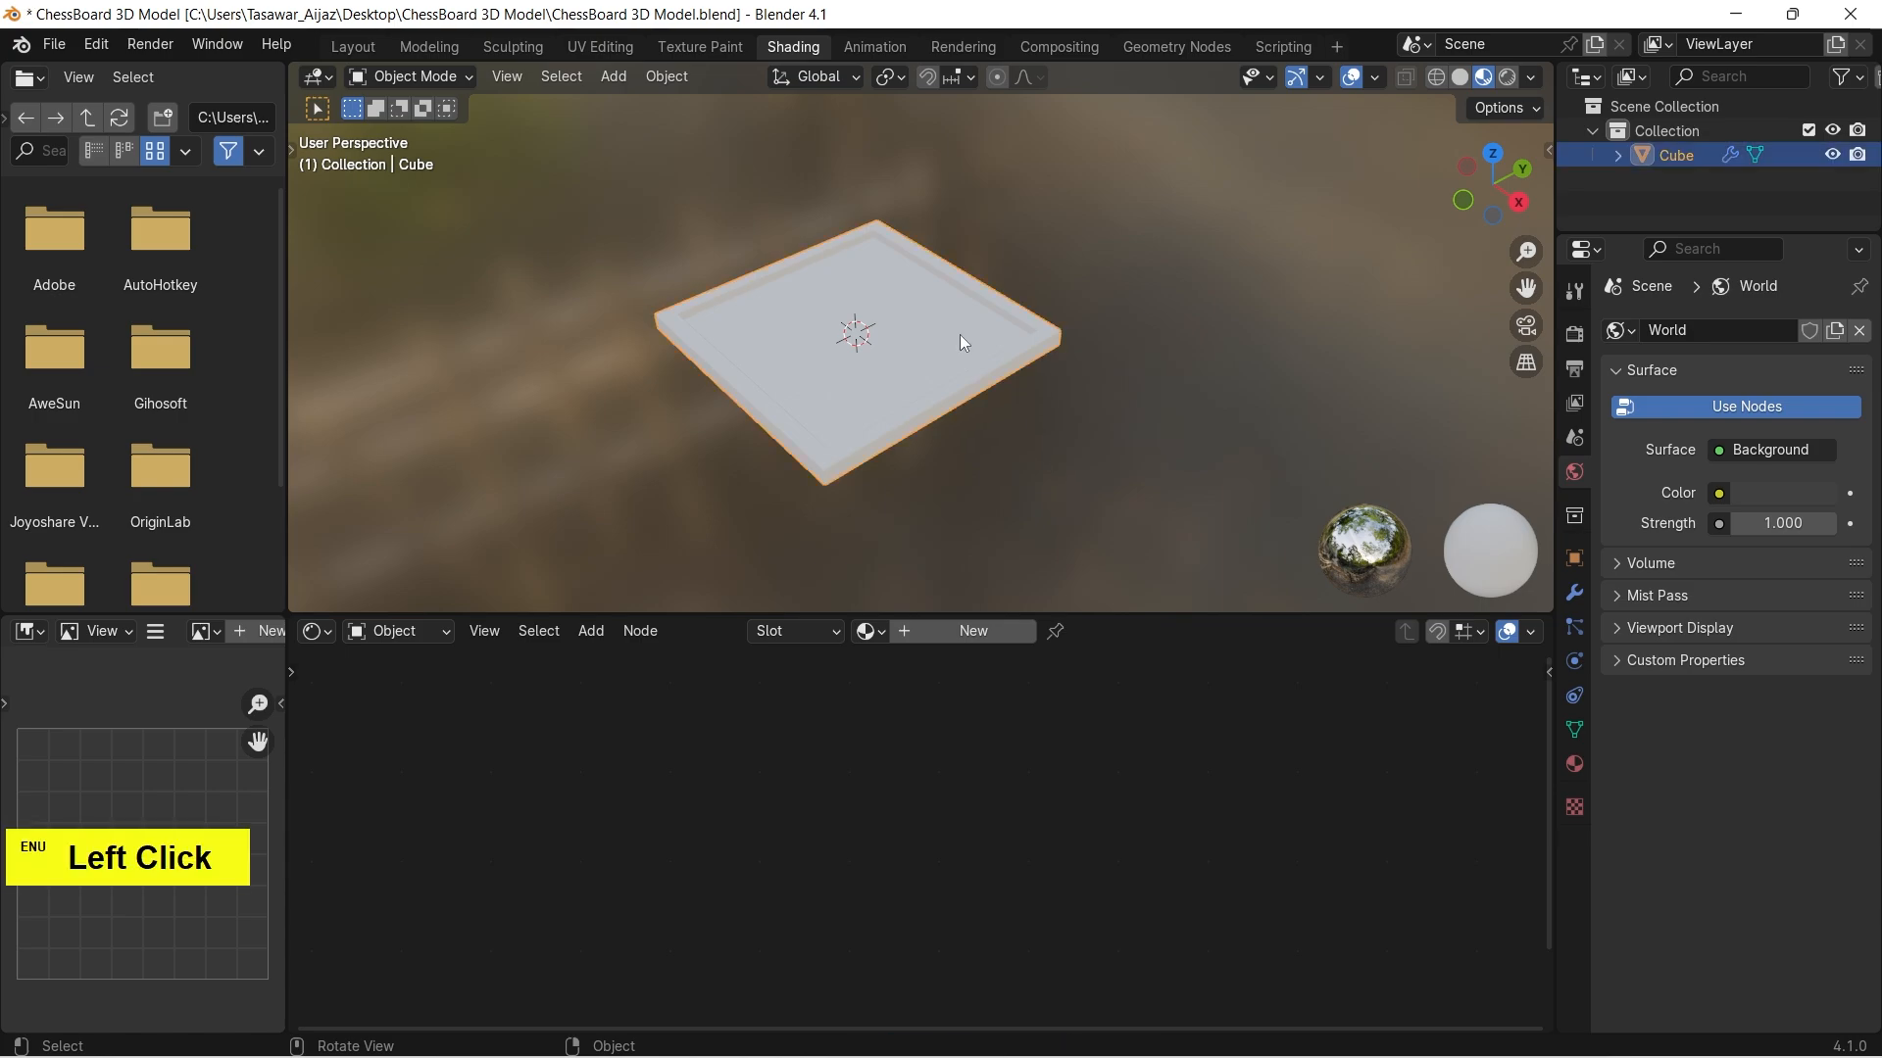
{"action": "key", "text": "Tab"}
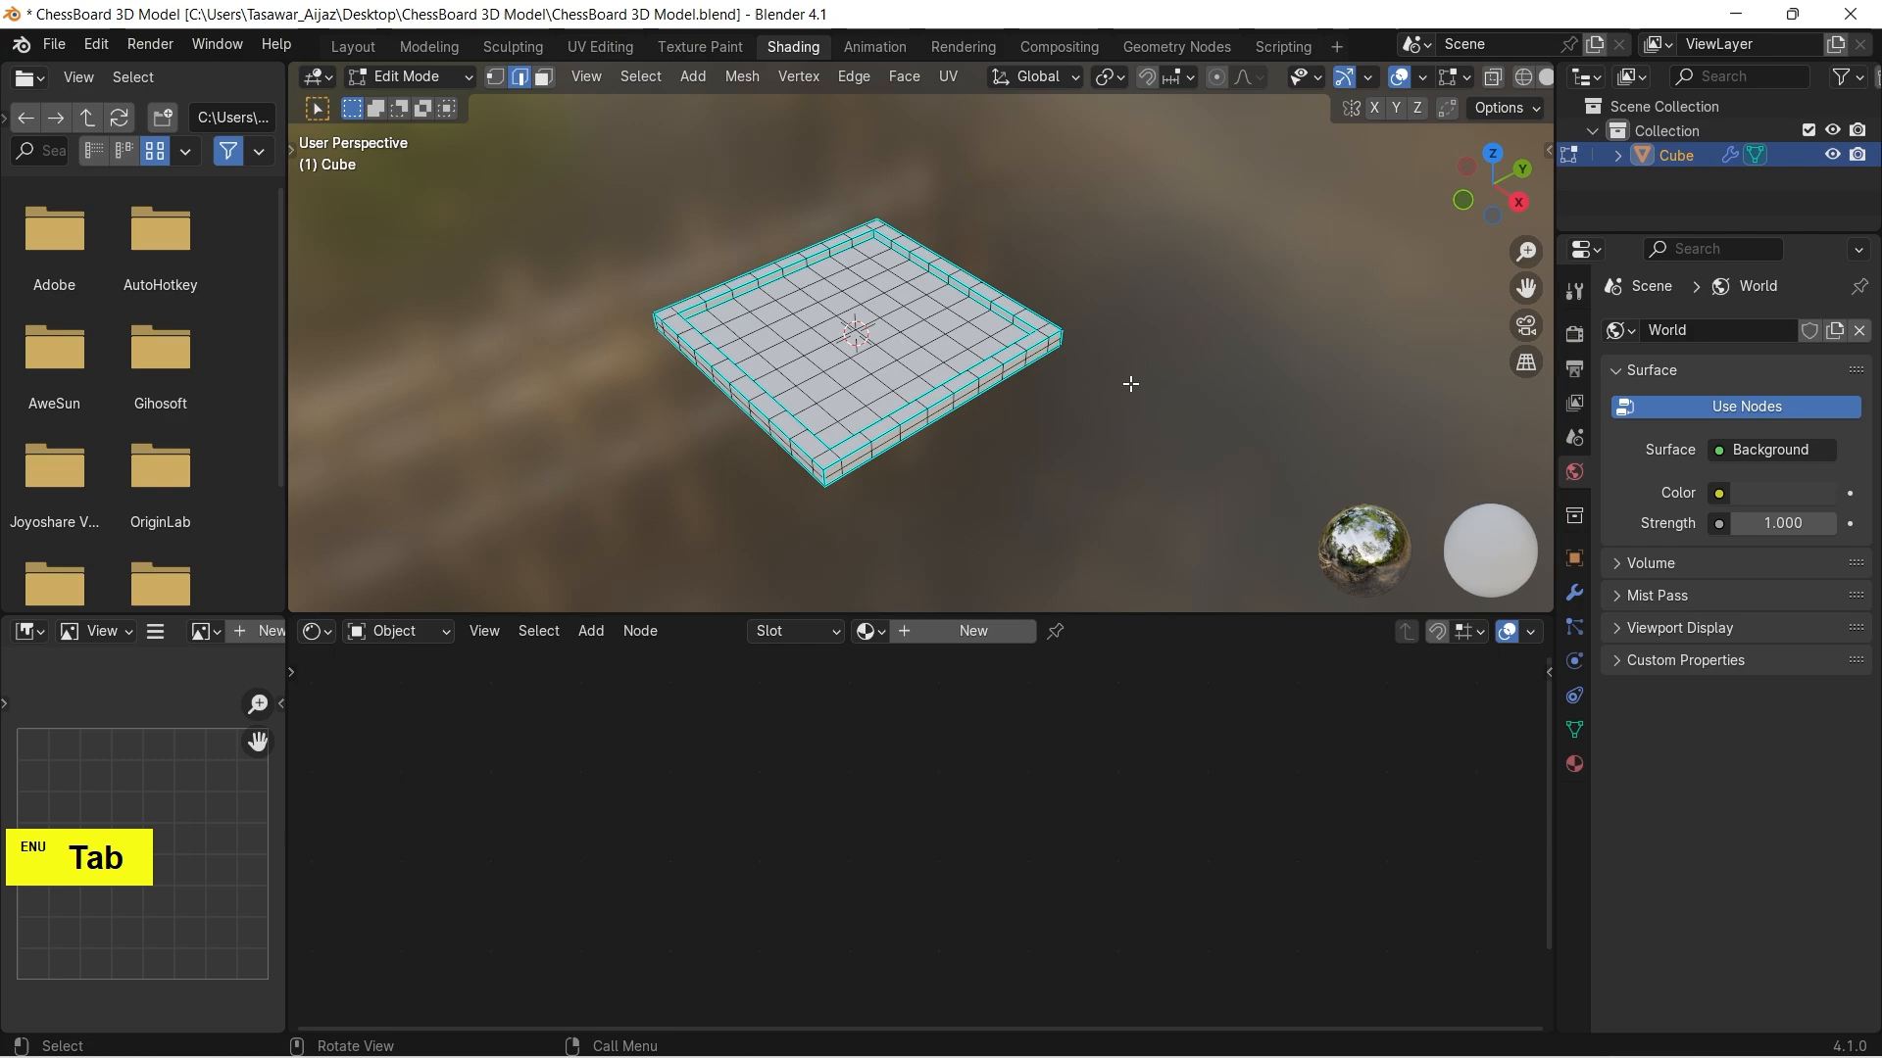
{"action": "left_click", "coordinate": [1575, 765]}
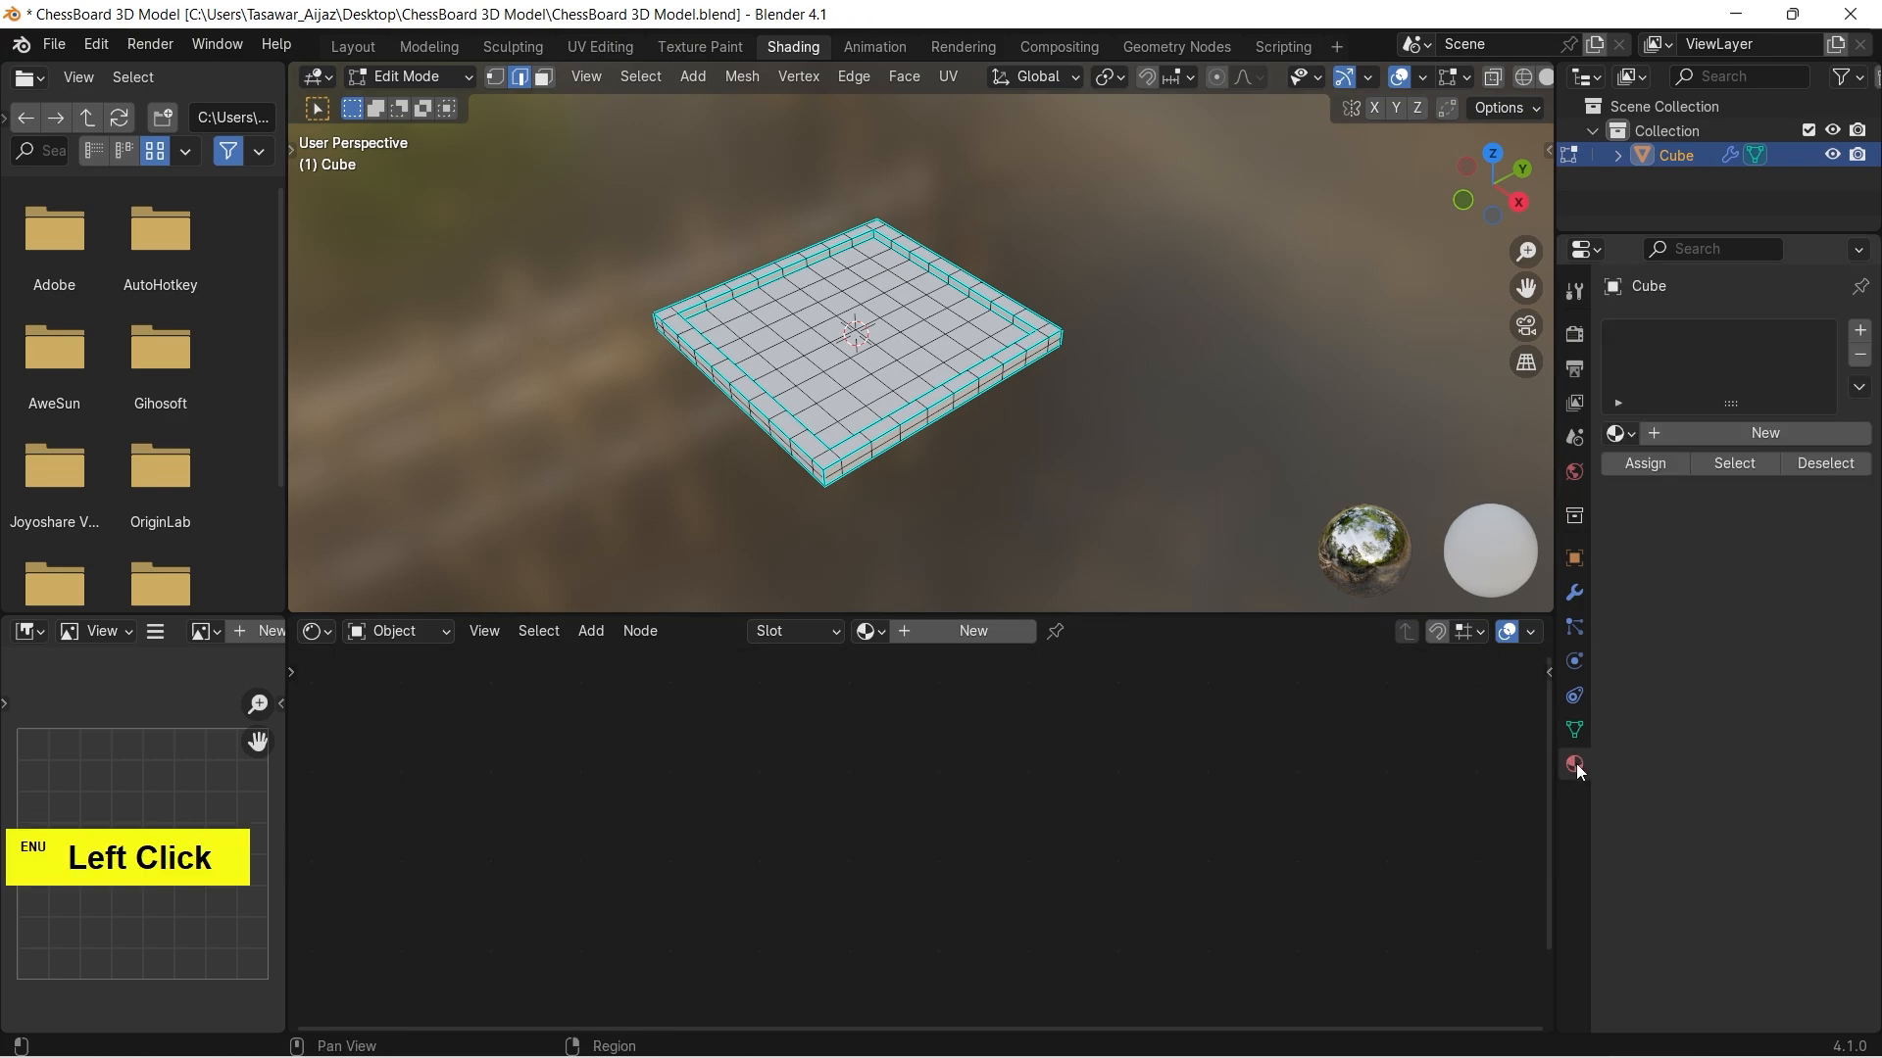
{"action": "left_click", "coordinate": [1858, 337]}
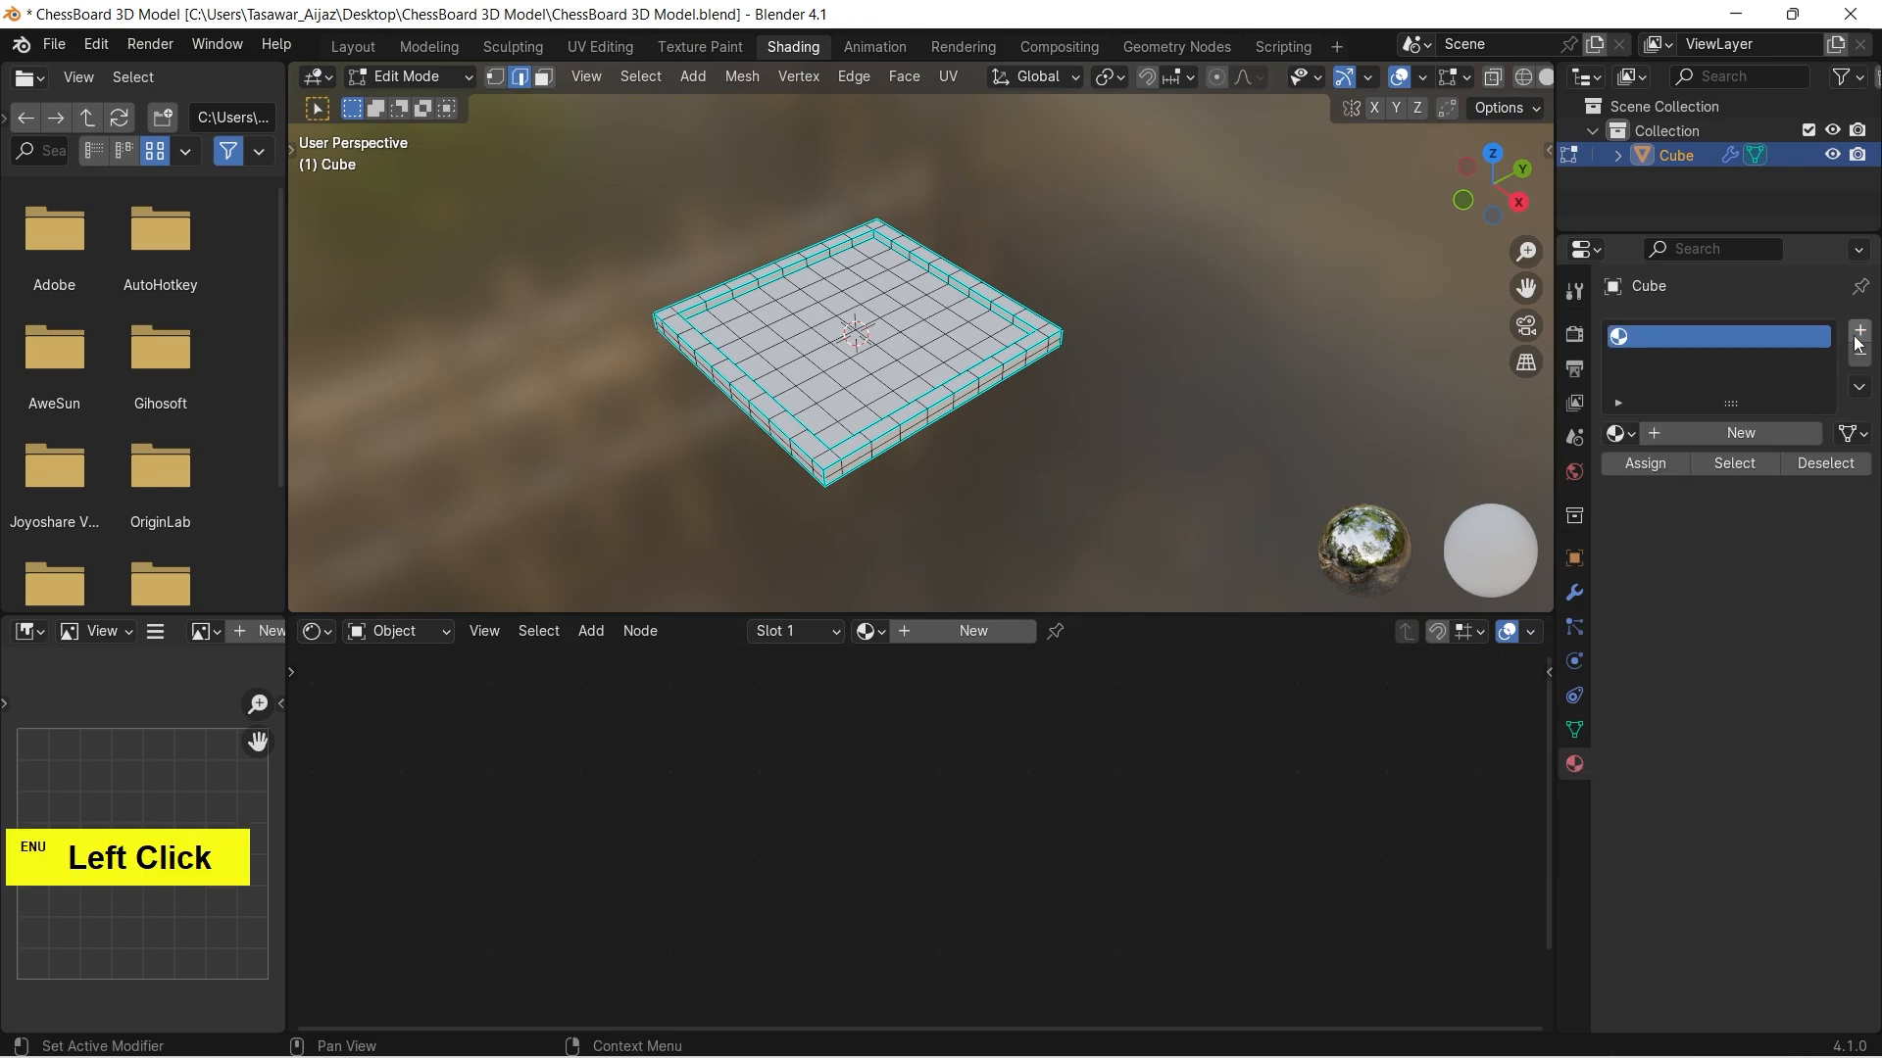
Create a new material in the empty slot and name it Wood.
{"action": "left_click", "coordinate": [1743, 434]}
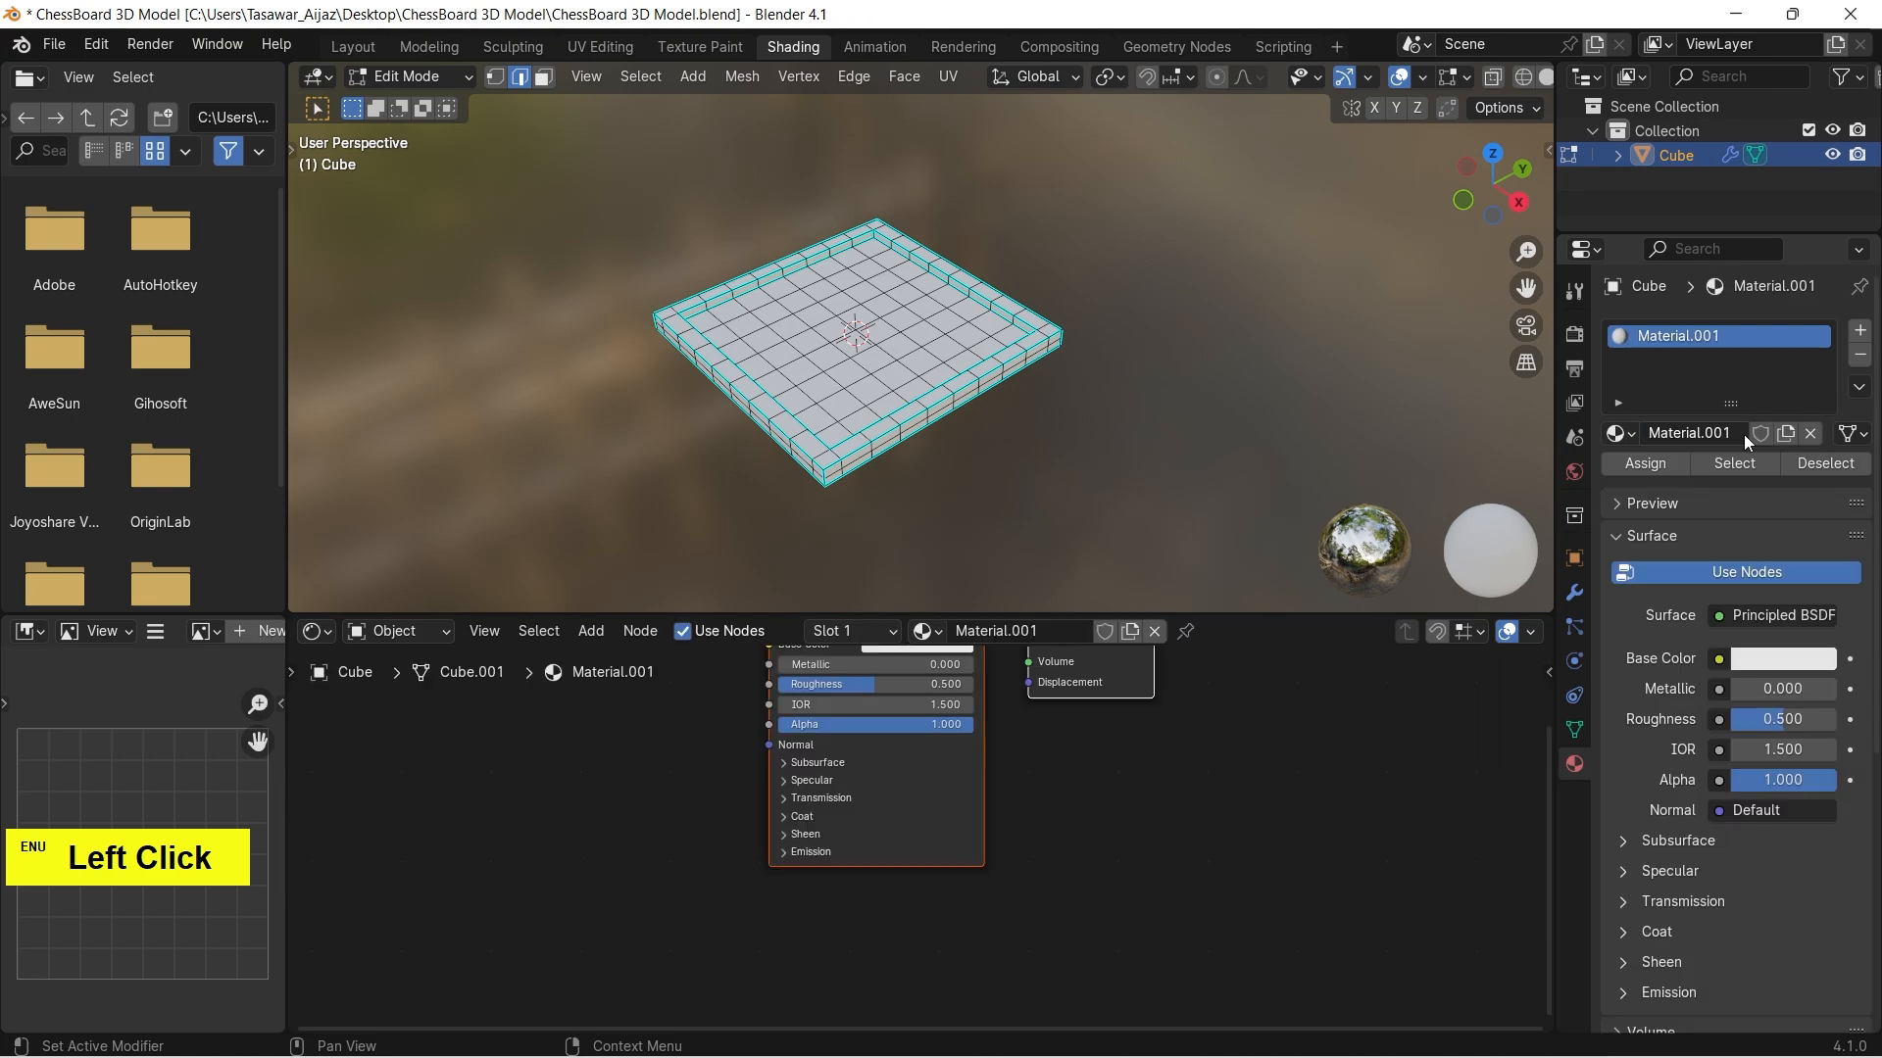
{"action": "double_click", "coordinate": [1698, 343]}
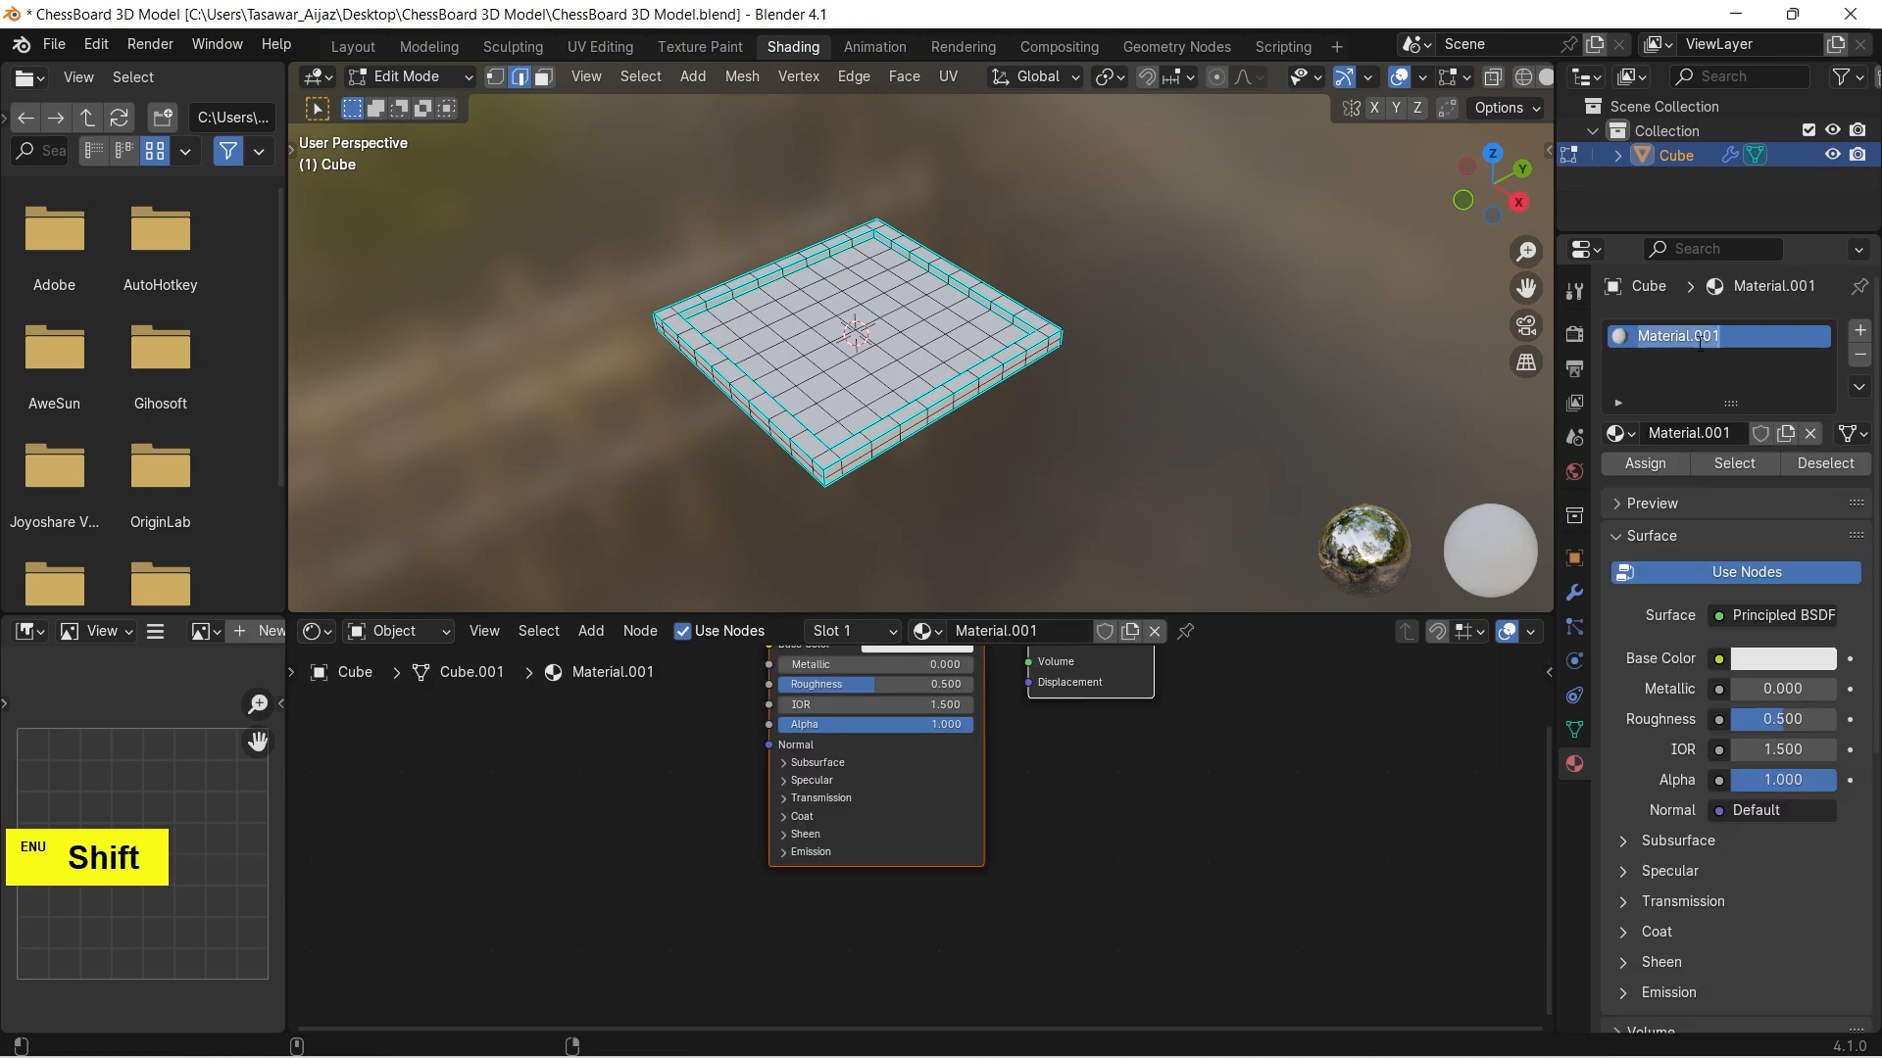
{"action": "type", "text": "Wood"}
{"action": "key", "text": "Return"}
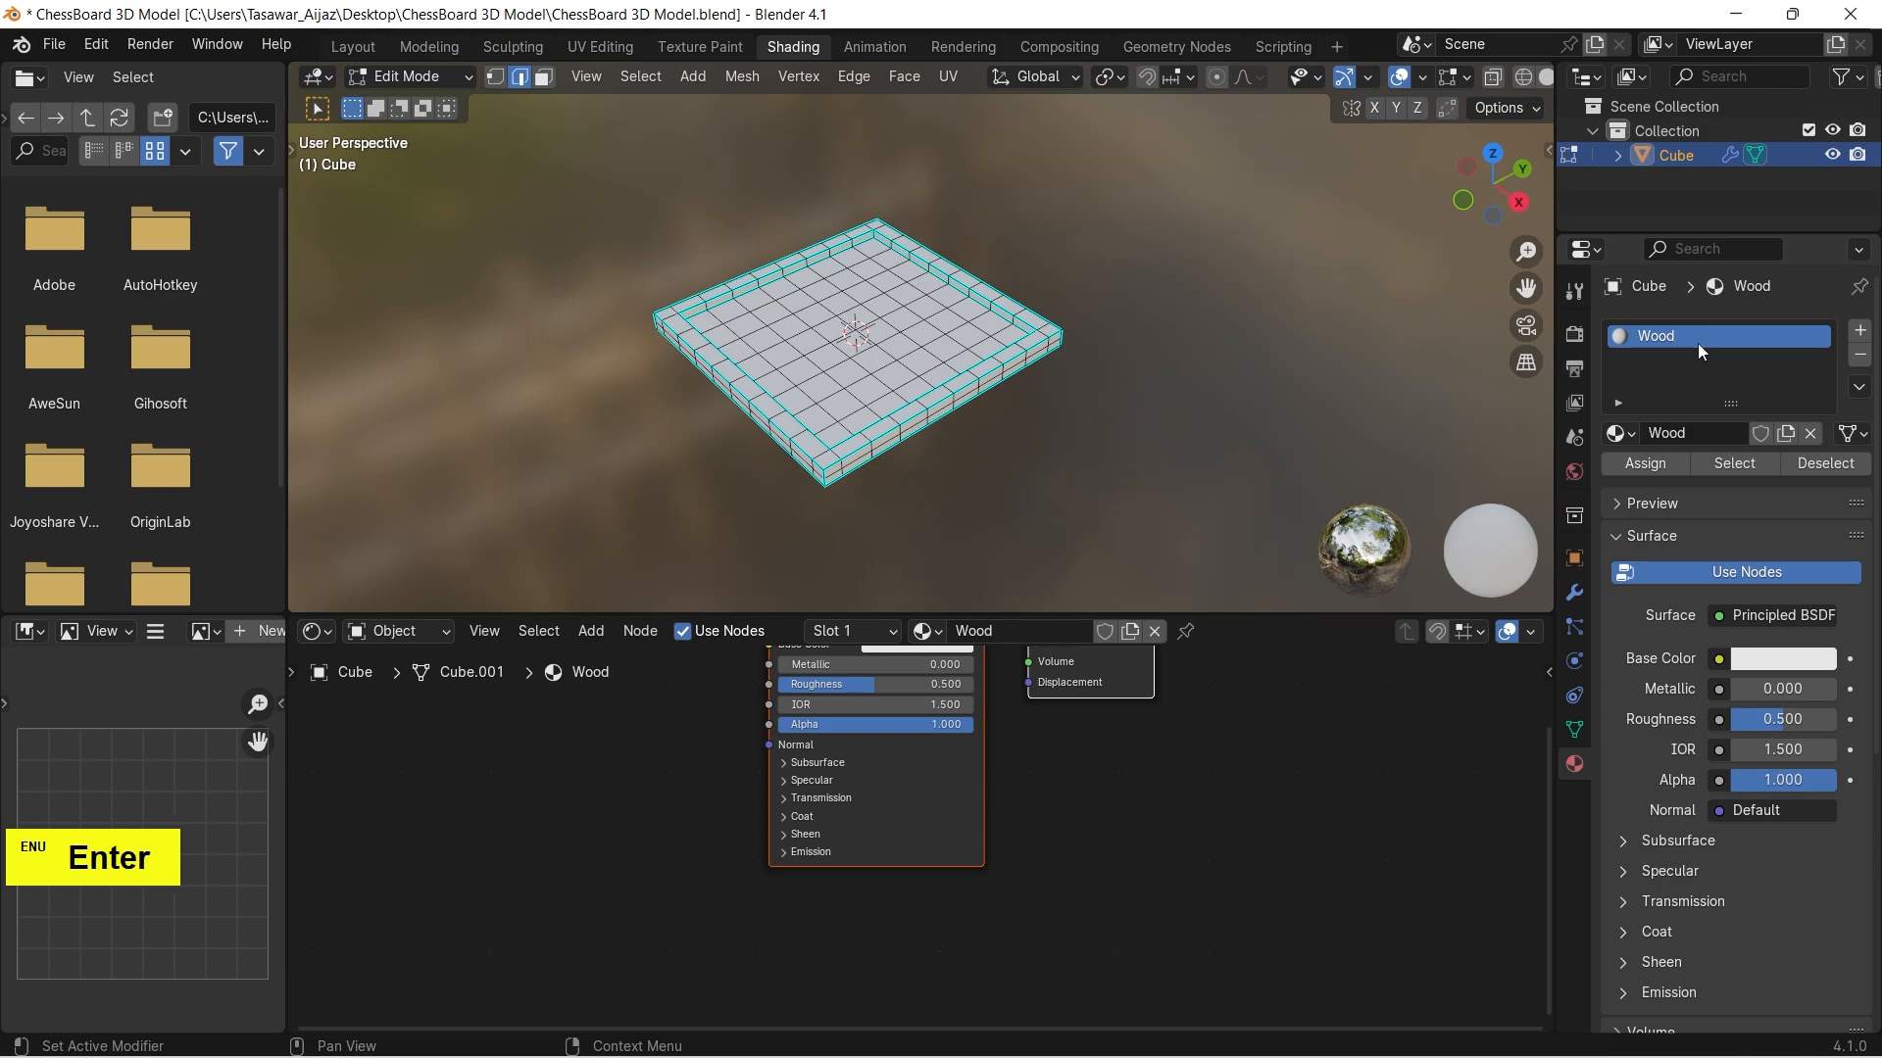
Add a second material slot with a new material named Black.
{"action": "left_click", "coordinate": [1859, 331]}
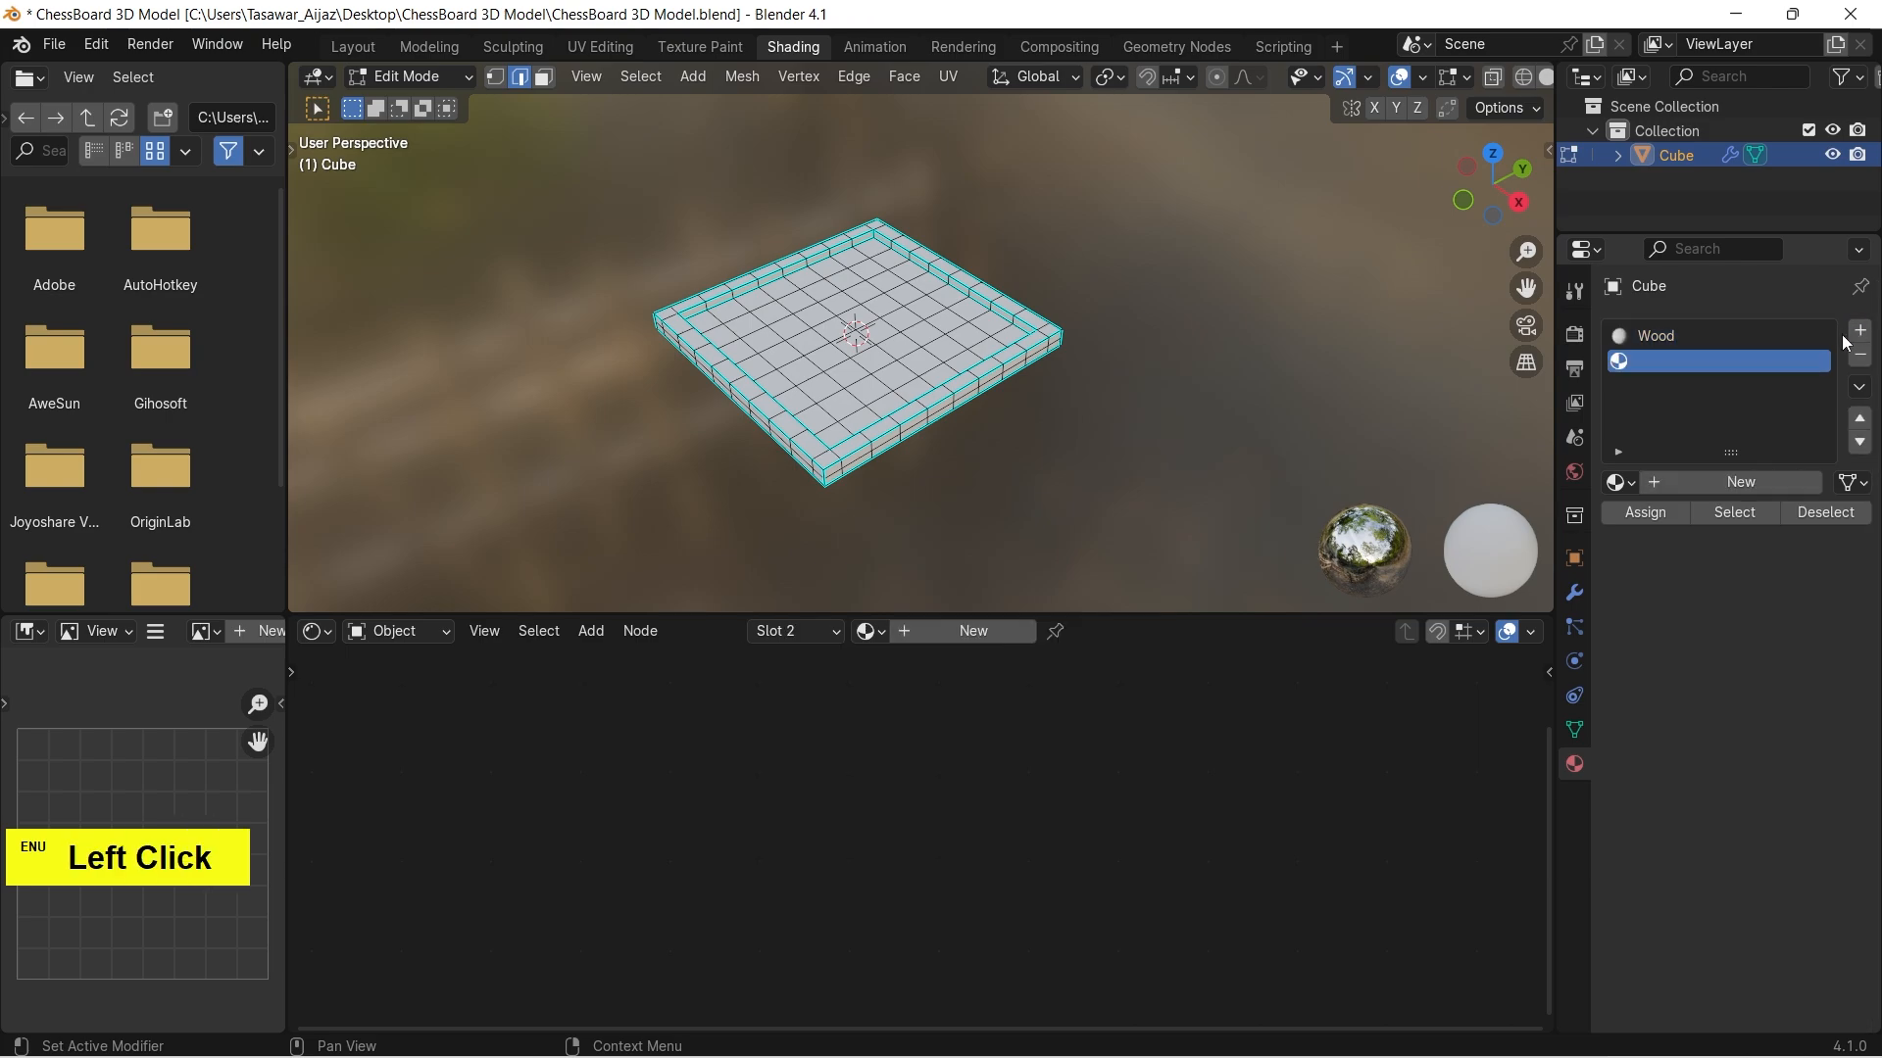
{"action": "left_click", "coordinate": [1743, 482]}
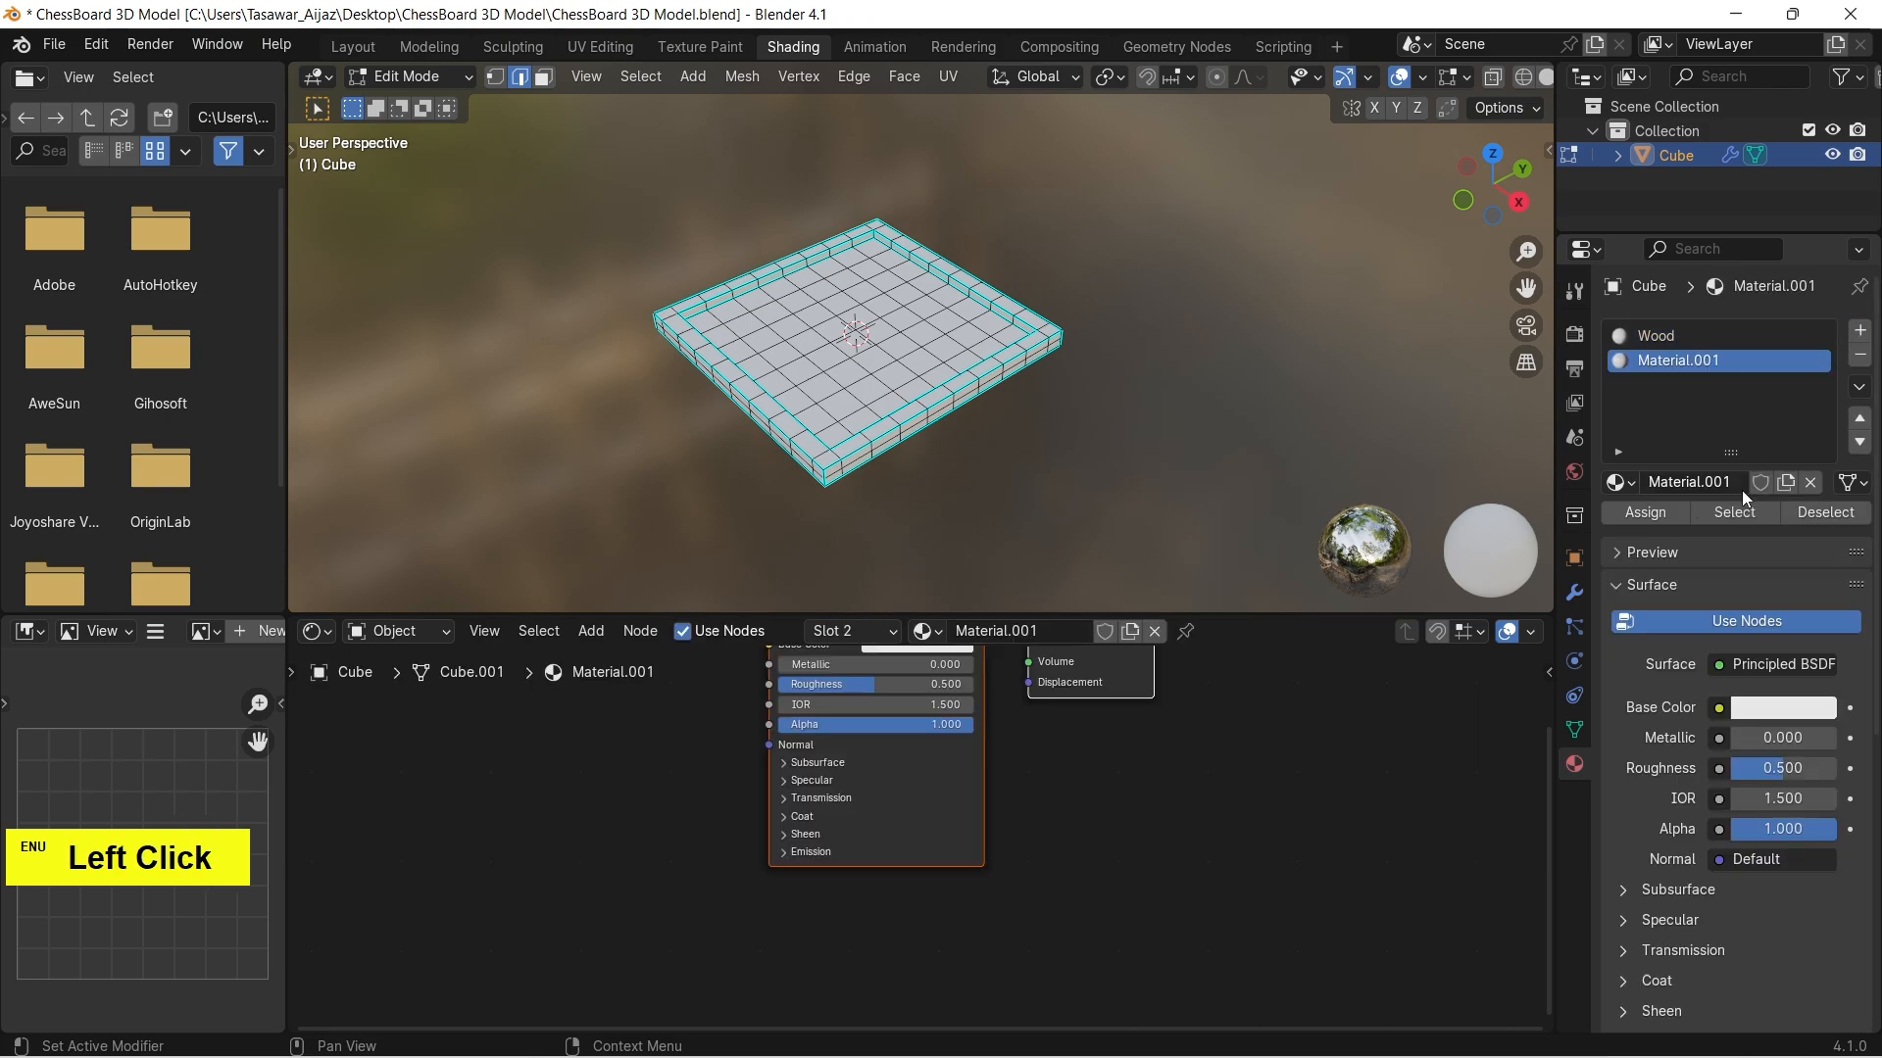
{"action": "double_click", "coordinate": [1696, 362]}
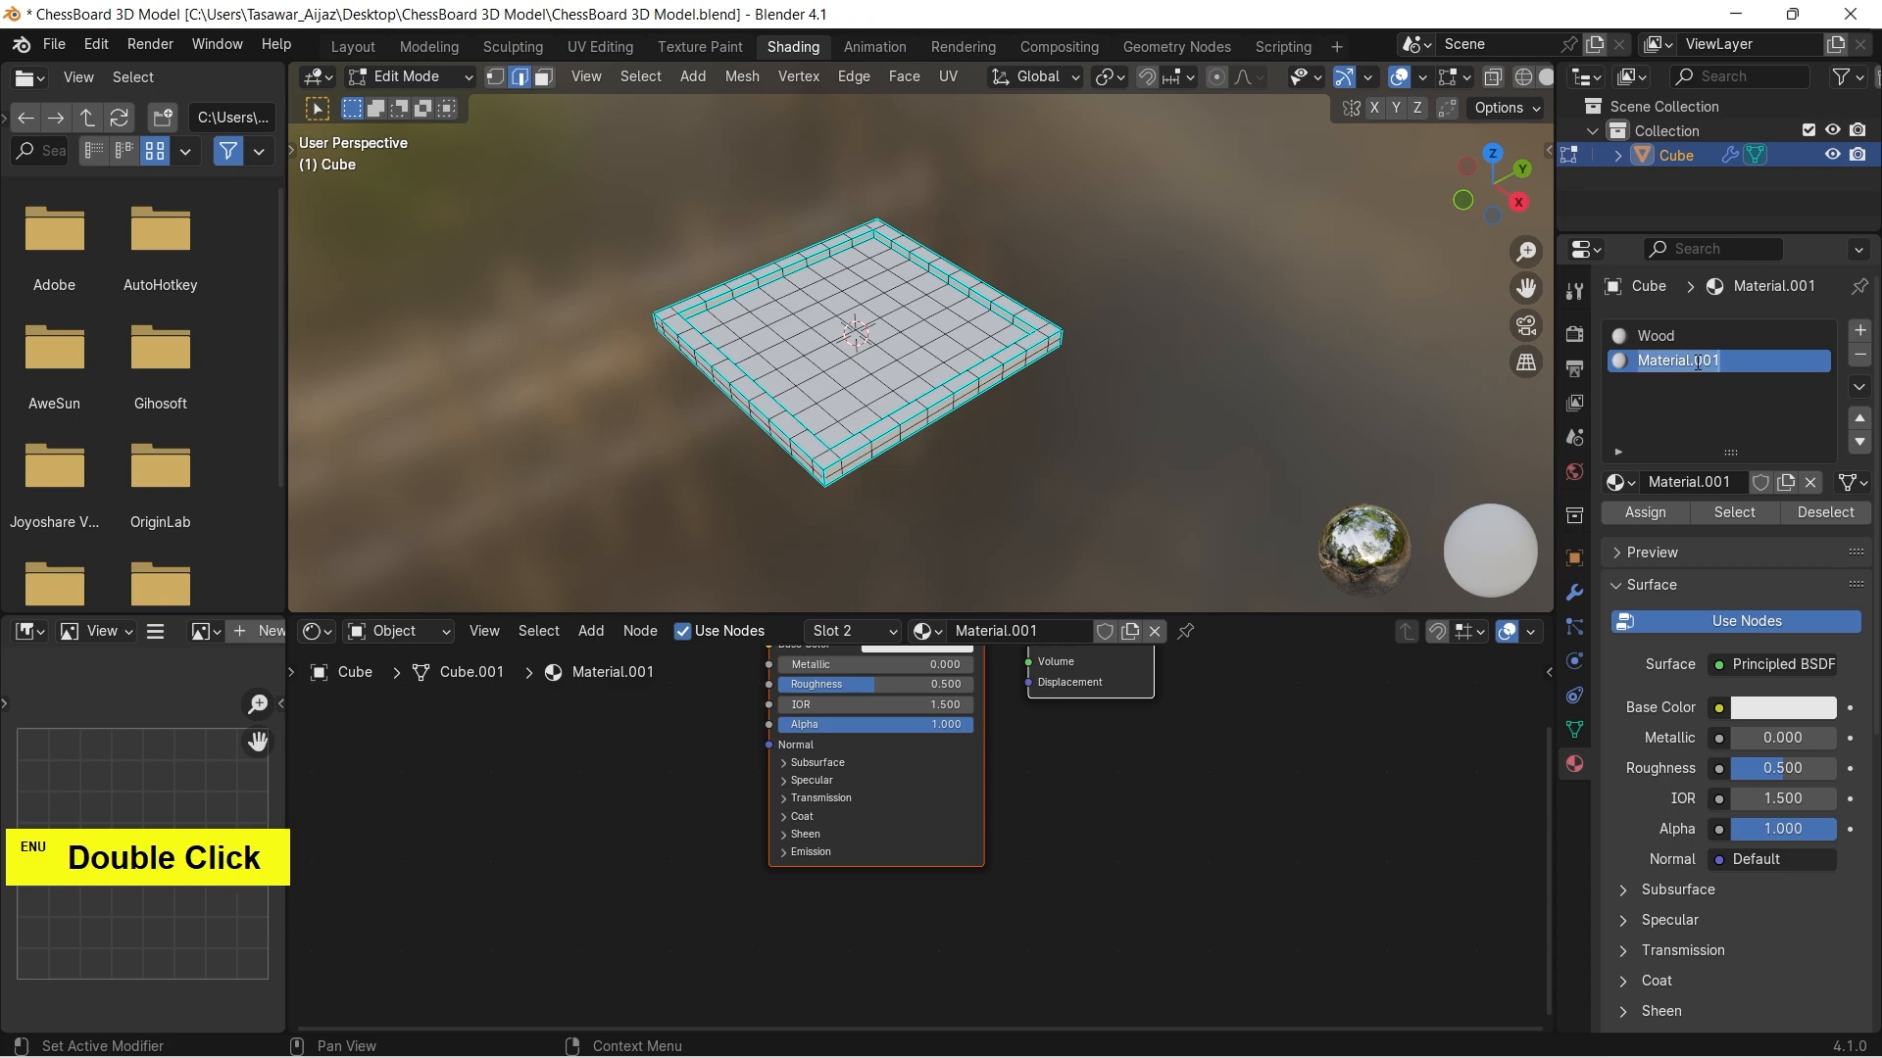
{"action": "type", "text": "Black"}
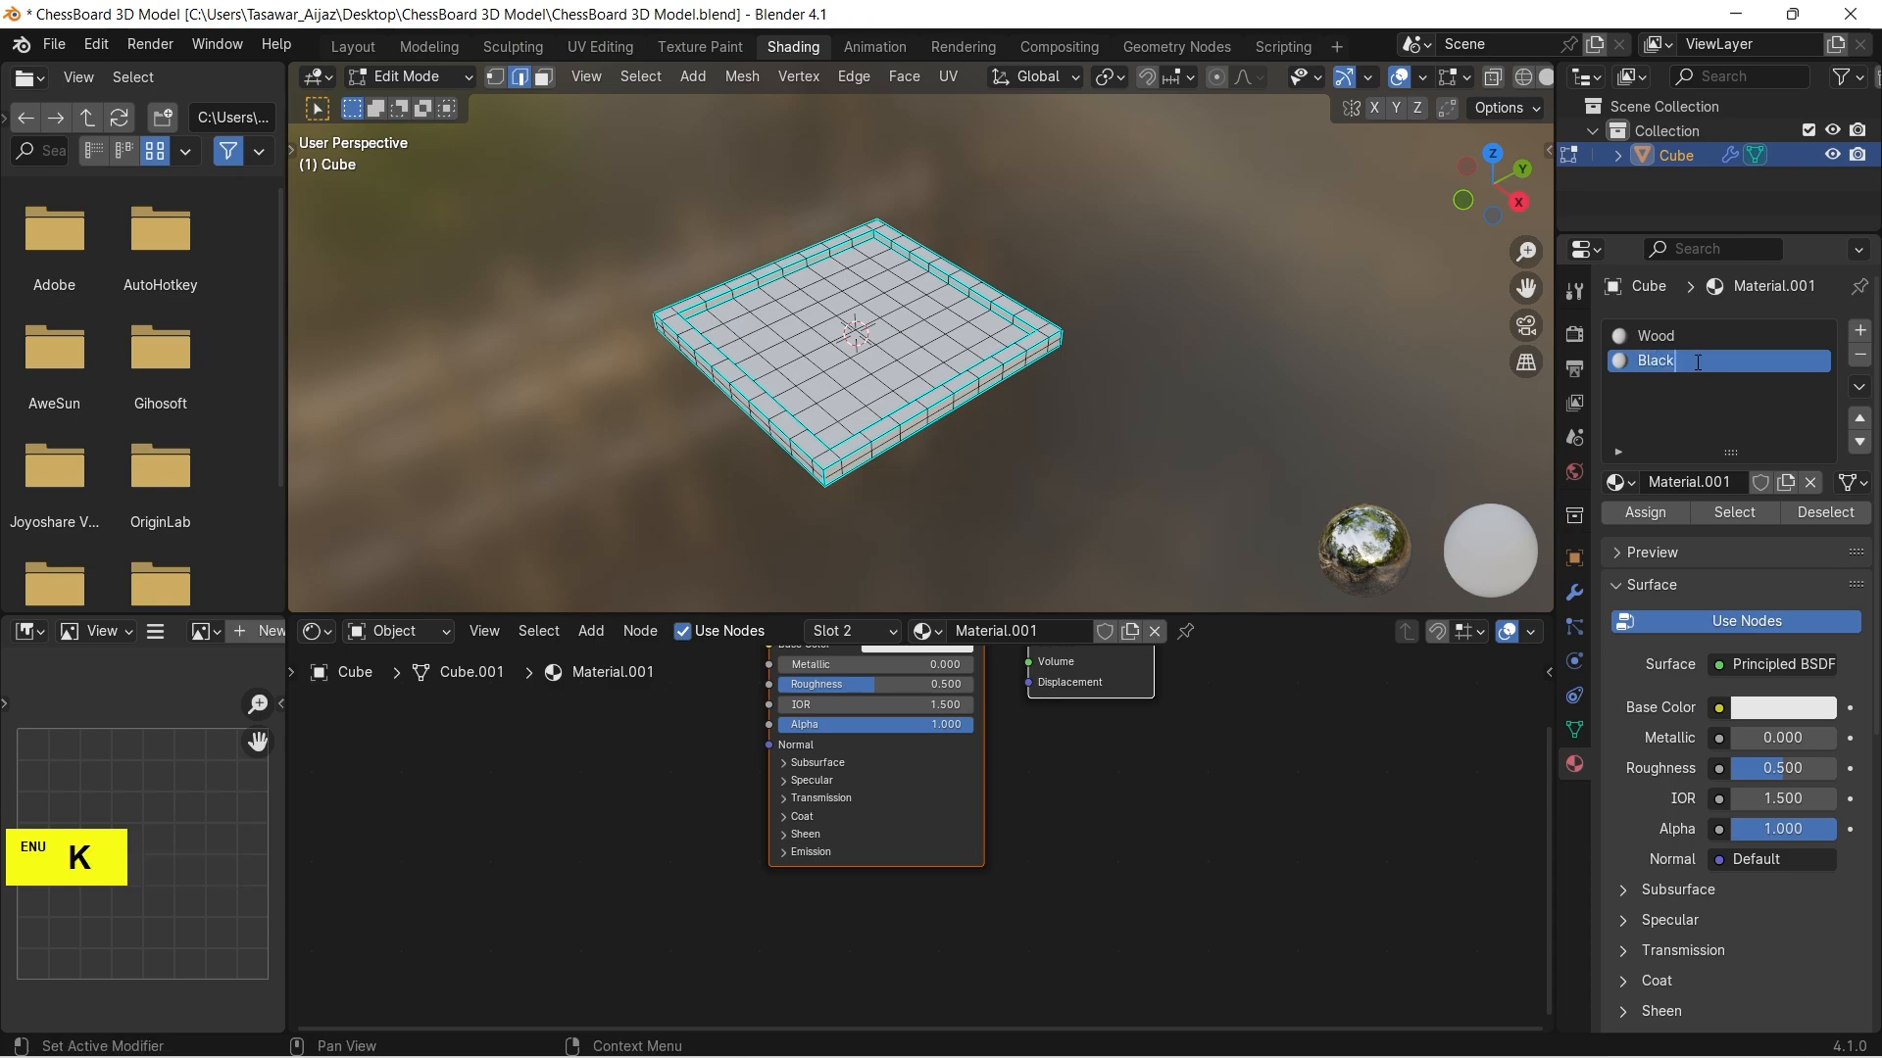
{"action": "left_click", "coordinate": [1689, 396]}
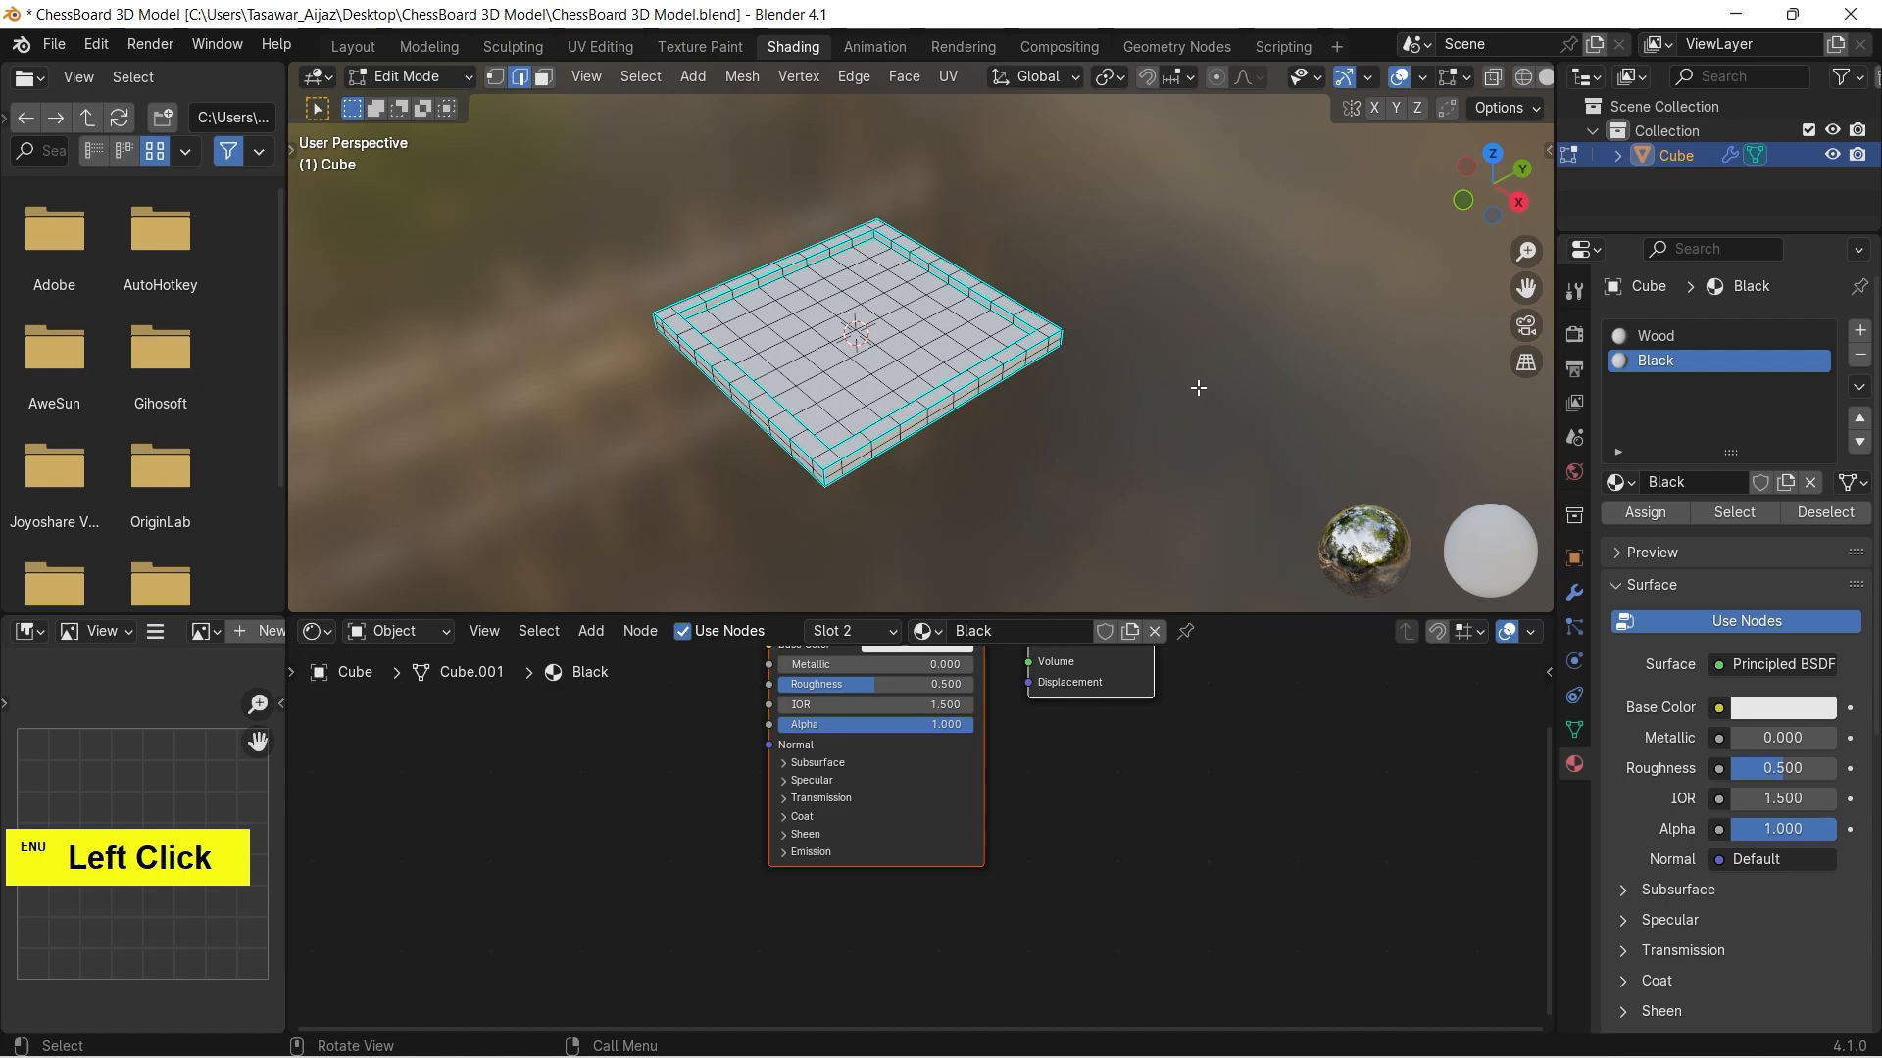
In top view and face select mode, circle-select all 64 inner squares of the board, leaving out the border.
{"action": "key", "text": "KP_7"}
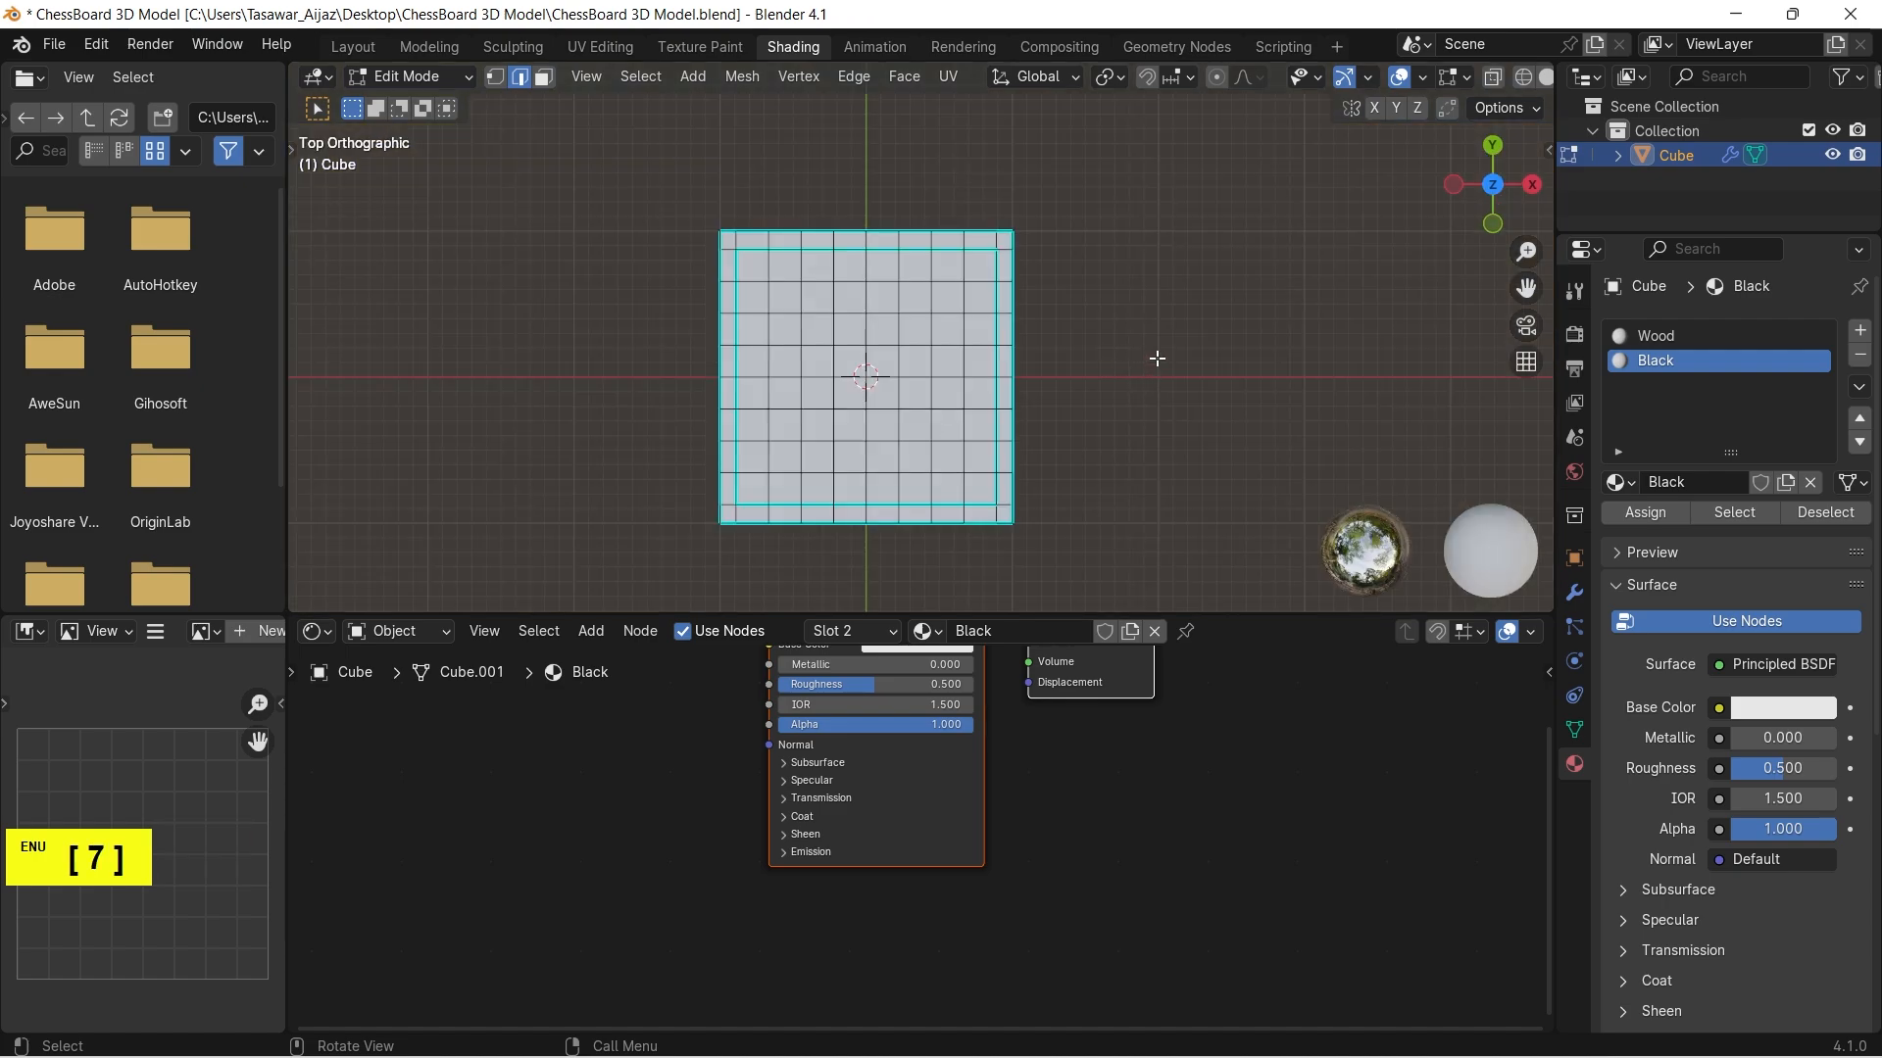
{"action": "key", "text": "3"}
{"action": "scroll", "coordinate": [1157, 359], "scroll_direction": "up", "scroll_amount": 1}
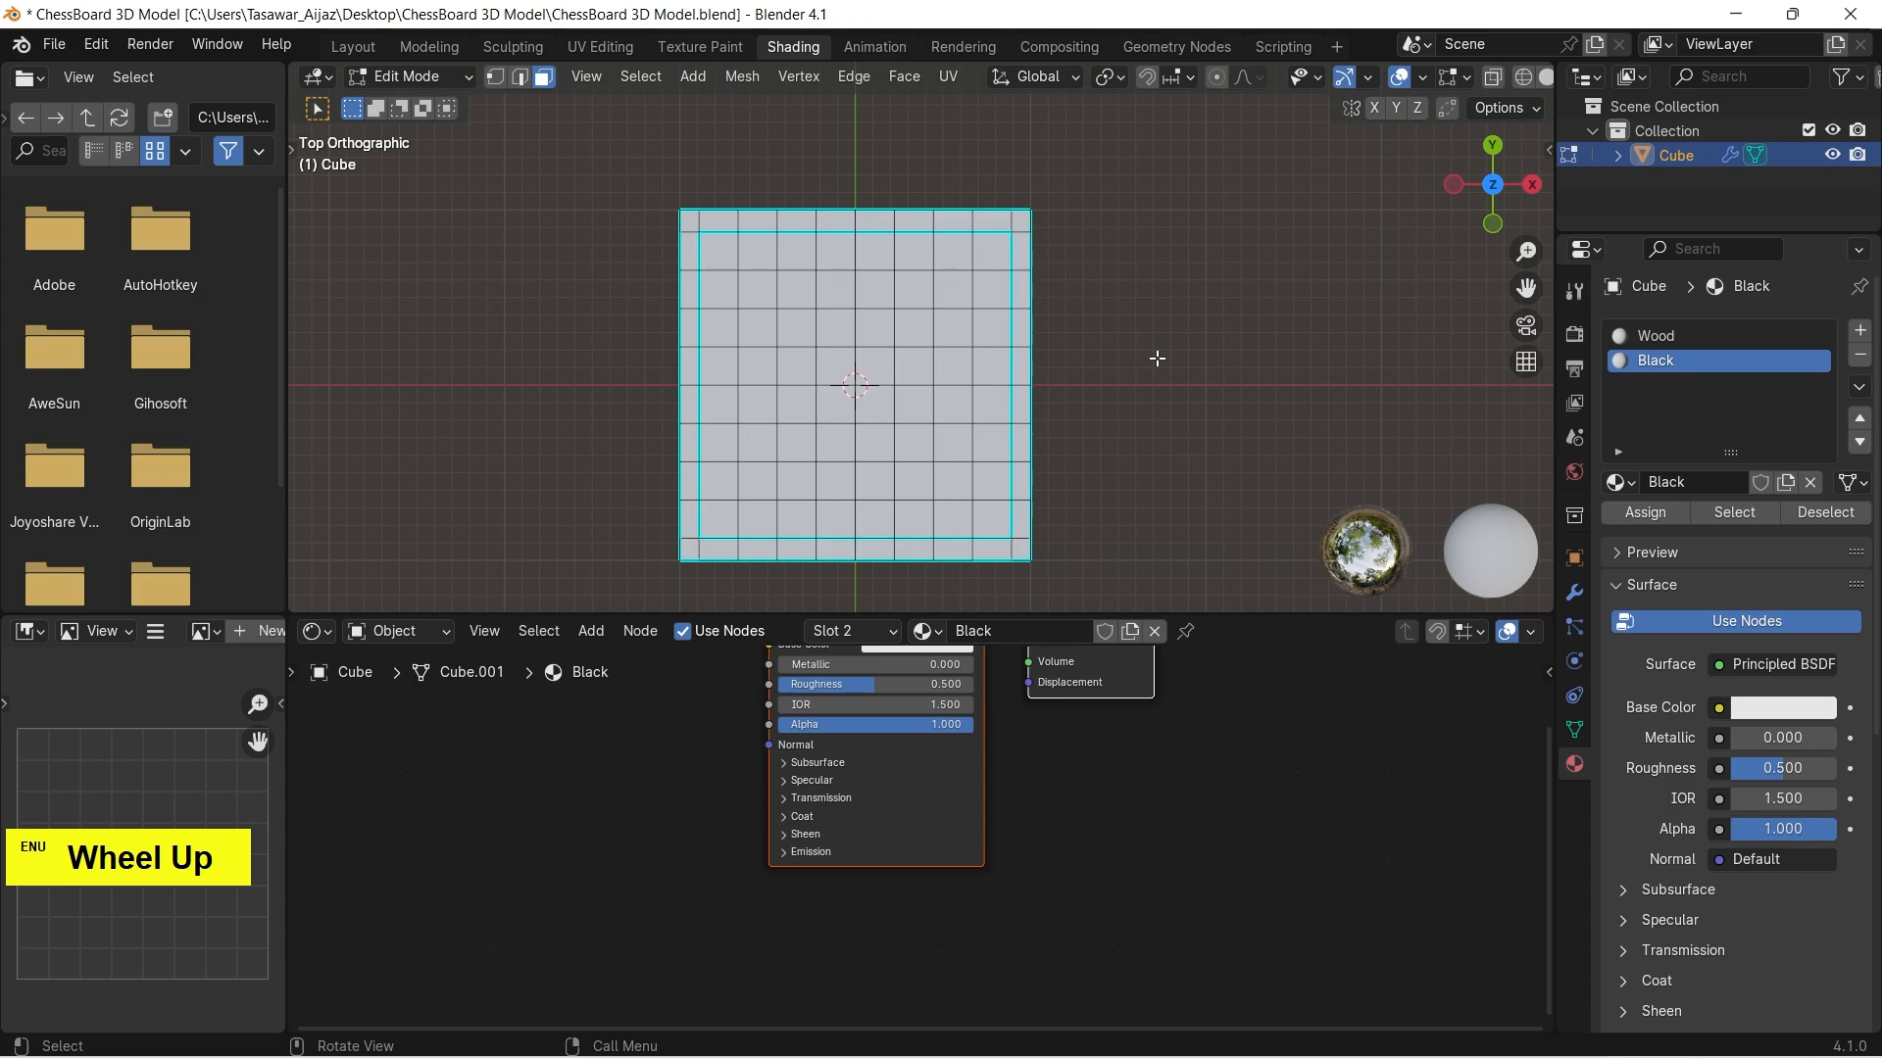
{"action": "scroll", "coordinate": [1156, 359], "scroll_direction": "up", "scroll_amount": 1}
{"action": "key", "text": "c"}
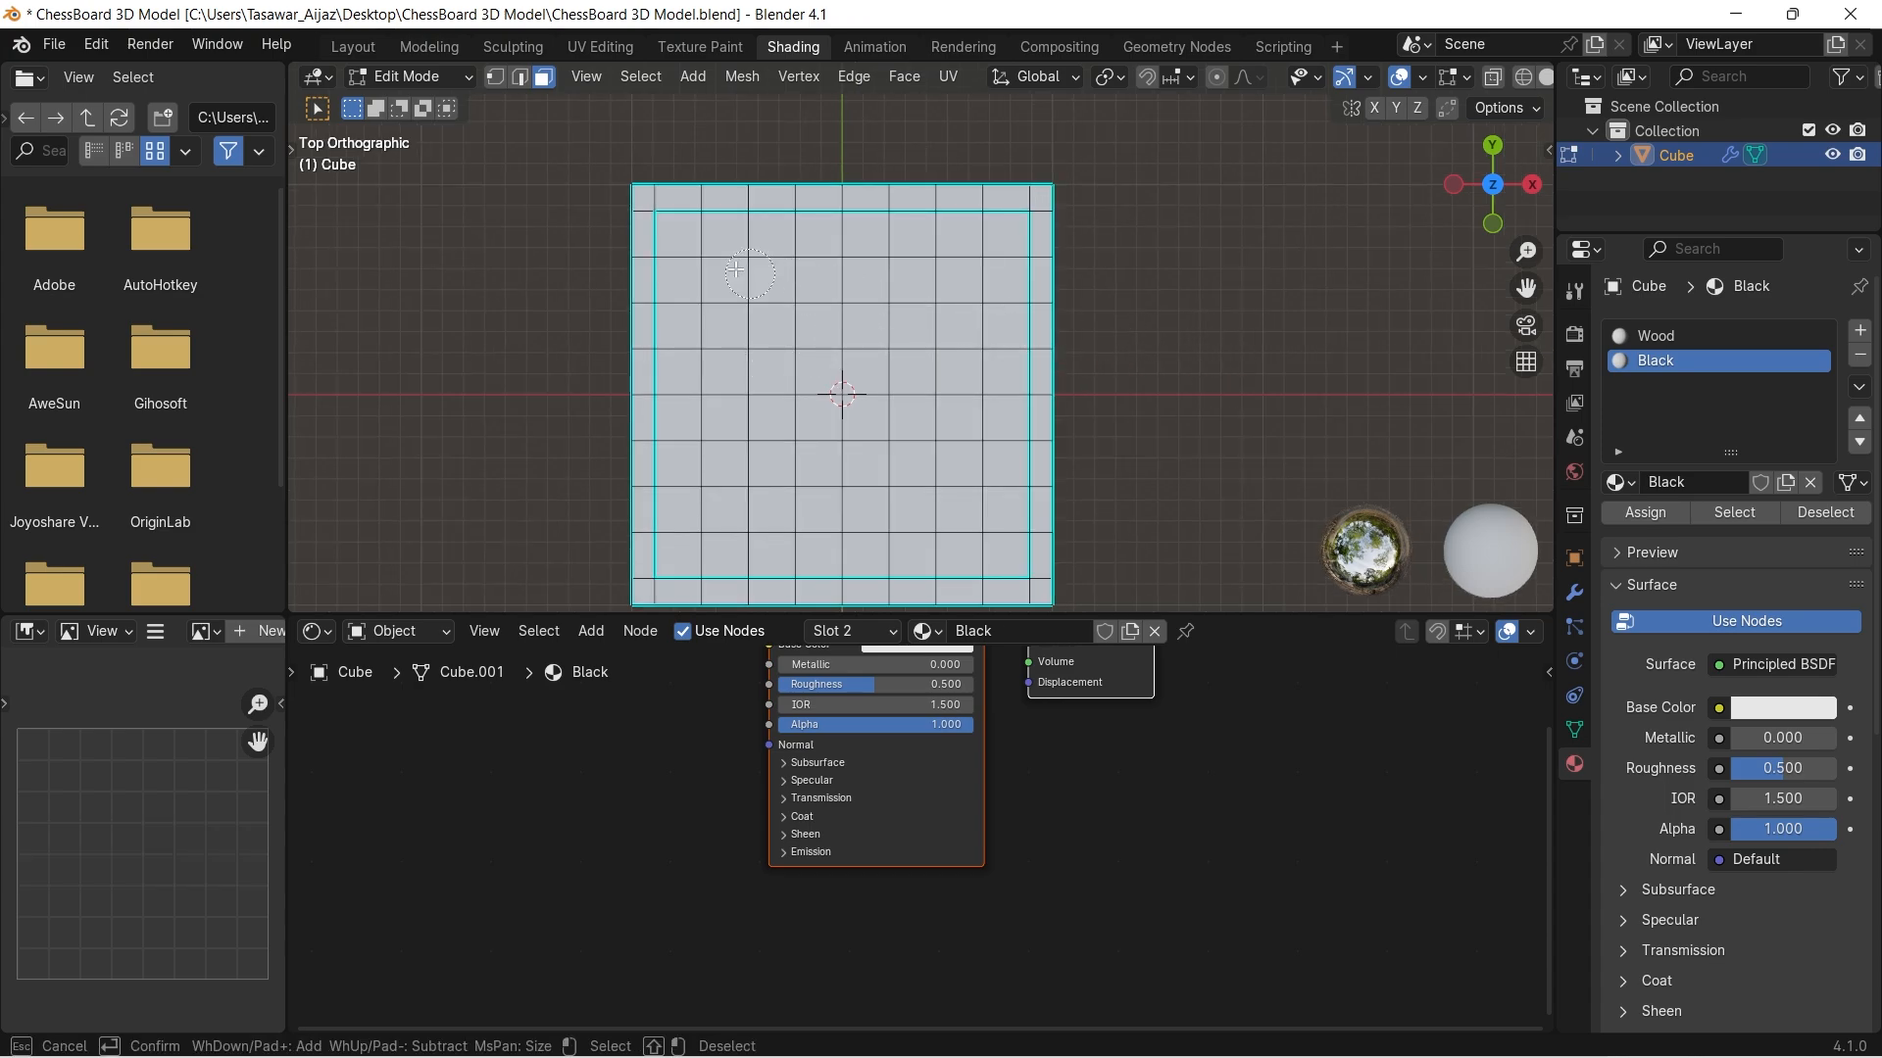
{"action": "mouse_move", "coordinate": [735, 268]}
{"action": "left_mouse_down"}
{"action": "mouse_move", "coordinate": [706, 260]}
{"action": "mouse_move", "coordinate": [774, 257]}
{"action": "mouse_move", "coordinate": [916, 313]}
{"action": "mouse_move", "coordinate": [966, 271]}
{"action": "mouse_move", "coordinate": [979, 529]}
{"action": "mouse_move", "coordinate": [862, 505]}
{"action": "mouse_move", "coordinate": [862, 372]}
{"action": "mouse_move", "coordinate": [720, 348]}
{"action": "mouse_move", "coordinate": [700, 422]}
{"action": "mouse_move", "coordinate": [814, 428]}
{"action": "mouse_move", "coordinate": [727, 510]}
{"action": "mouse_move", "coordinate": [775, 549]}
{"action": "mouse_move", "coordinate": [809, 527]}
{"action": "mouse_move", "coordinate": [709, 540]}
{"action": "left_mouse_up"}
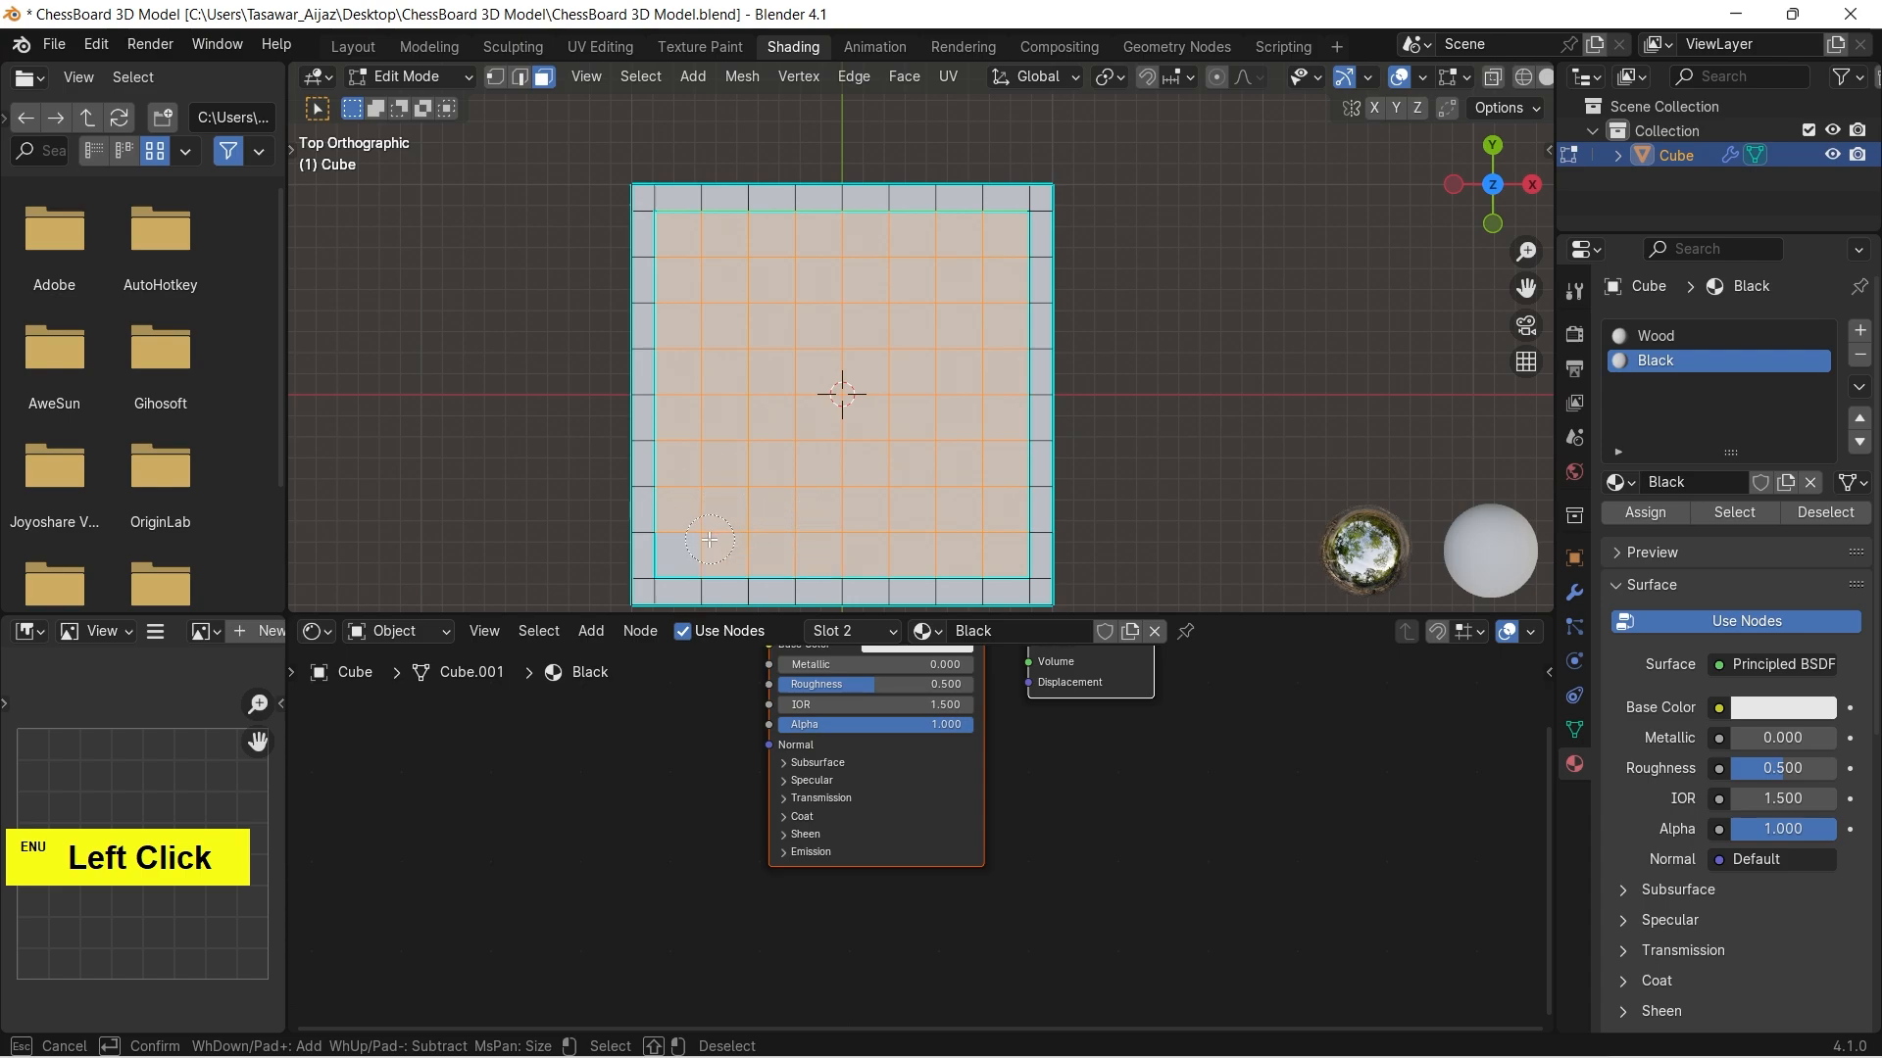
{"action": "right_click", "coordinate": [1201, 382]}
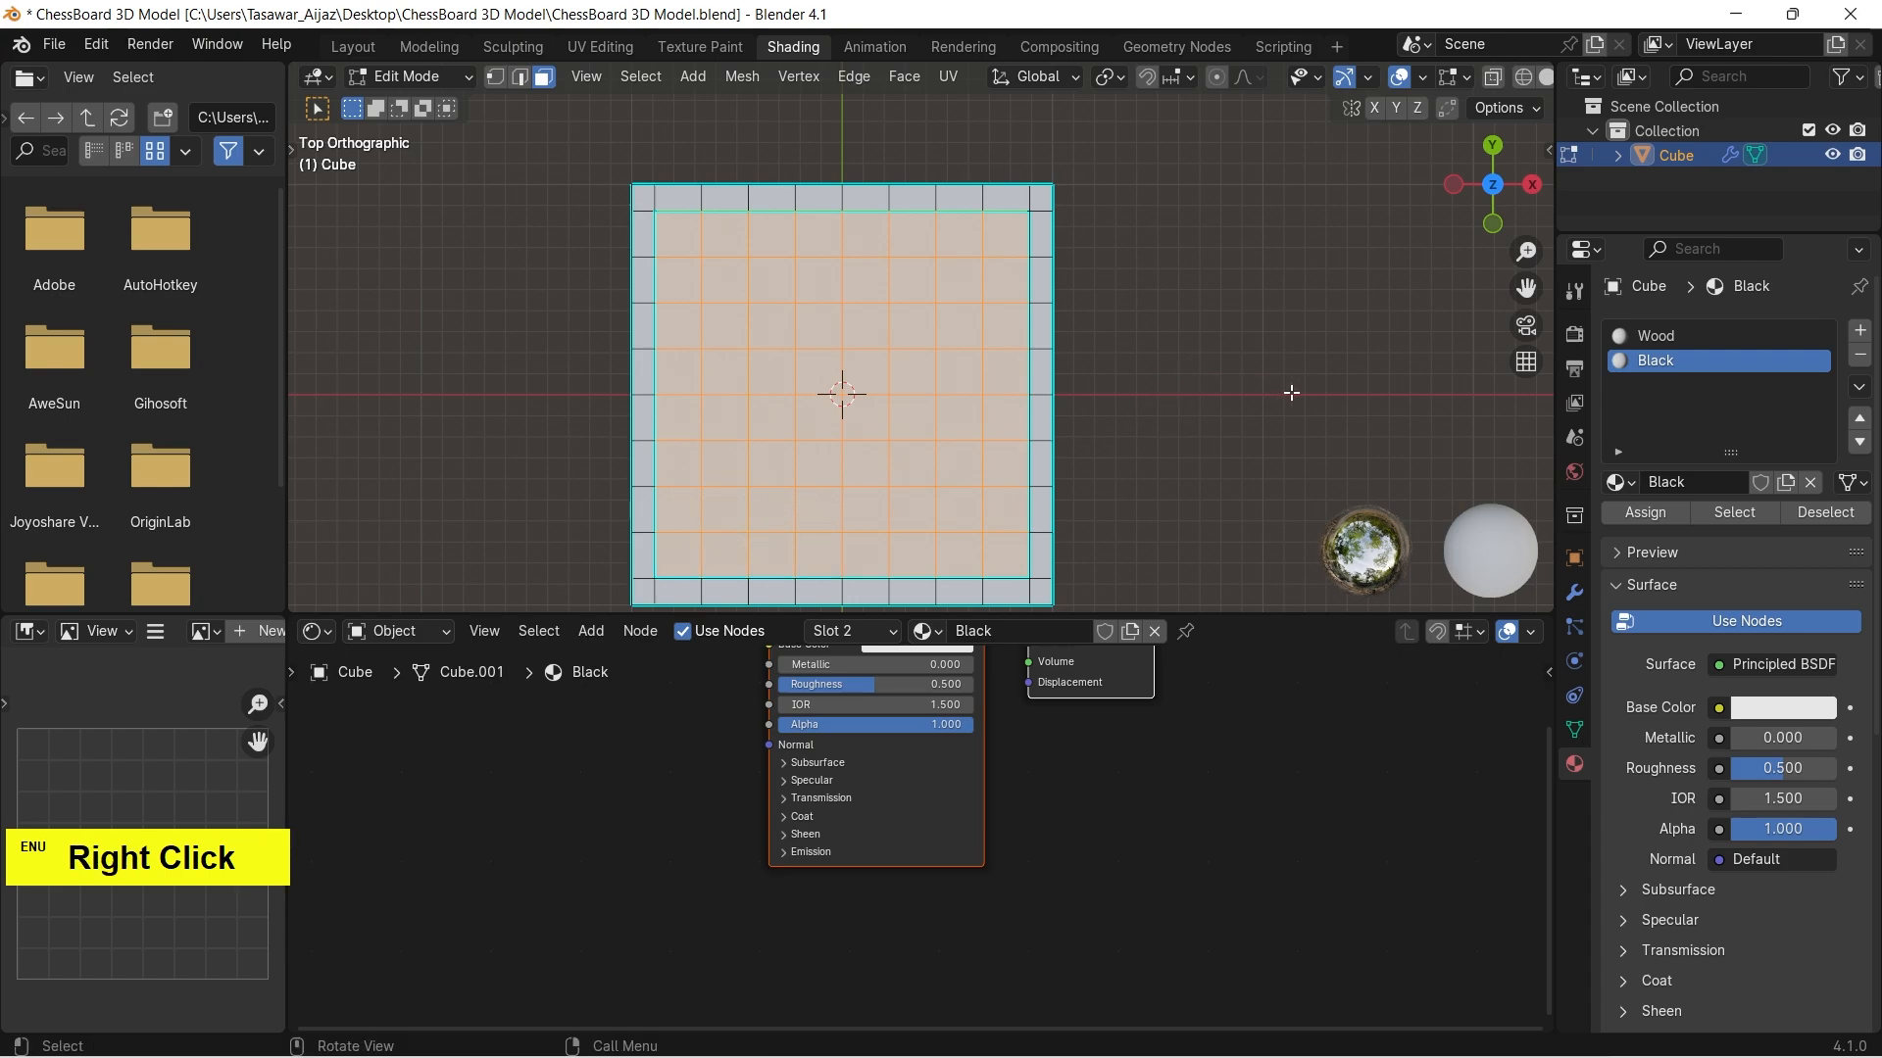
Assign the Black material to the selected squares and set its Base Color to black.
{"action": "left_click", "coordinate": [1684, 362]}
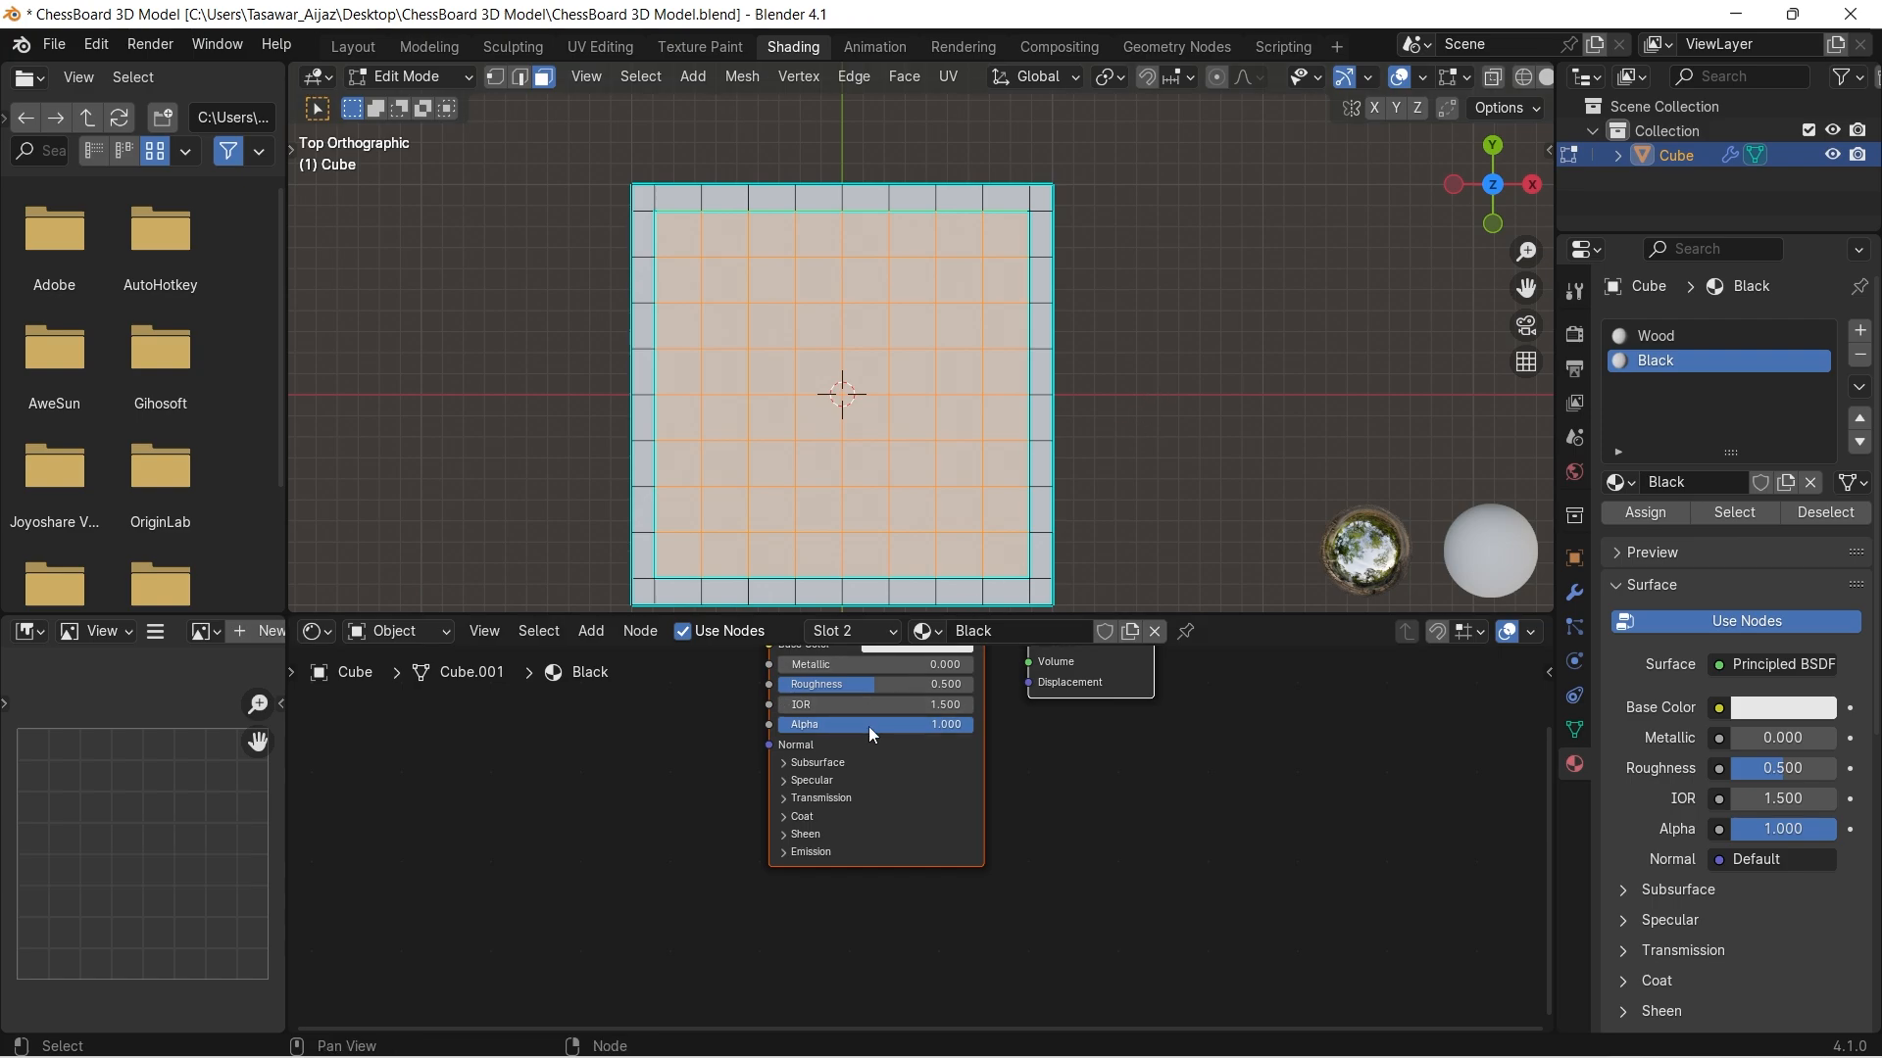
{"action": "scroll", "coordinate": [882, 730], "scroll_direction": "up", "scroll_amount": 3}
{"action": "left_click", "coordinate": [931, 688]}
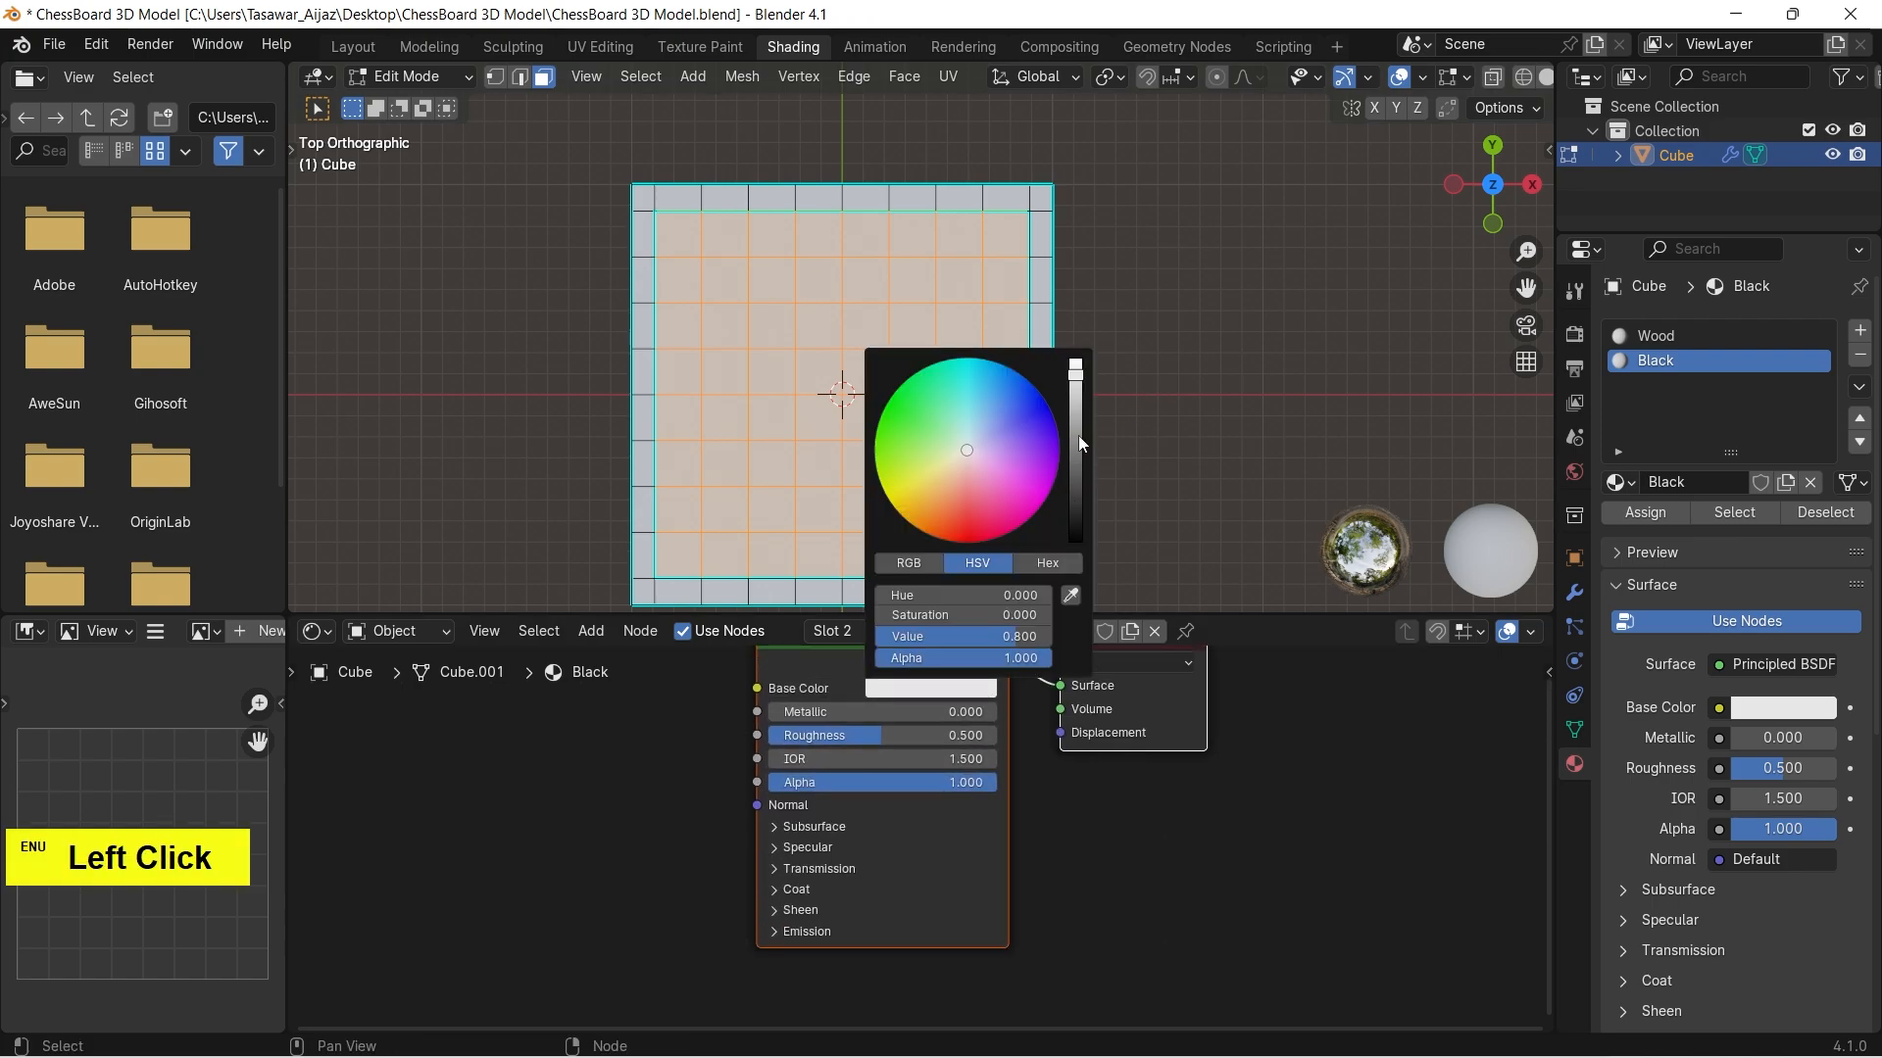
{"action": "left_click_drag", "start_coordinate": [1078, 435], "coordinate": [1075, 540]}
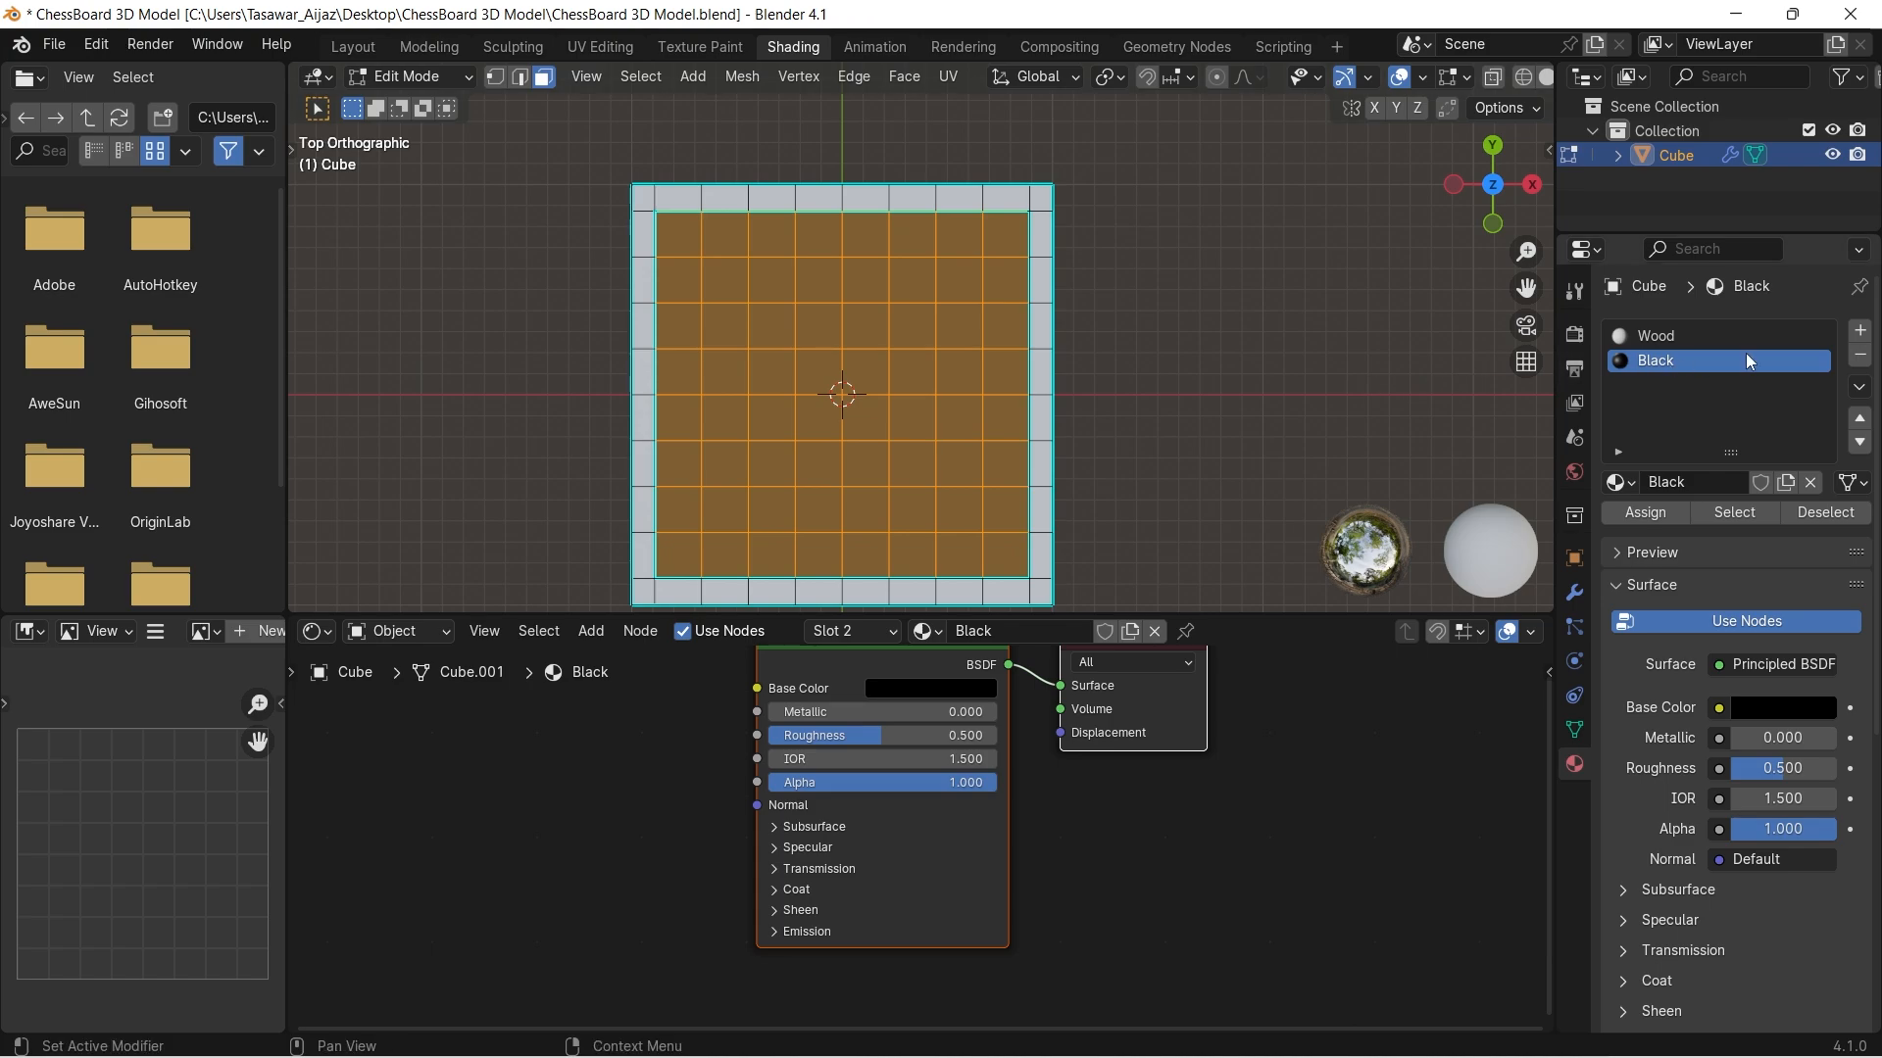
Add a third material slot with a new material named White.
{"action": "left_click", "coordinate": [1859, 332]}
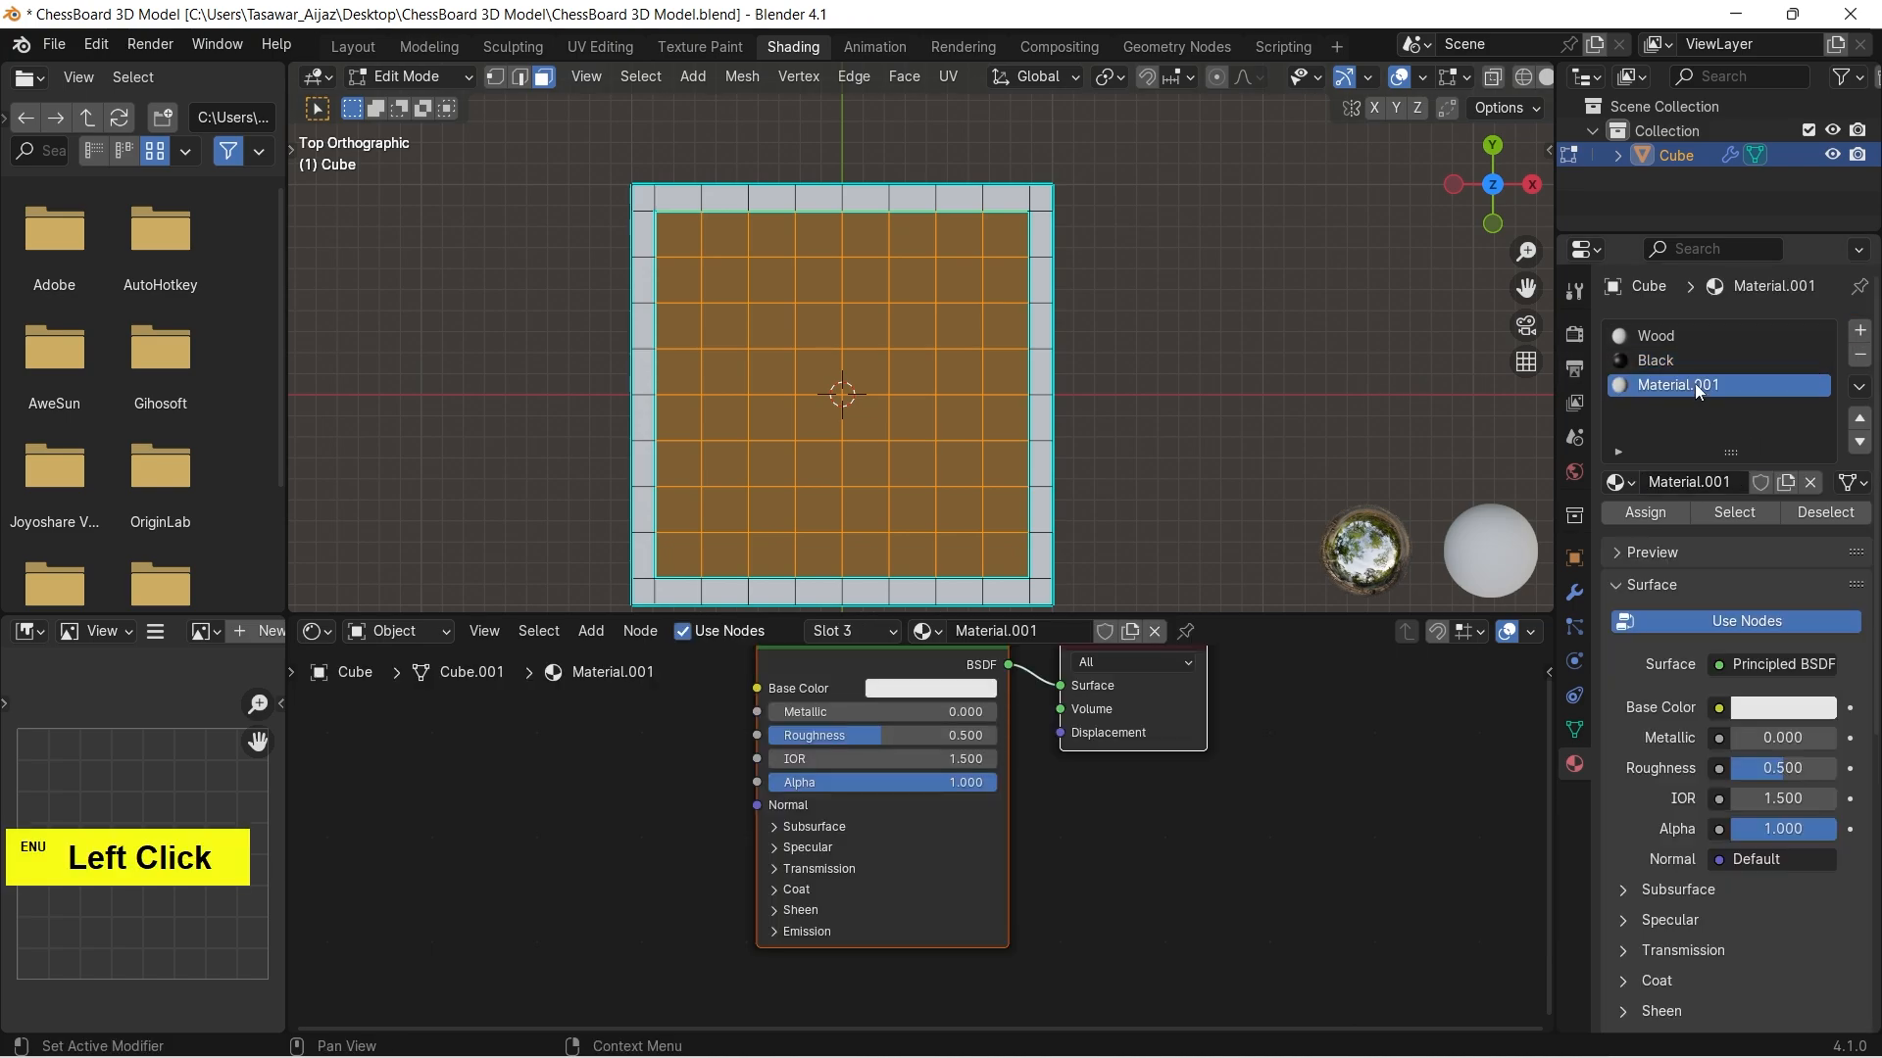
{"action": "double_click", "coordinate": [1705, 385]}
{"action": "type", "text": "Wh"}
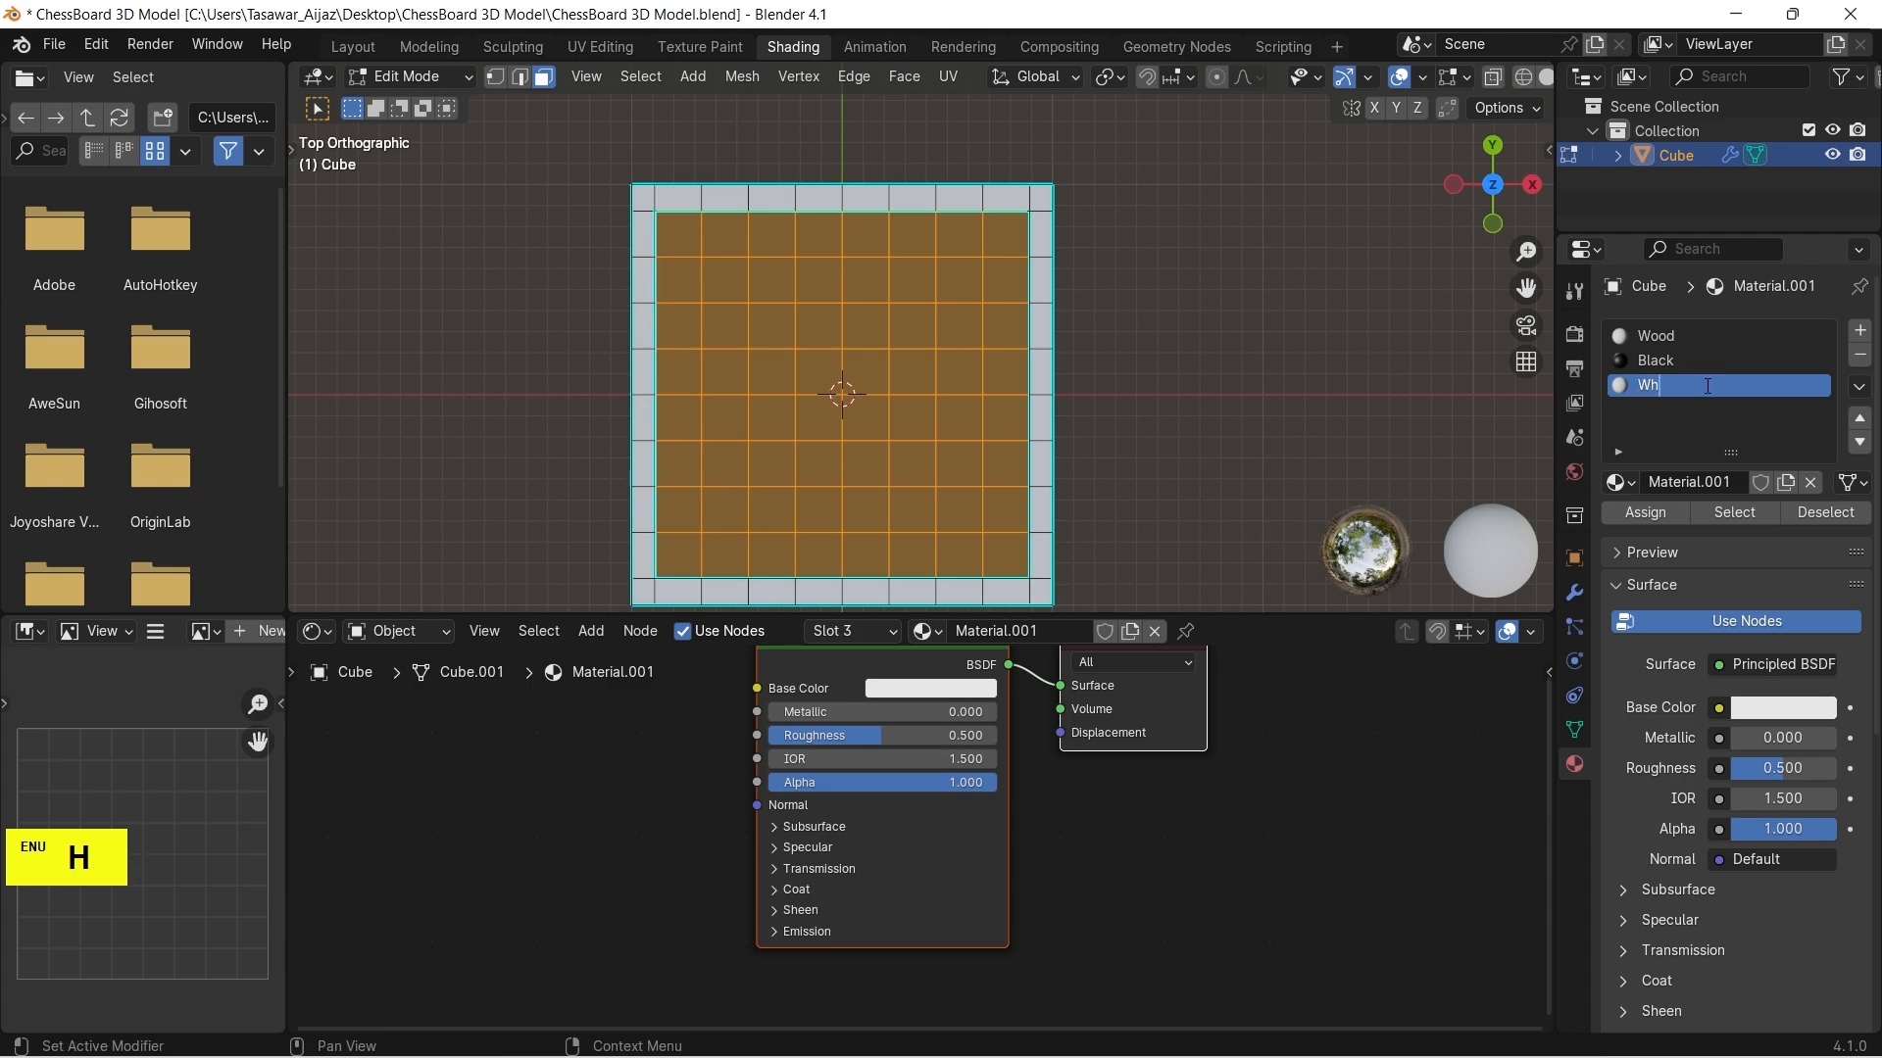
{"action": "type", "text": "ite"}
{"action": "left_click", "coordinate": [1680, 408]}
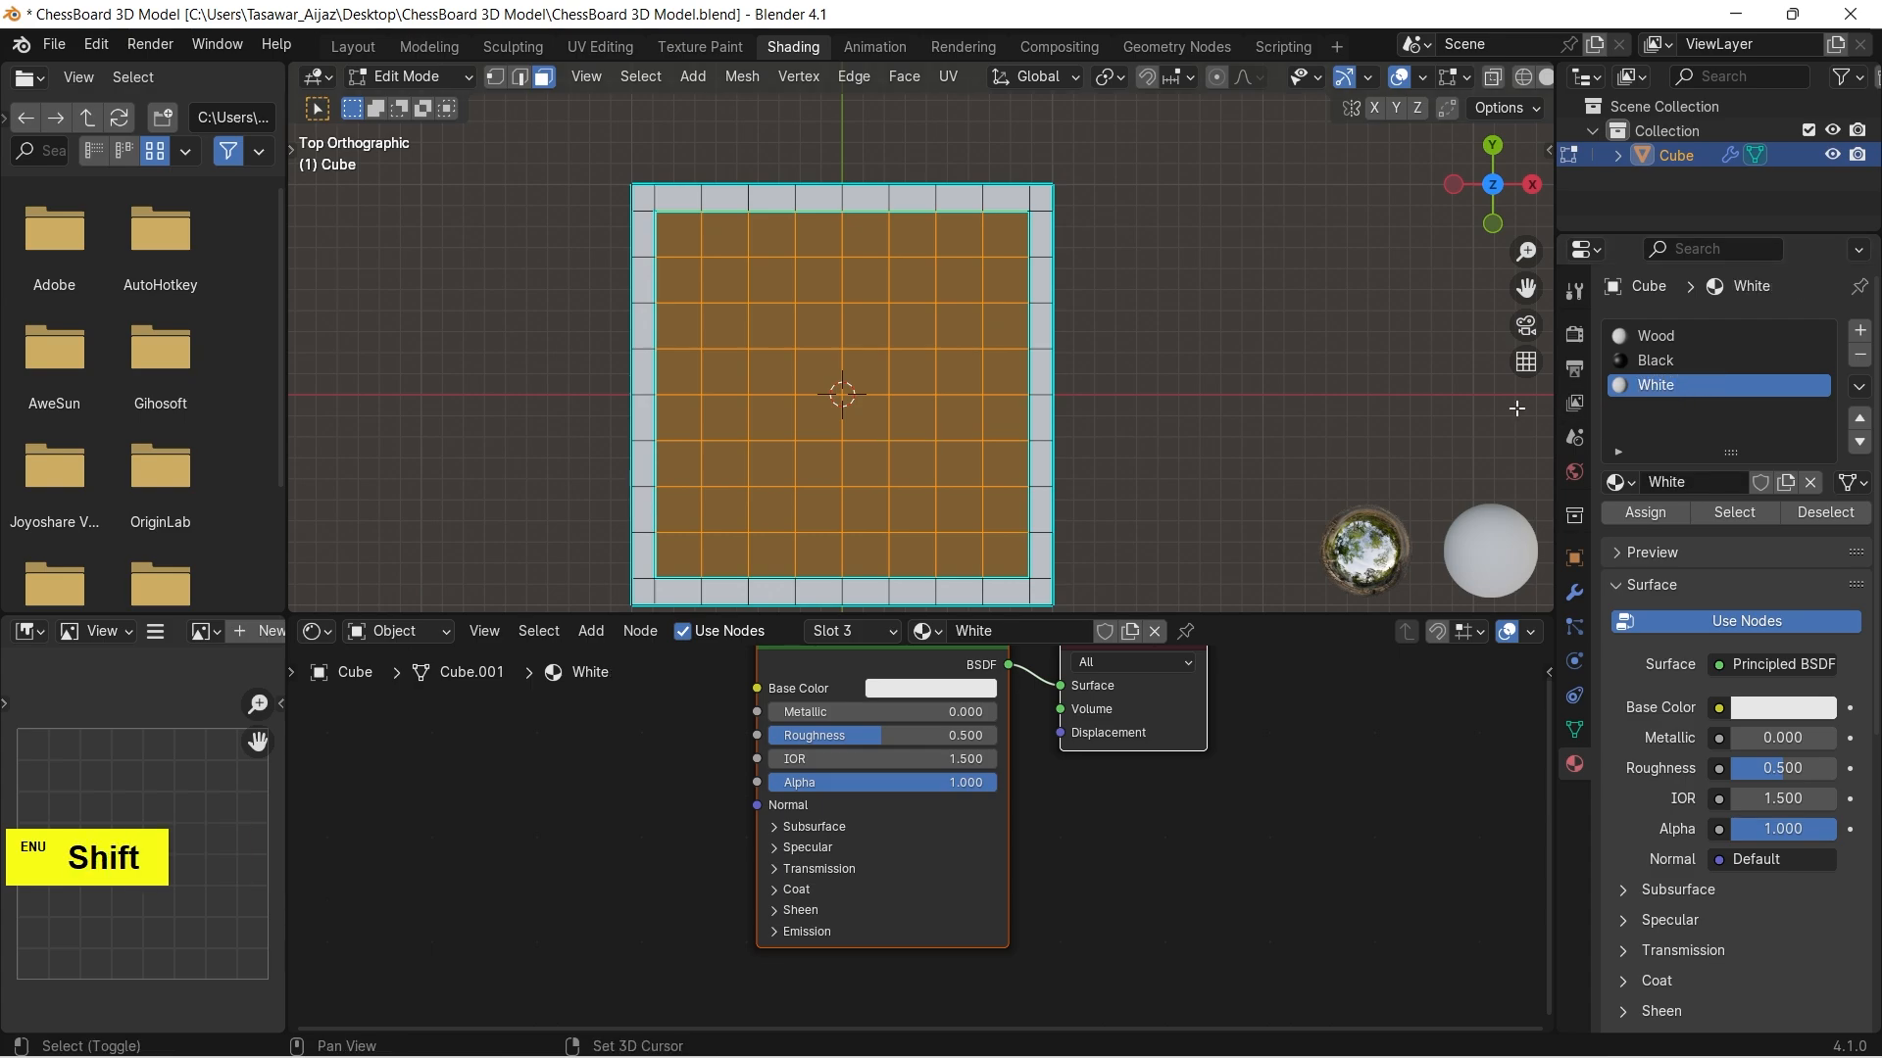
Make one inner square the active face by deselecting and reselecting it, and apply Checker Deselect to the selected squares.
{"action": "left_click", "coordinate": [775, 425], "text": "shift"}
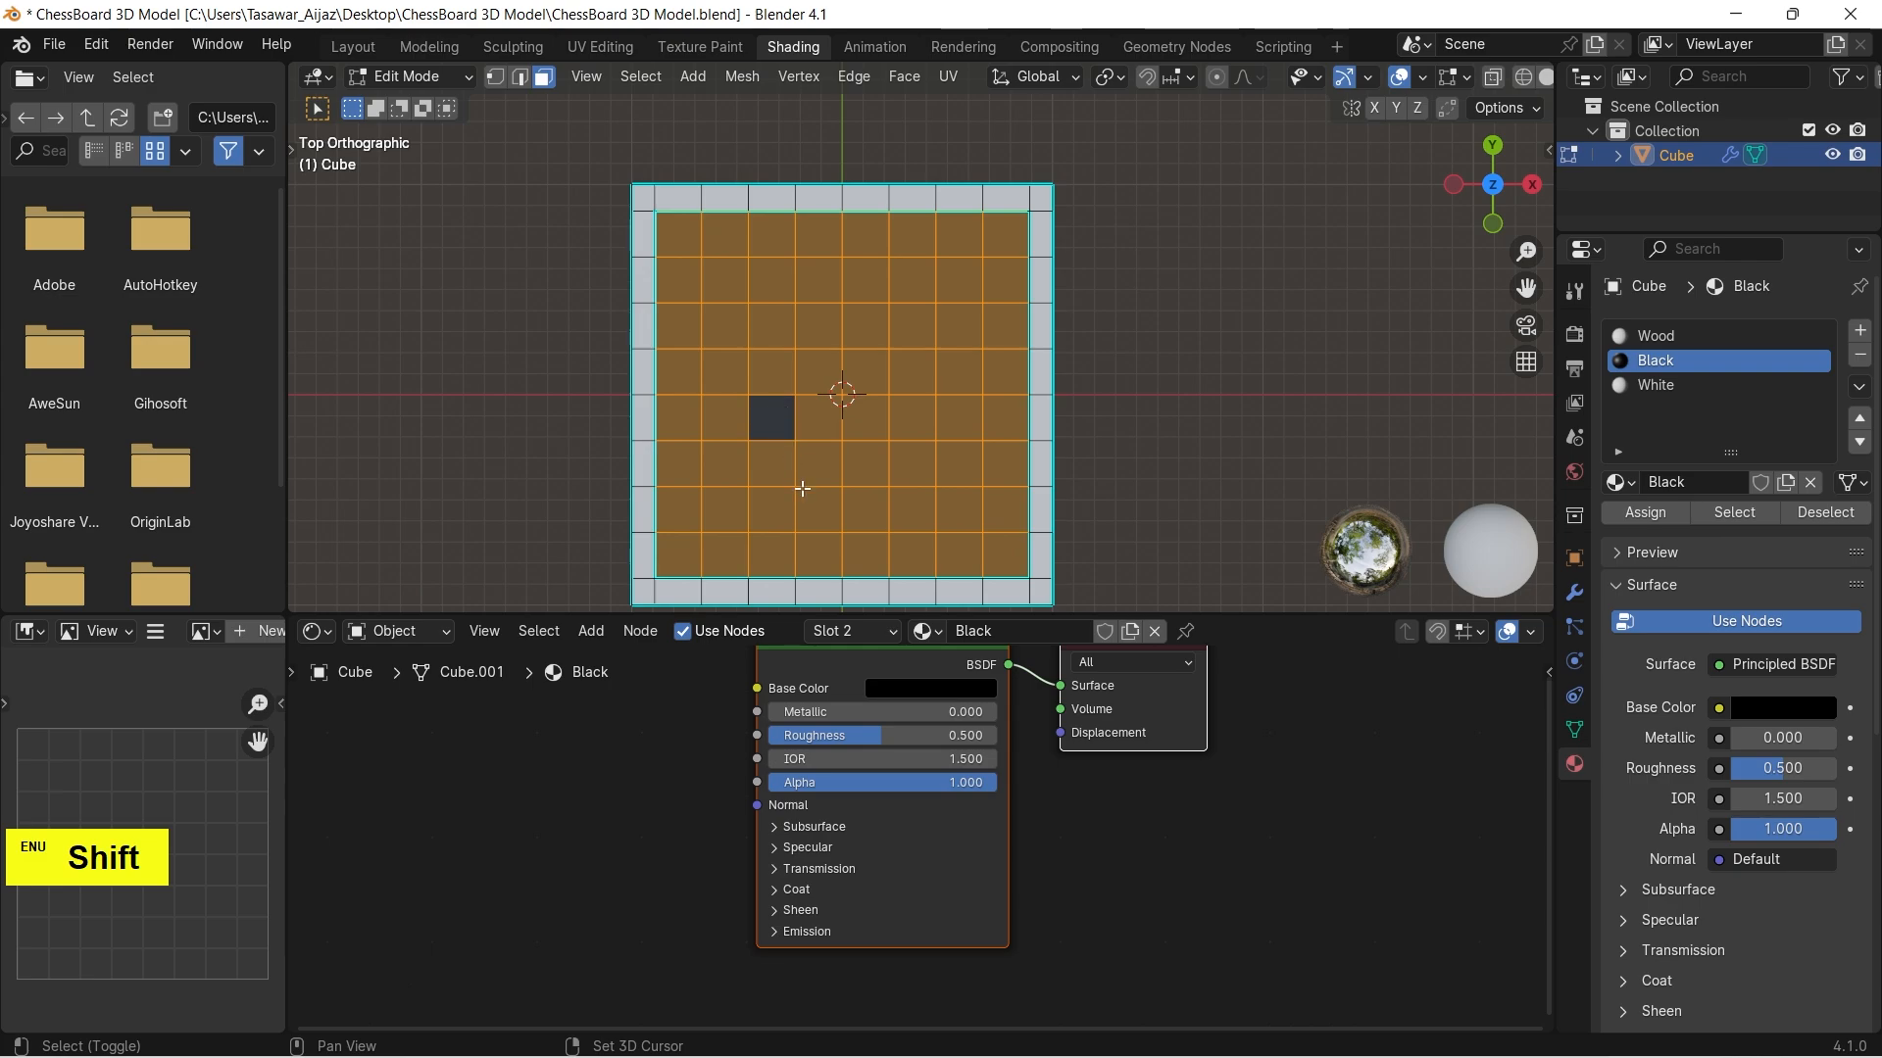
{"action": "left_click", "coordinate": [770, 421], "text": "shift"}
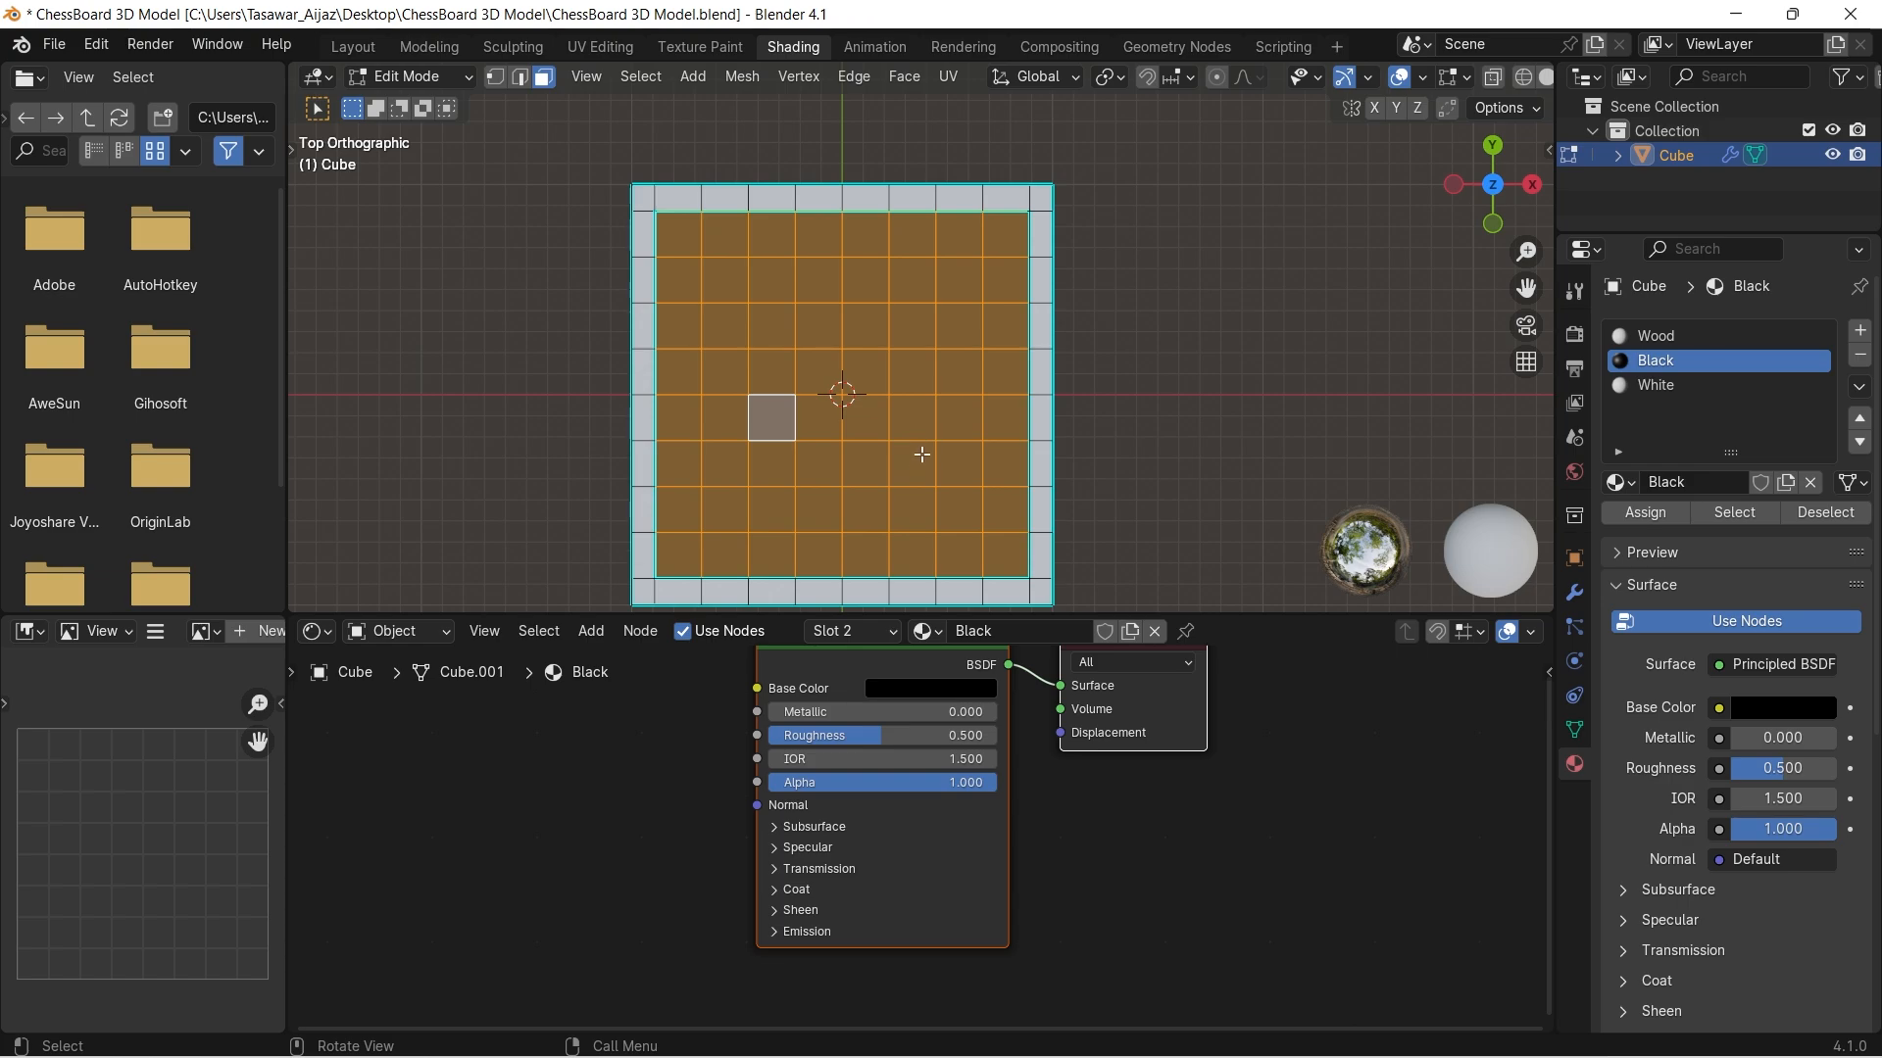
{"action": "left_click", "coordinate": [643, 79]}
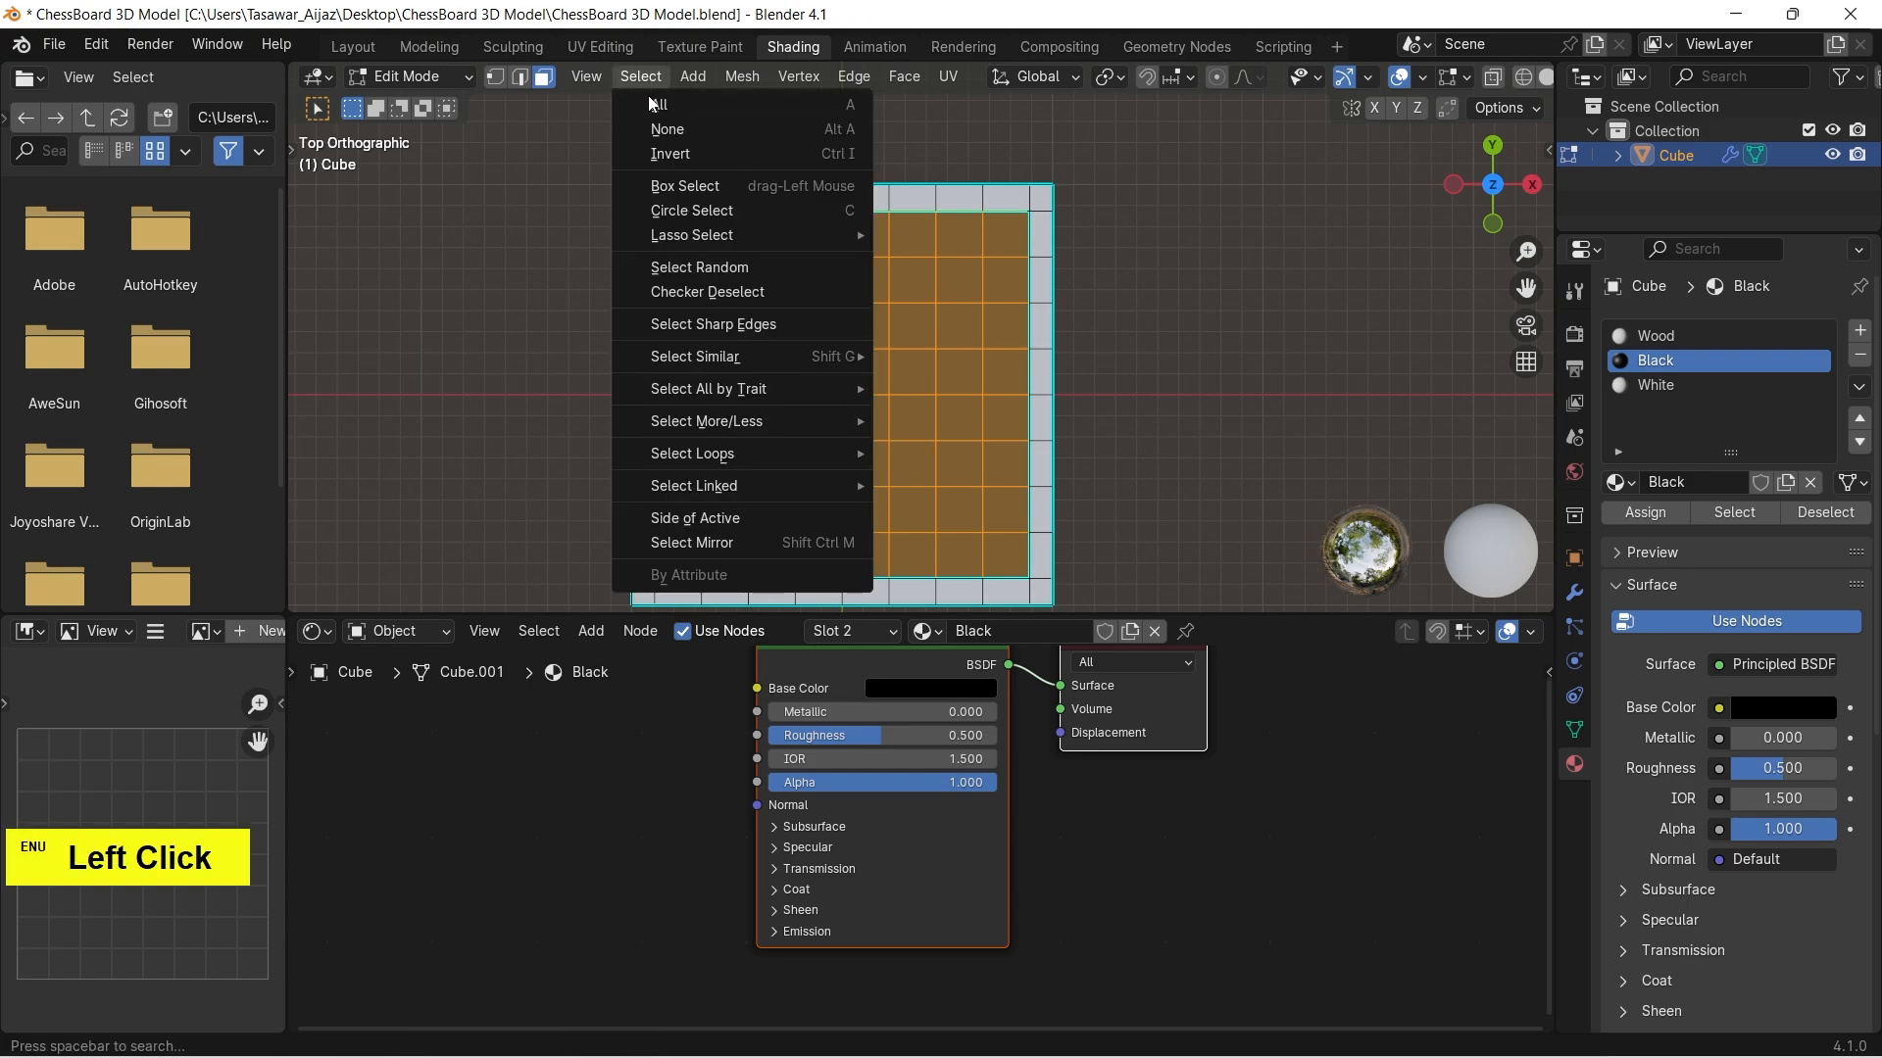
{"action": "left_click", "coordinate": [691, 292]}
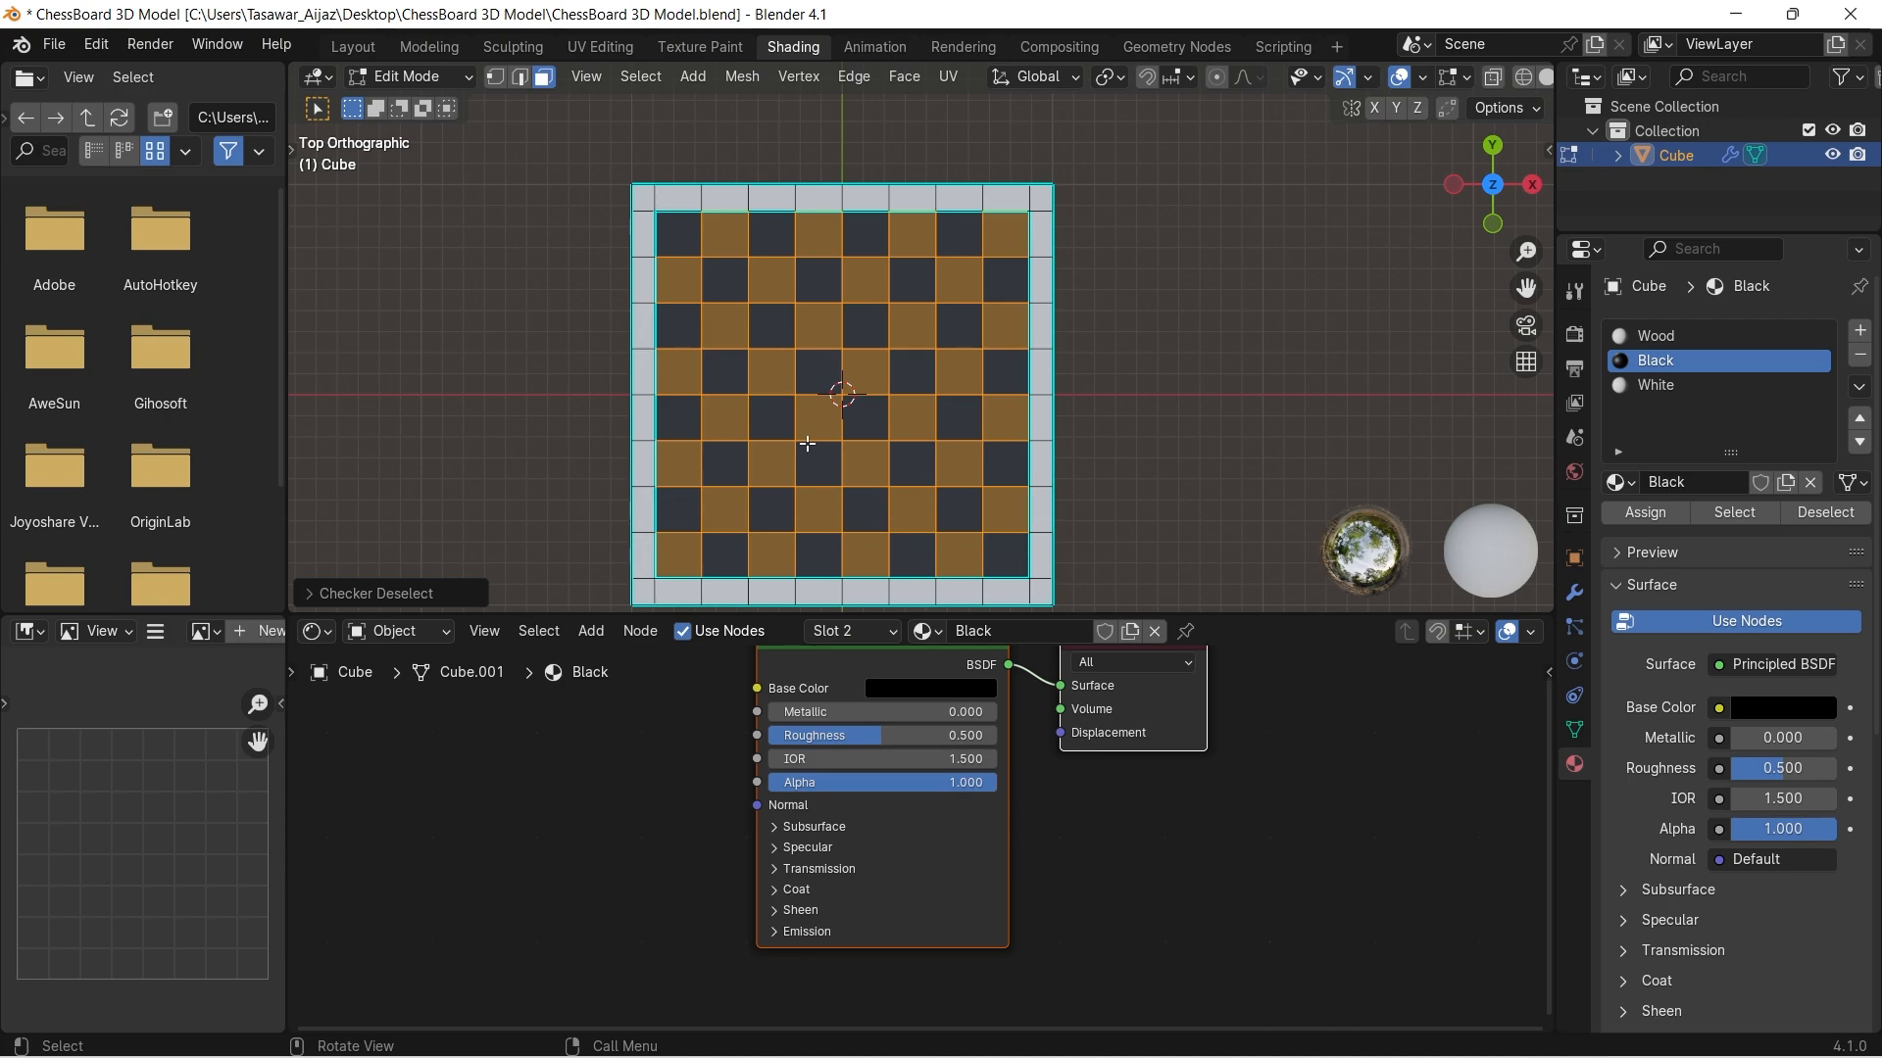
Assign the White material to the alternating selected squares, set its Base Color value to 1.000, and clear the selection.
{"action": "left_click", "coordinate": [1676, 386]}
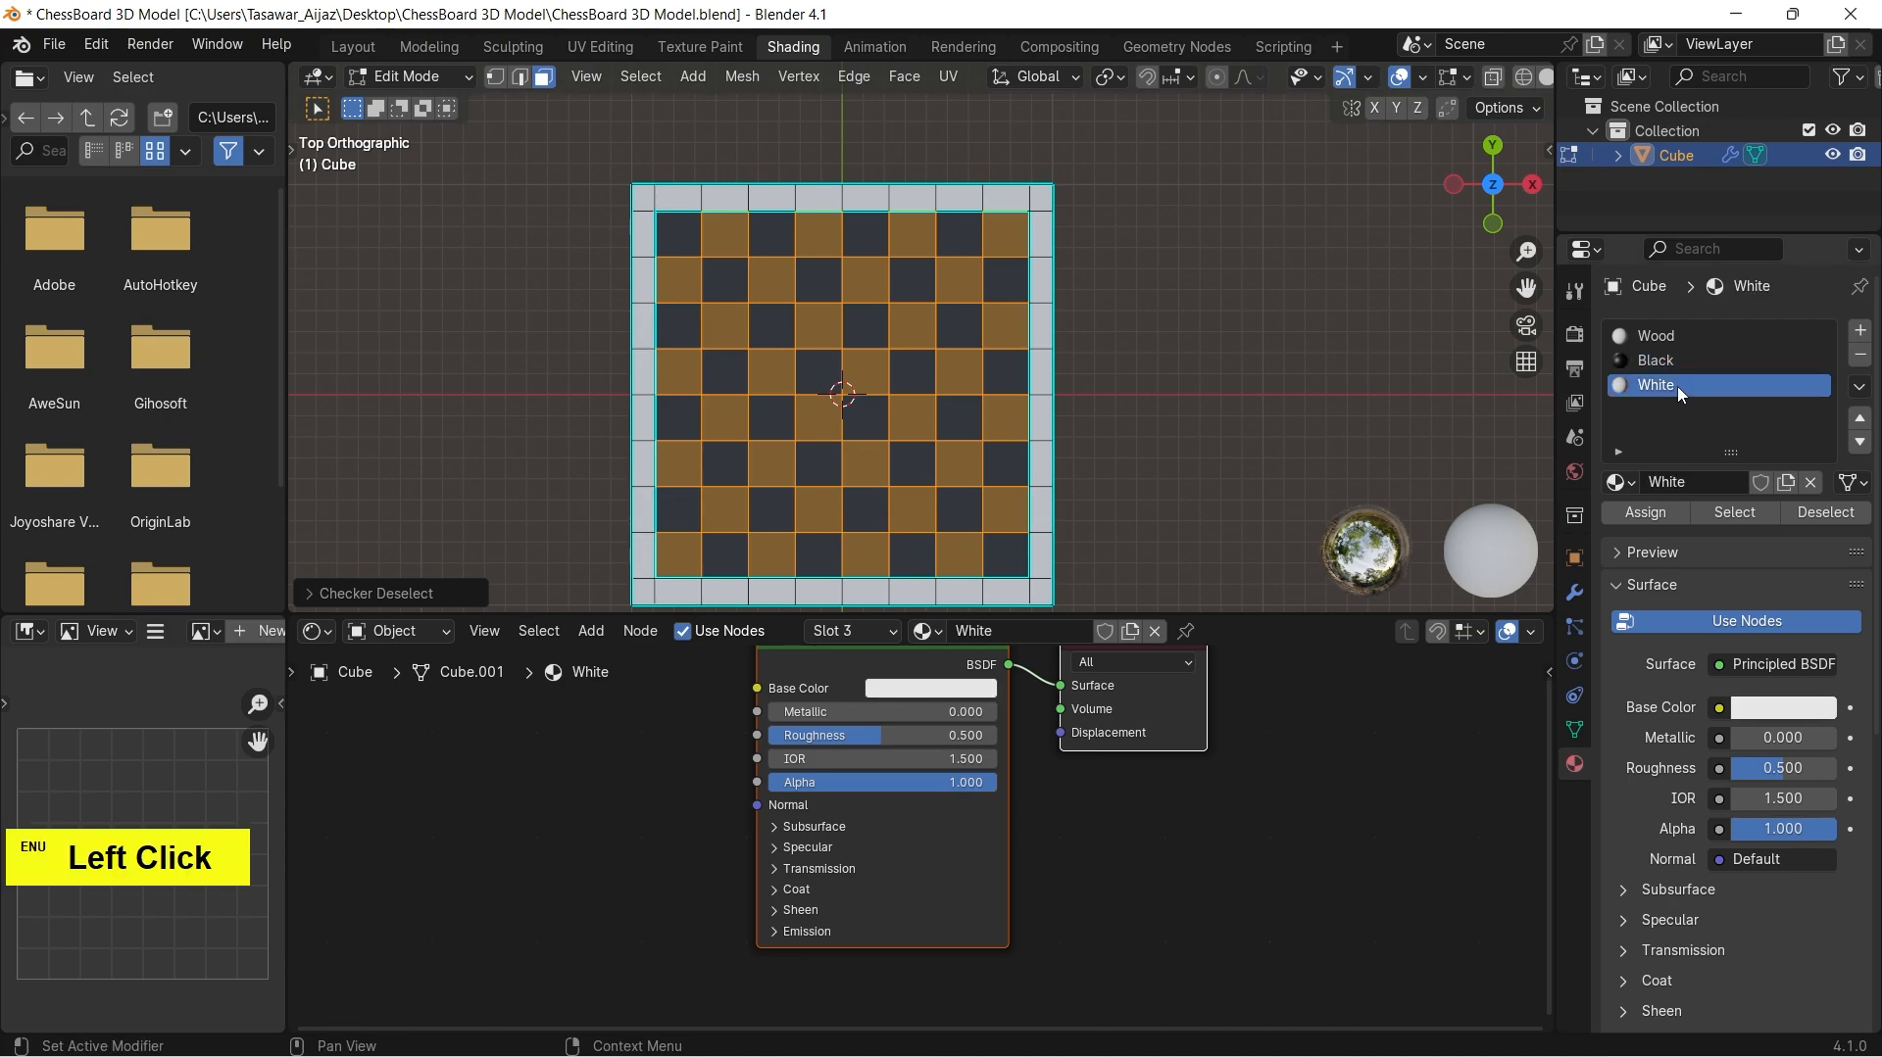
{"action": "left_click", "coordinate": [1662, 513]}
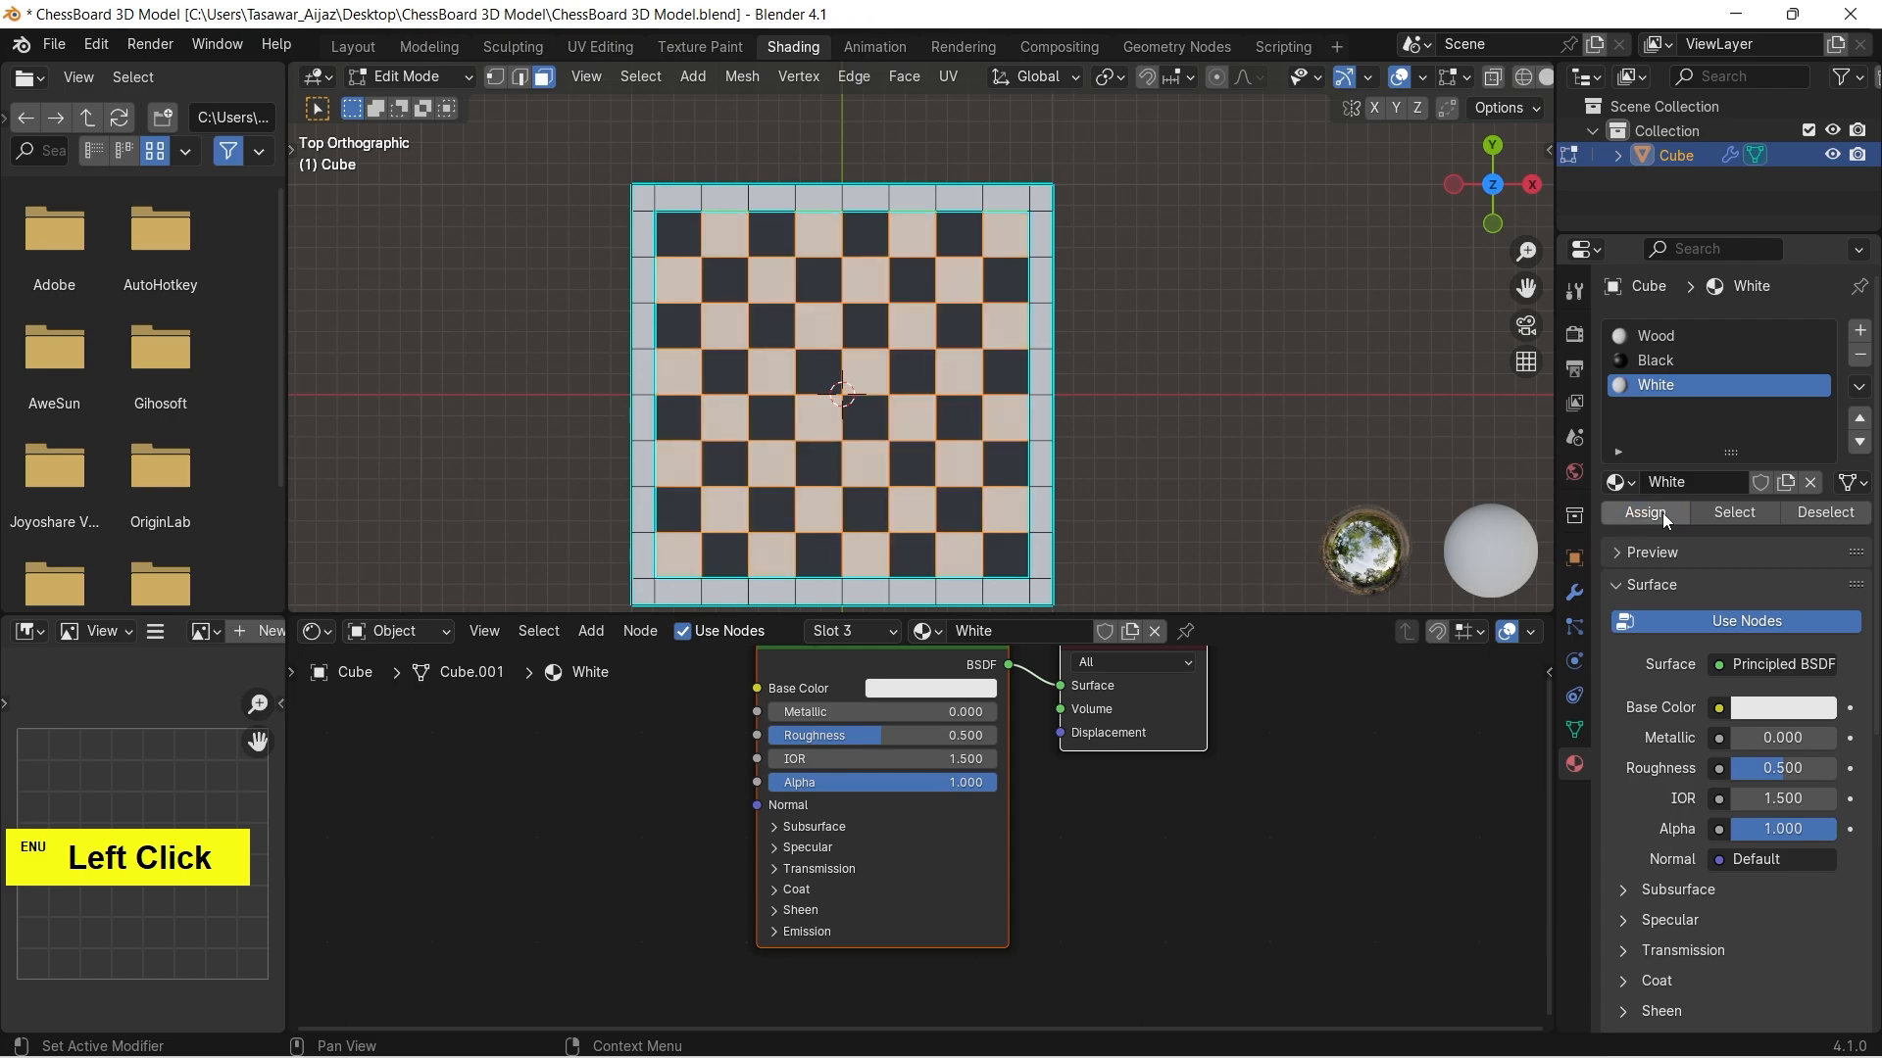
{"action": "left_click", "coordinate": [984, 692]}
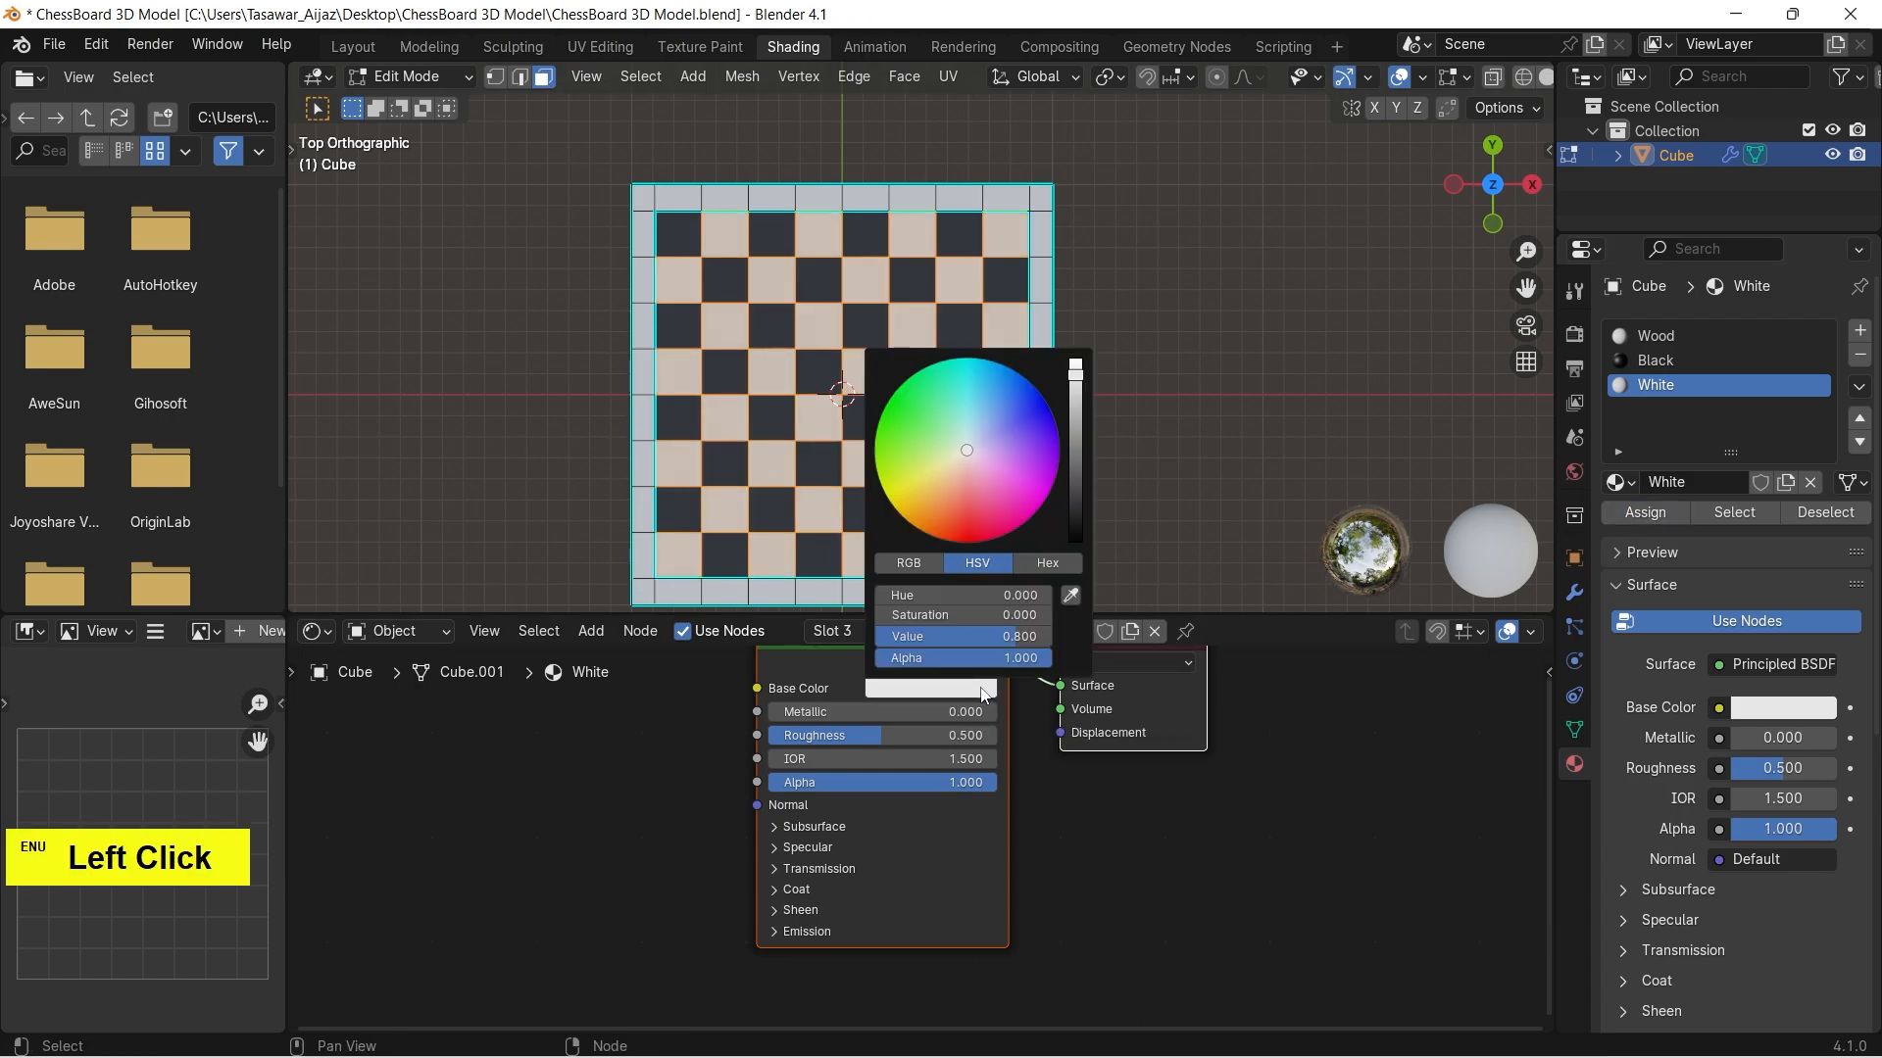
{"action": "left_click", "coordinate": [1075, 364]}
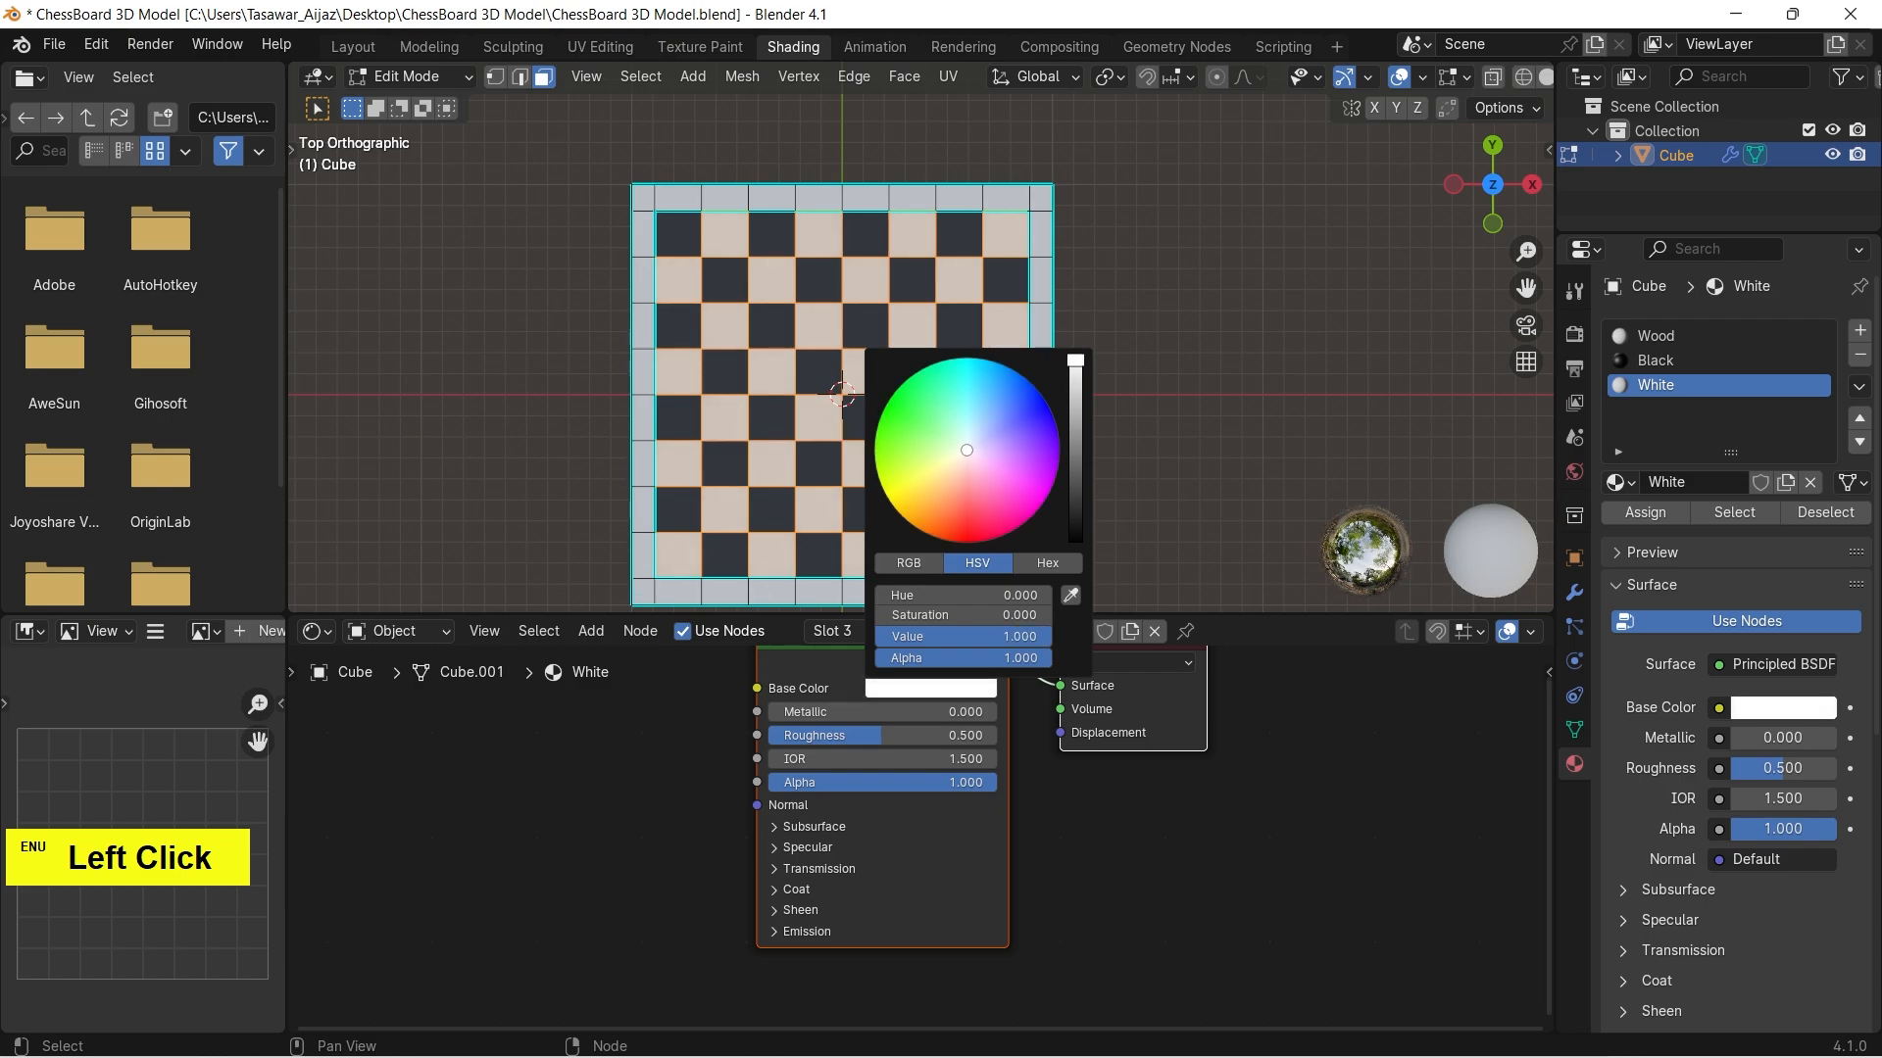
{"action": "left_click", "coordinate": [1253, 301]}
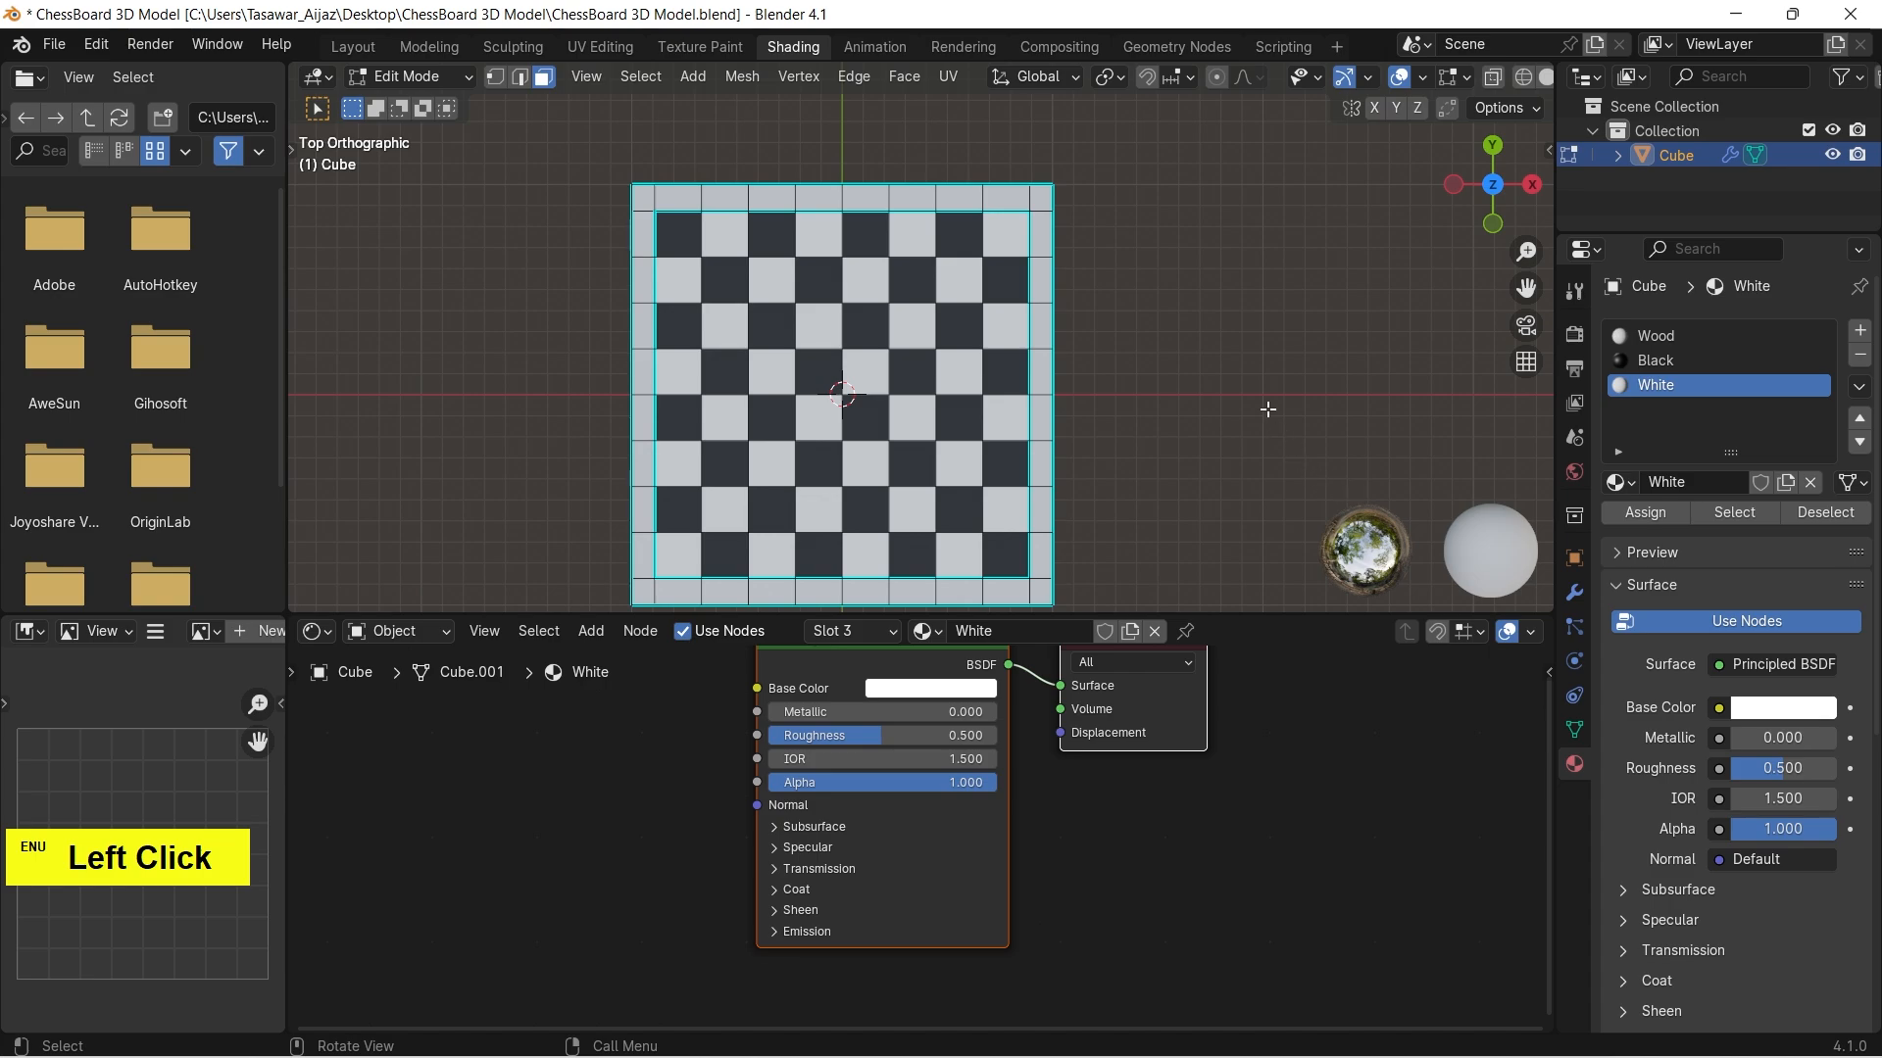
Return to Object Mode and turn the view to an angled perspective of the whole board.
{"action": "key", "text": "Tab"}
{"action": "scroll", "coordinate": [1267, 409], "scroll_direction": "down", "scroll_amount": 1}
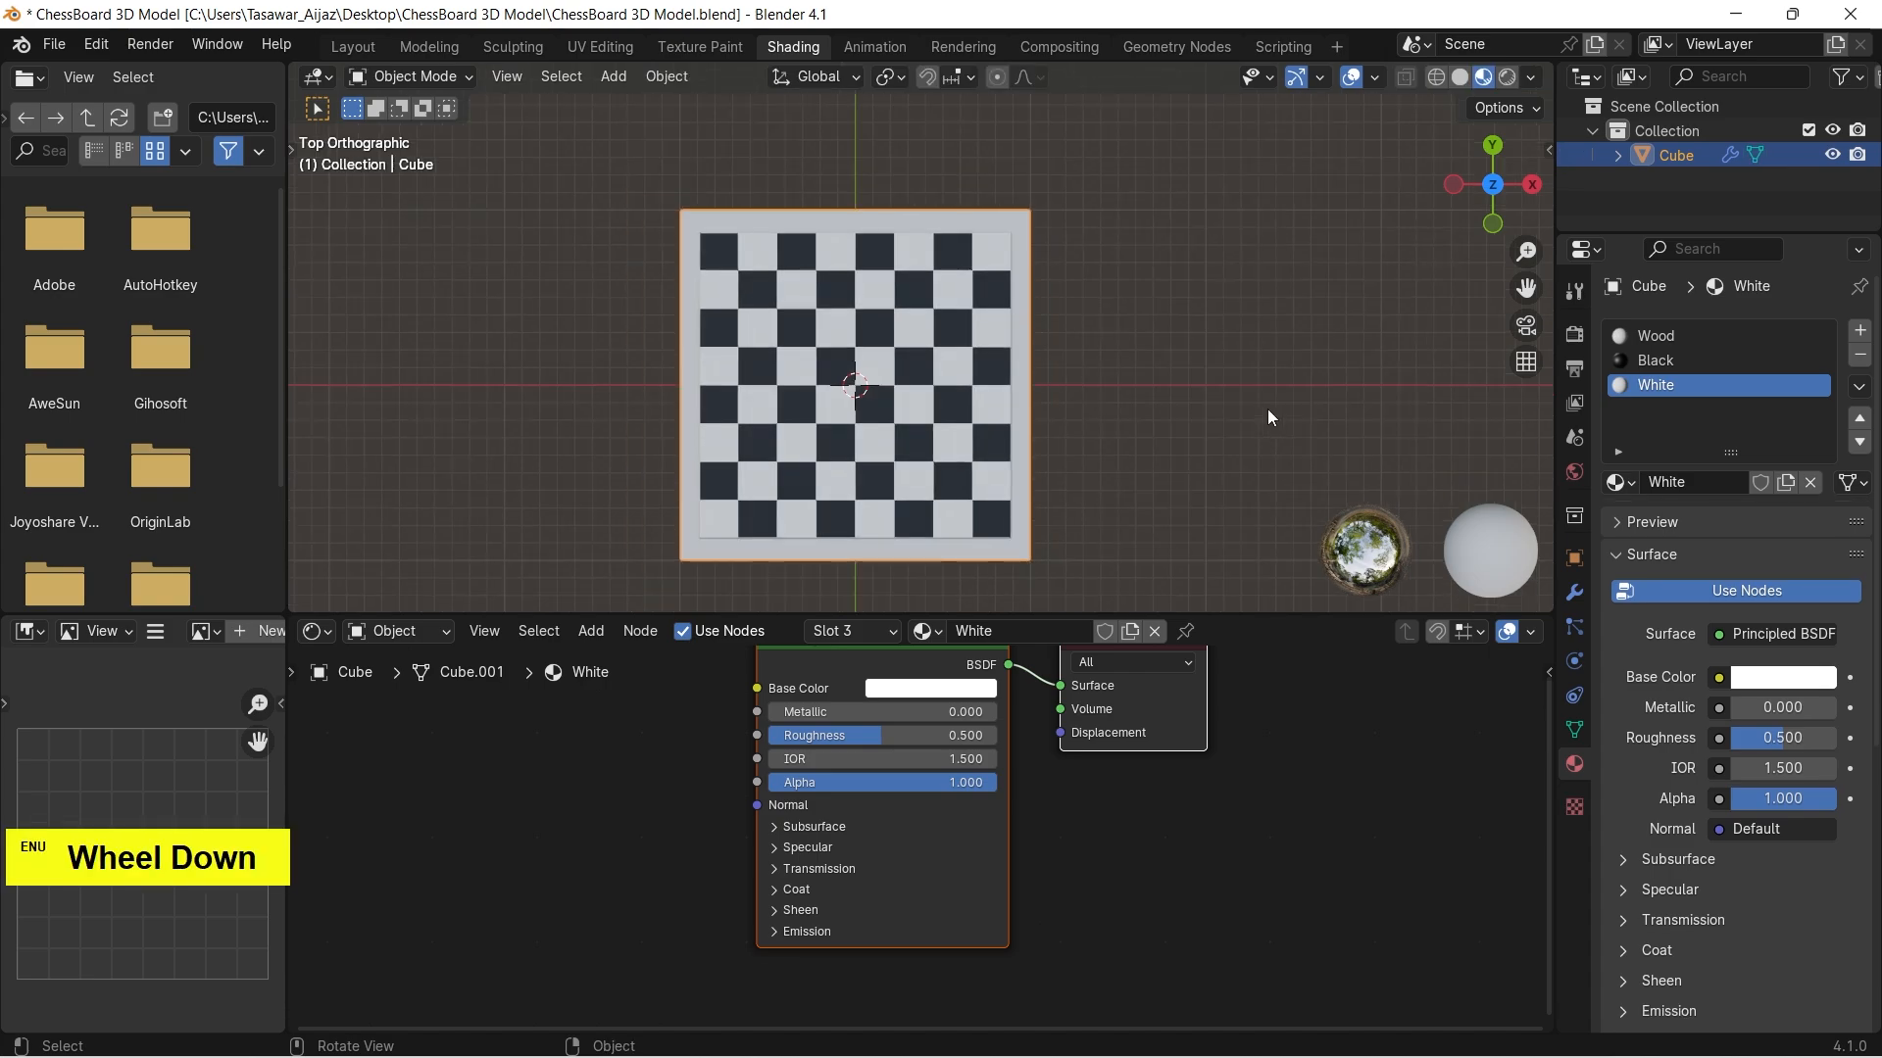
{"action": "middle_click_drag", "start_coordinate": [1214, 507], "coordinate": [1131, 354], "text": "alt"}
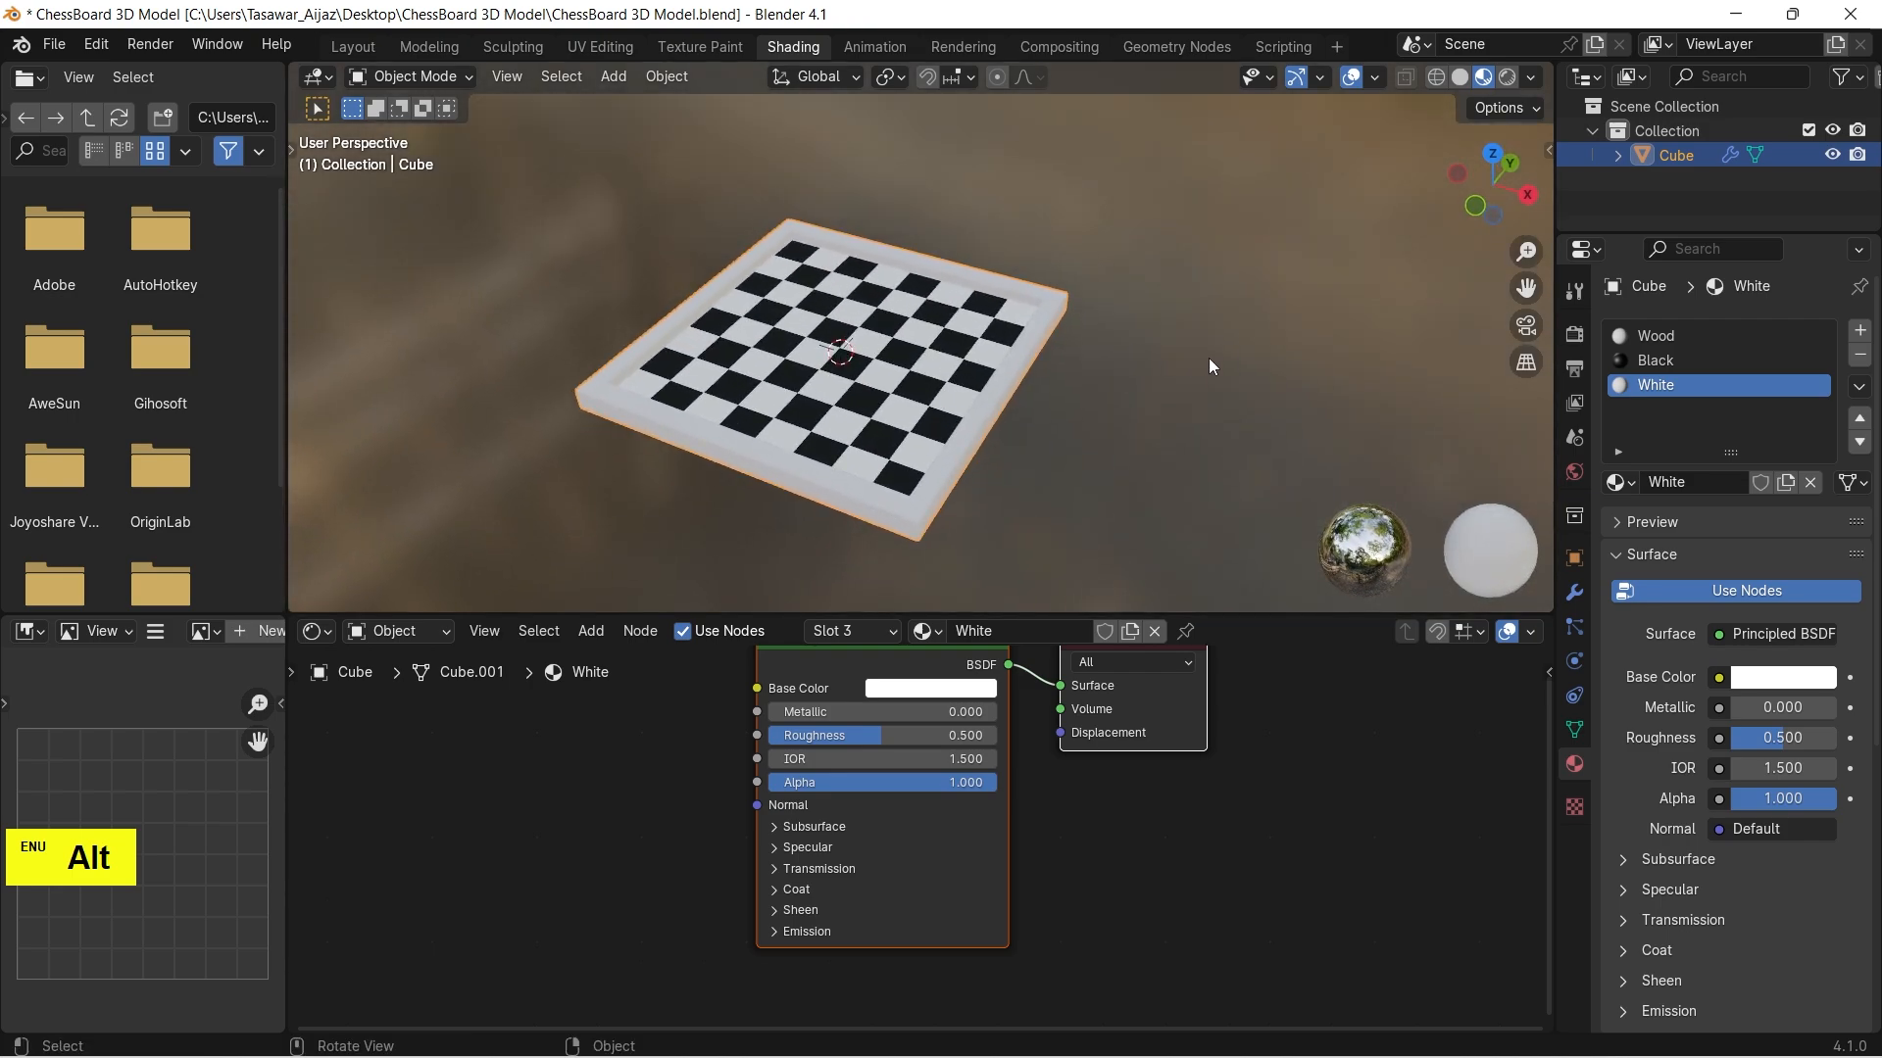
Add an Image Texture node to the Wood material and connect its Color output to the Principled BSDF's Base Color.
{"action": "left_click", "coordinate": [1655, 335]}
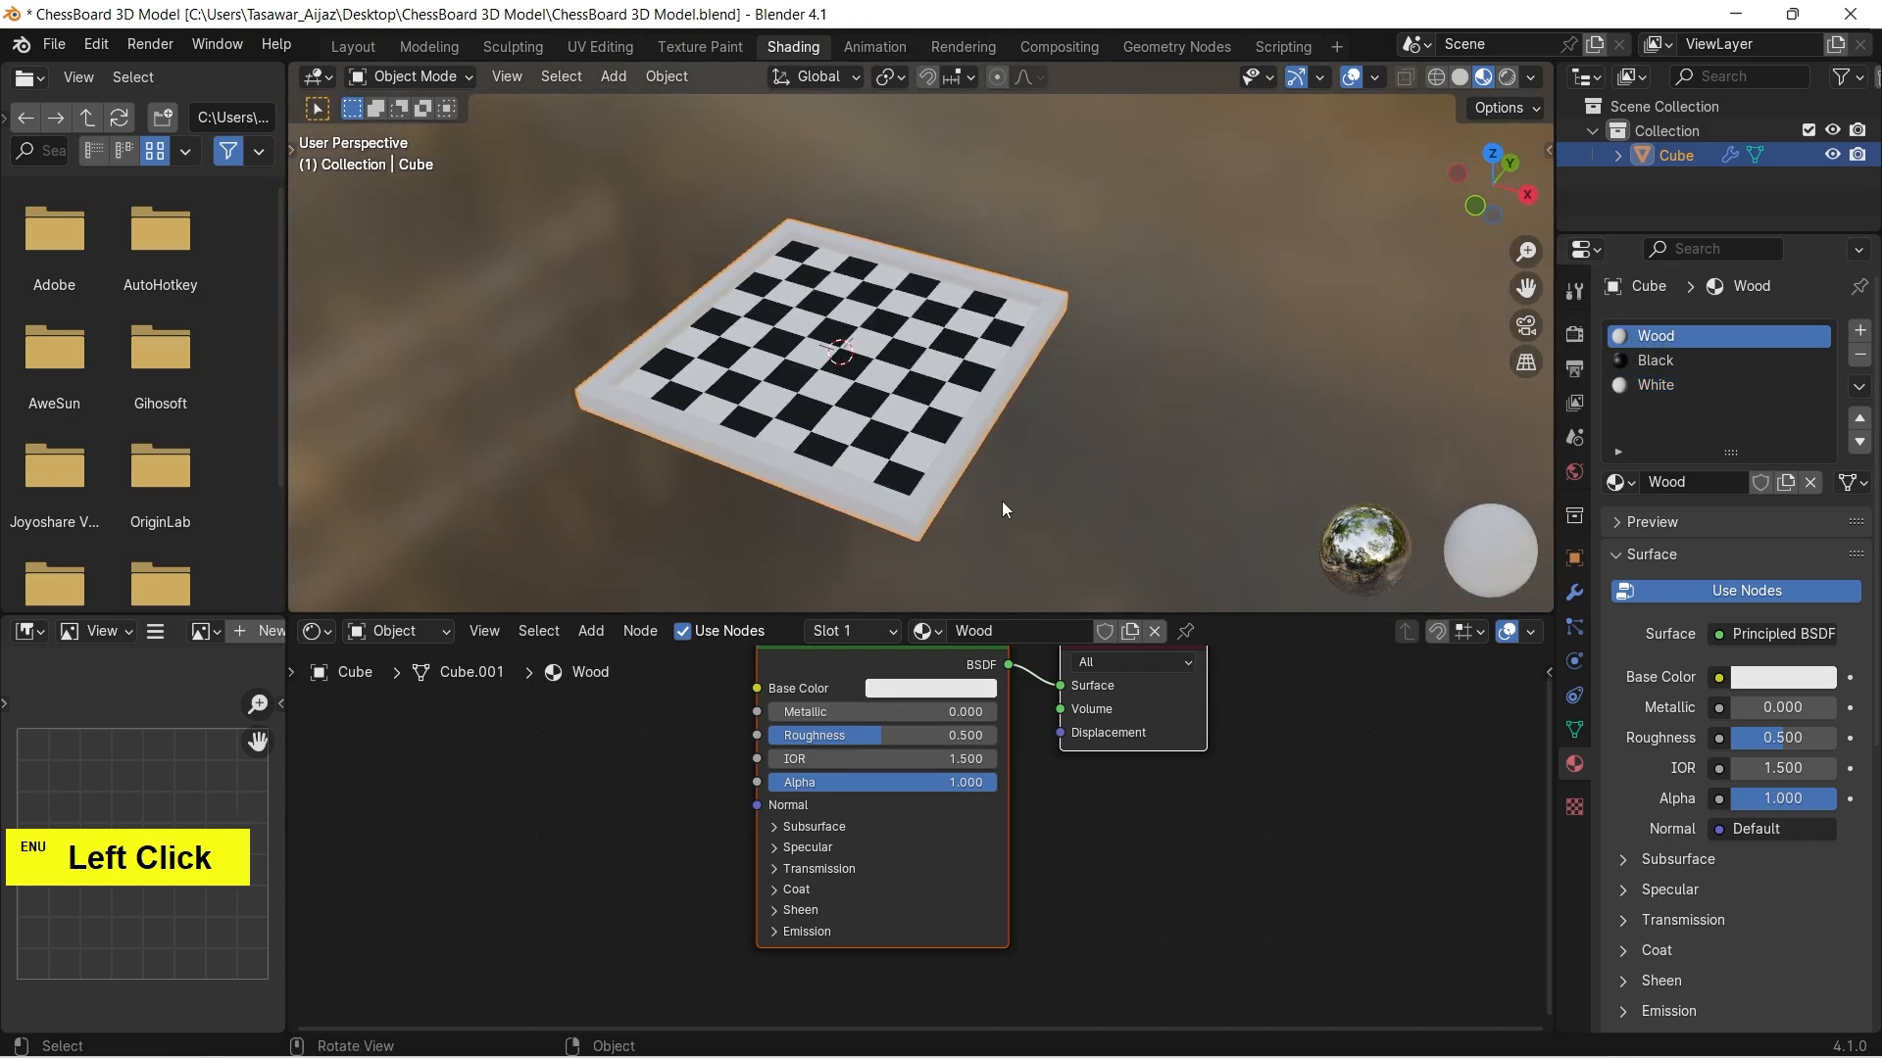
{"action": "left_click", "coordinate": [595, 639]}
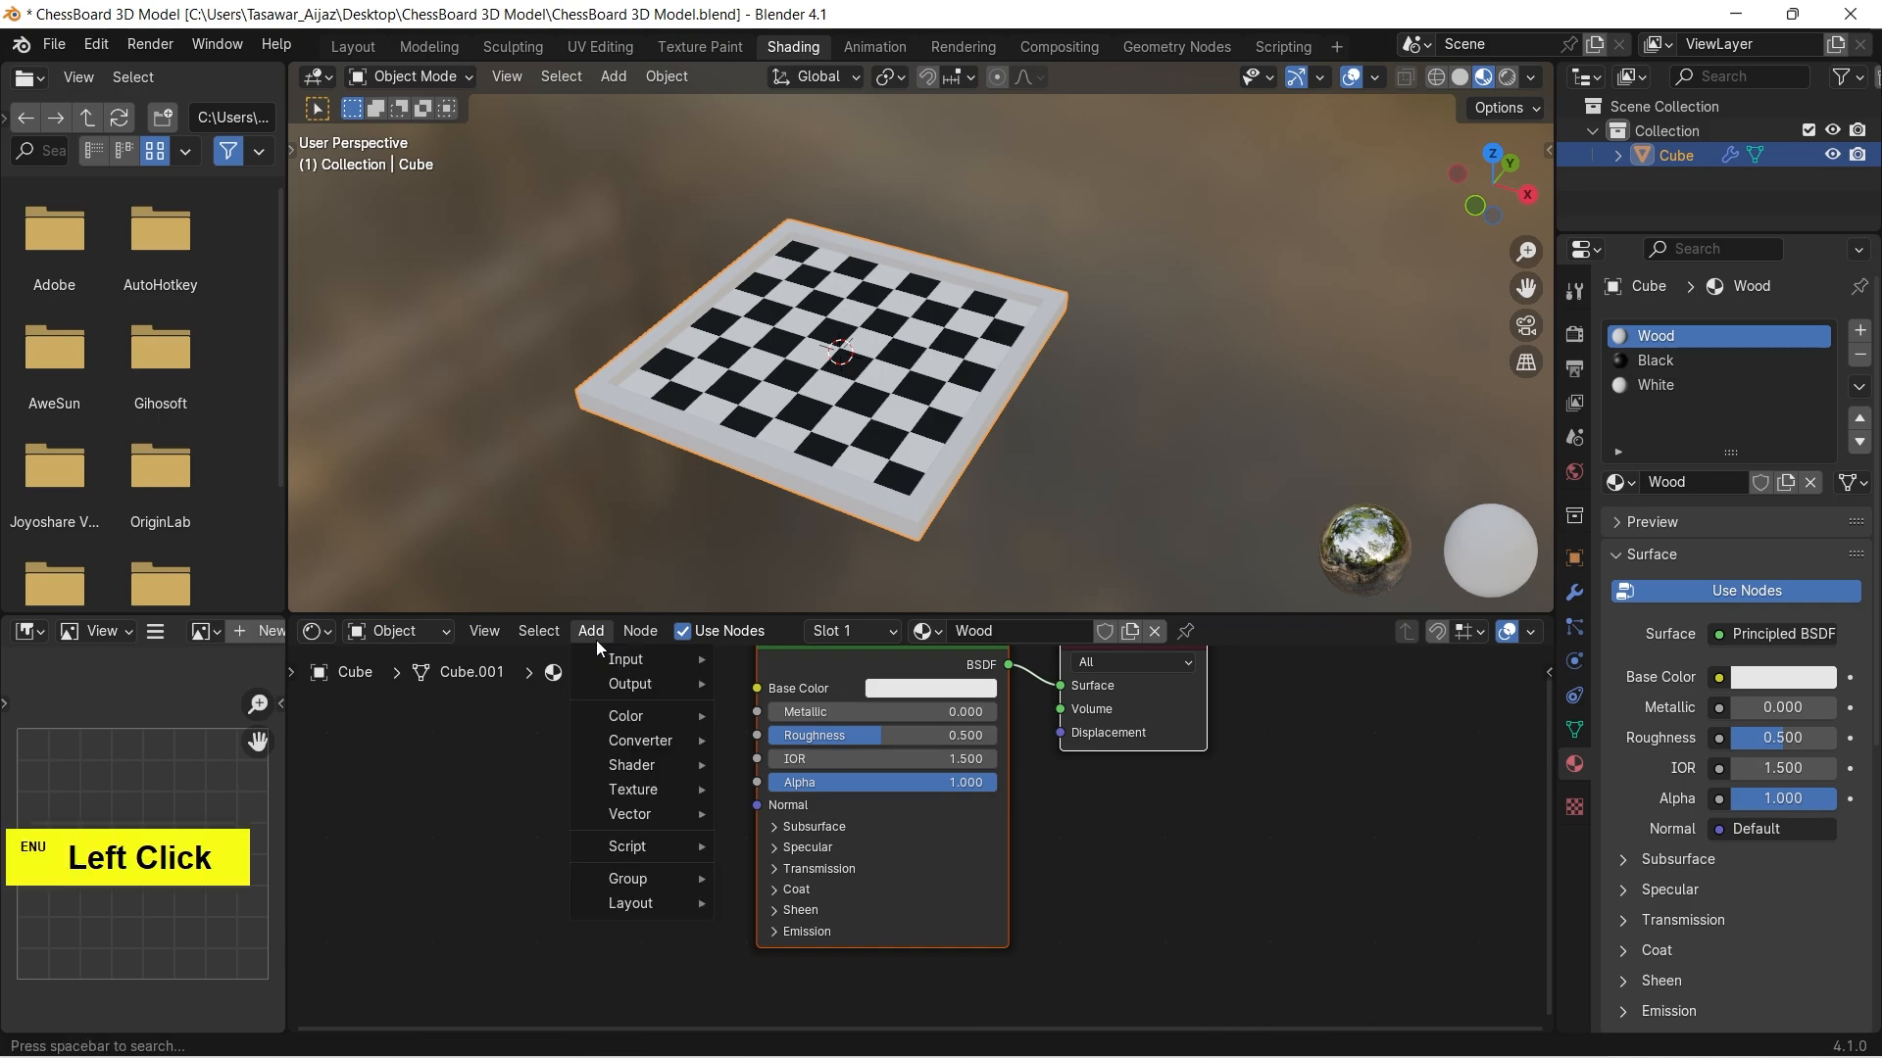
{"action": "mouse_move", "coordinate": [631, 791]}
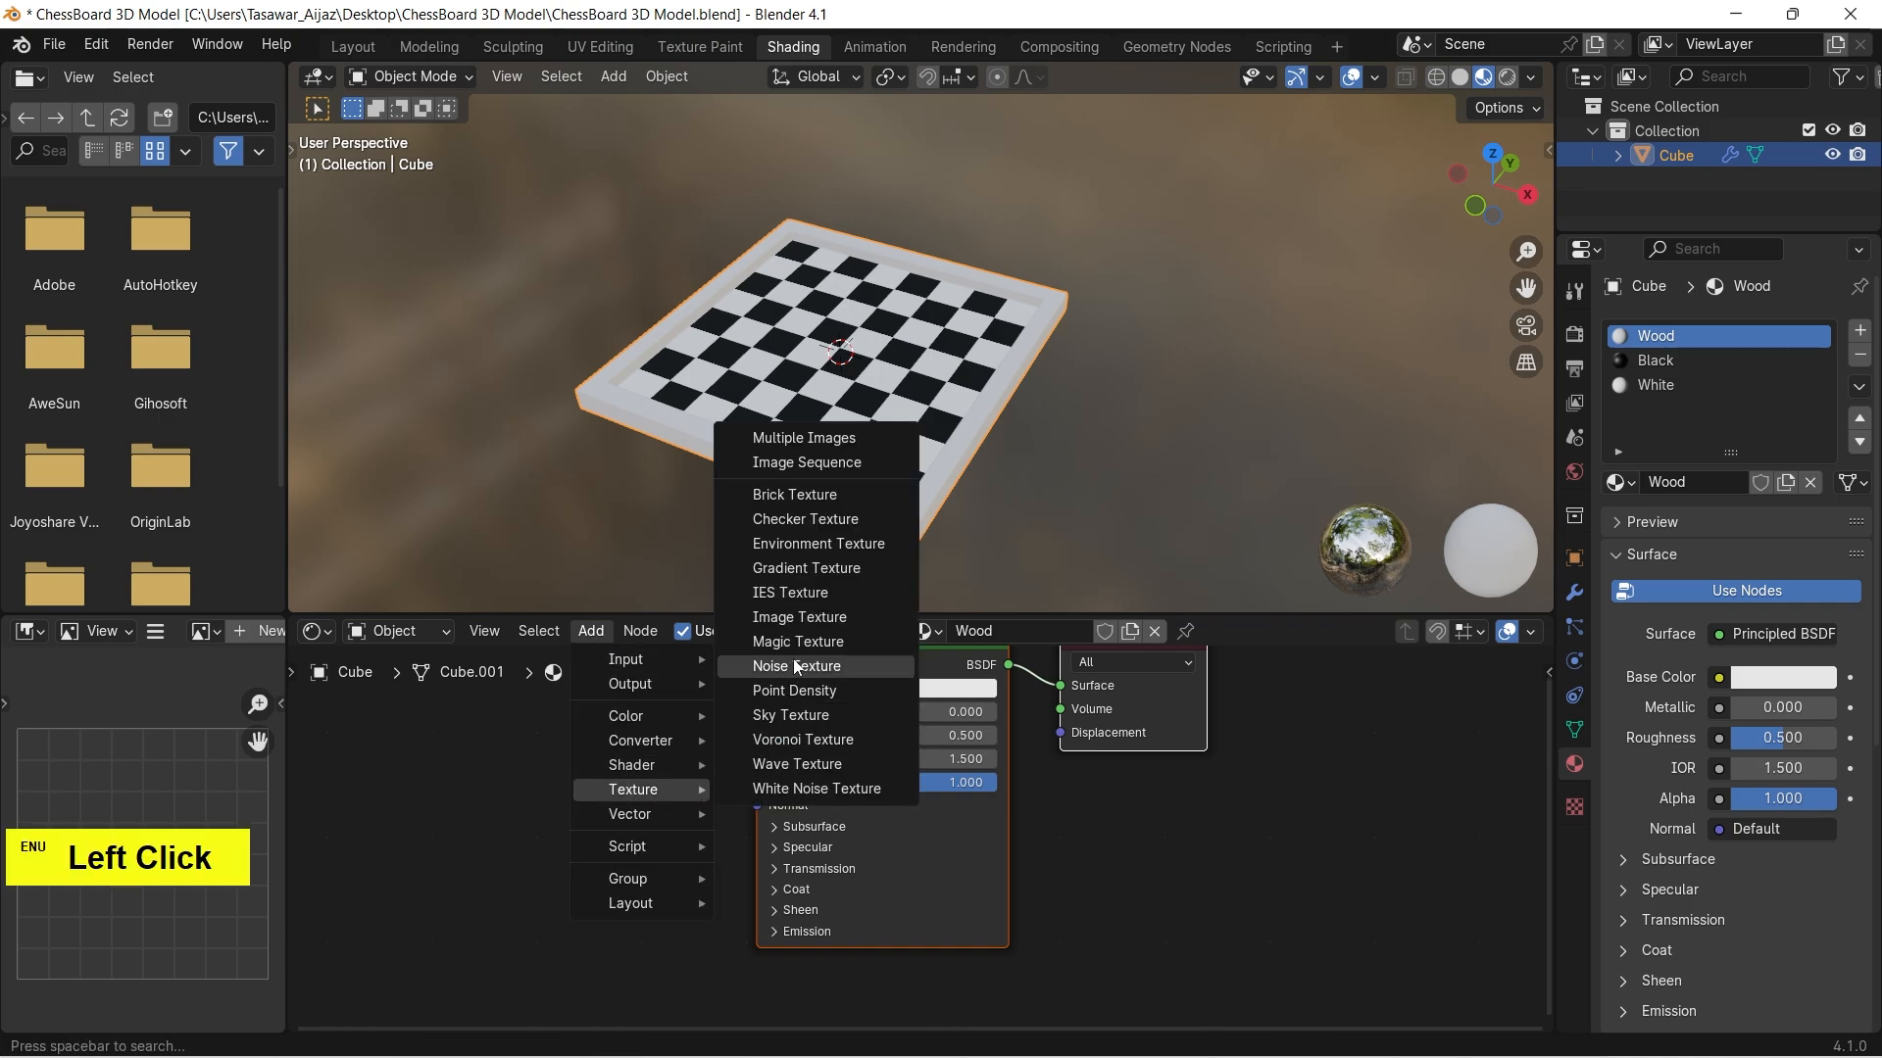
{"action": "left_click", "coordinate": [801, 616]}
{"action": "left_click", "coordinate": [427, 710]}
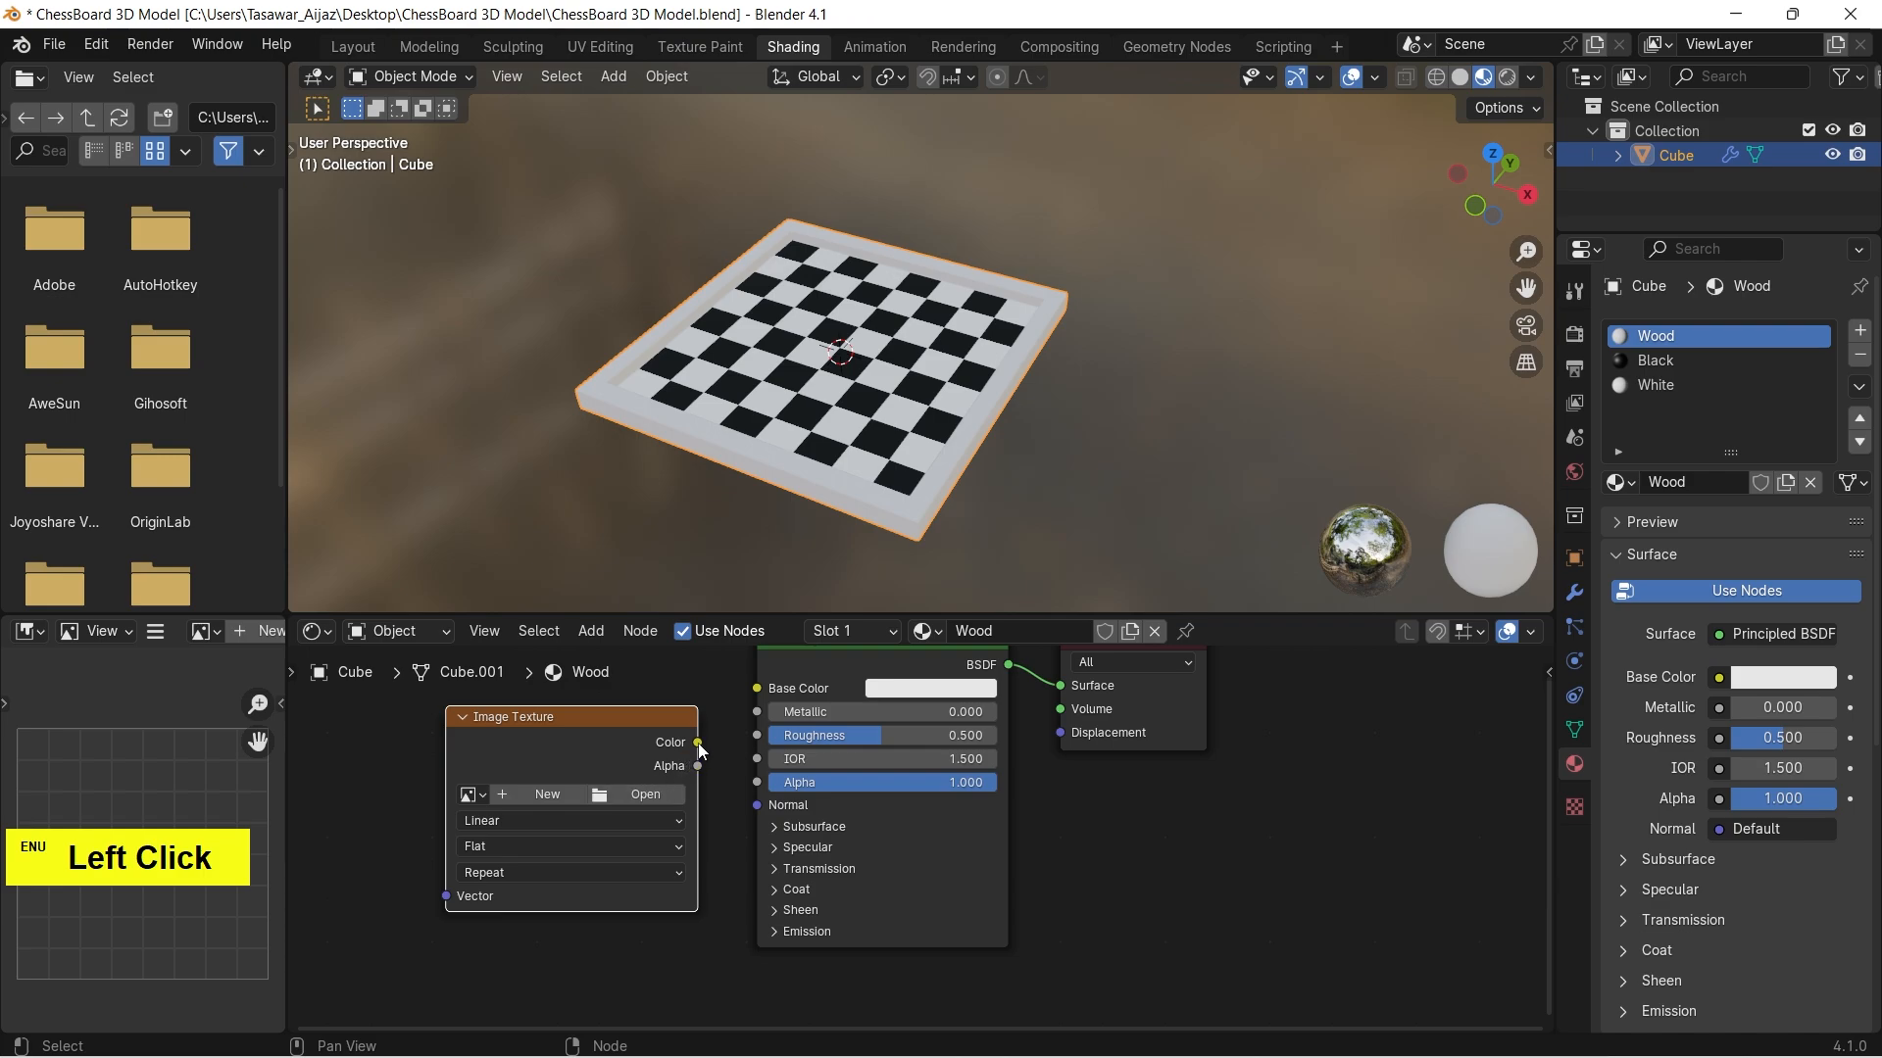
{"action": "left_click_drag", "start_coordinate": [699, 747], "coordinate": [757, 689]}
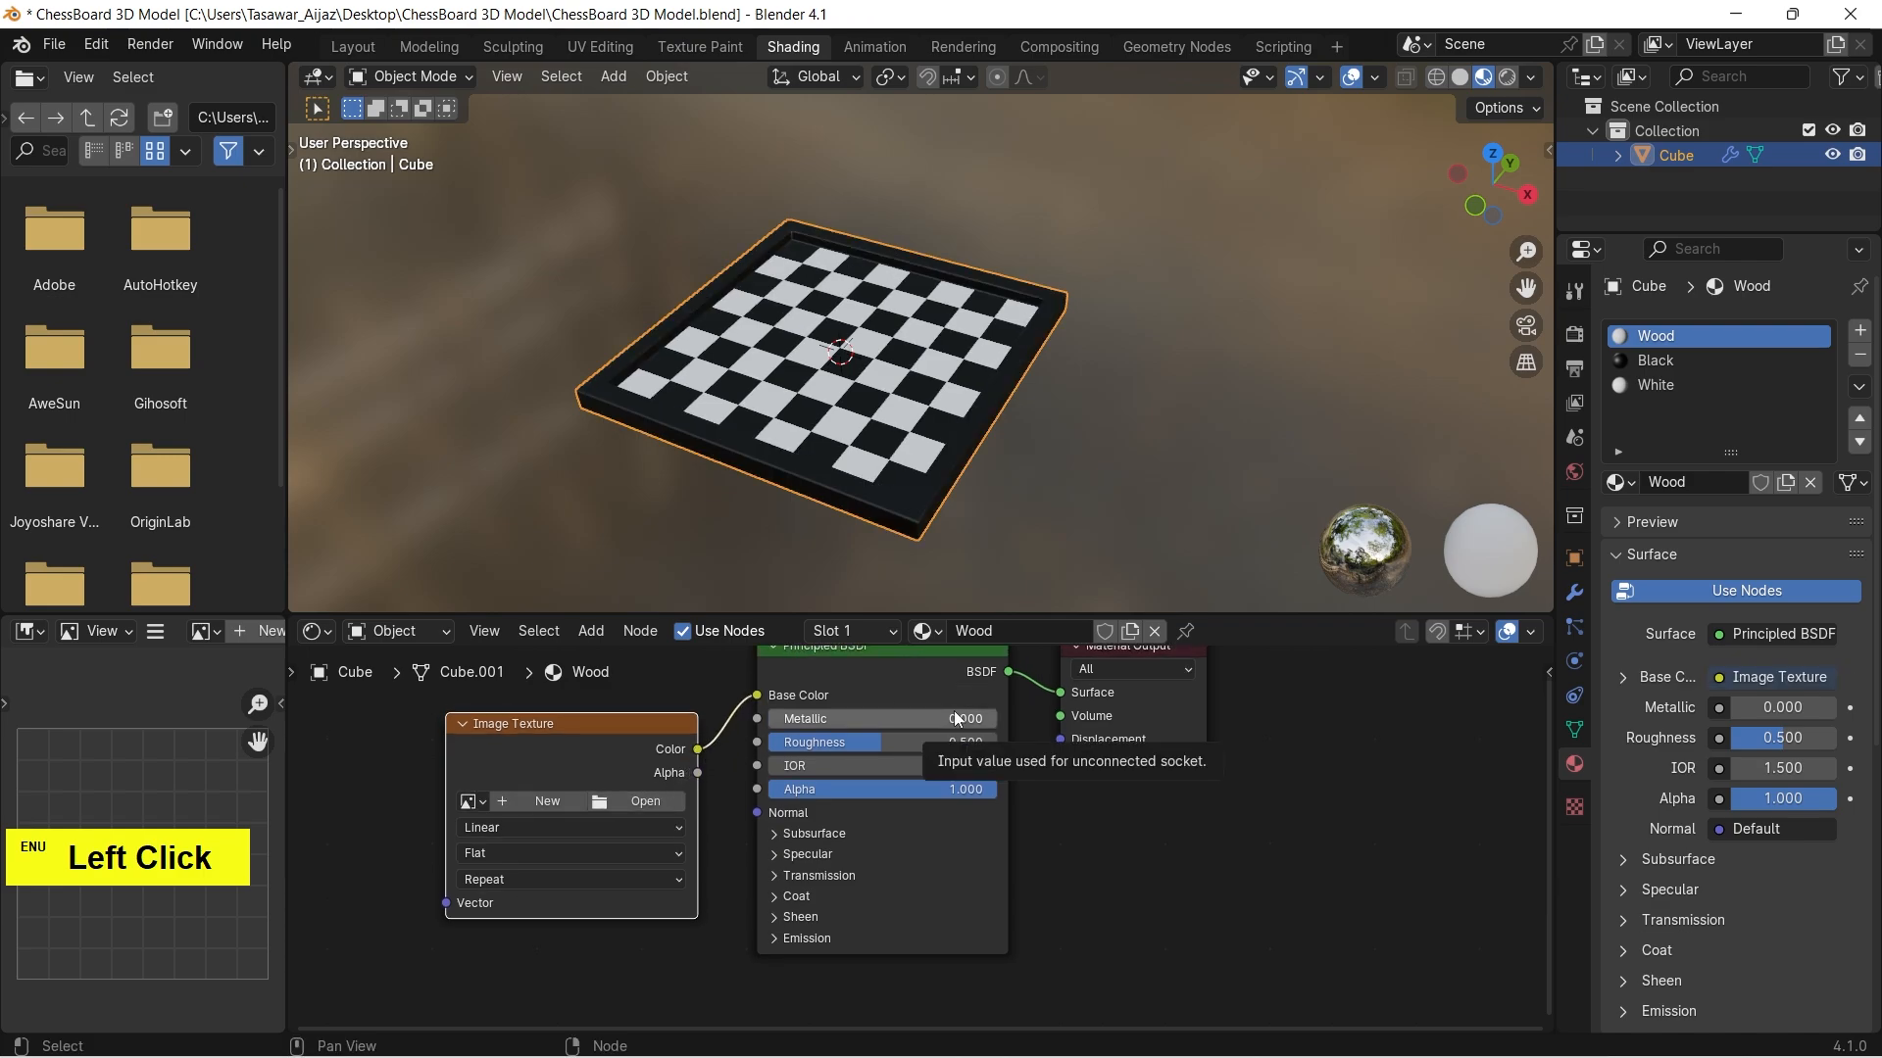
Load Wood texture.jpg from the Downloads folder into the Wood material's Image Texture node.
{"action": "left_click", "coordinate": [673, 804]}
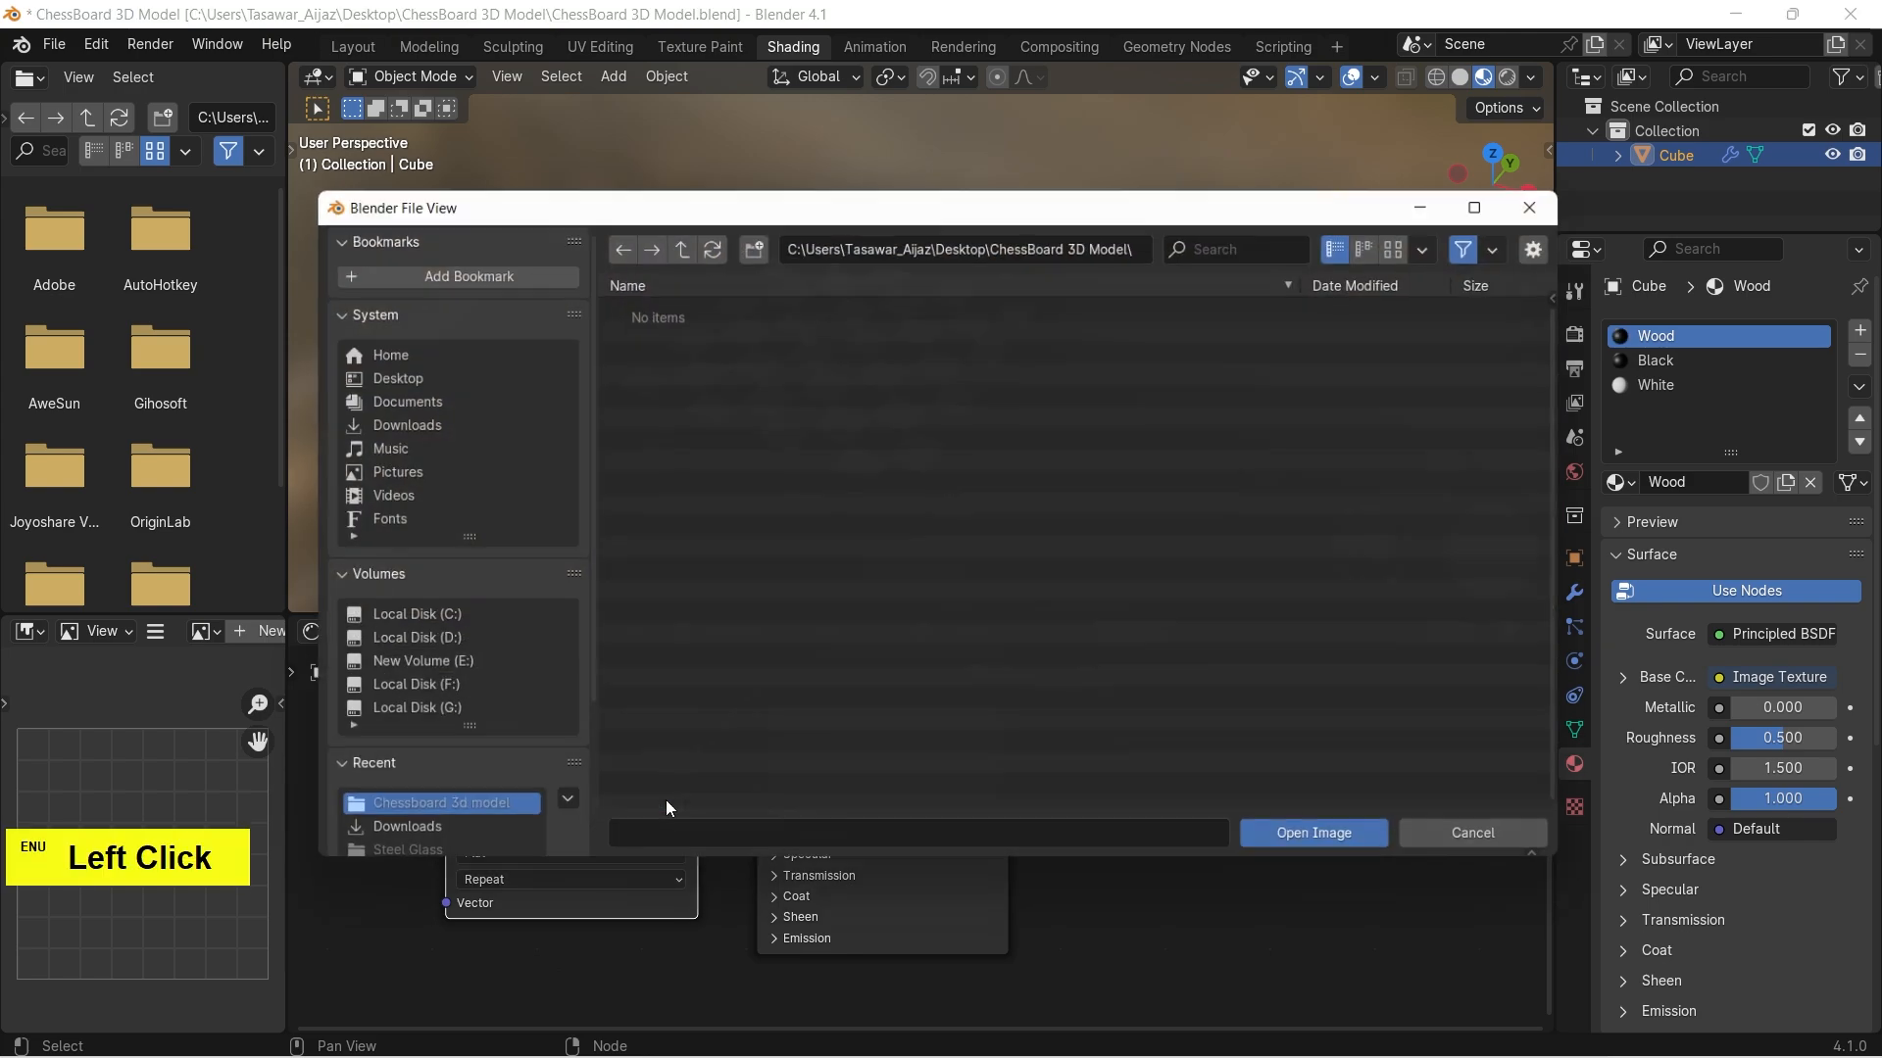
{"action": "left_click", "coordinate": [428, 424]}
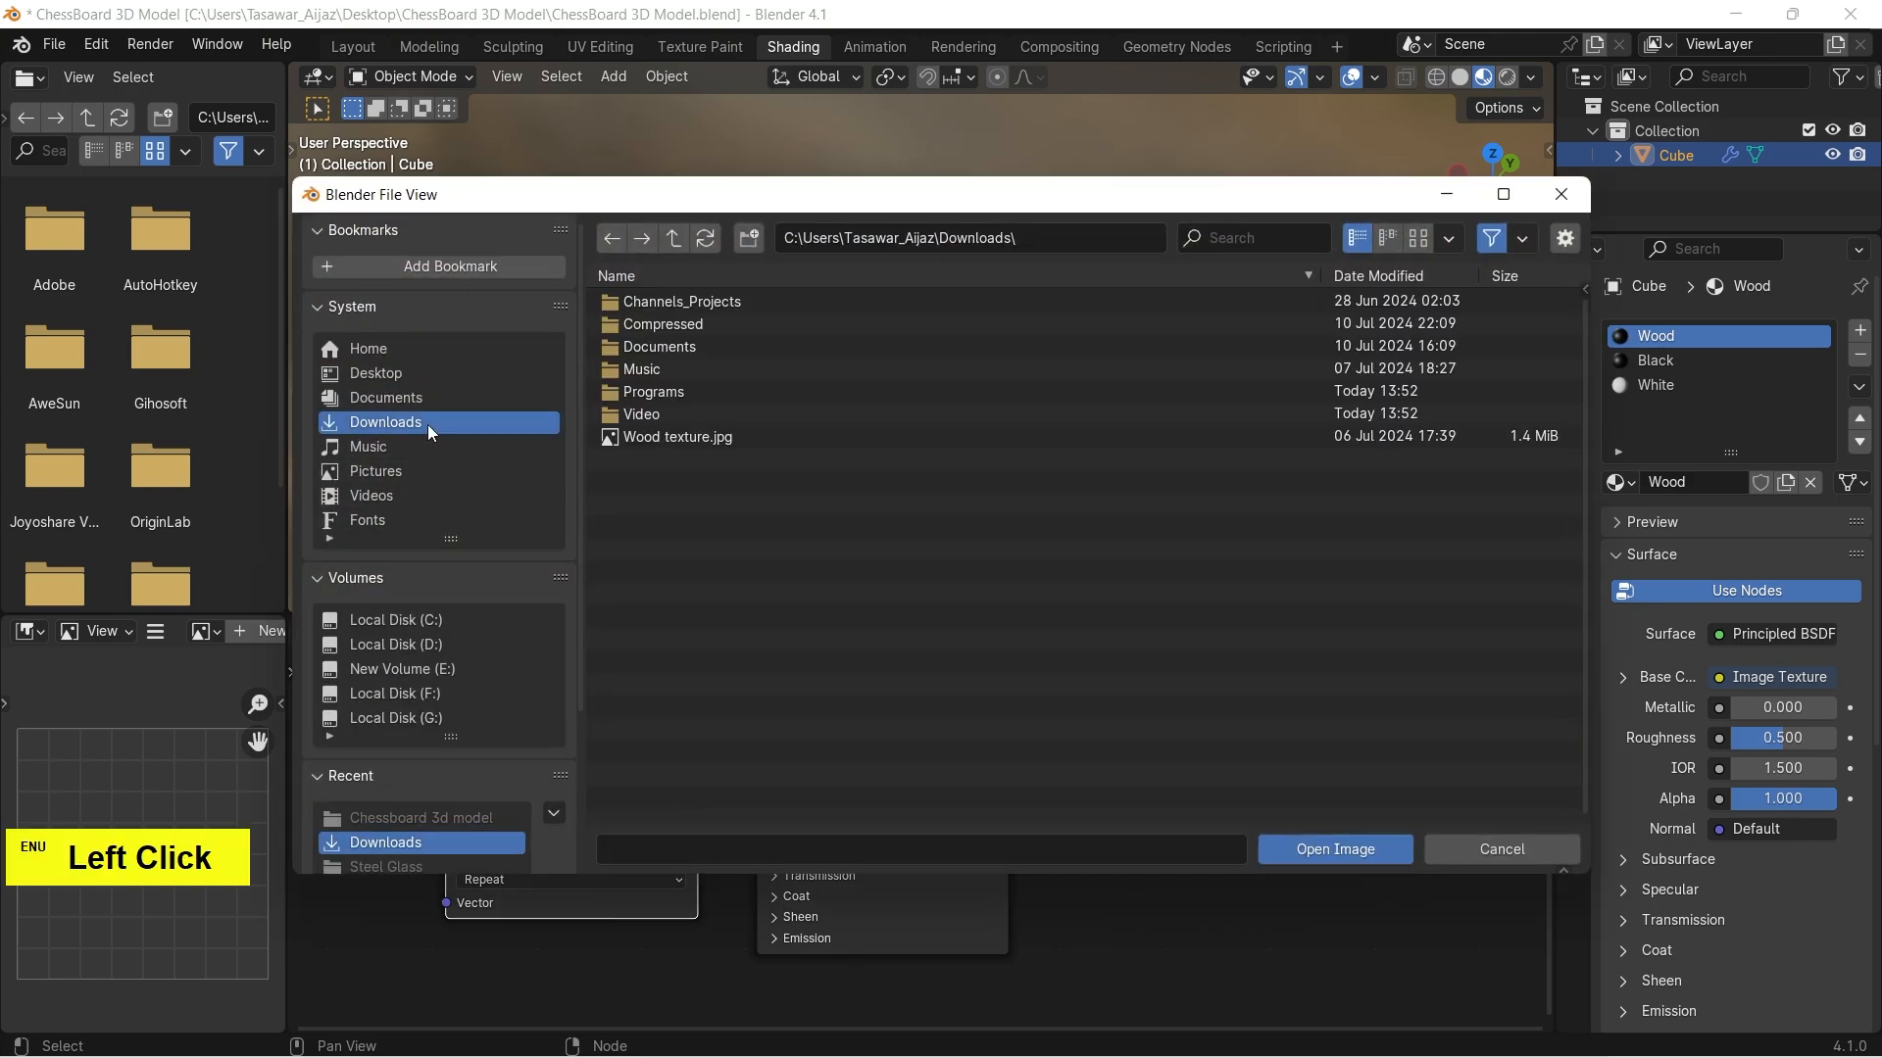
{"action": "left_click", "coordinate": [646, 444]}
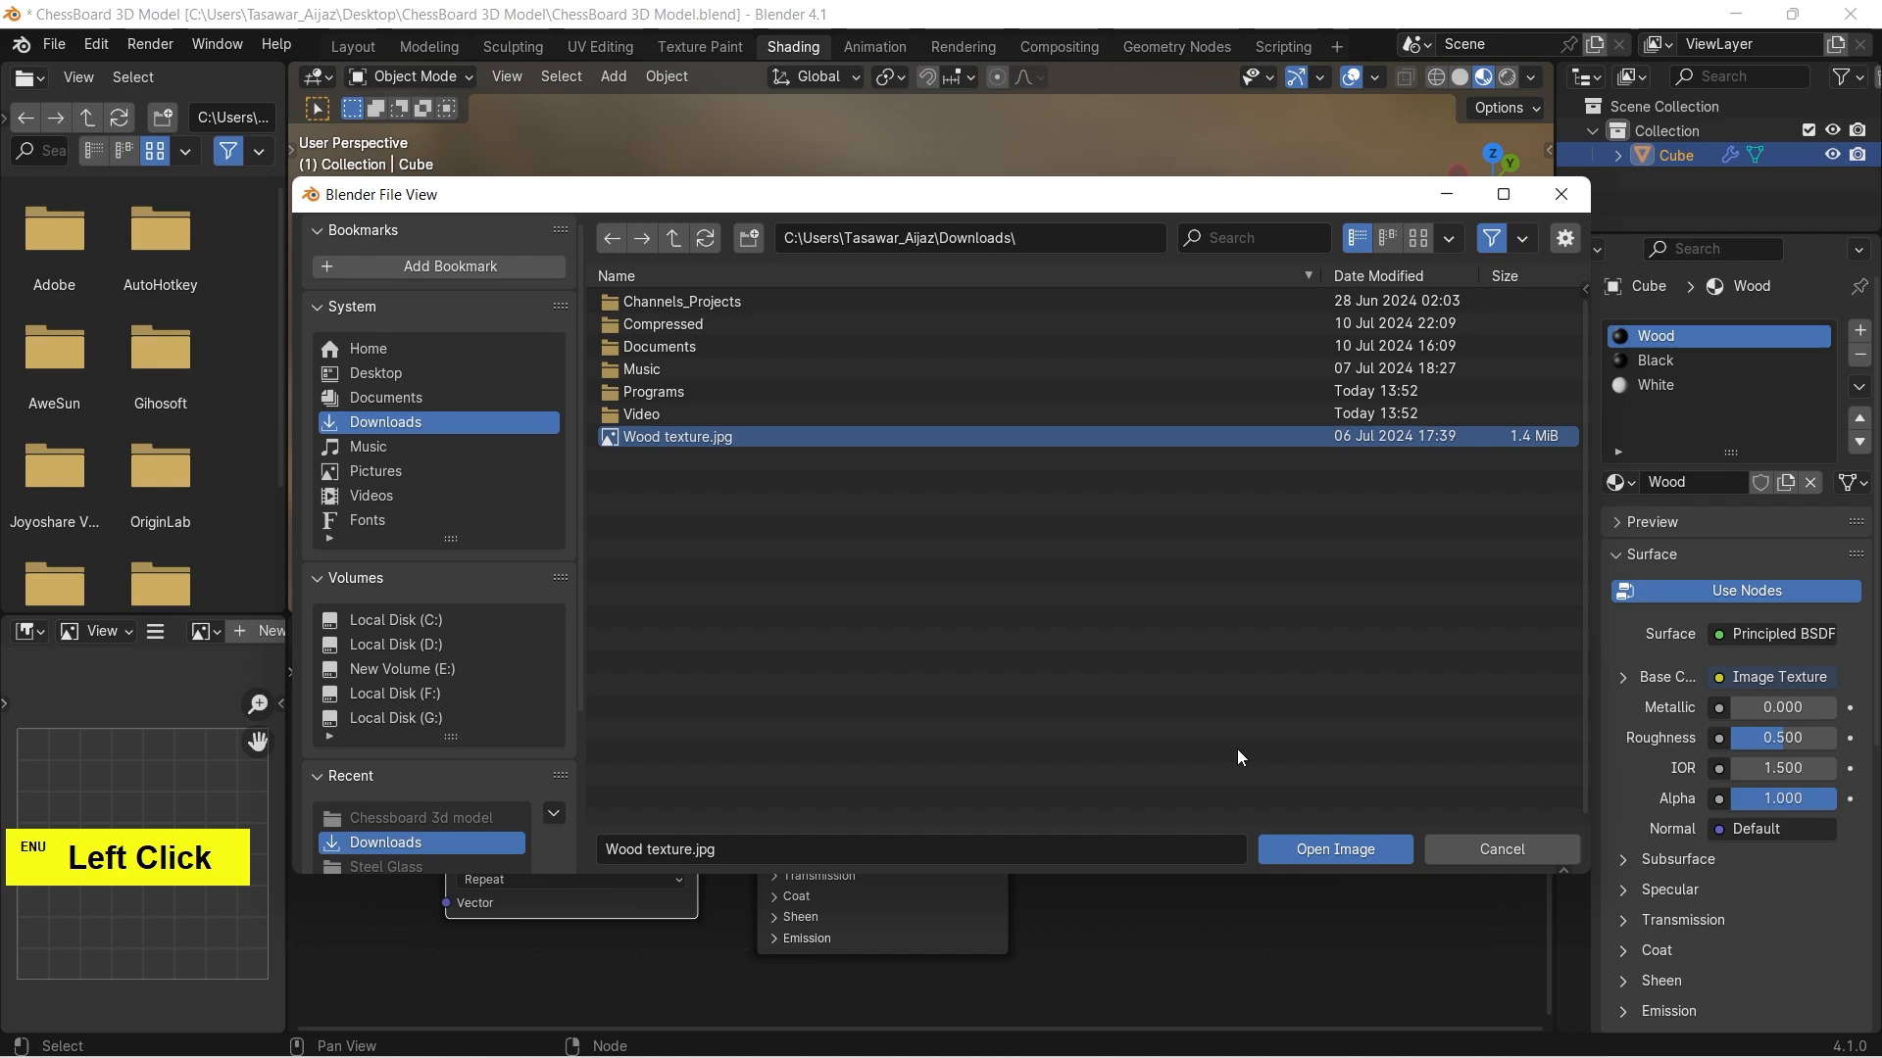
{"action": "left_click", "coordinate": [1311, 848]}
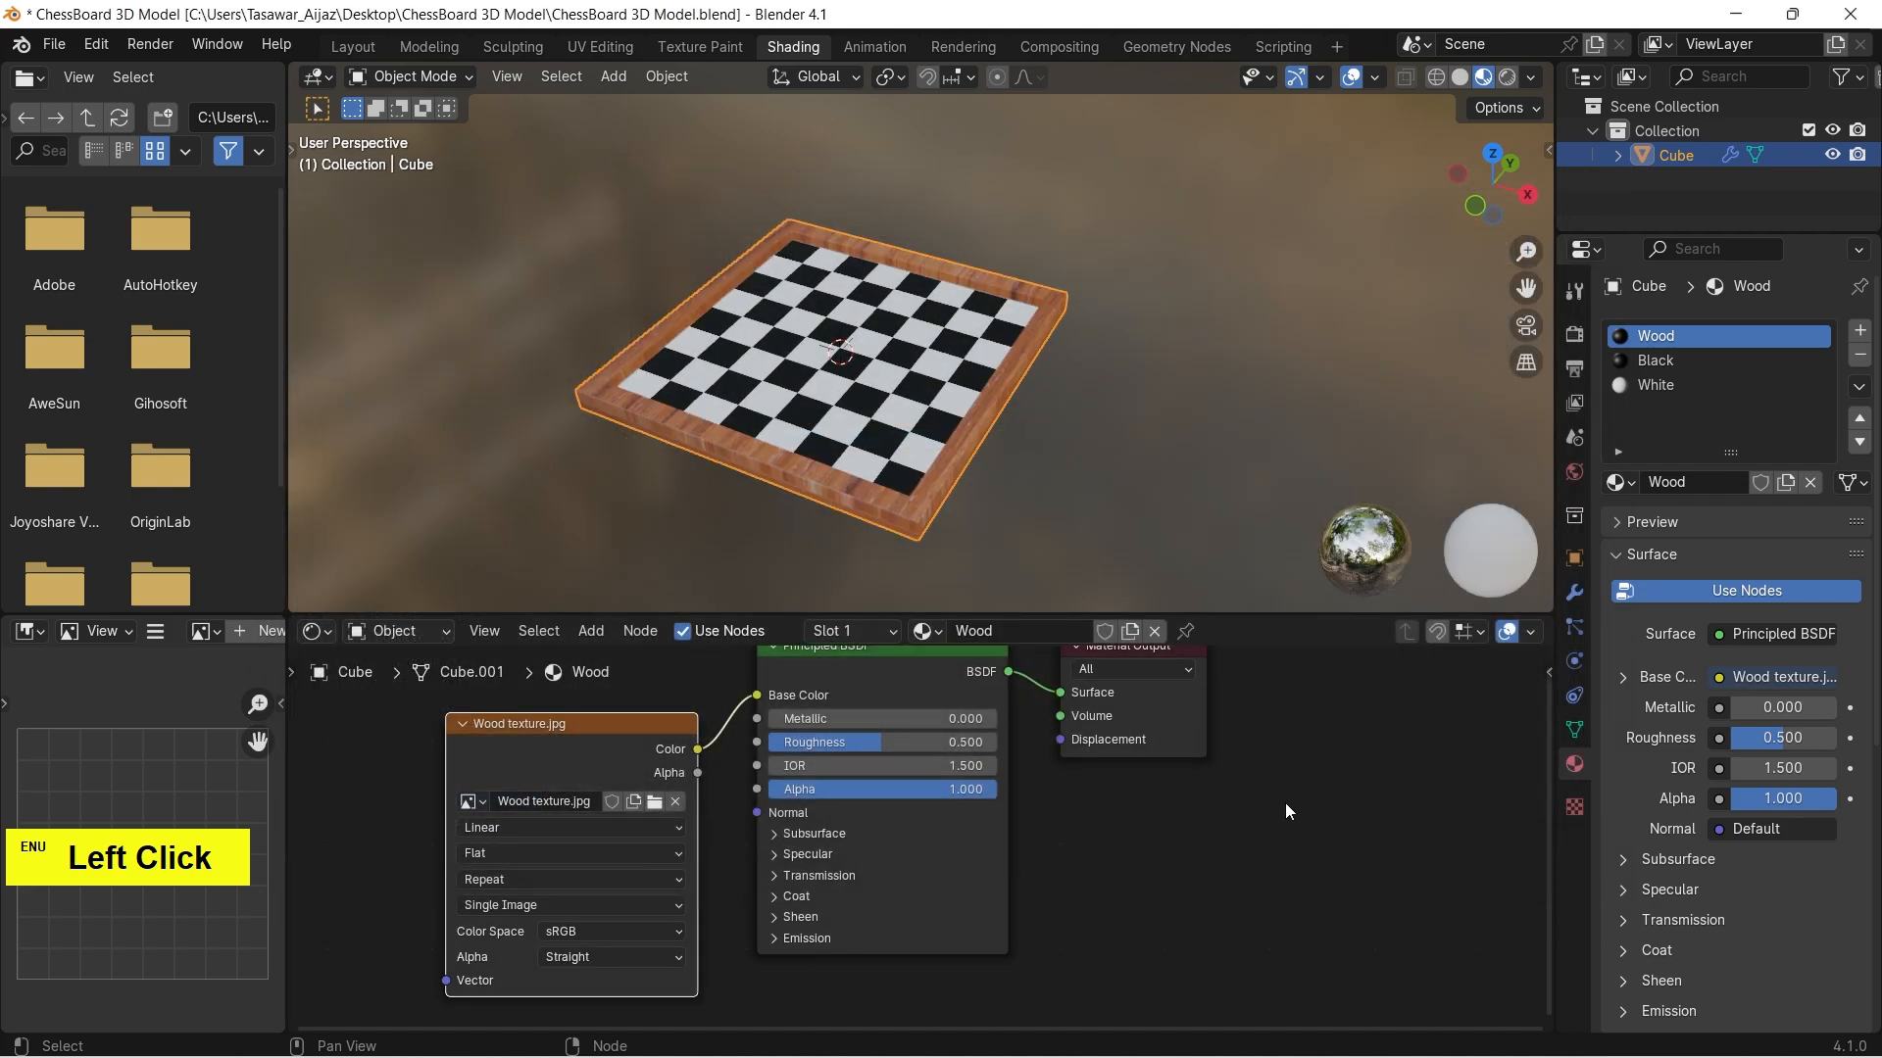
Switch to the UV Editing workspace and display Wood texture.jpg in full behind the UV layout.
{"action": "left_click", "coordinate": [600, 47]}
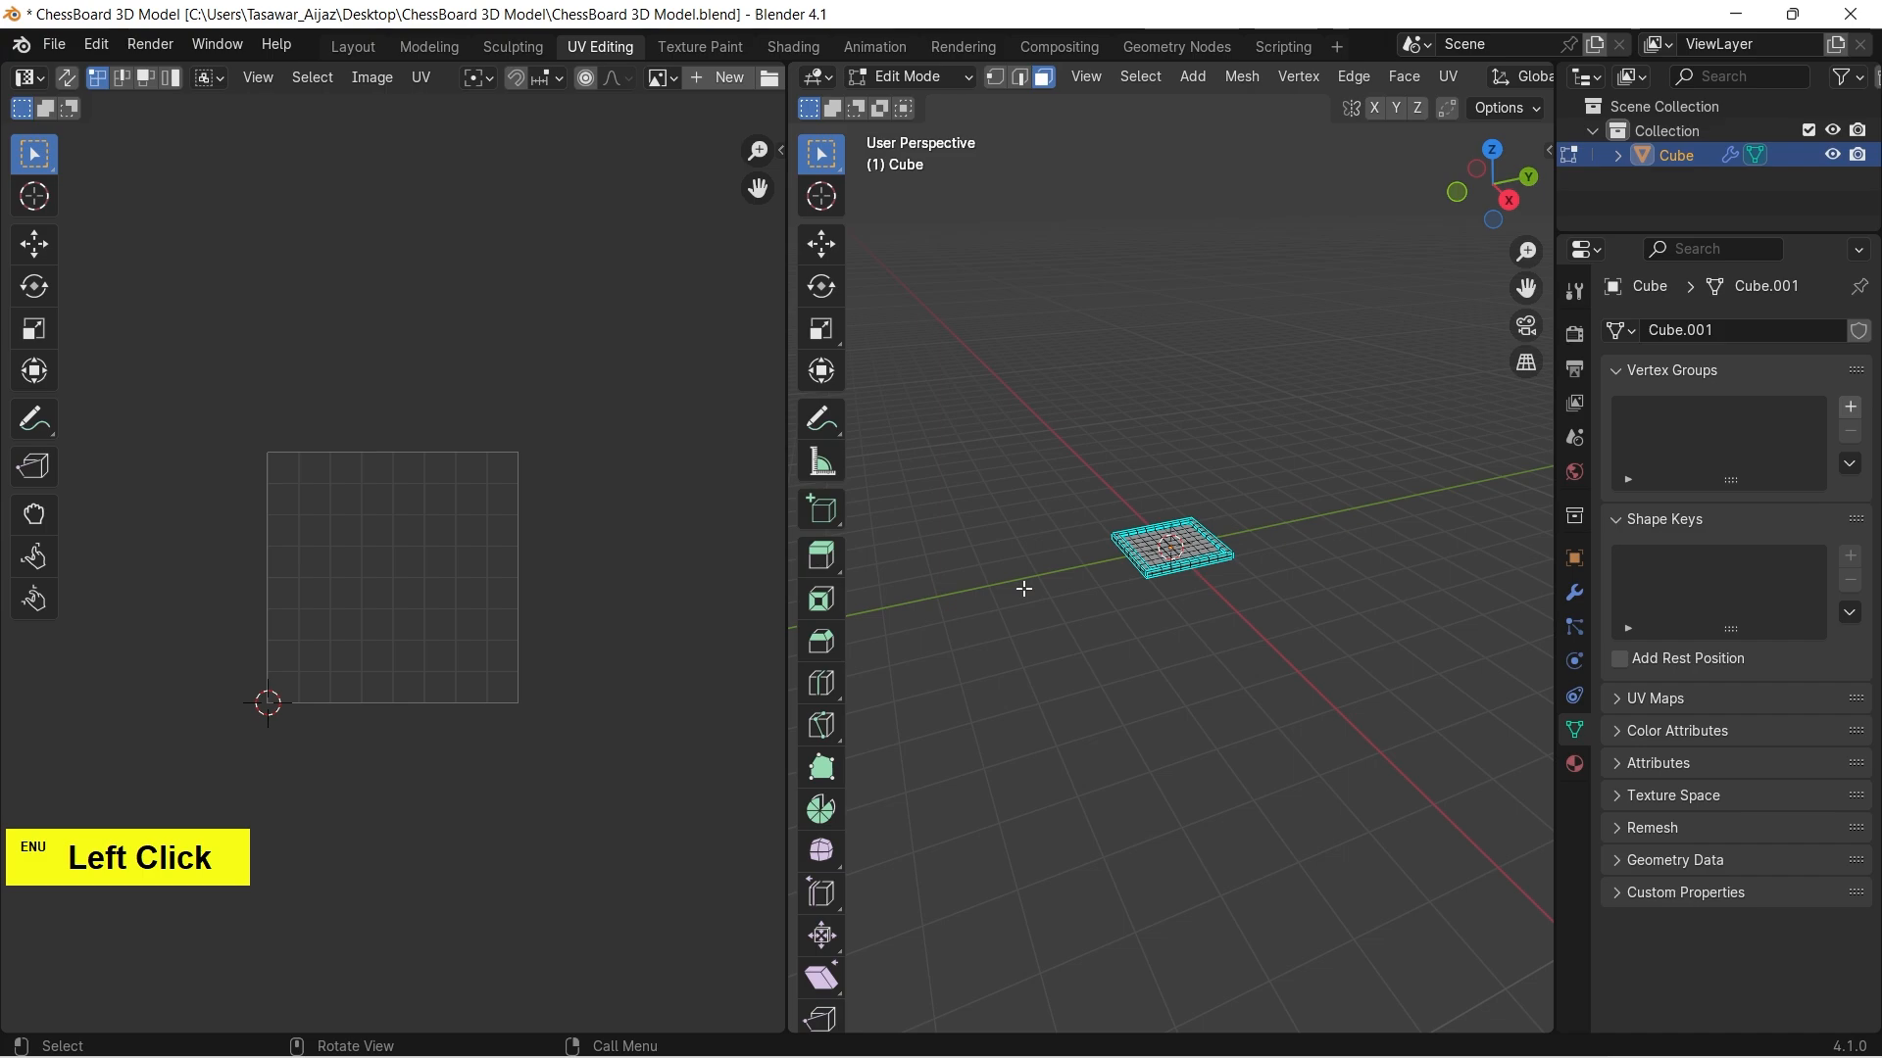
{"action": "left_click", "coordinate": [675, 80]}
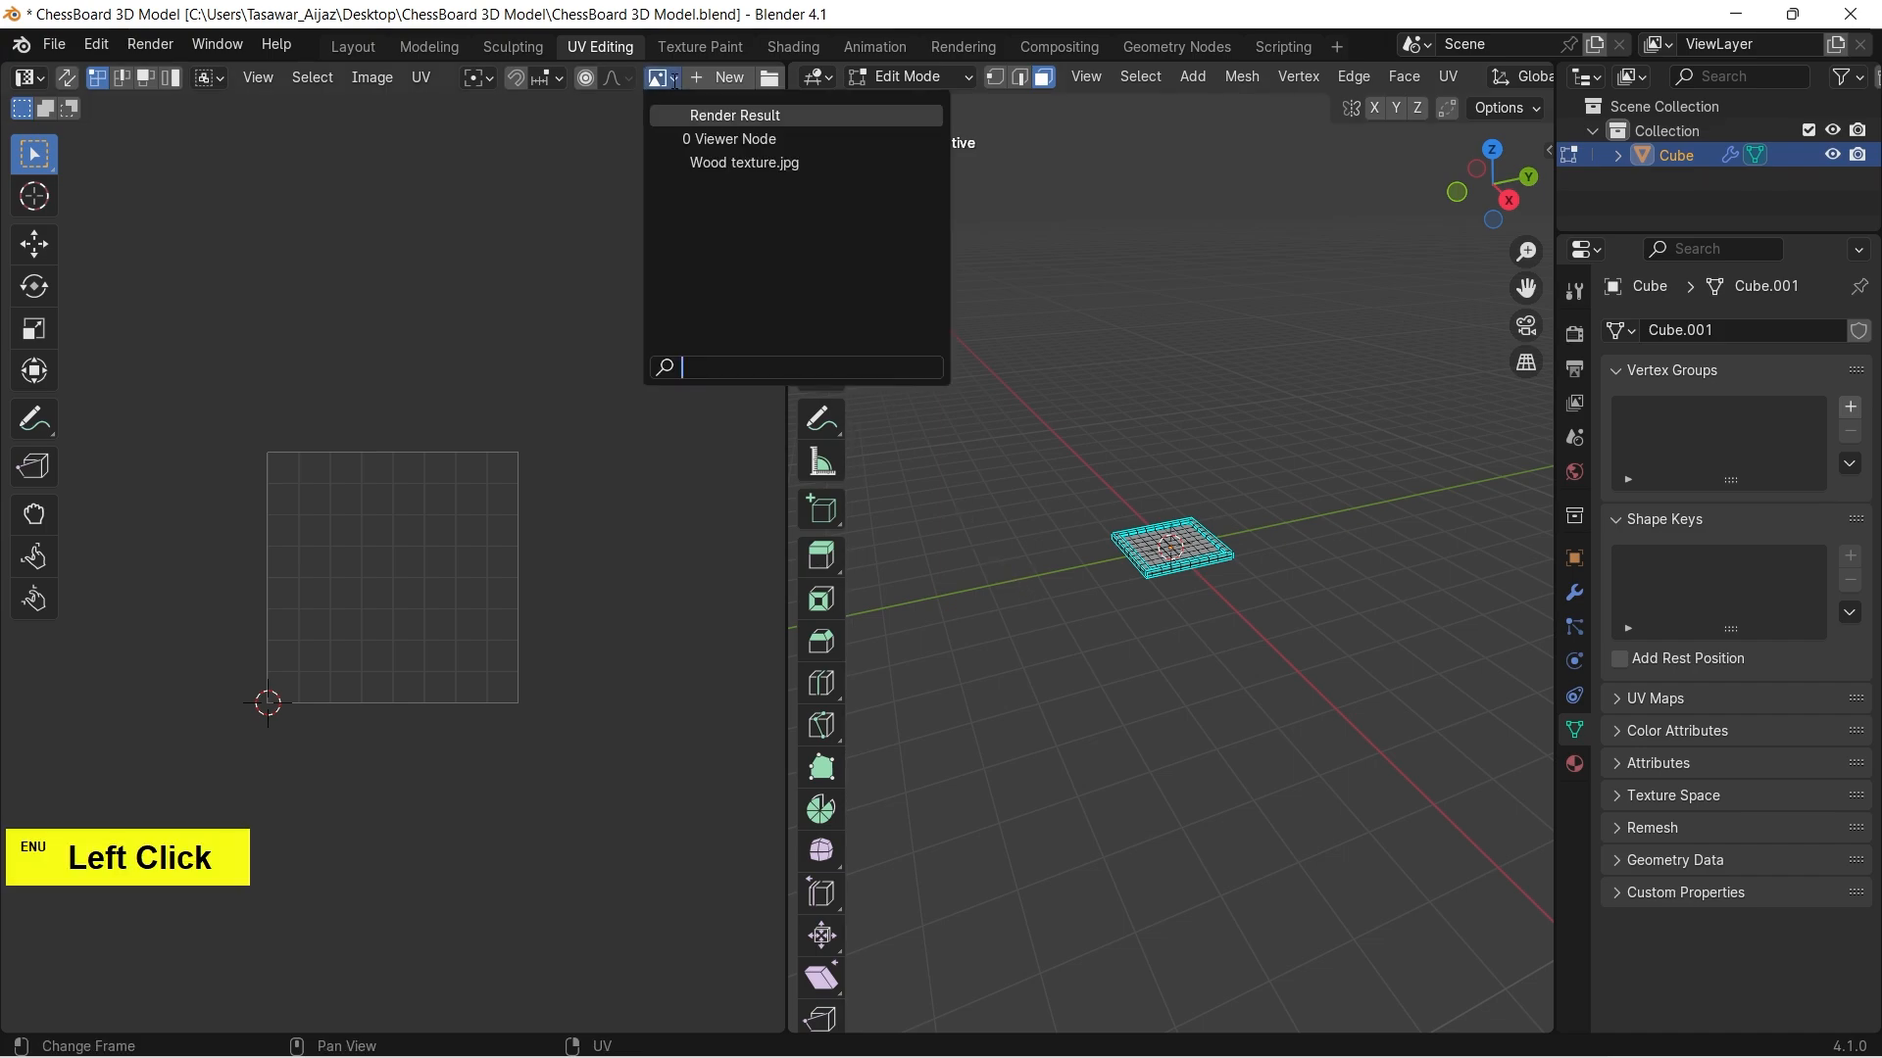
{"action": "left_click", "coordinate": [793, 172]}
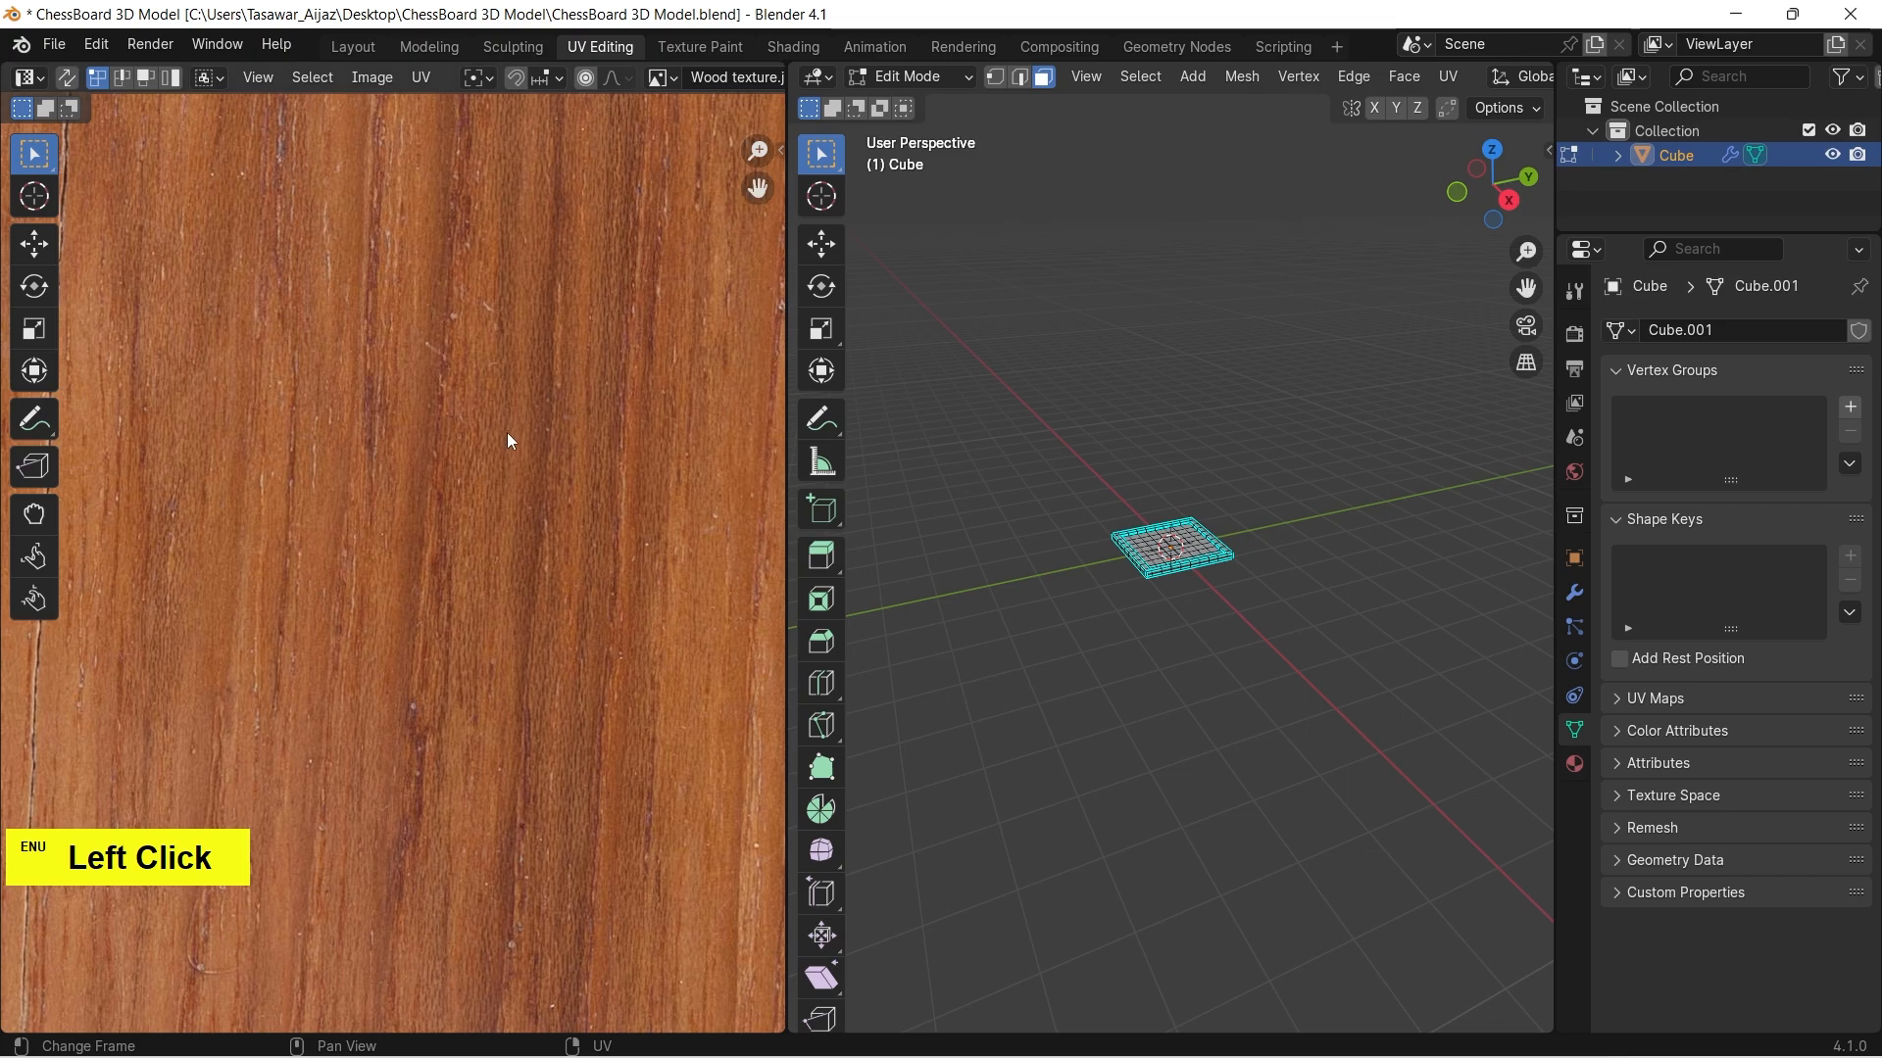
{"action": "scroll", "coordinate": [508, 432], "scroll_direction": "down", "scroll_amount": 4}
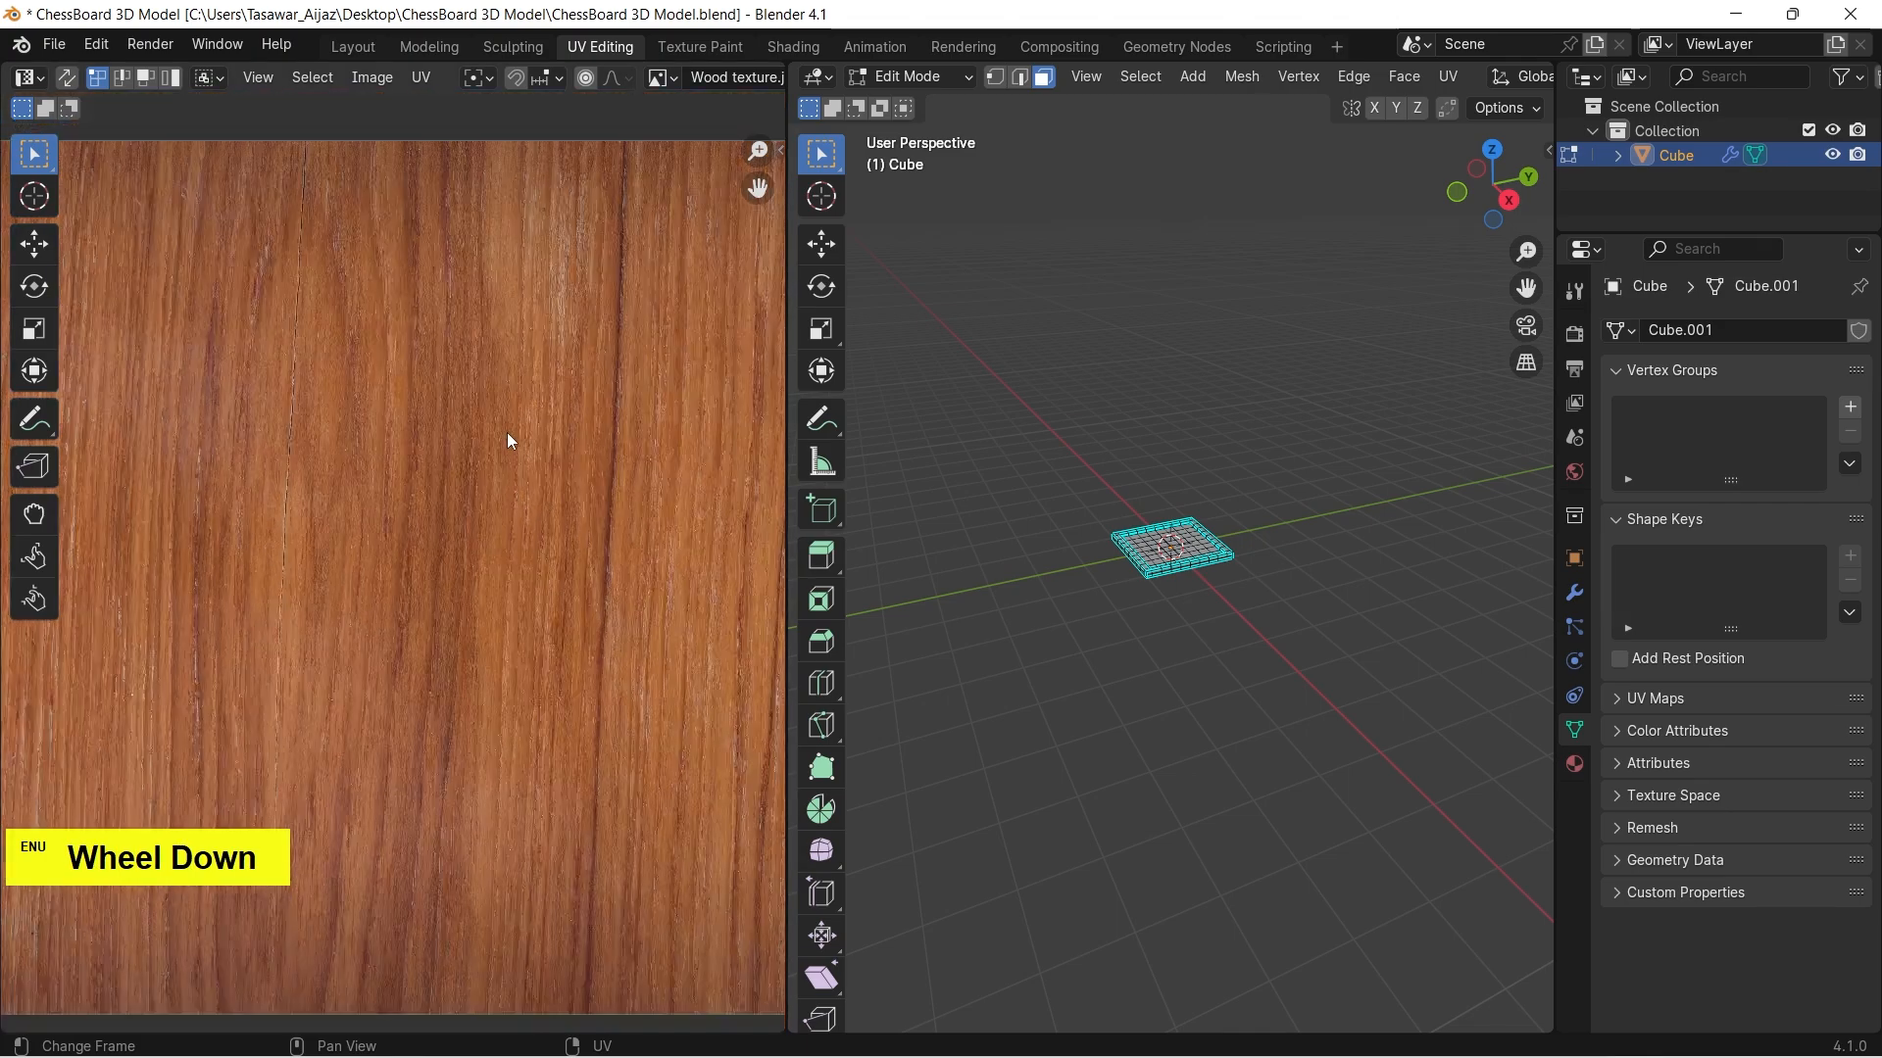
{"action": "scroll", "coordinate": [507, 435], "scroll_direction": "down", "scroll_amount": 3}
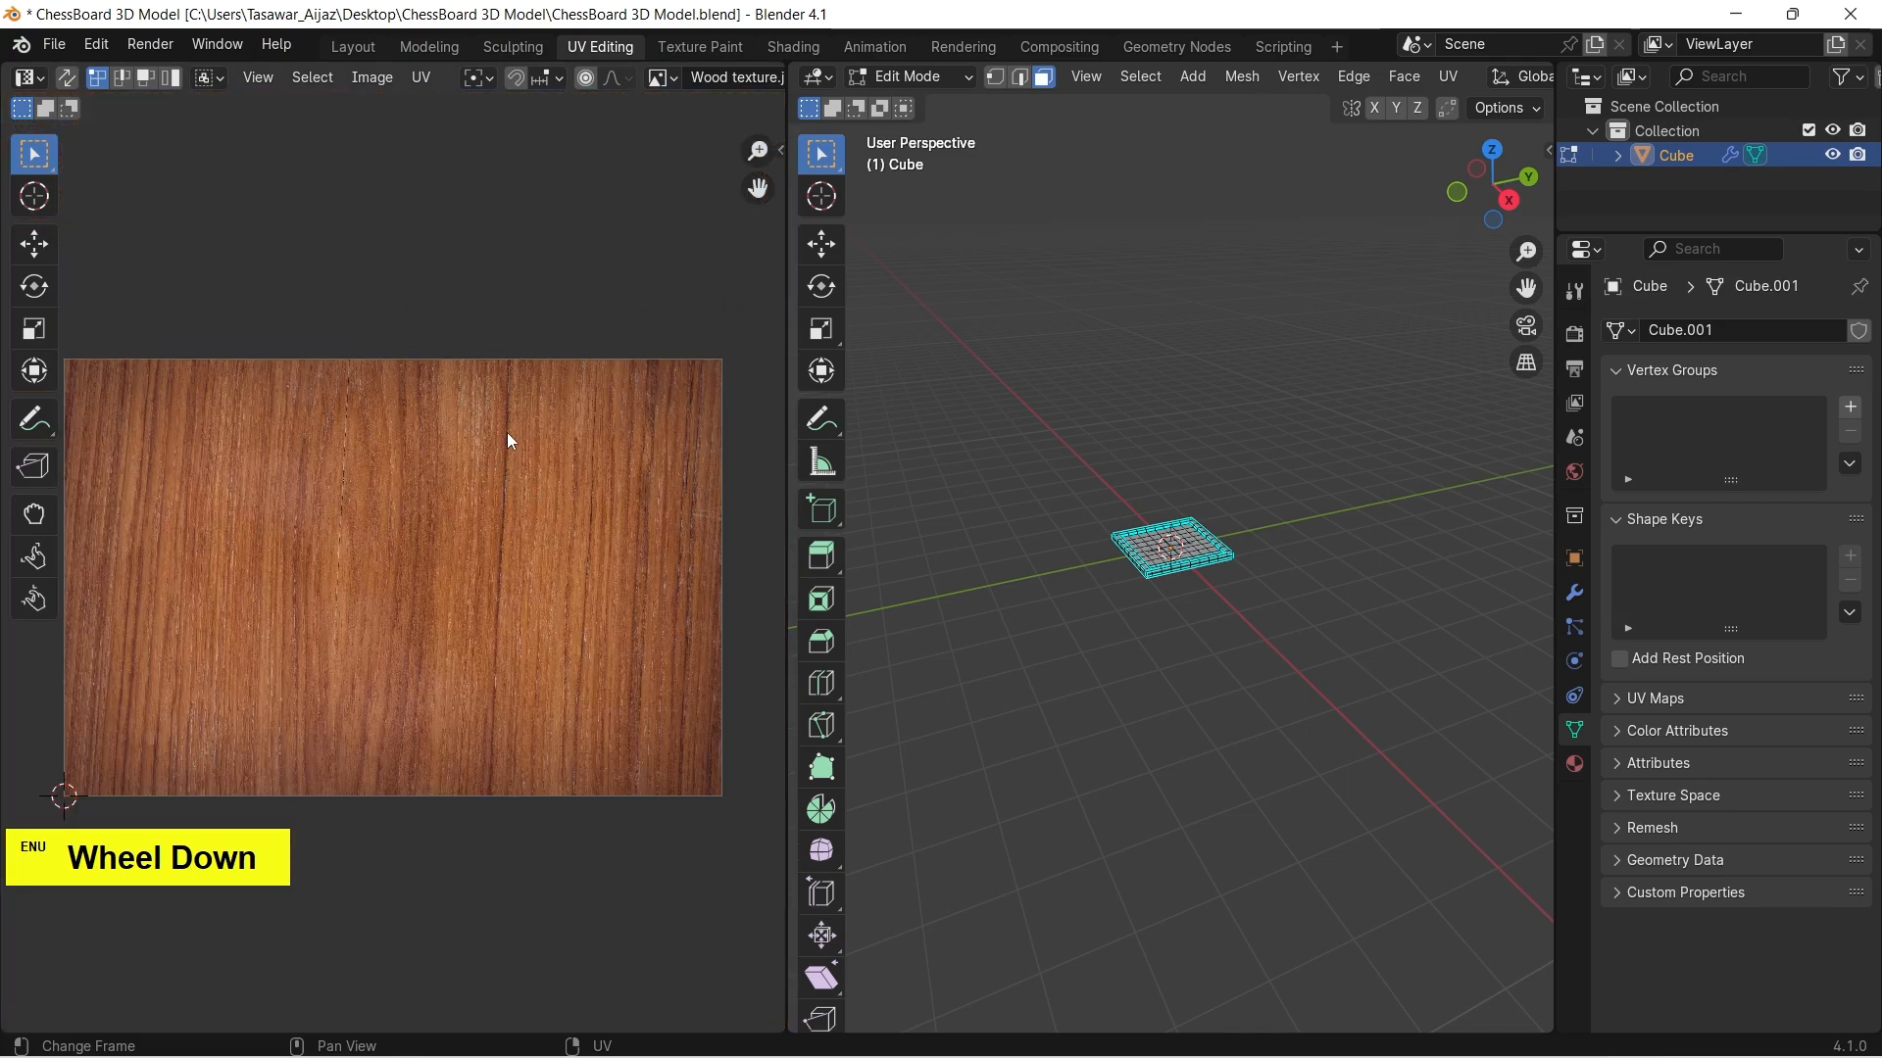
Select the faces that use the Wood material and unwrap all their UVs with Smart UV Project at its default settings.
{"action": "left_click", "coordinate": [1573, 765]}
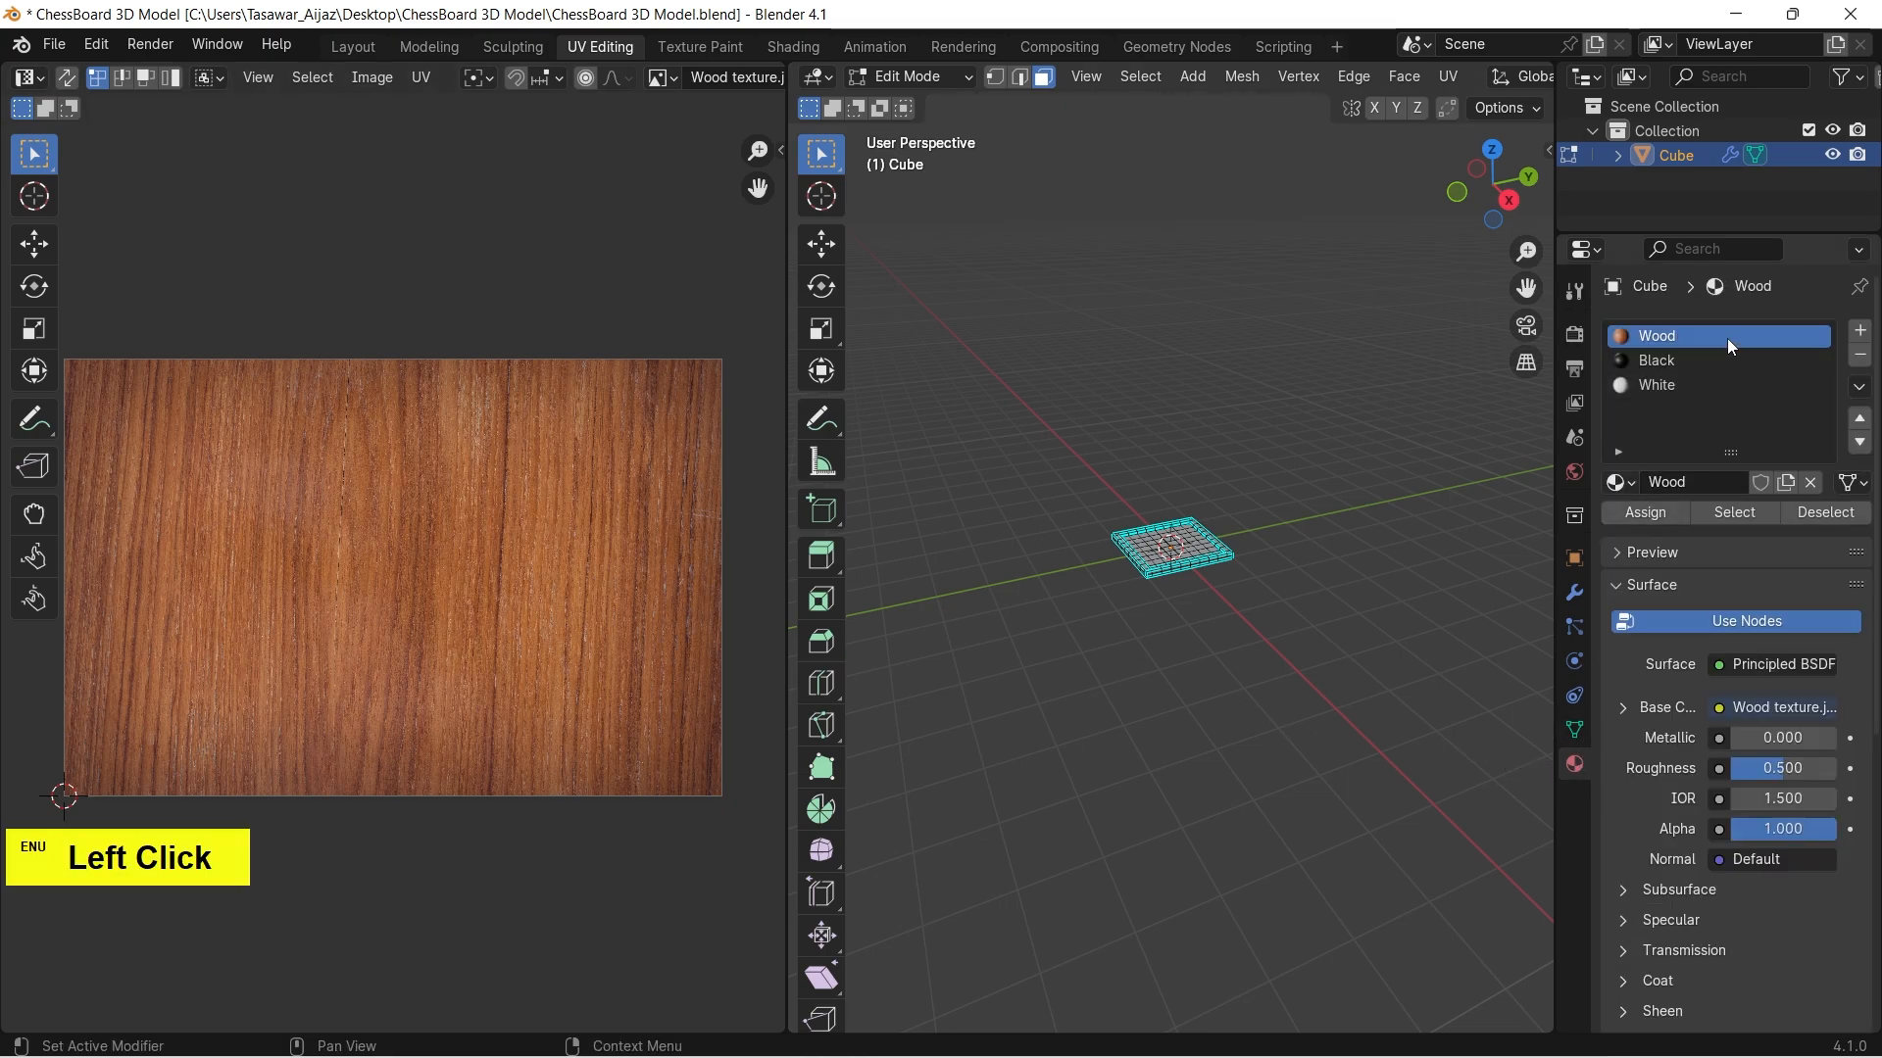
{"action": "left_click", "coordinate": [1734, 512]}
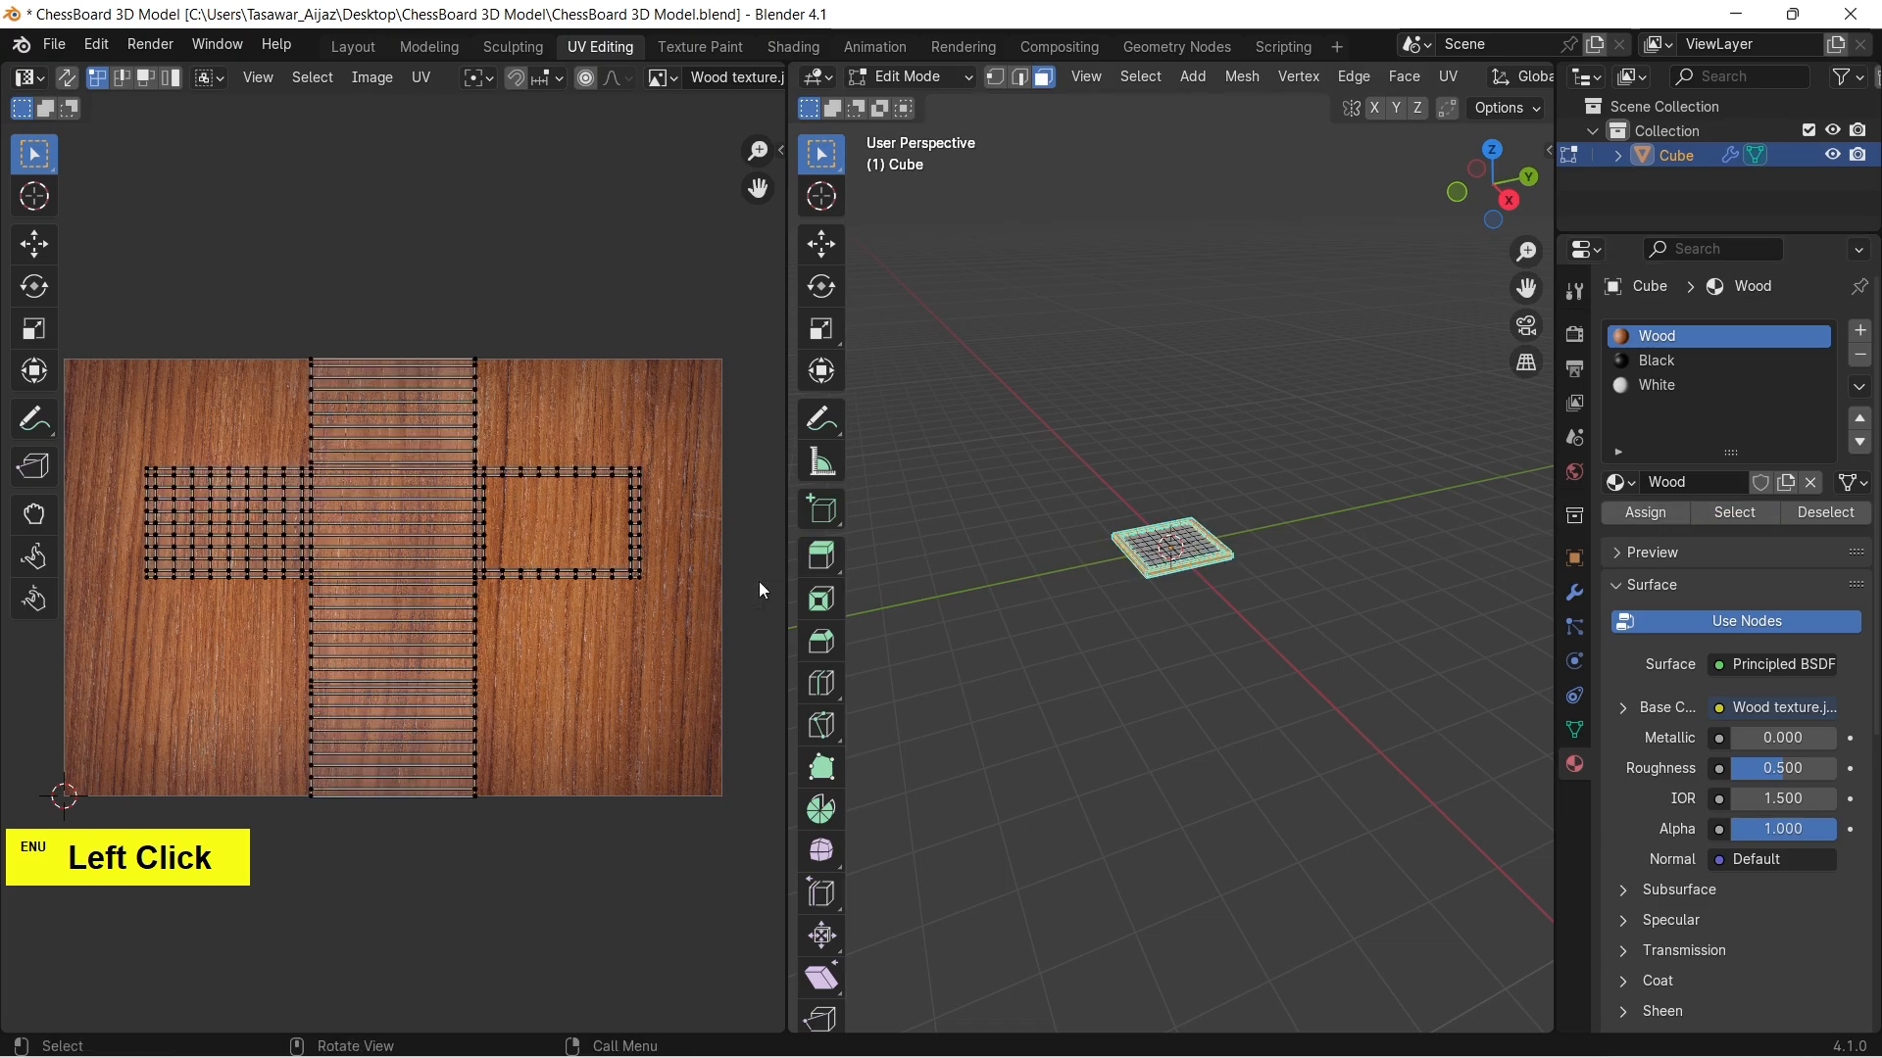
{"action": "key", "text": "a"}
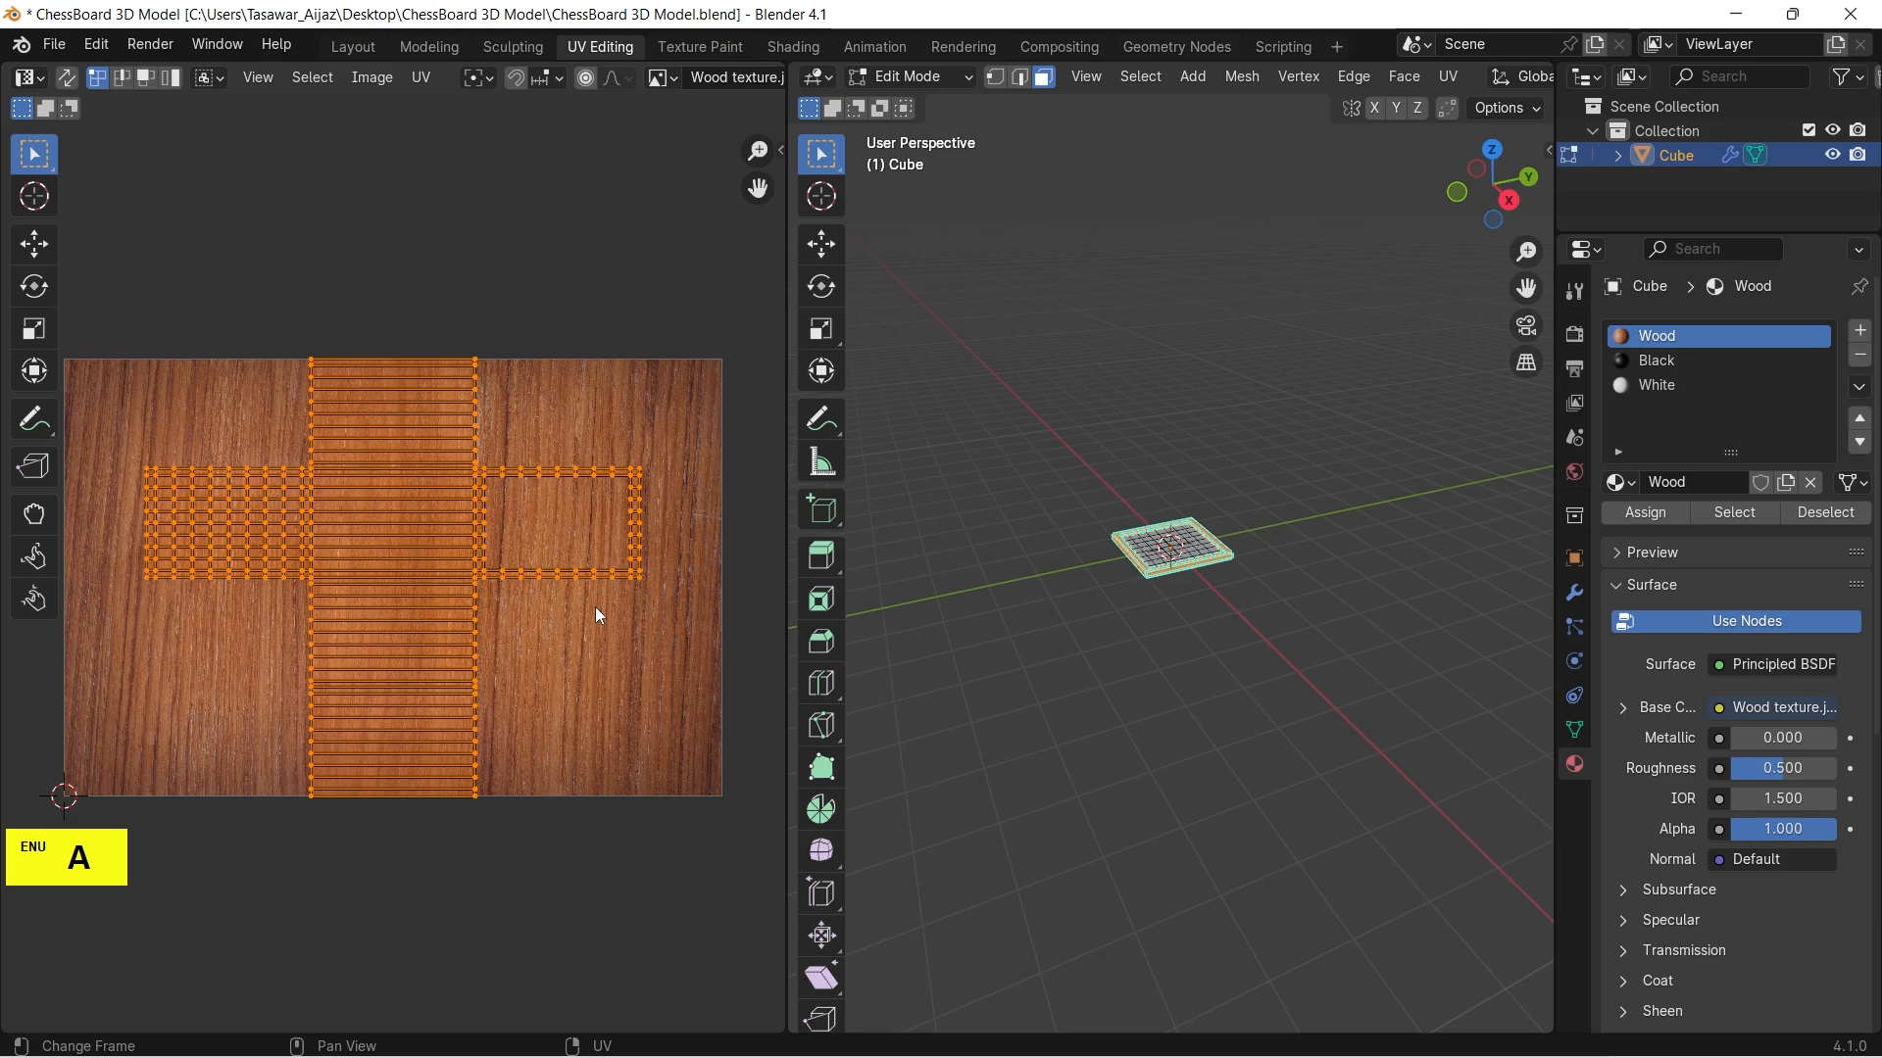
{"action": "key", "text": "u"}
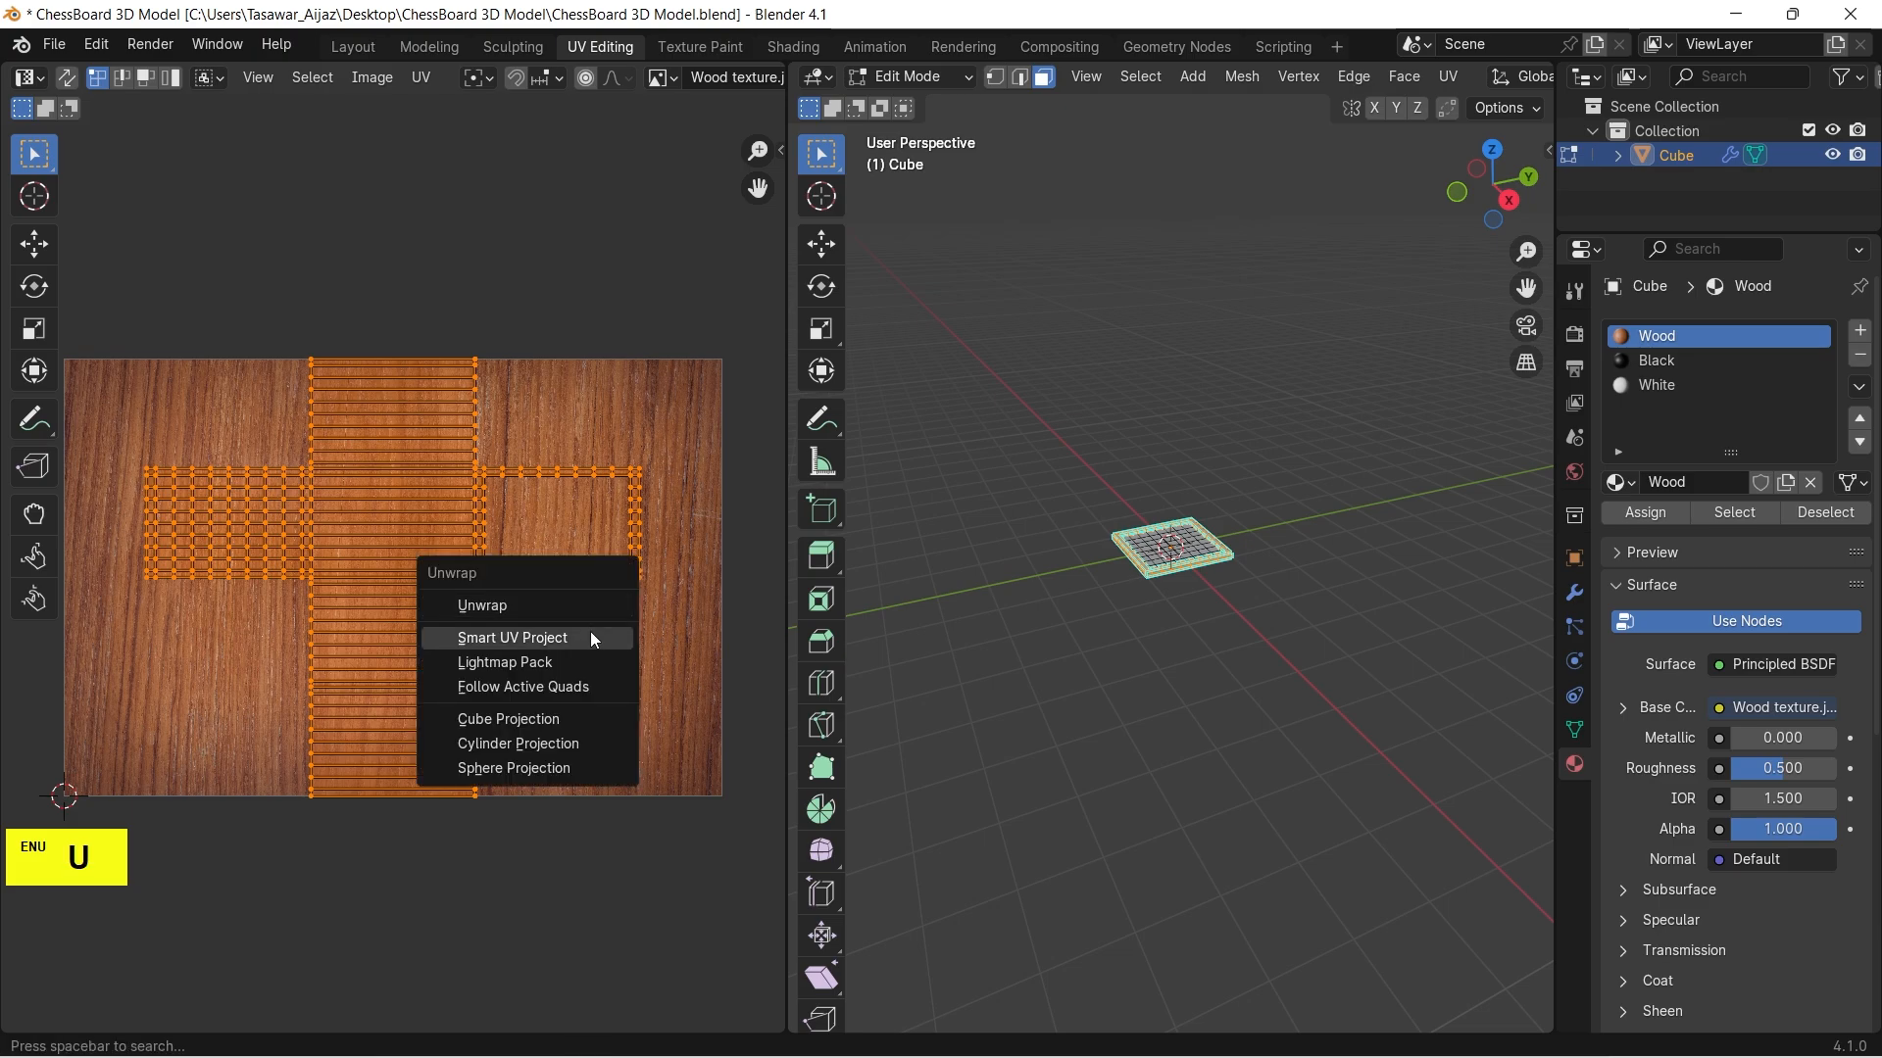
{"action": "left_click", "coordinate": [586, 641]}
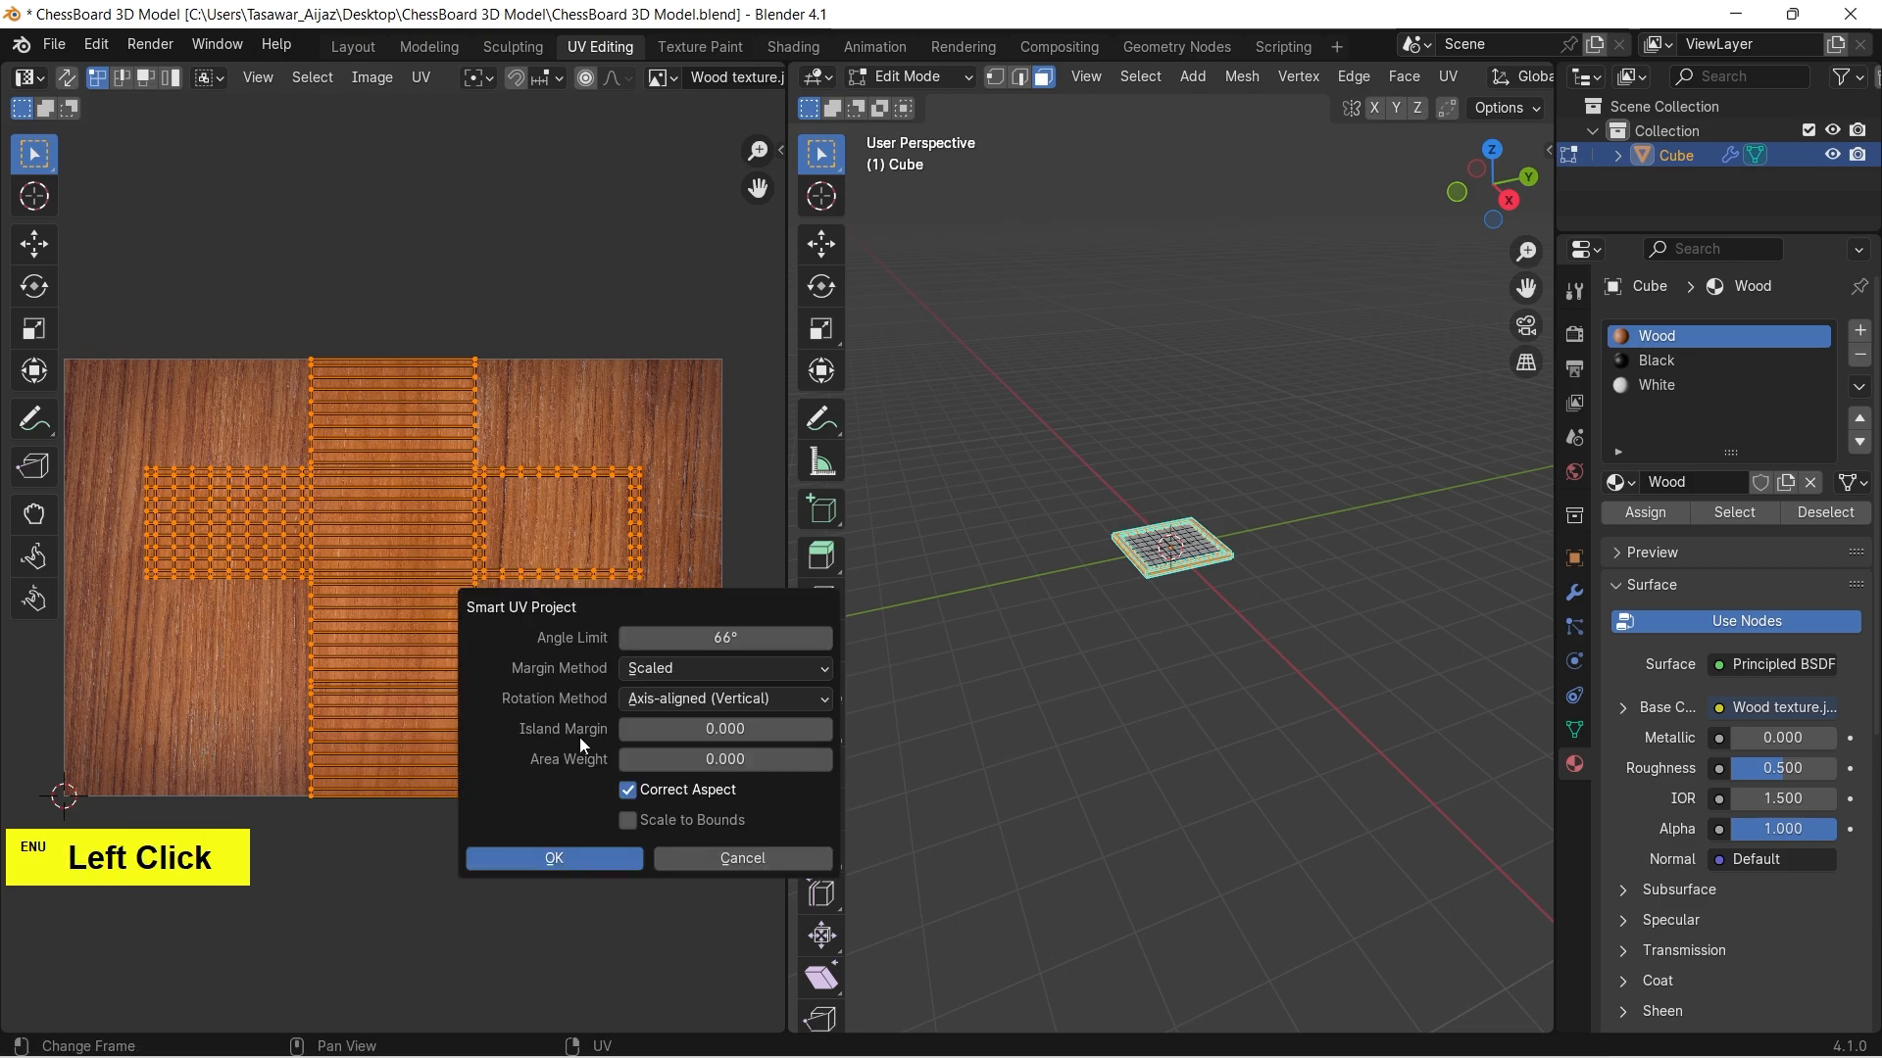
{"action": "left_click", "coordinate": [553, 863]}
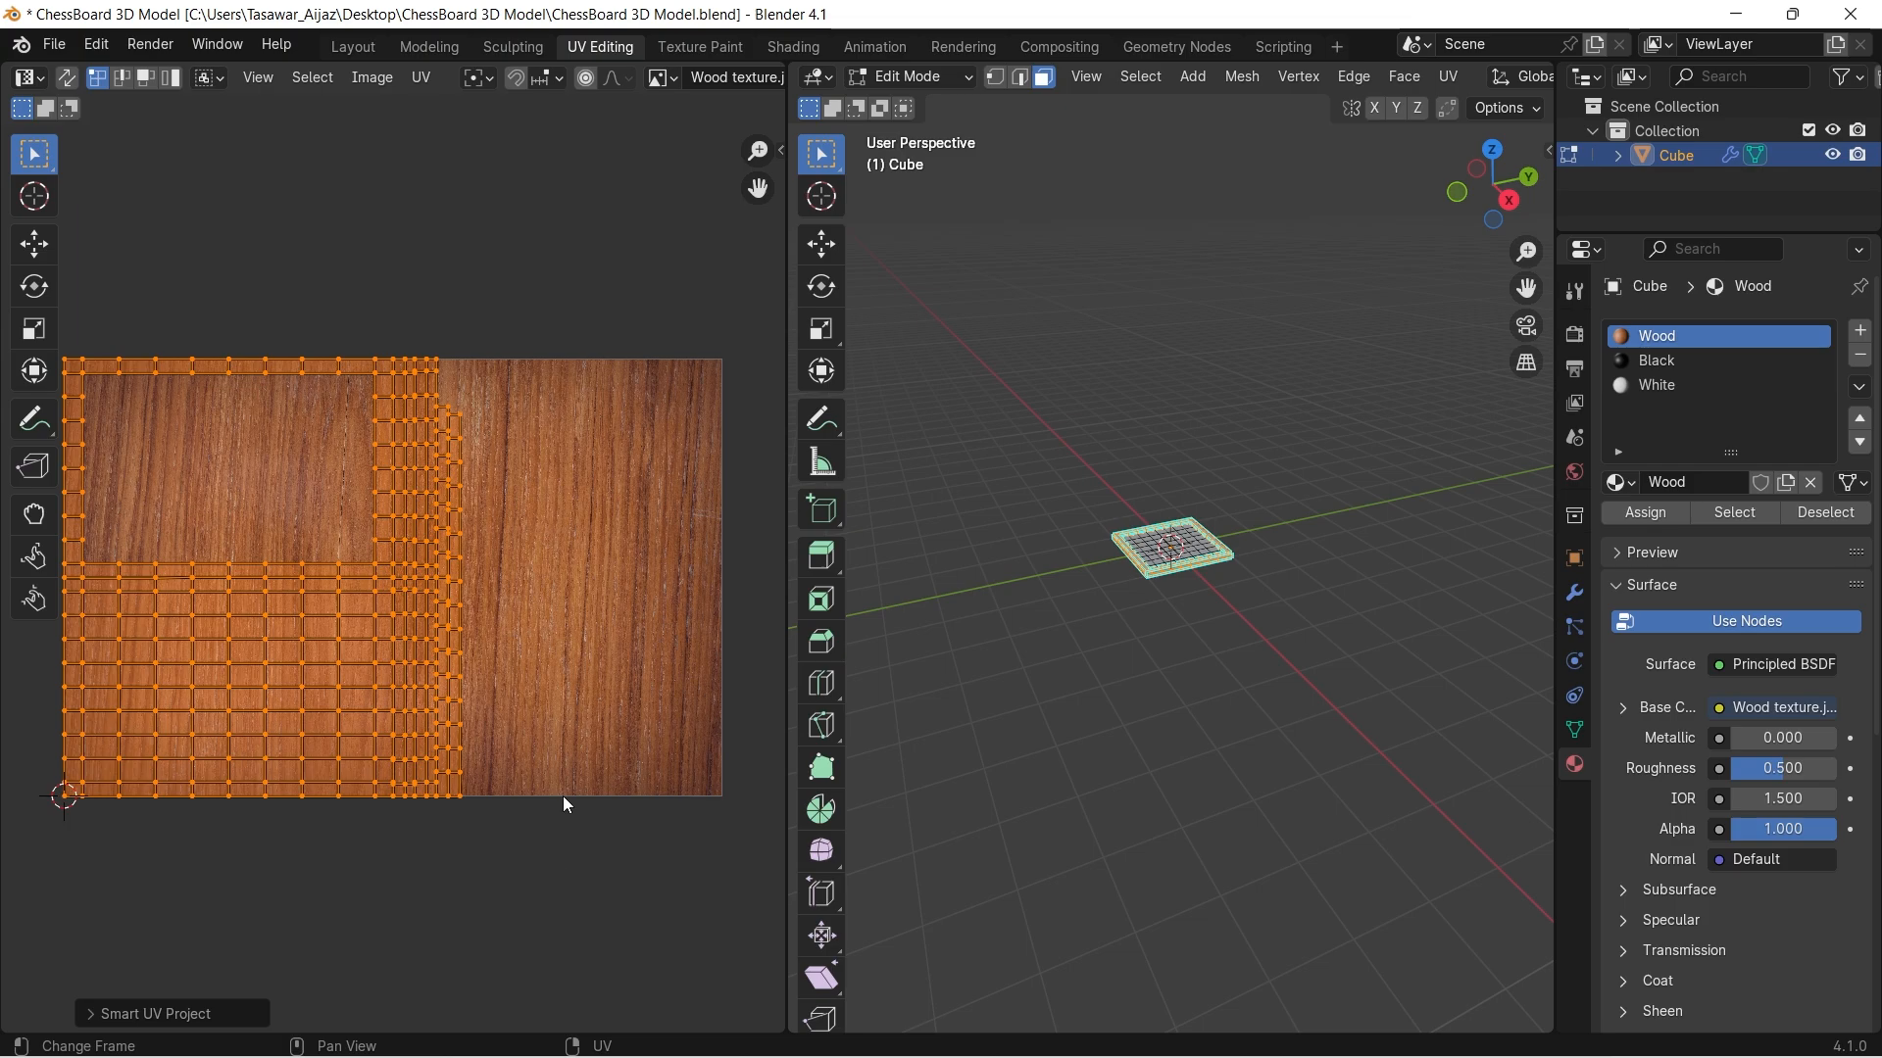
Return to the Shading workspace and set the Wood material's Metallic to 0.2 and Roughness to 0.7.
{"action": "left_click", "coordinate": [794, 47]}
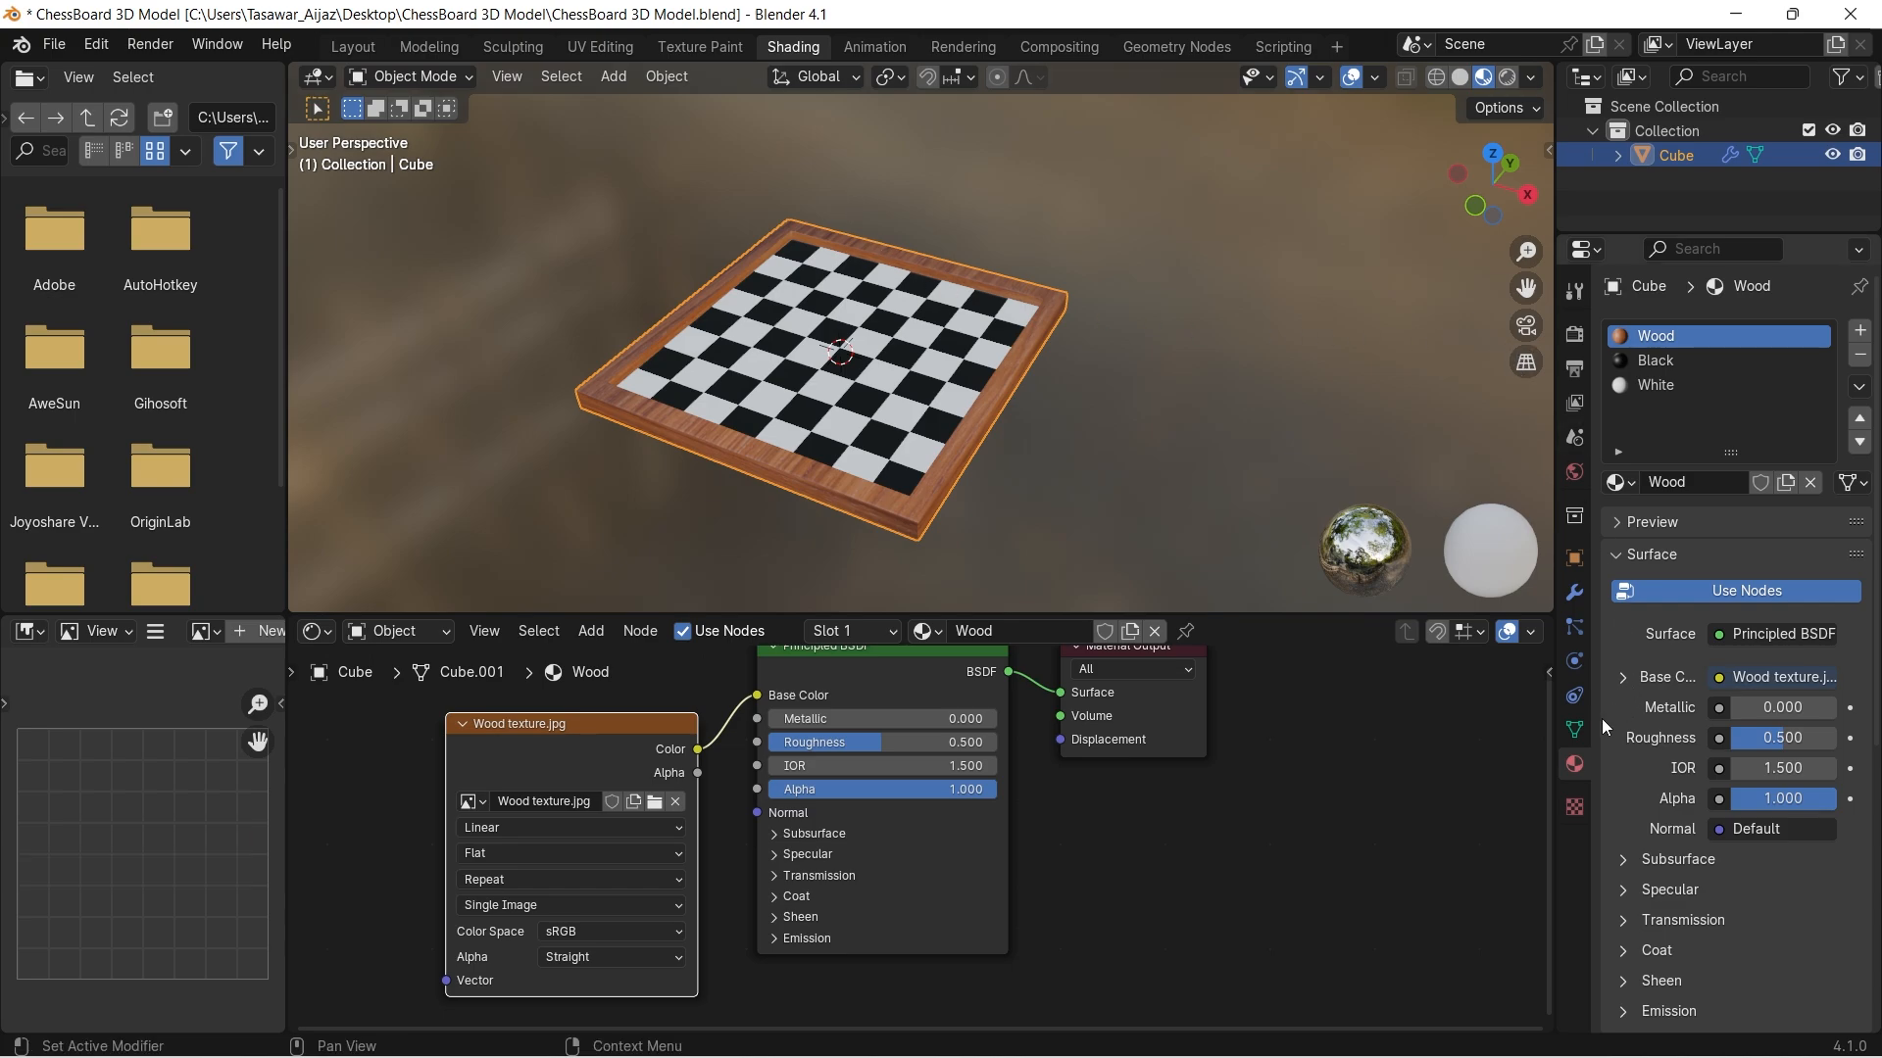
{"action": "left_click", "coordinate": [1715, 343]}
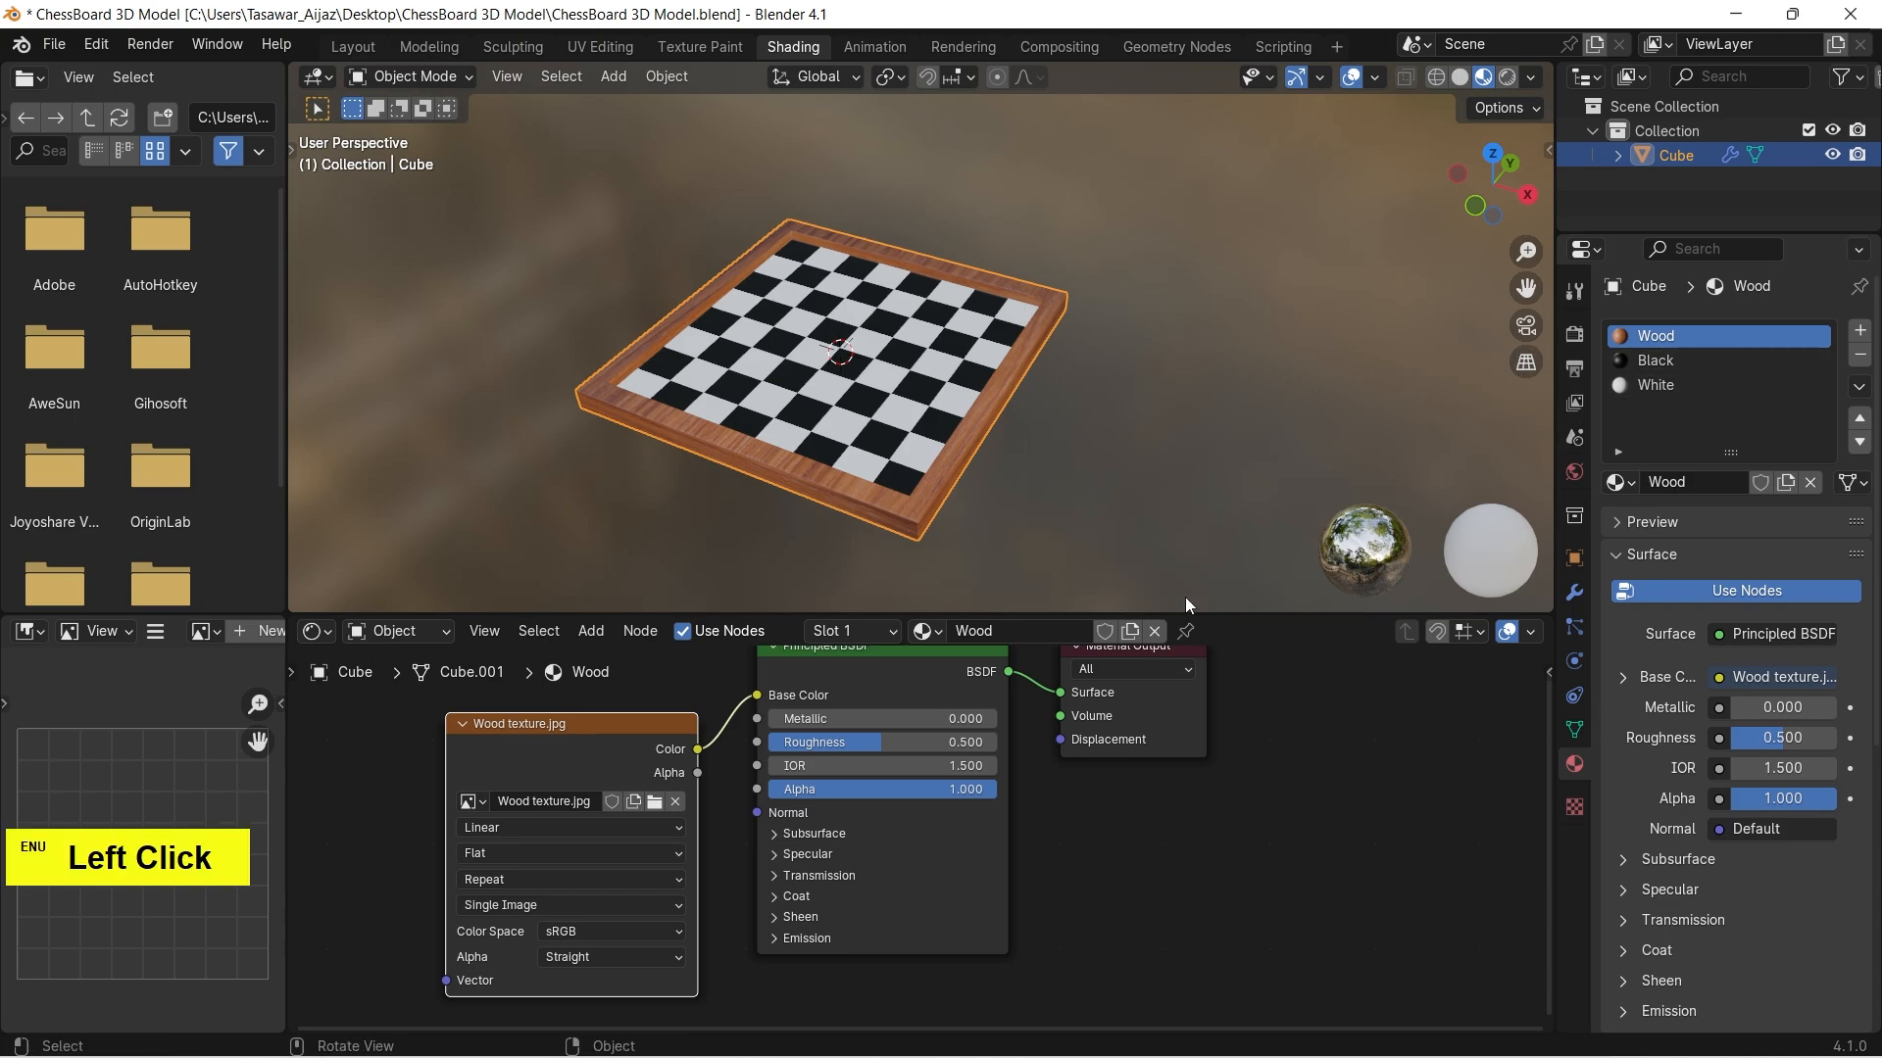
{"action": "left_click", "coordinate": [872, 717]}
{"action": "type", "text": "0.2"}
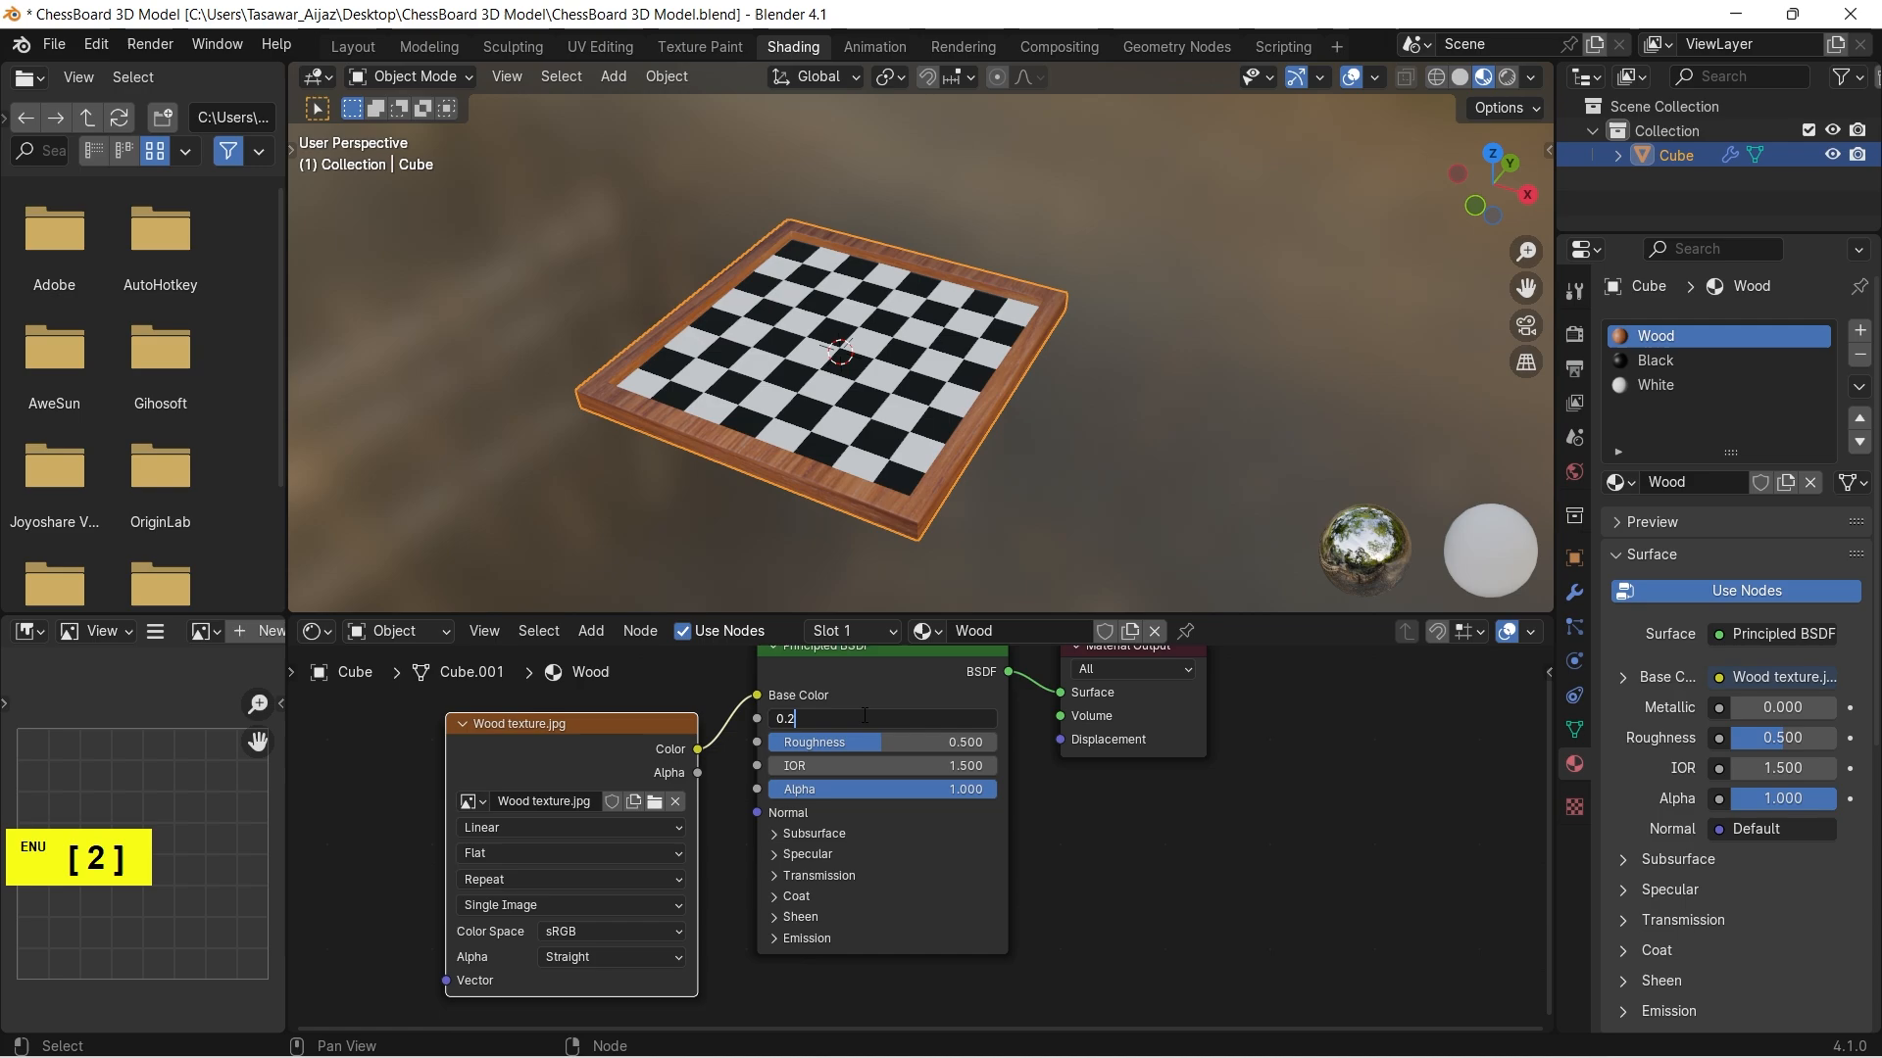
{"action": "key", "text": "Return"}
{"action": "left_click", "coordinate": [887, 742]}
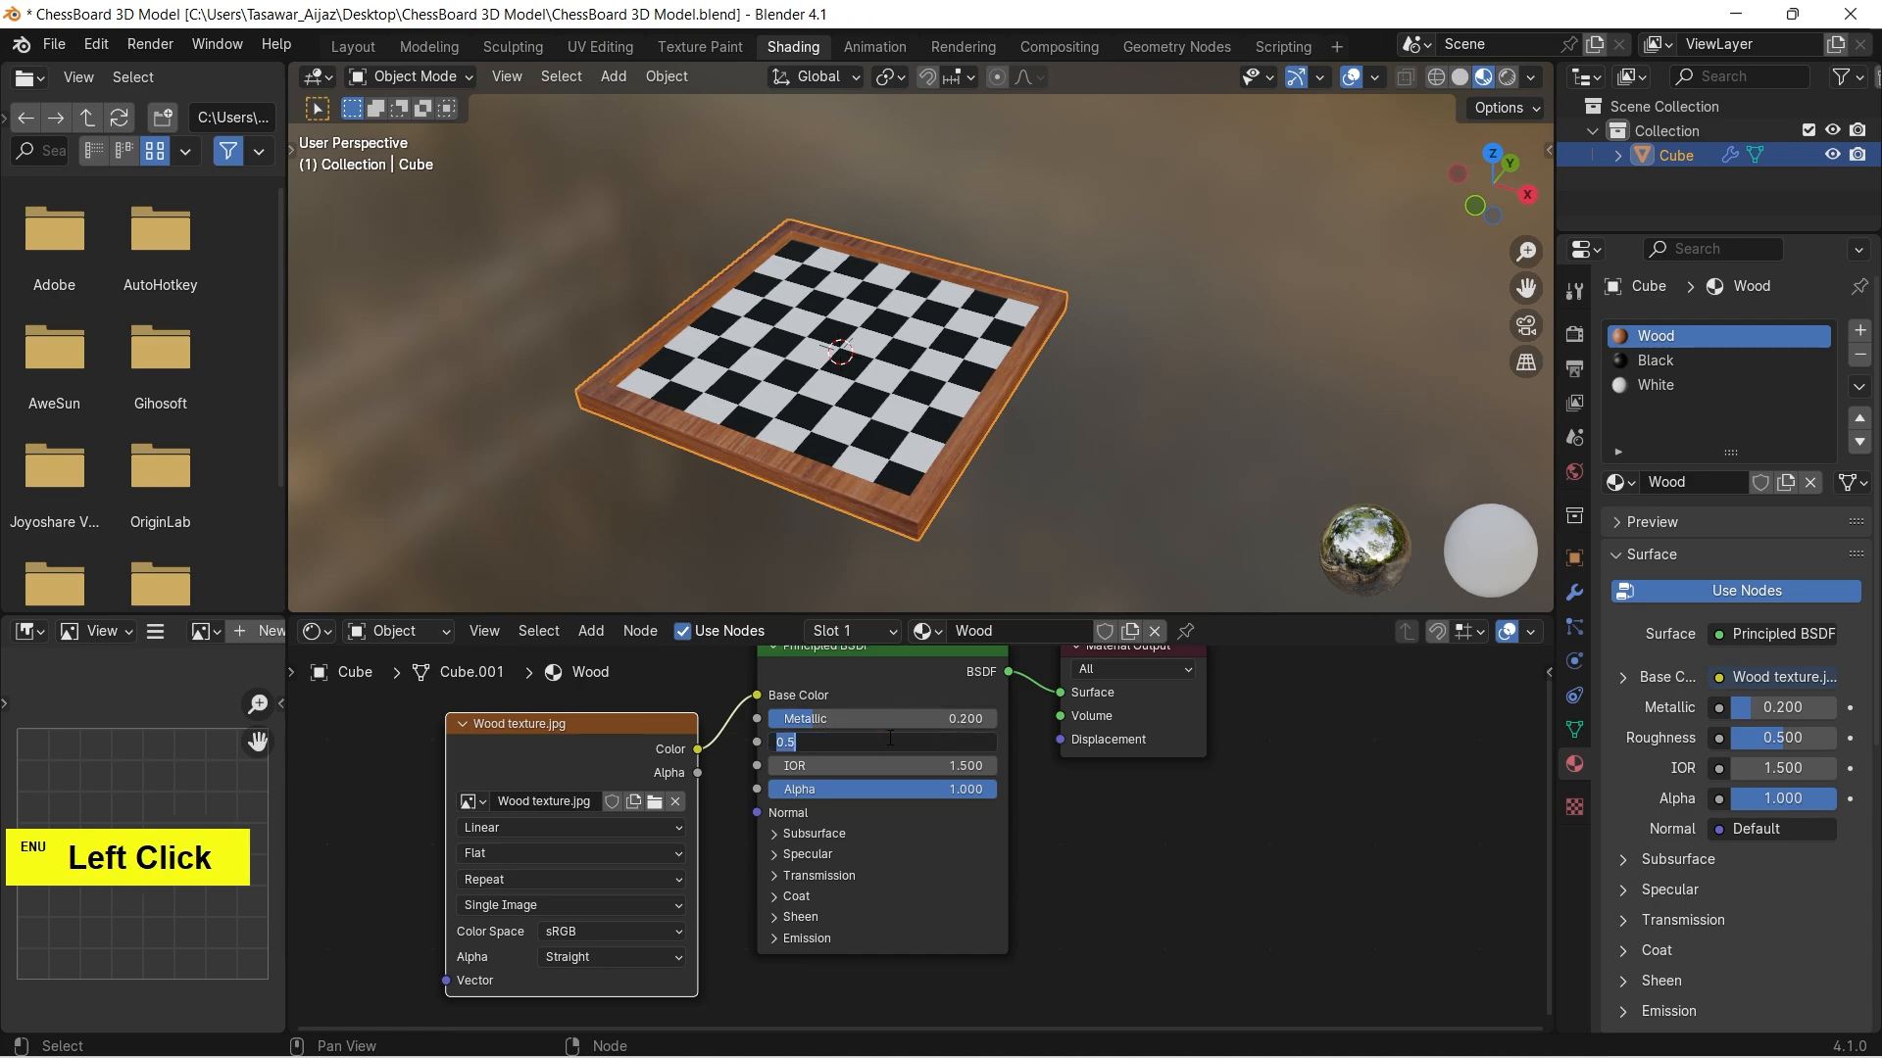
{"action": "type", "text": "0.7"}
{"action": "key", "text": "Return"}
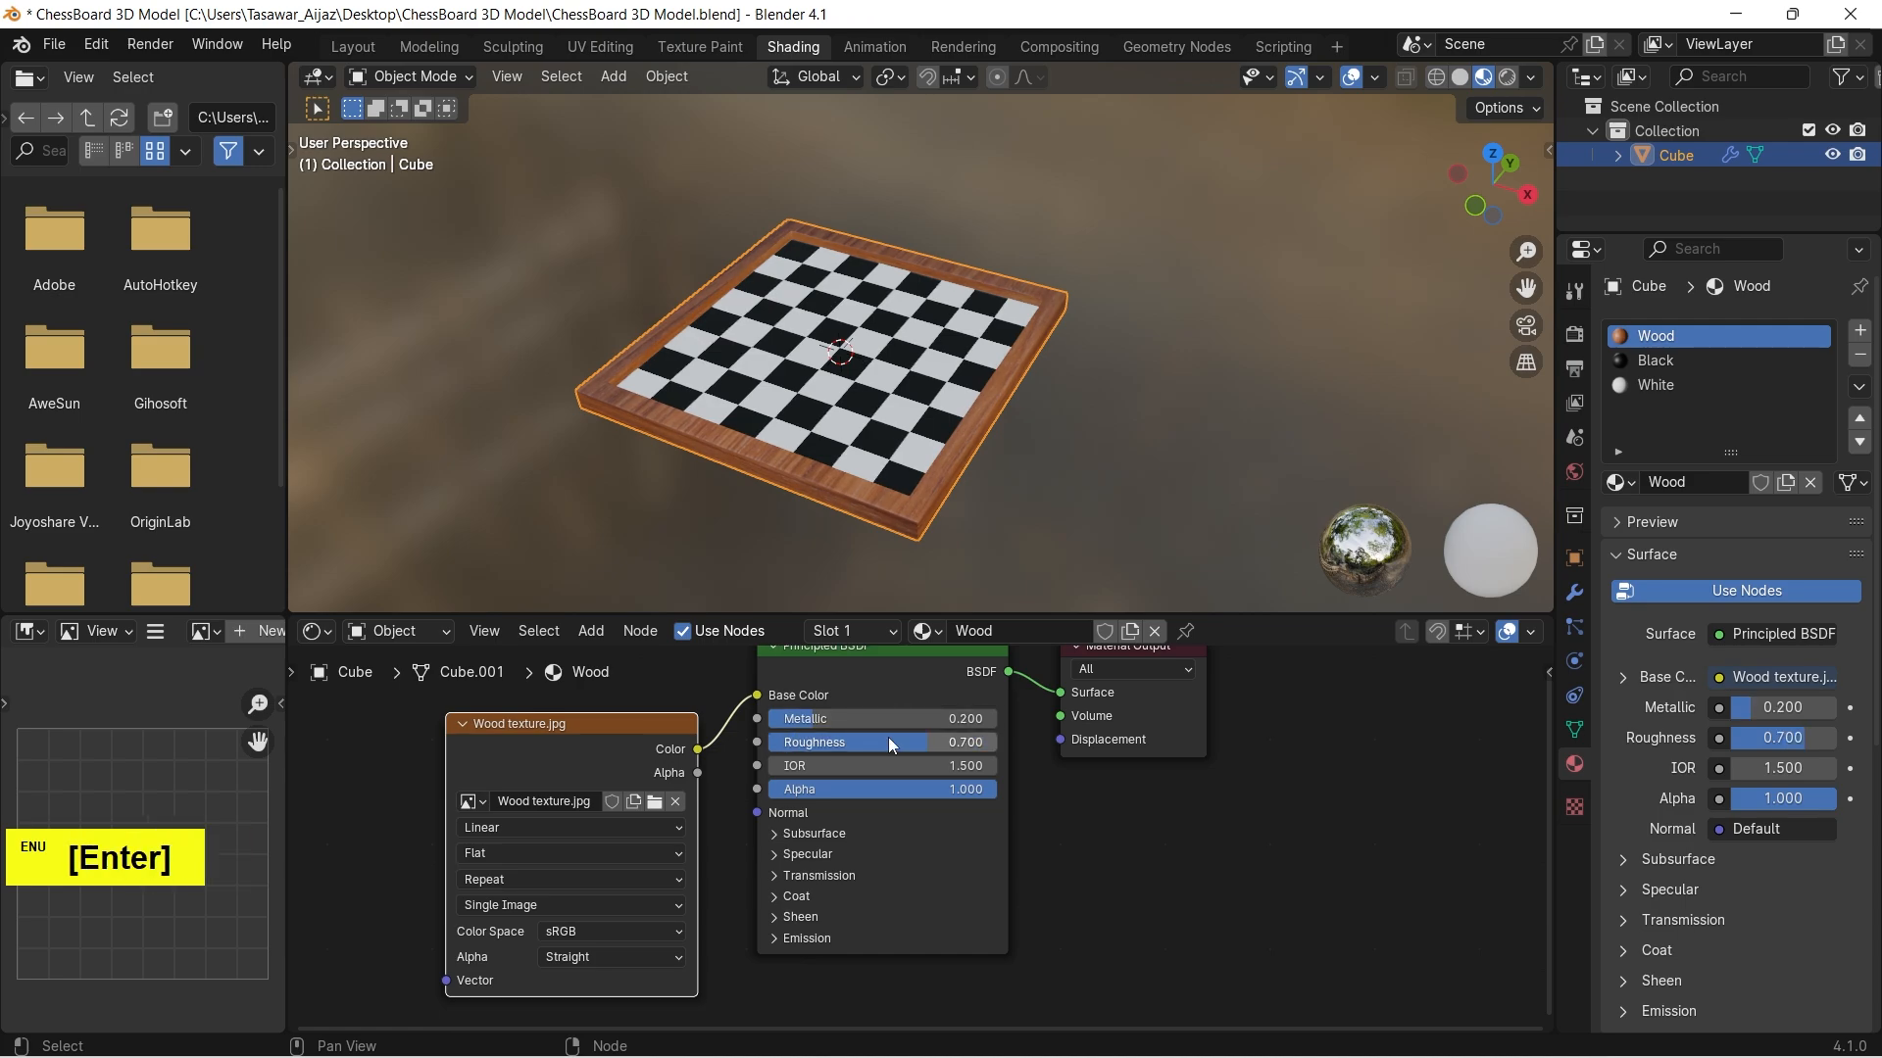
Set the Black material's Metallic to 0.5 and Roughness to 0.8.
{"action": "left_click", "coordinate": [1674, 361]}
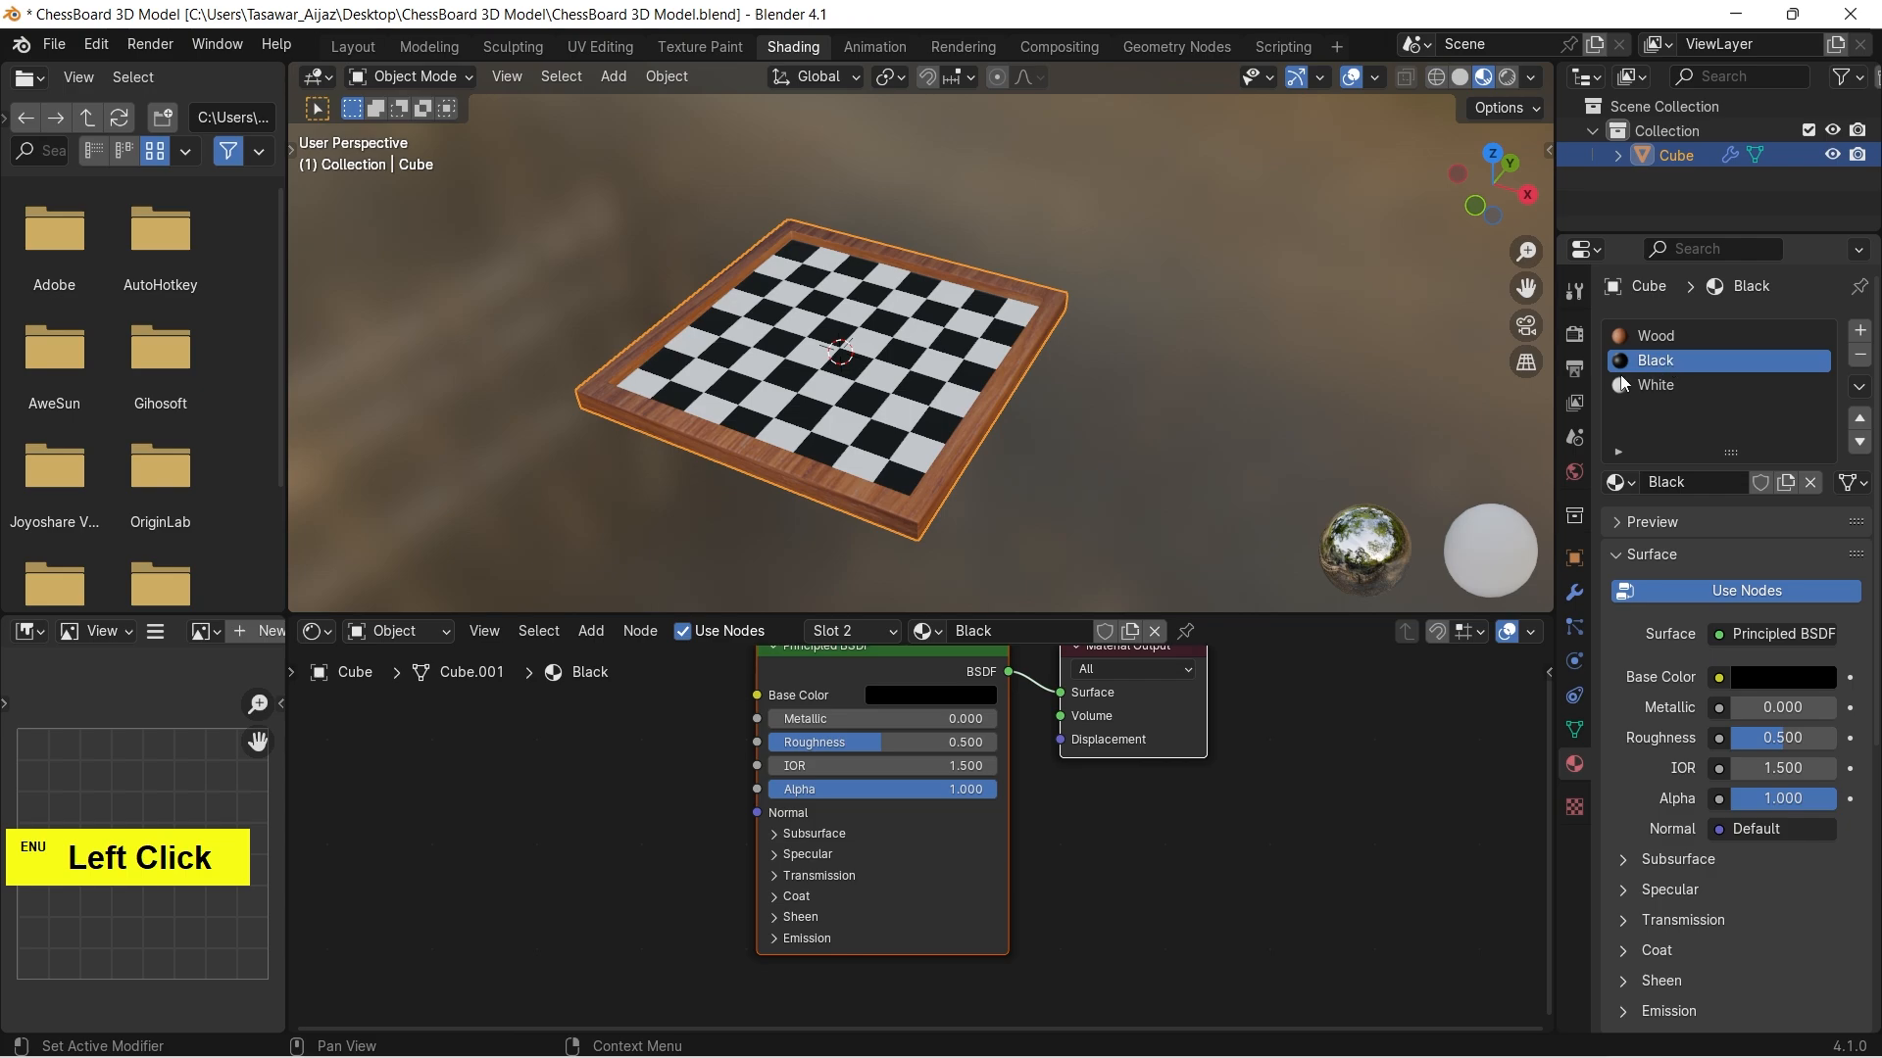
{"action": "left_click", "coordinate": [888, 718]}
{"action": "type", "text": "0.5"}
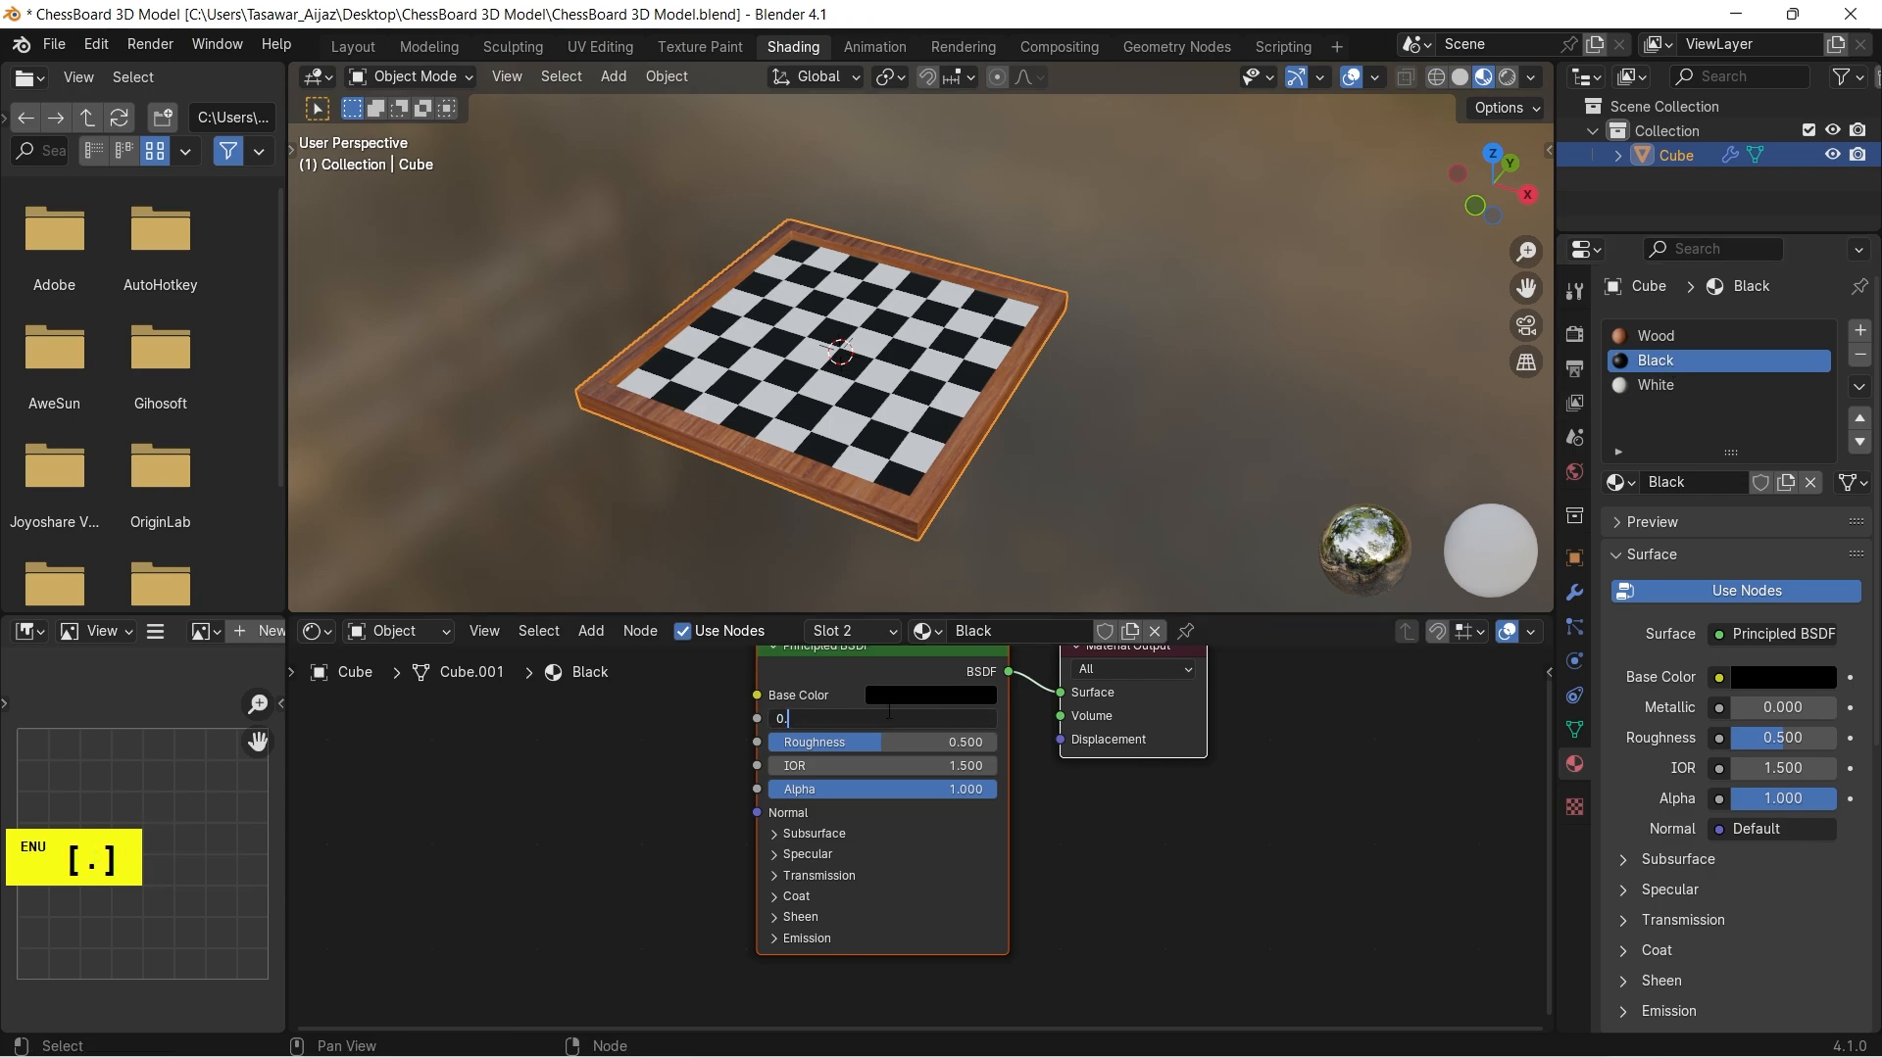
{"action": "key", "text": "Return"}
{"action": "left_click", "coordinate": [841, 741]}
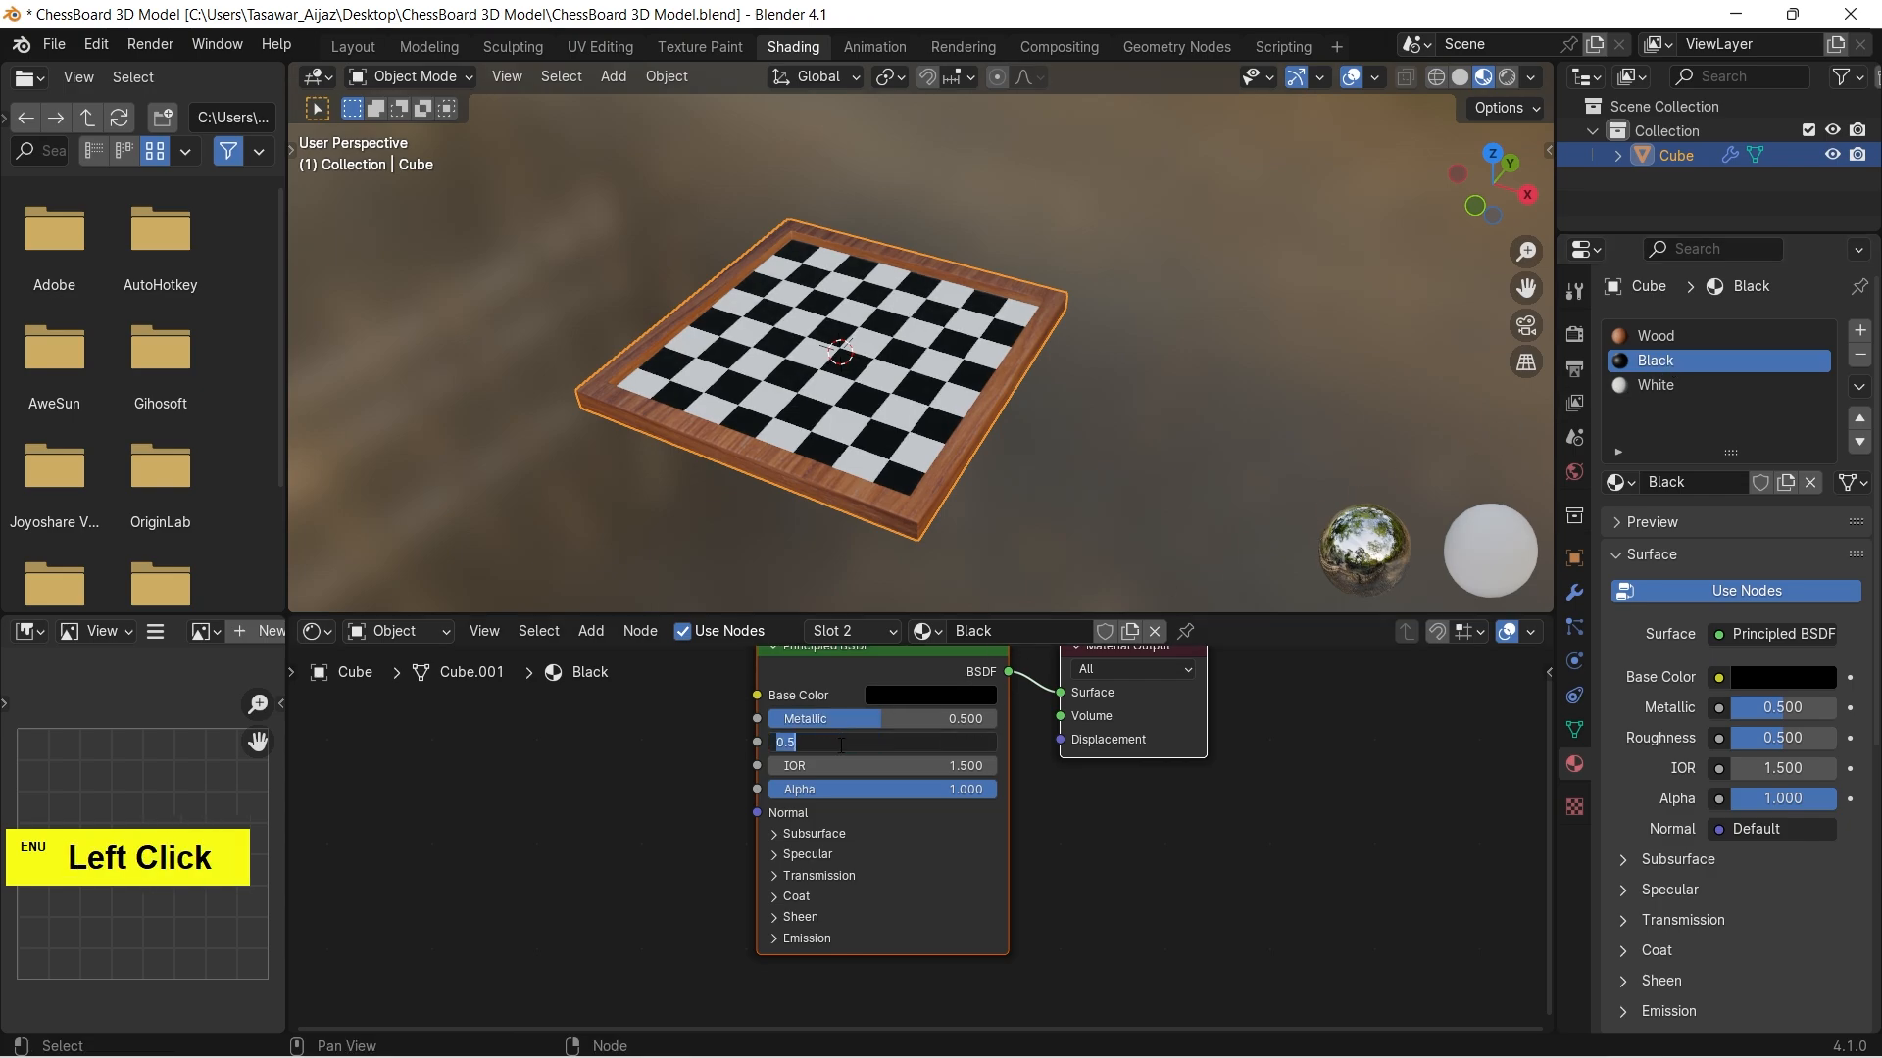
{"action": "type", "text": "0.8"}
{"action": "key", "text": "Return"}
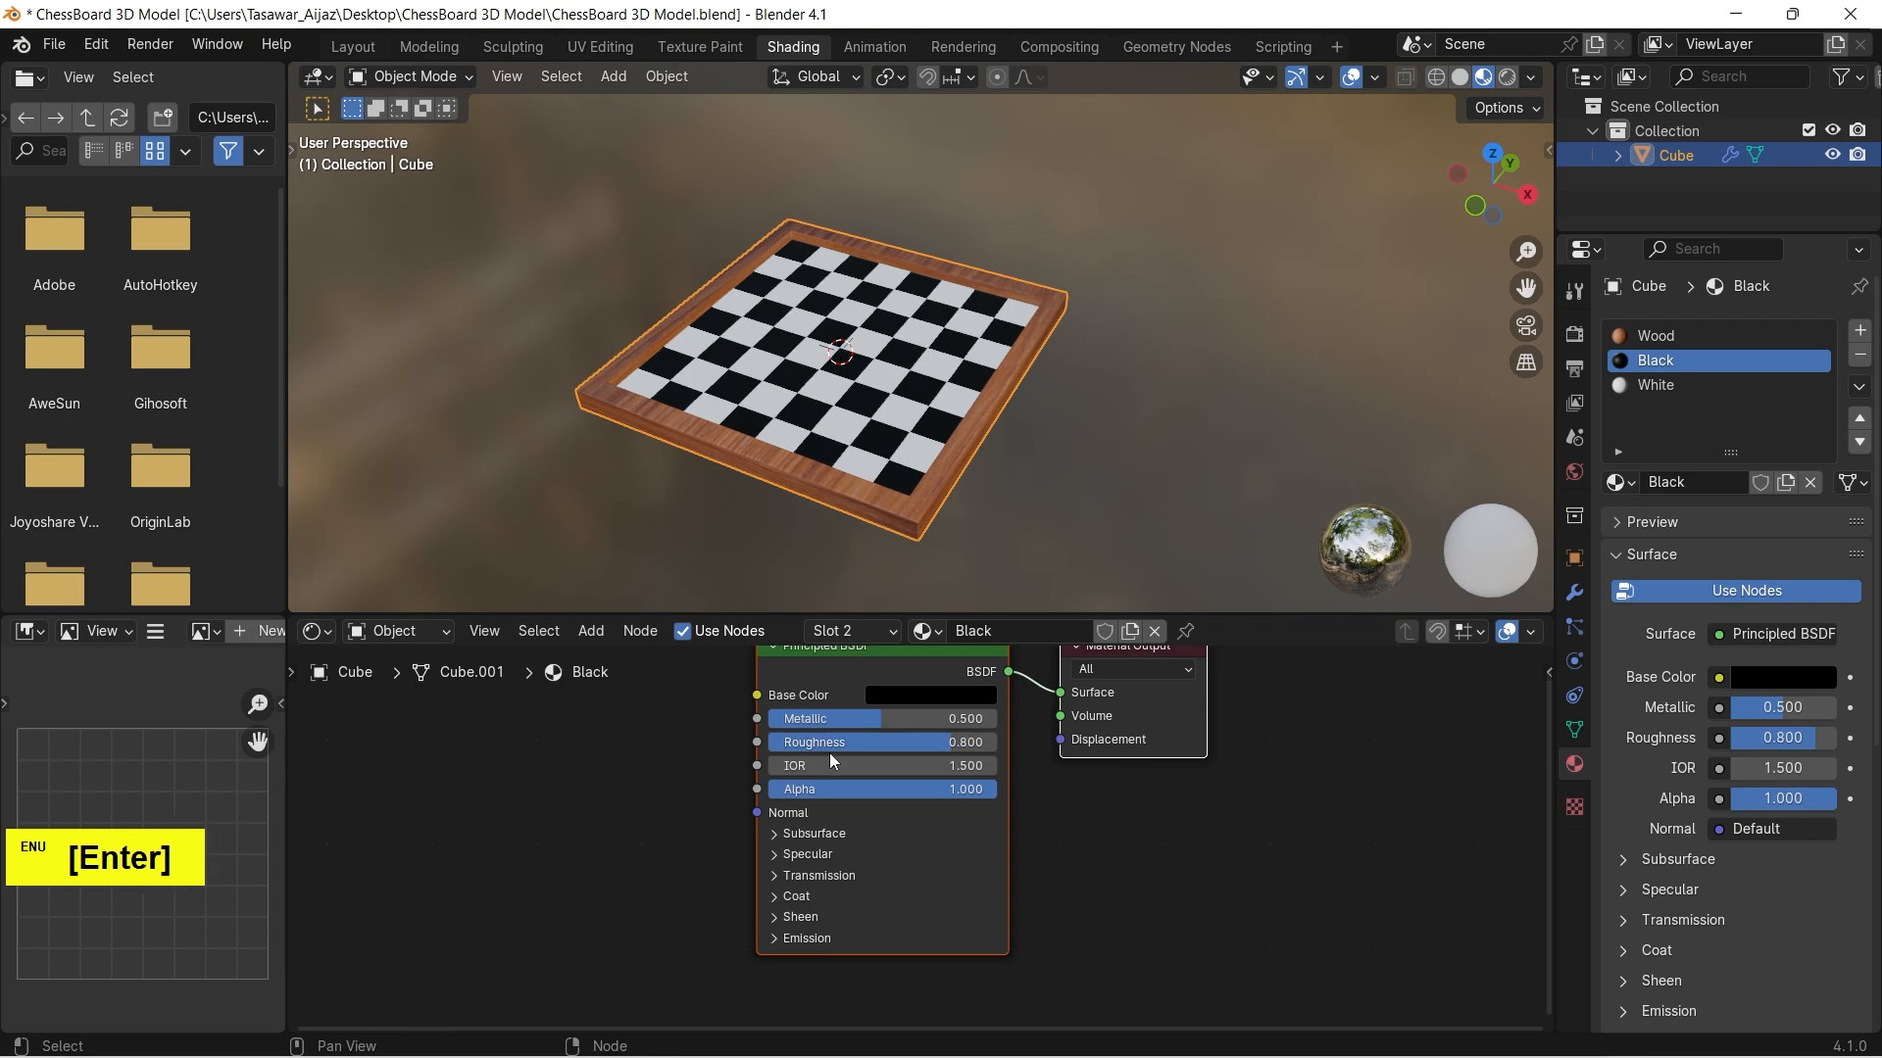
Set the White material's Metallic to 0.5 and Roughness to 0.8.
{"action": "left_click", "coordinate": [1651, 388]}
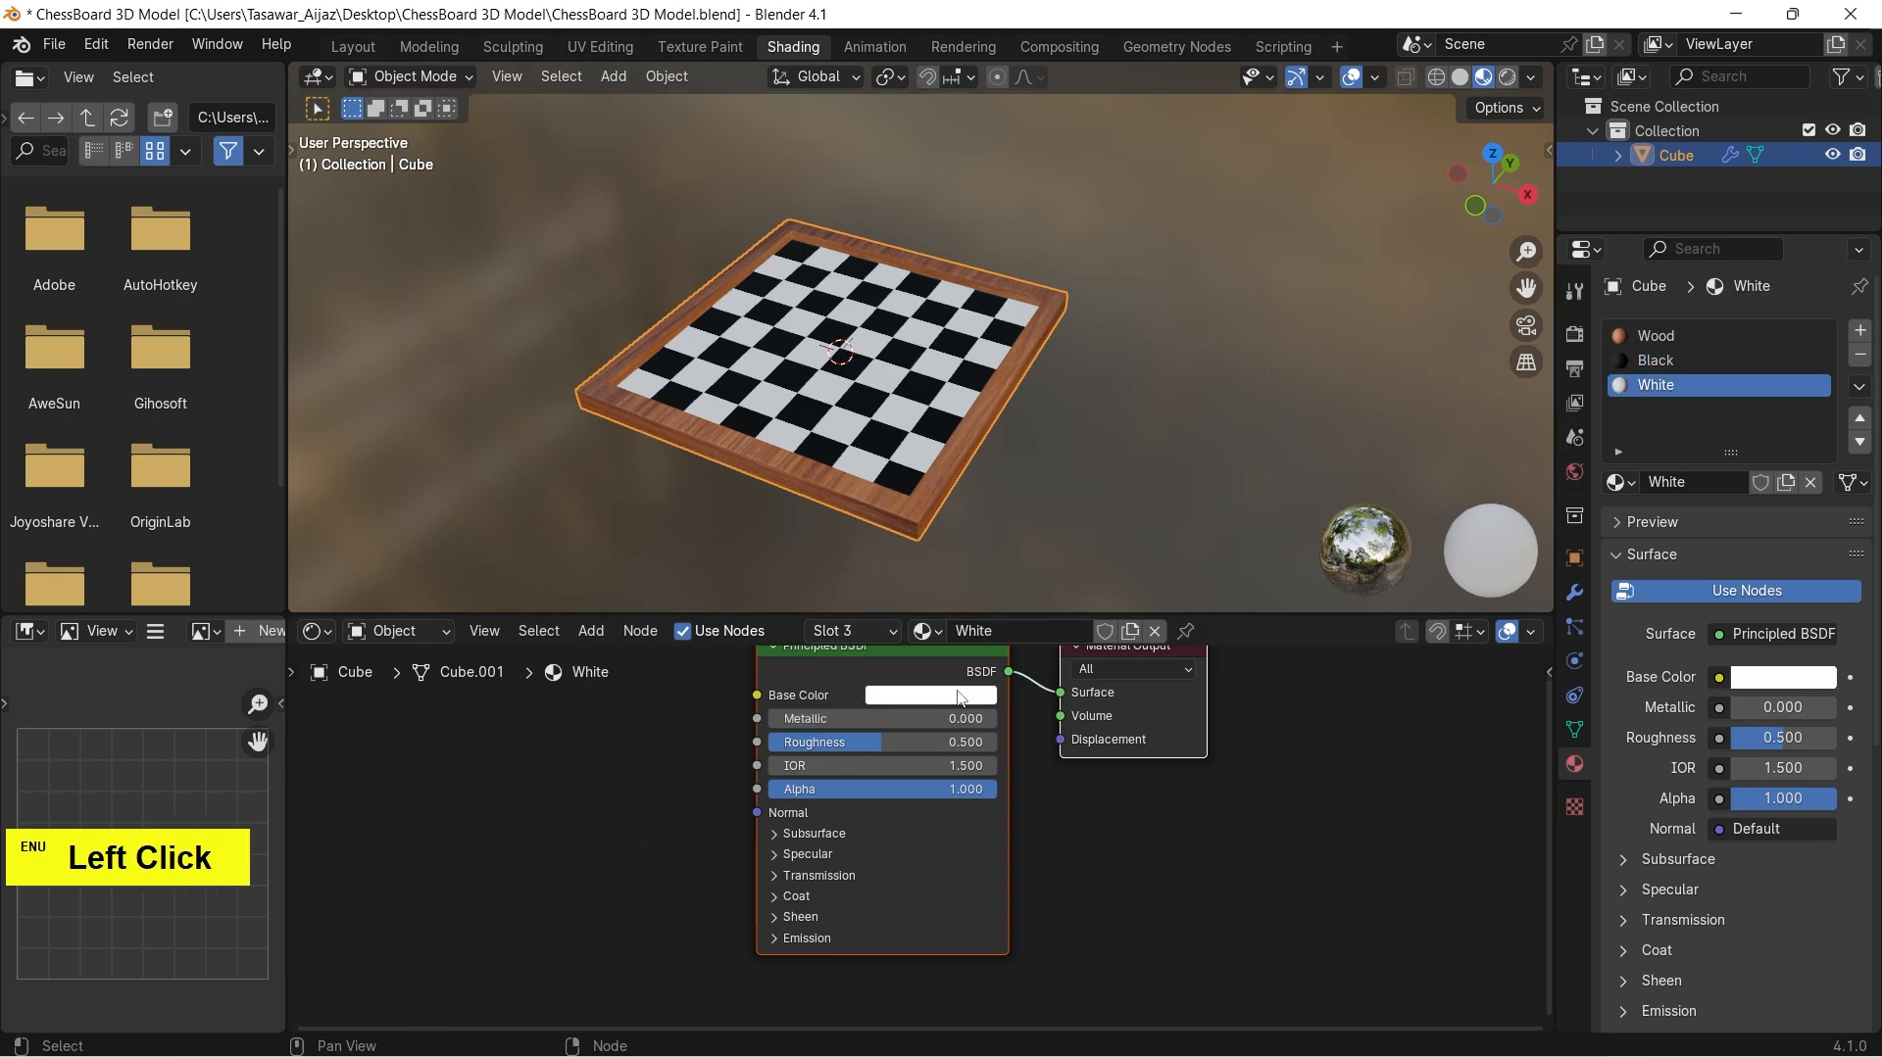
{"action": "left_click", "coordinate": [861, 721]}
{"action": "type", "text": ".5"}
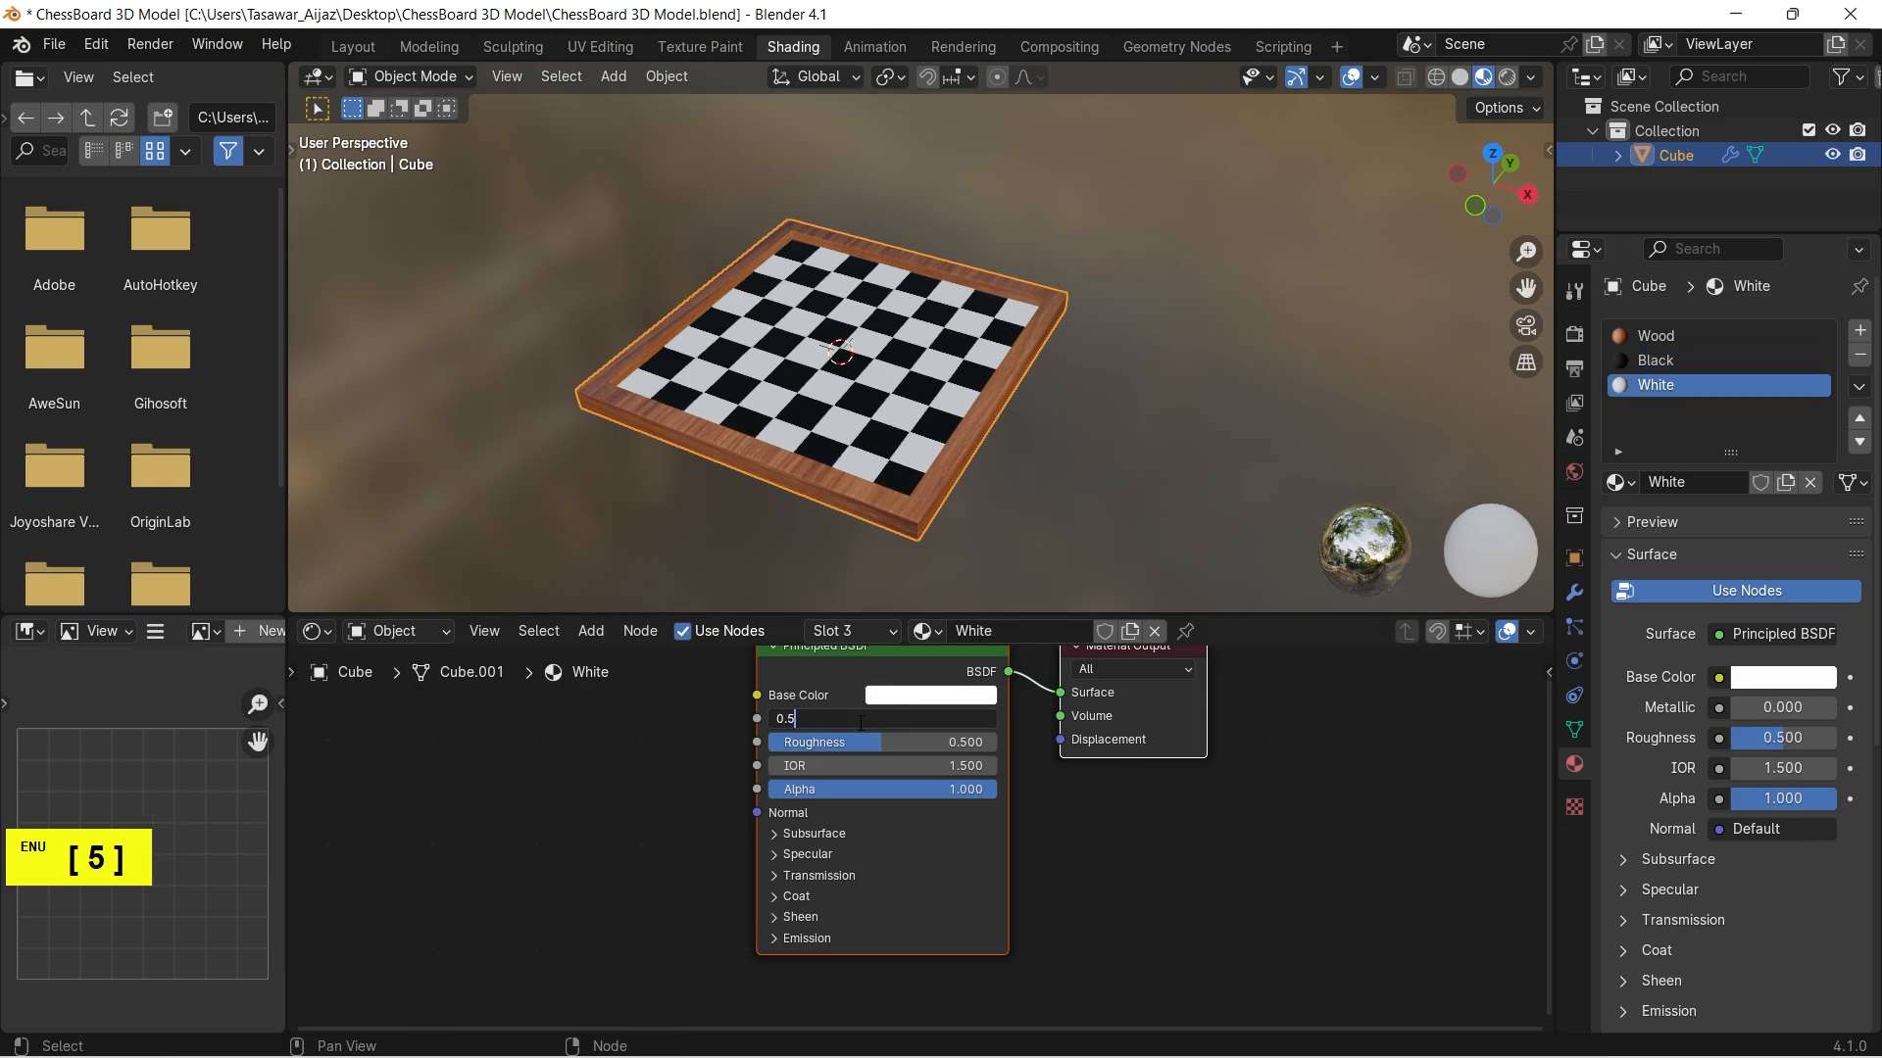
{"action": "key", "text": "Return"}
{"action": "left_click", "coordinate": [819, 745]}
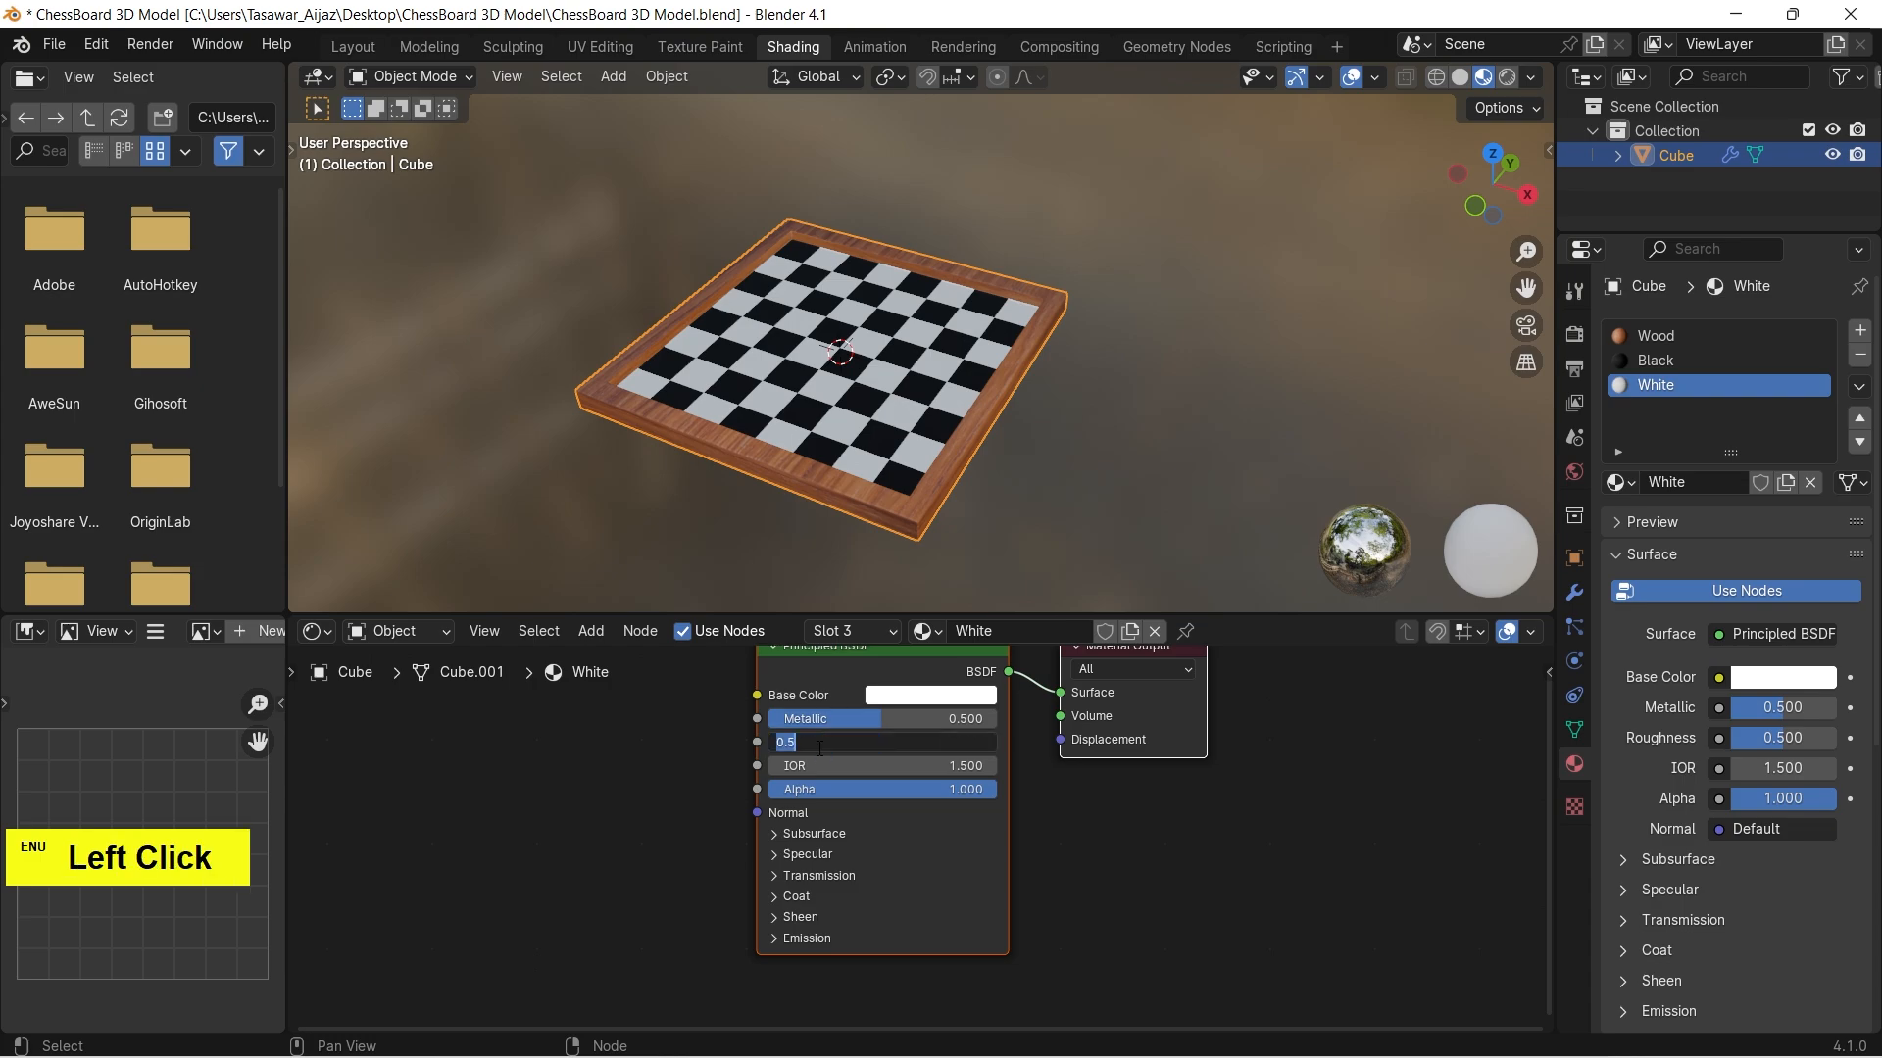
{"action": "type", "text": ".8"}
{"action": "key", "text": "Return"}
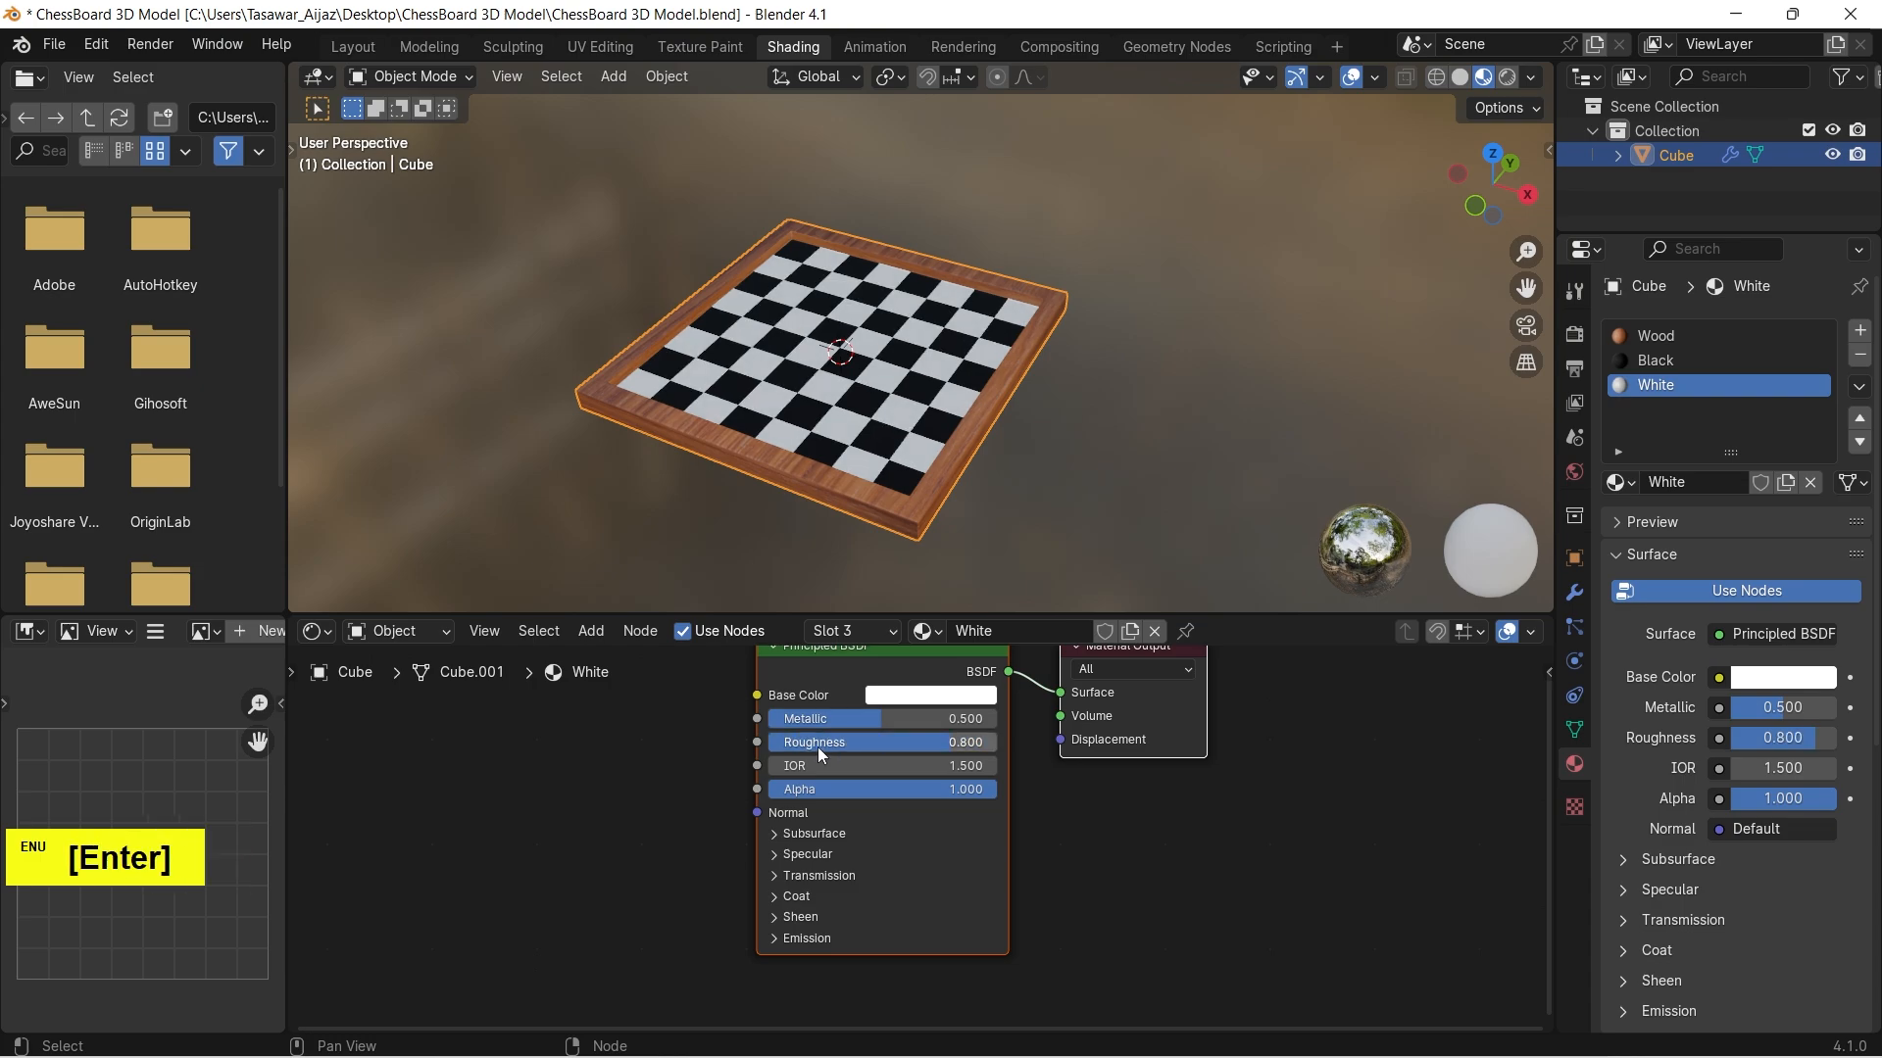
Set the Look in the scene's render Color Management settings to Very High Contrast.
{"action": "left_click", "coordinate": [1569, 336]}
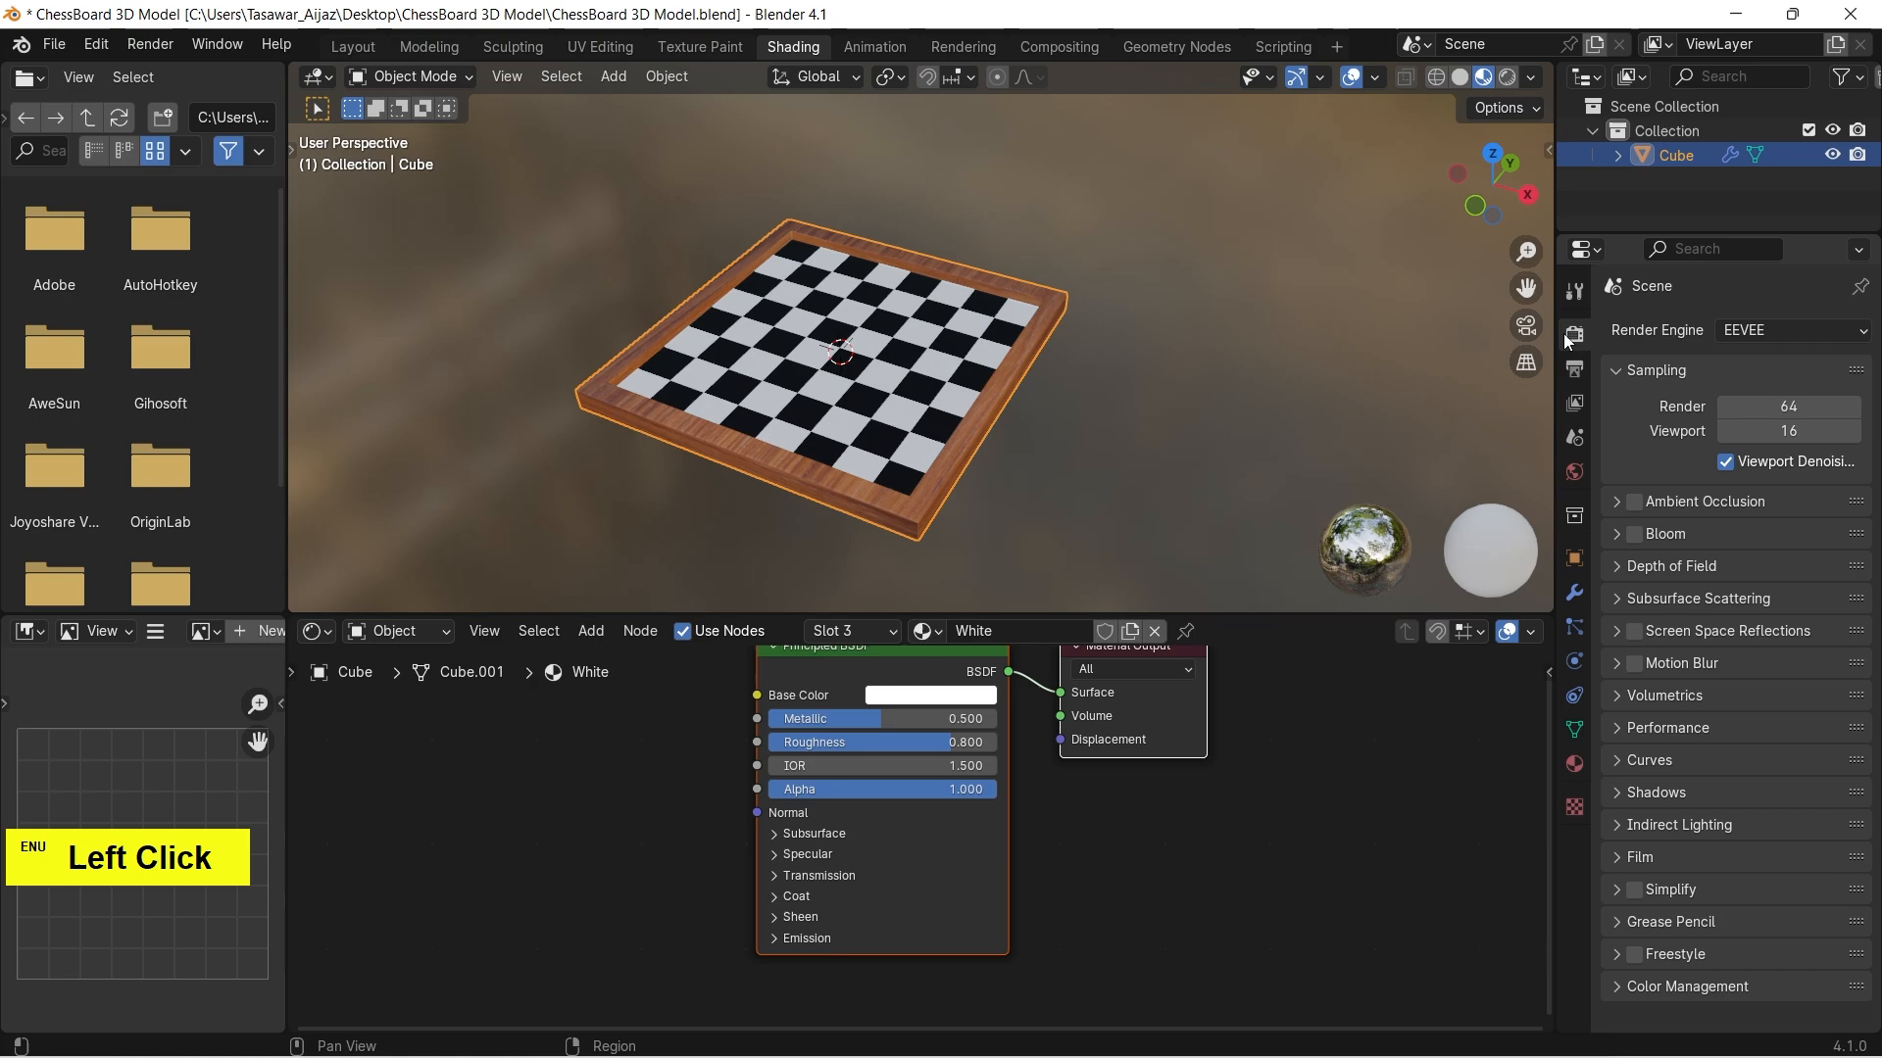
{"action": "left_click", "coordinate": [1612, 986]}
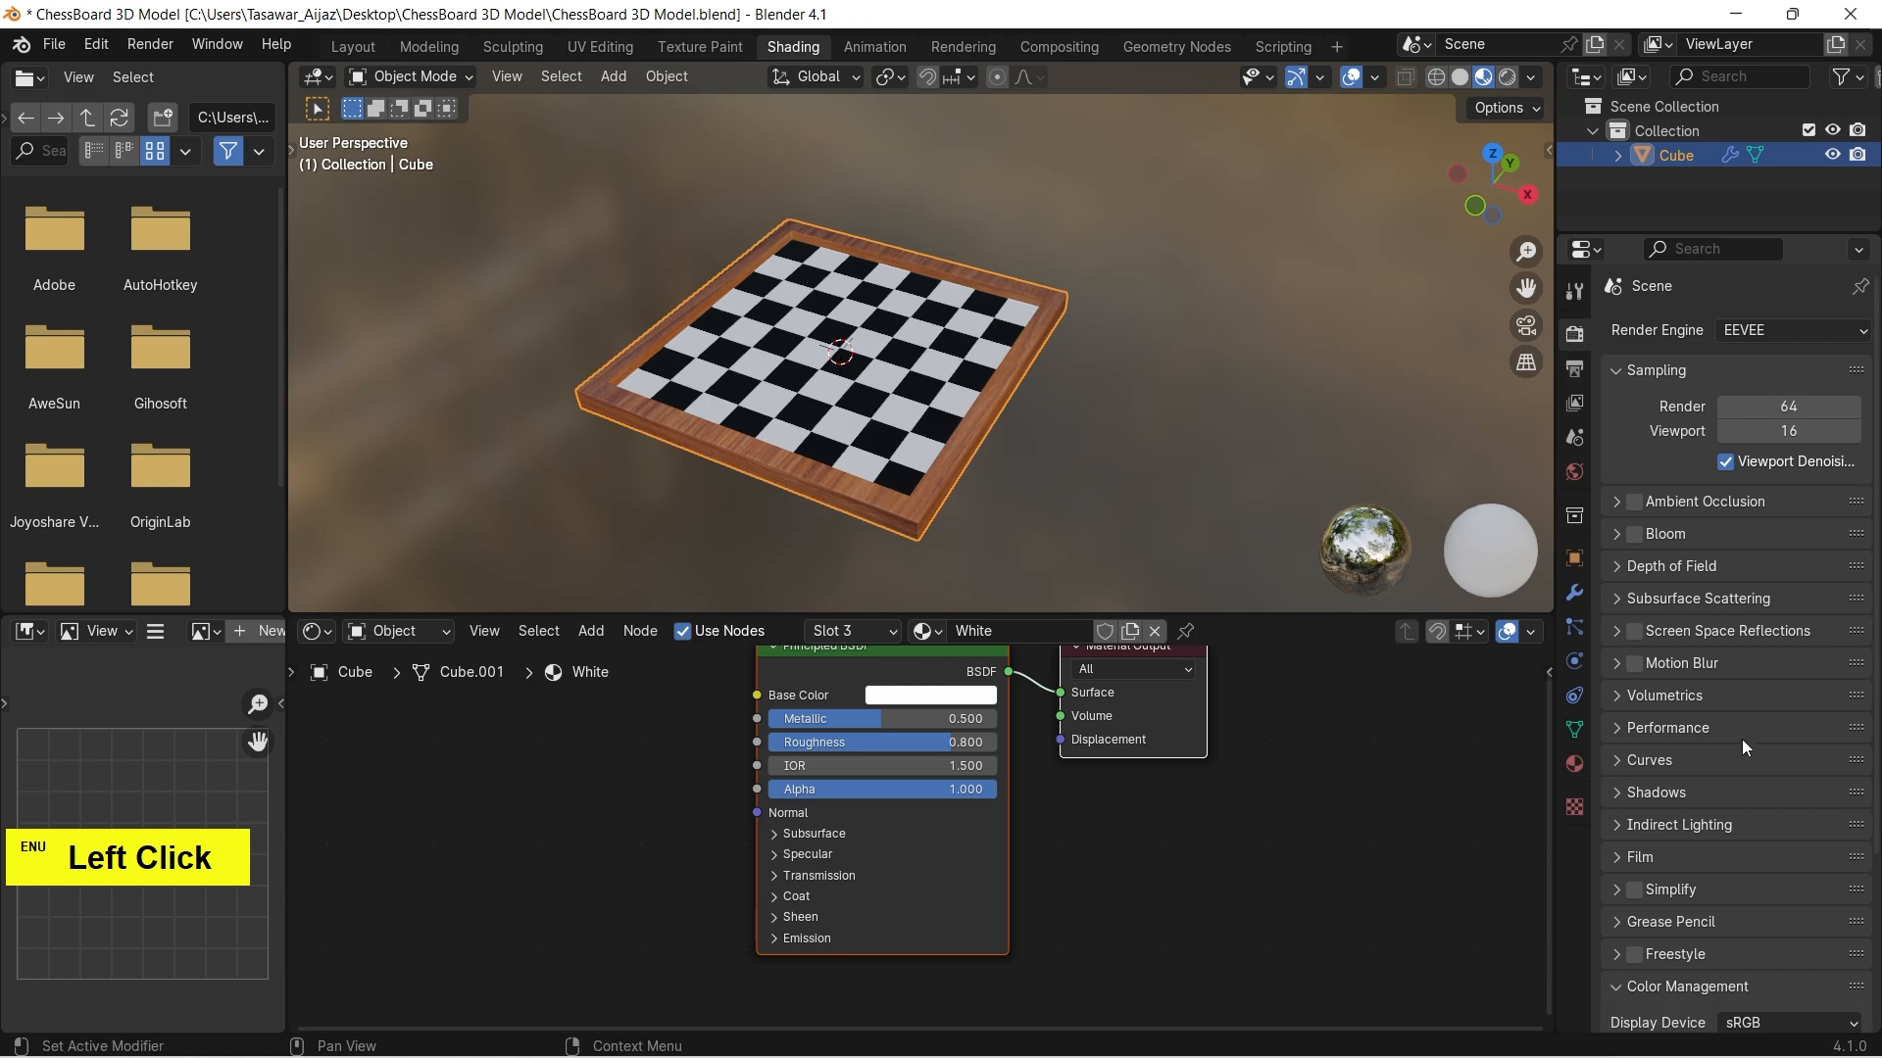
{"action": "scroll", "coordinate": [1756, 678], "scroll_direction": "down", "scroll_amount": 5}
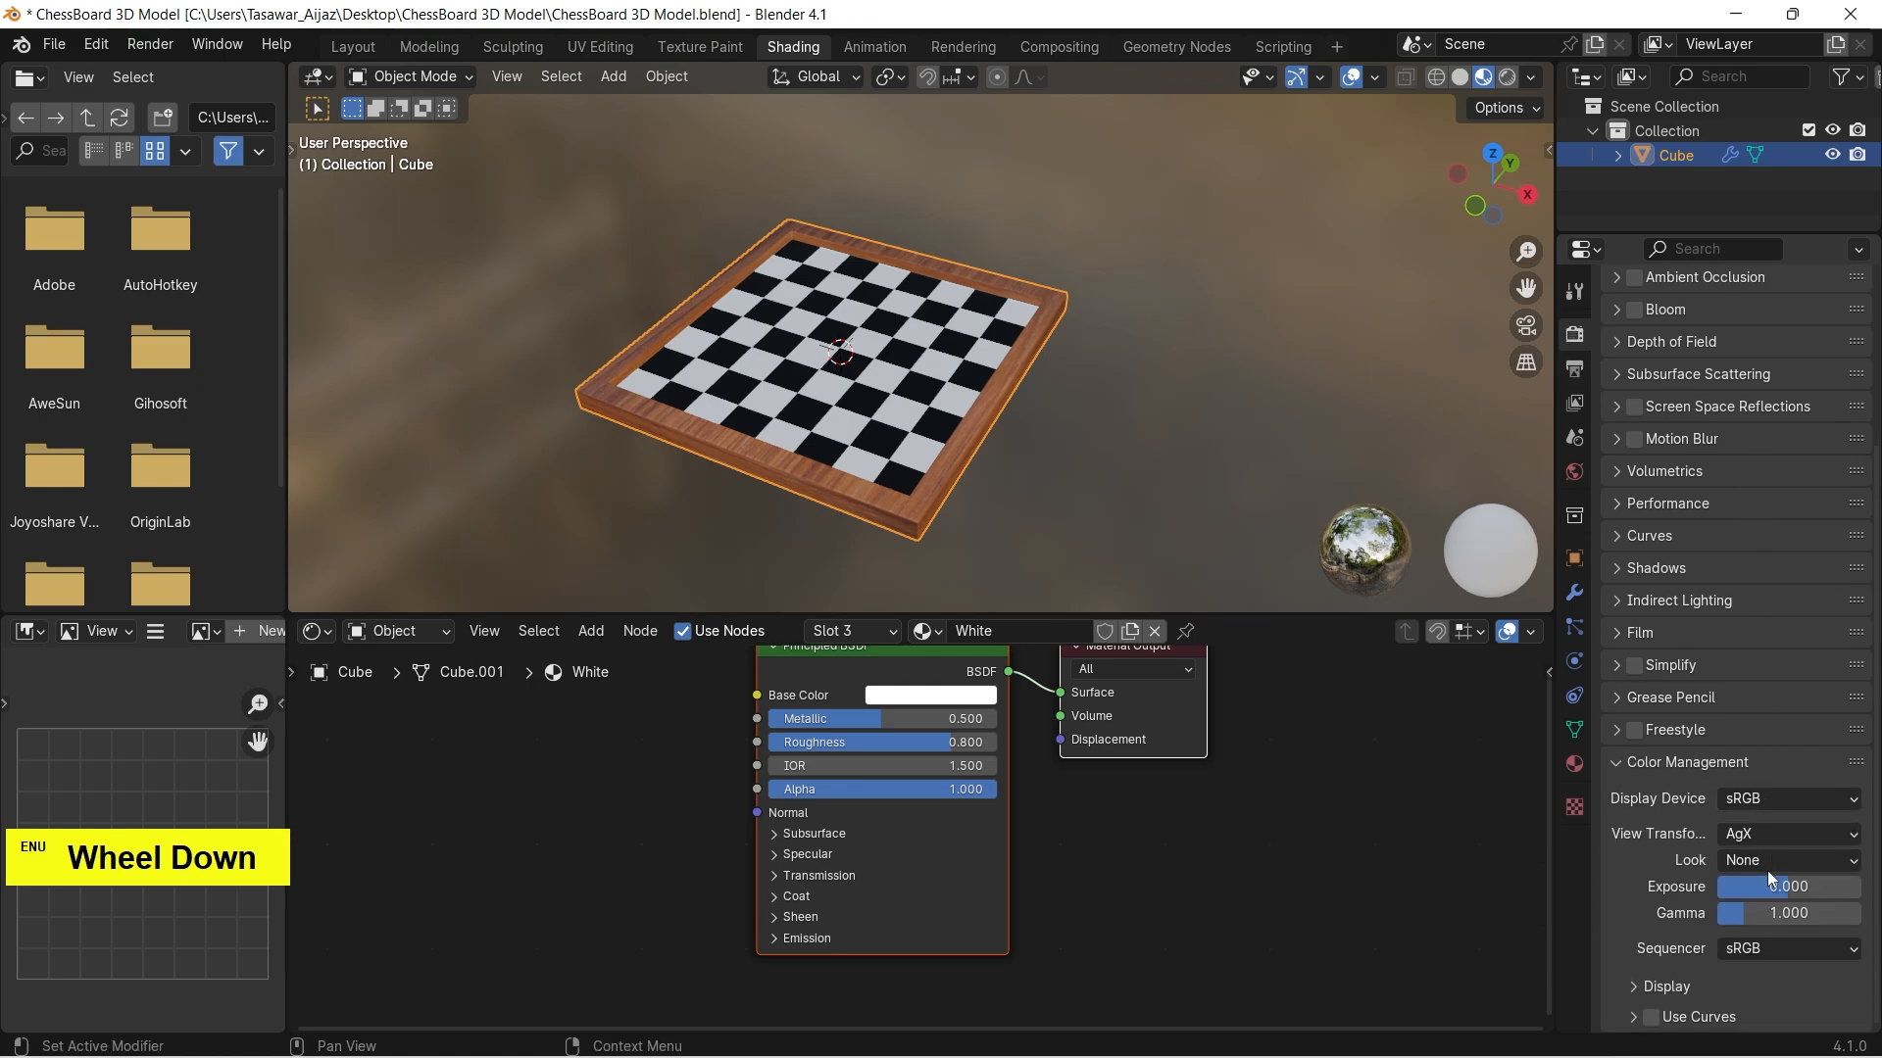
{"action": "left_click", "coordinate": [1767, 868]}
{"action": "left_click", "coordinate": [1719, 675]}
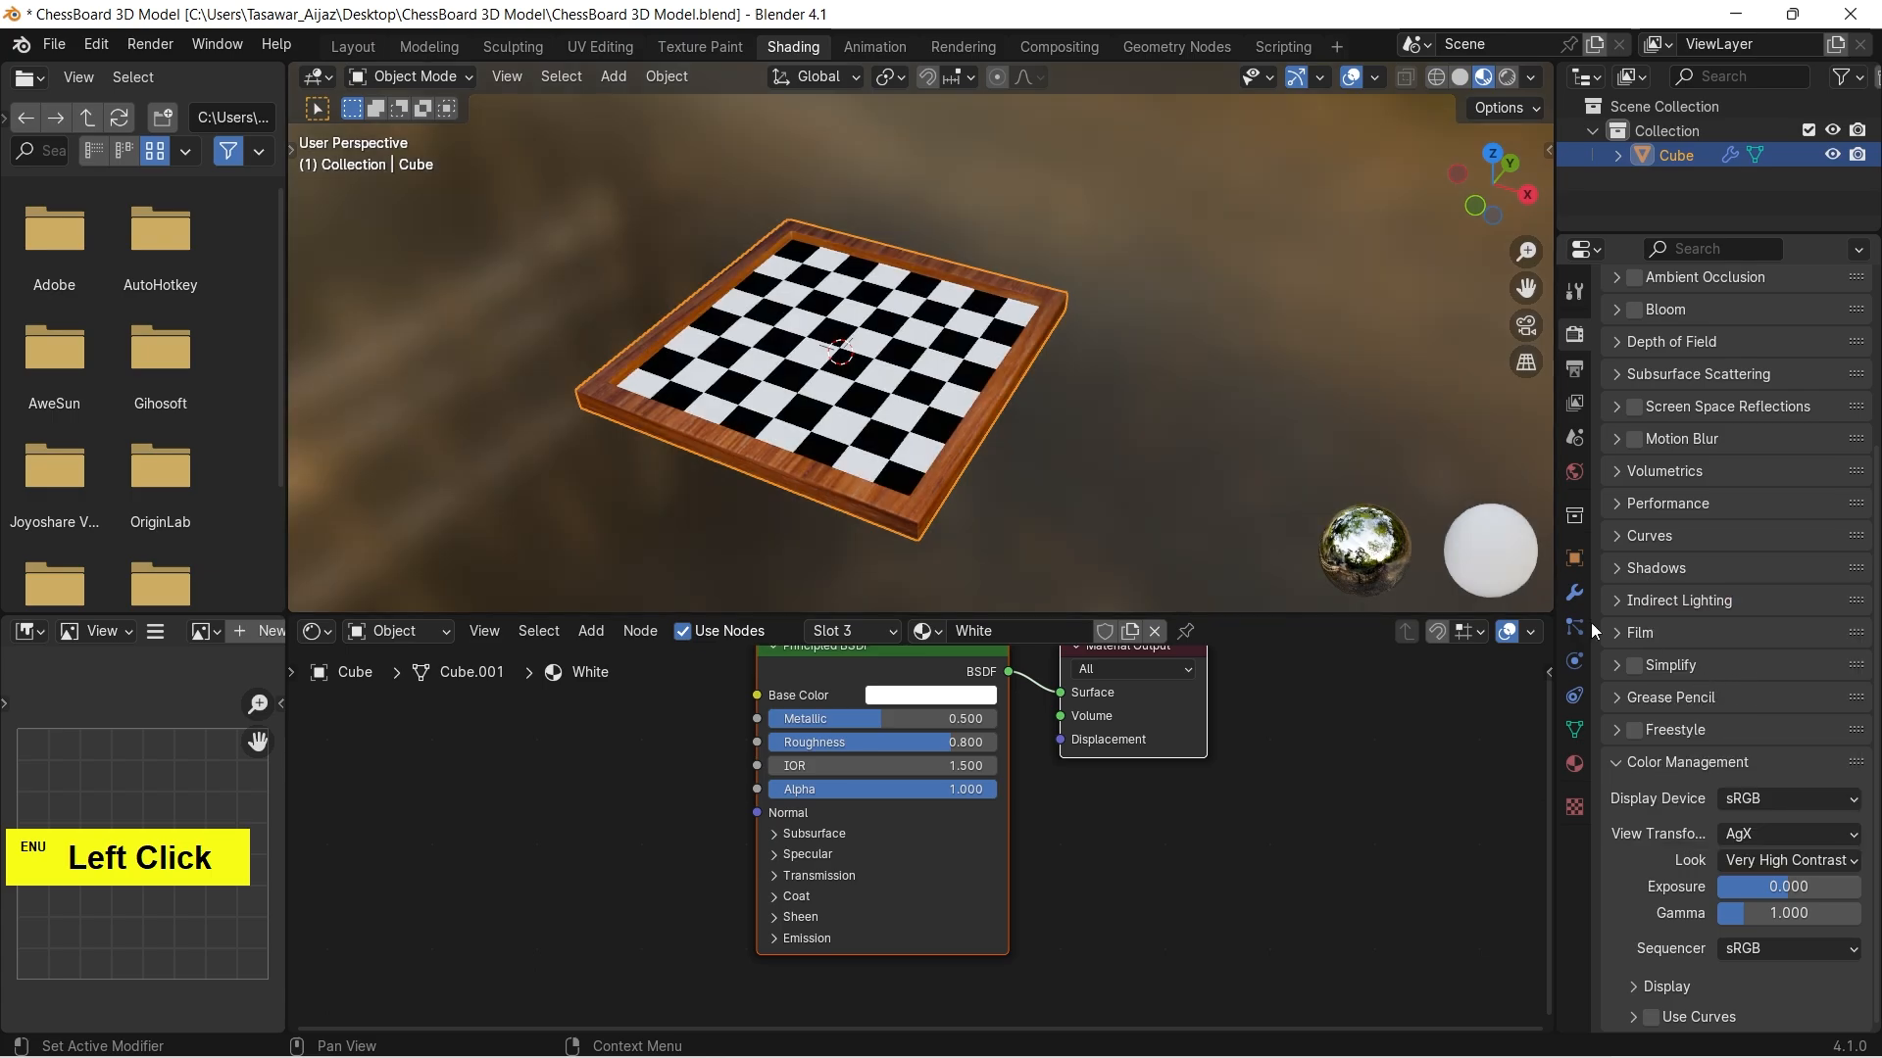
{"action": "left_click_drag", "start_coordinate": [1272, 431], "coordinate": [775, 531], "text": "alt"}
{"action": "scroll", "coordinate": [1048, 381], "scroll_direction": "up", "scroll_amount": 2}
{"action": "left_click_drag", "start_coordinate": [1049, 380], "coordinate": [1113, 384], "text": "alt+shift"}
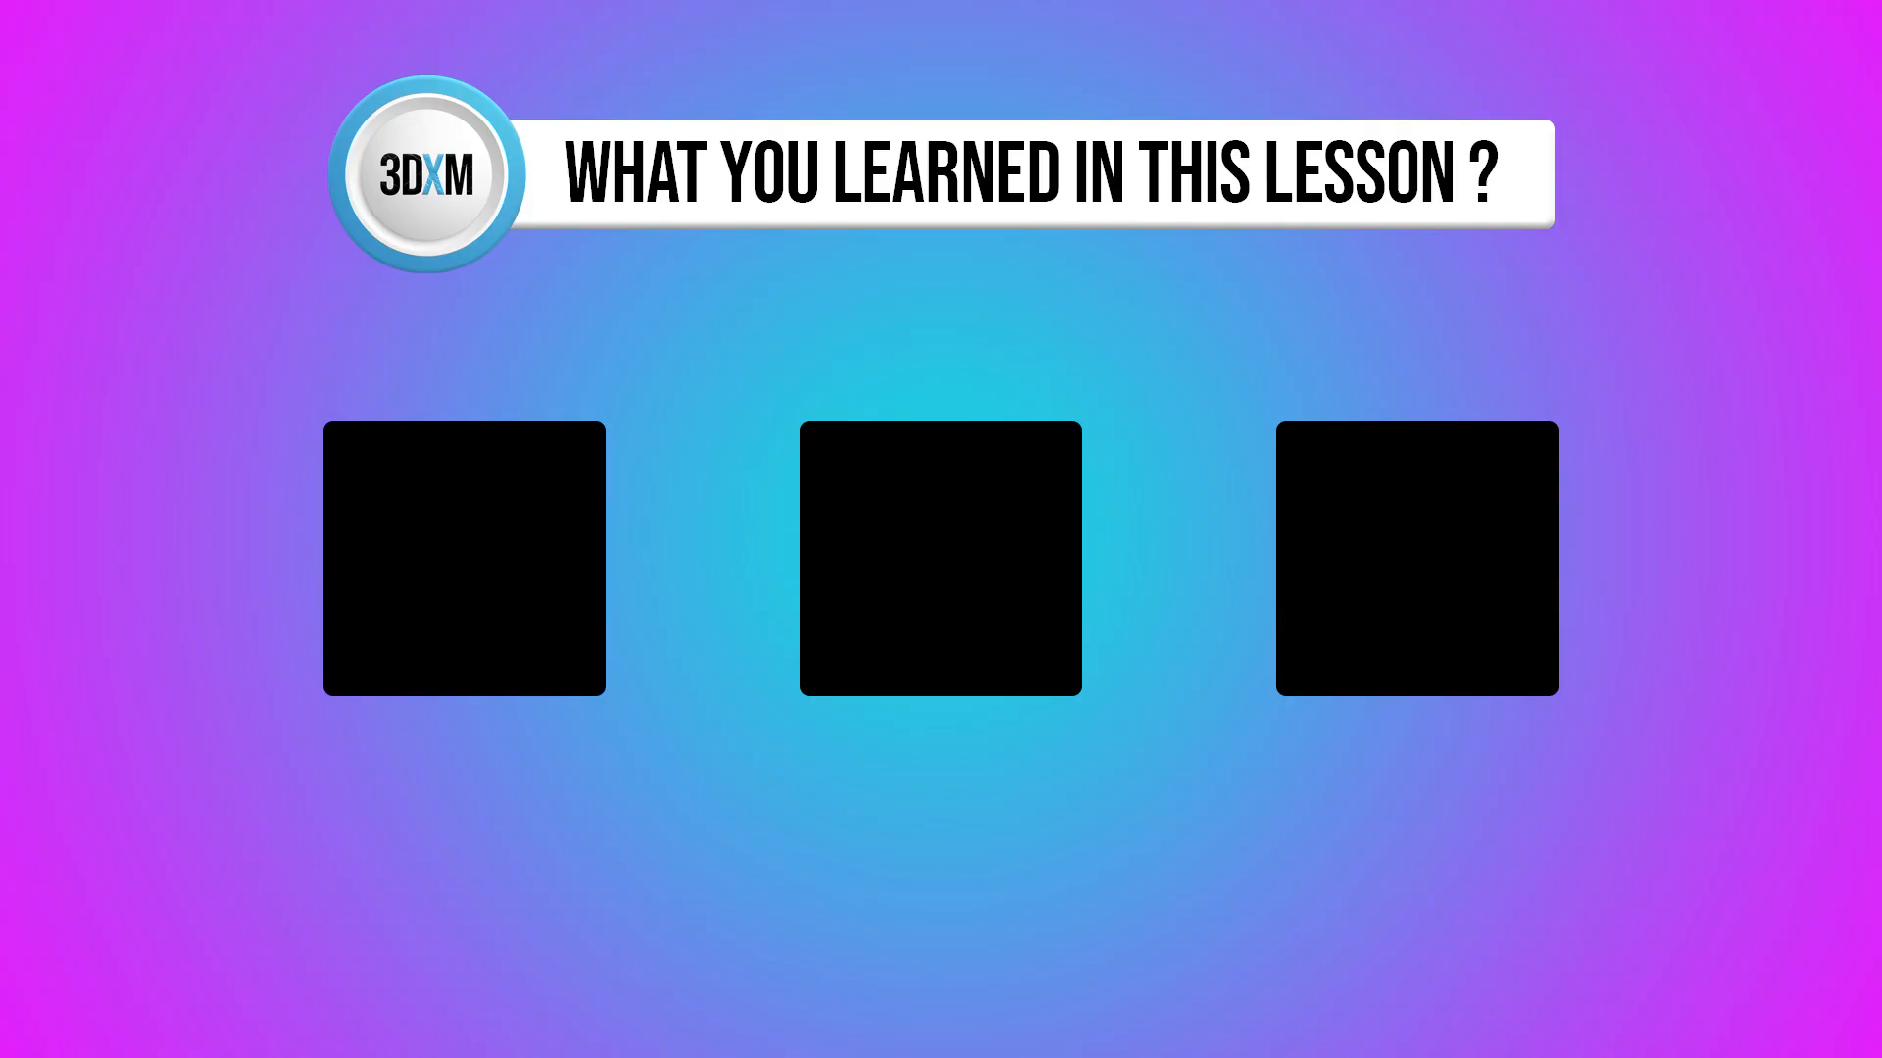